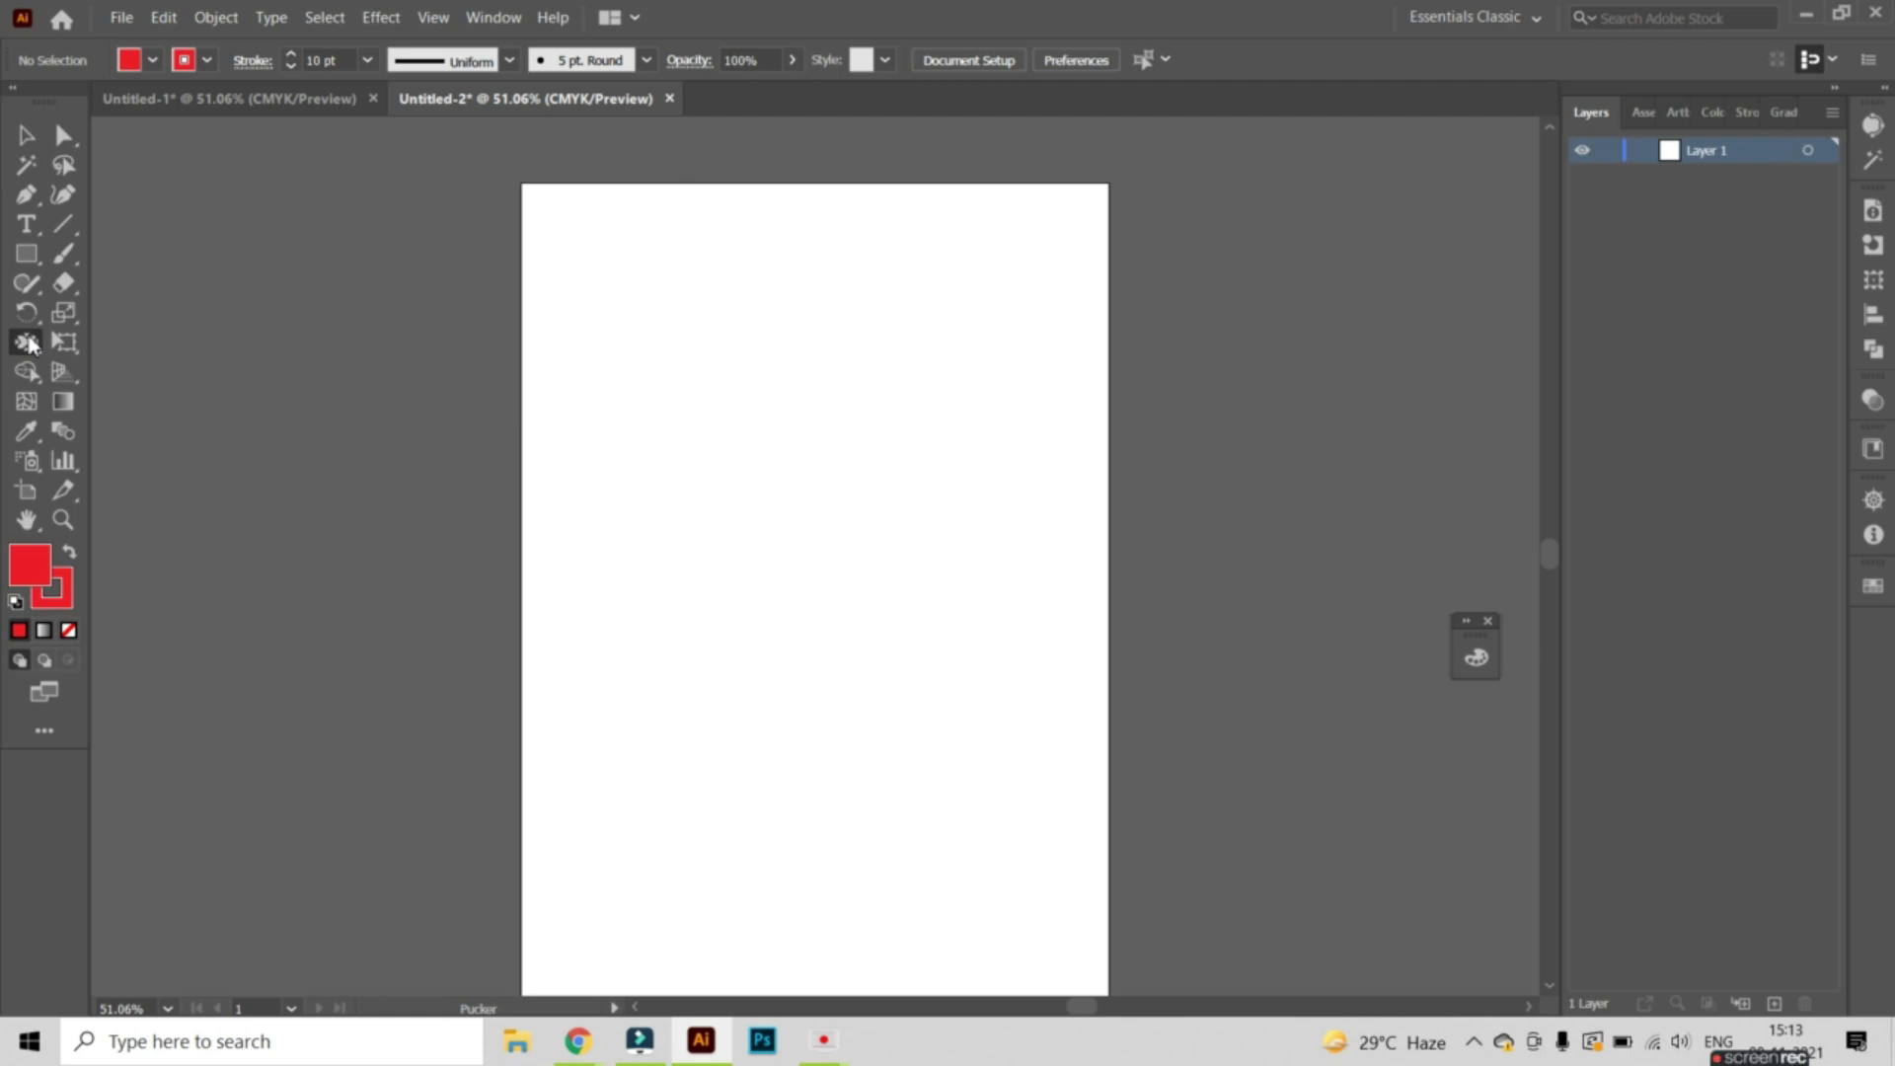
Pick the Pucker tool from the distortion flyout, then switch to the Rectangle tool
{"action": "left_click", "coordinate": [26, 343]}
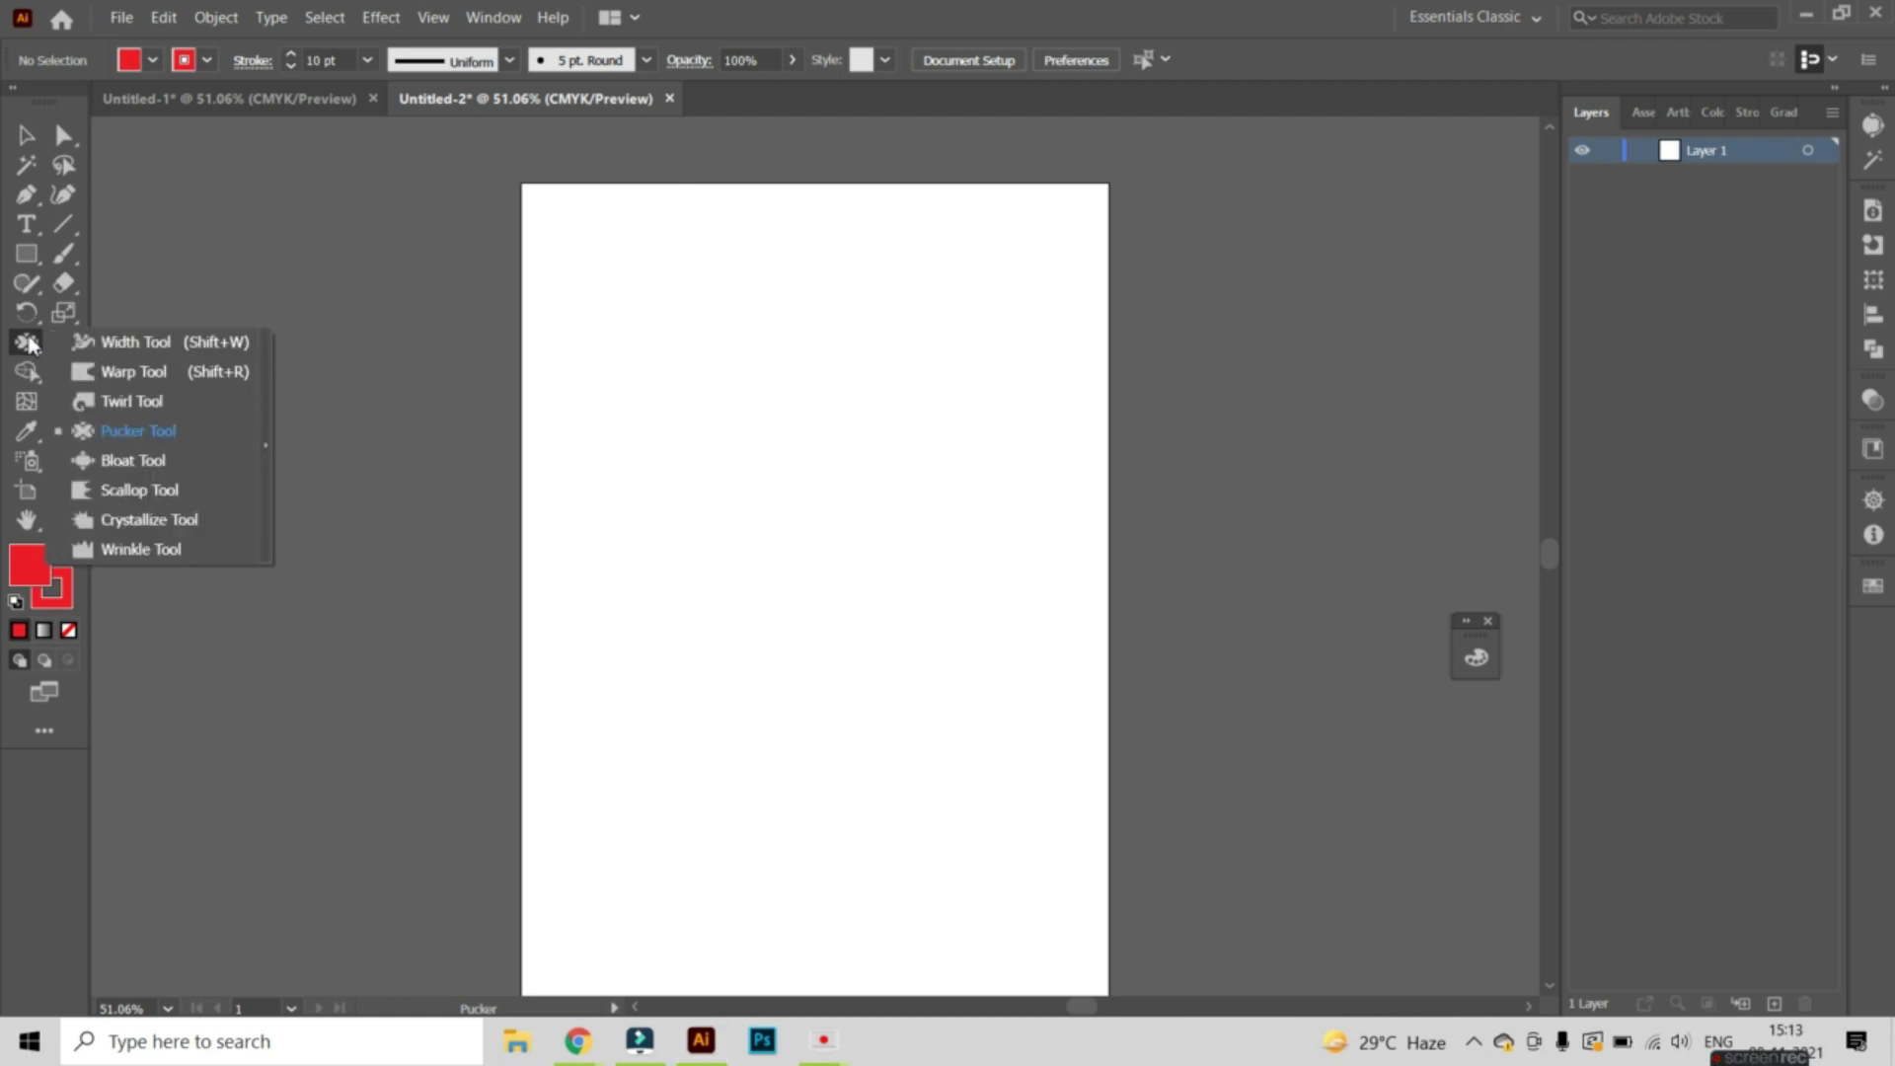
{"action": "left_click", "coordinate": [105, 434]}
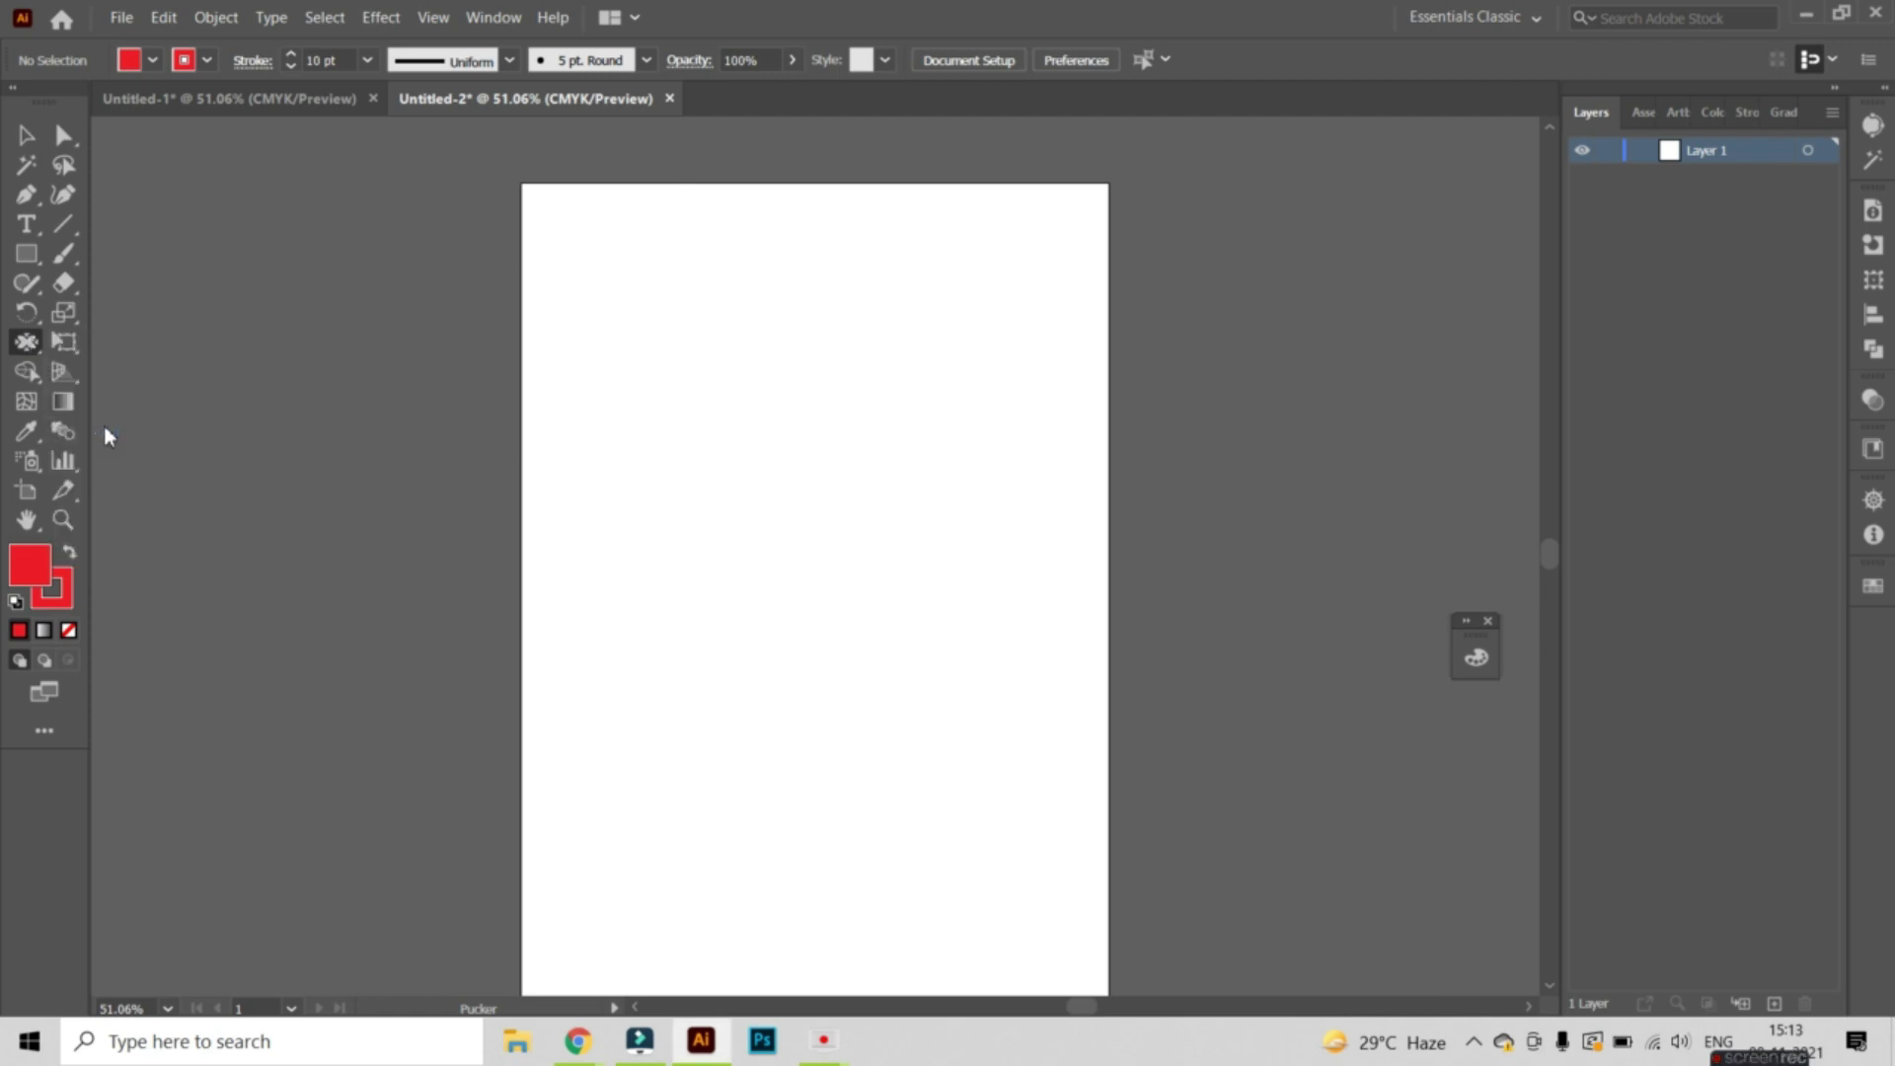
{"action": "left_click", "coordinate": [27, 254]}
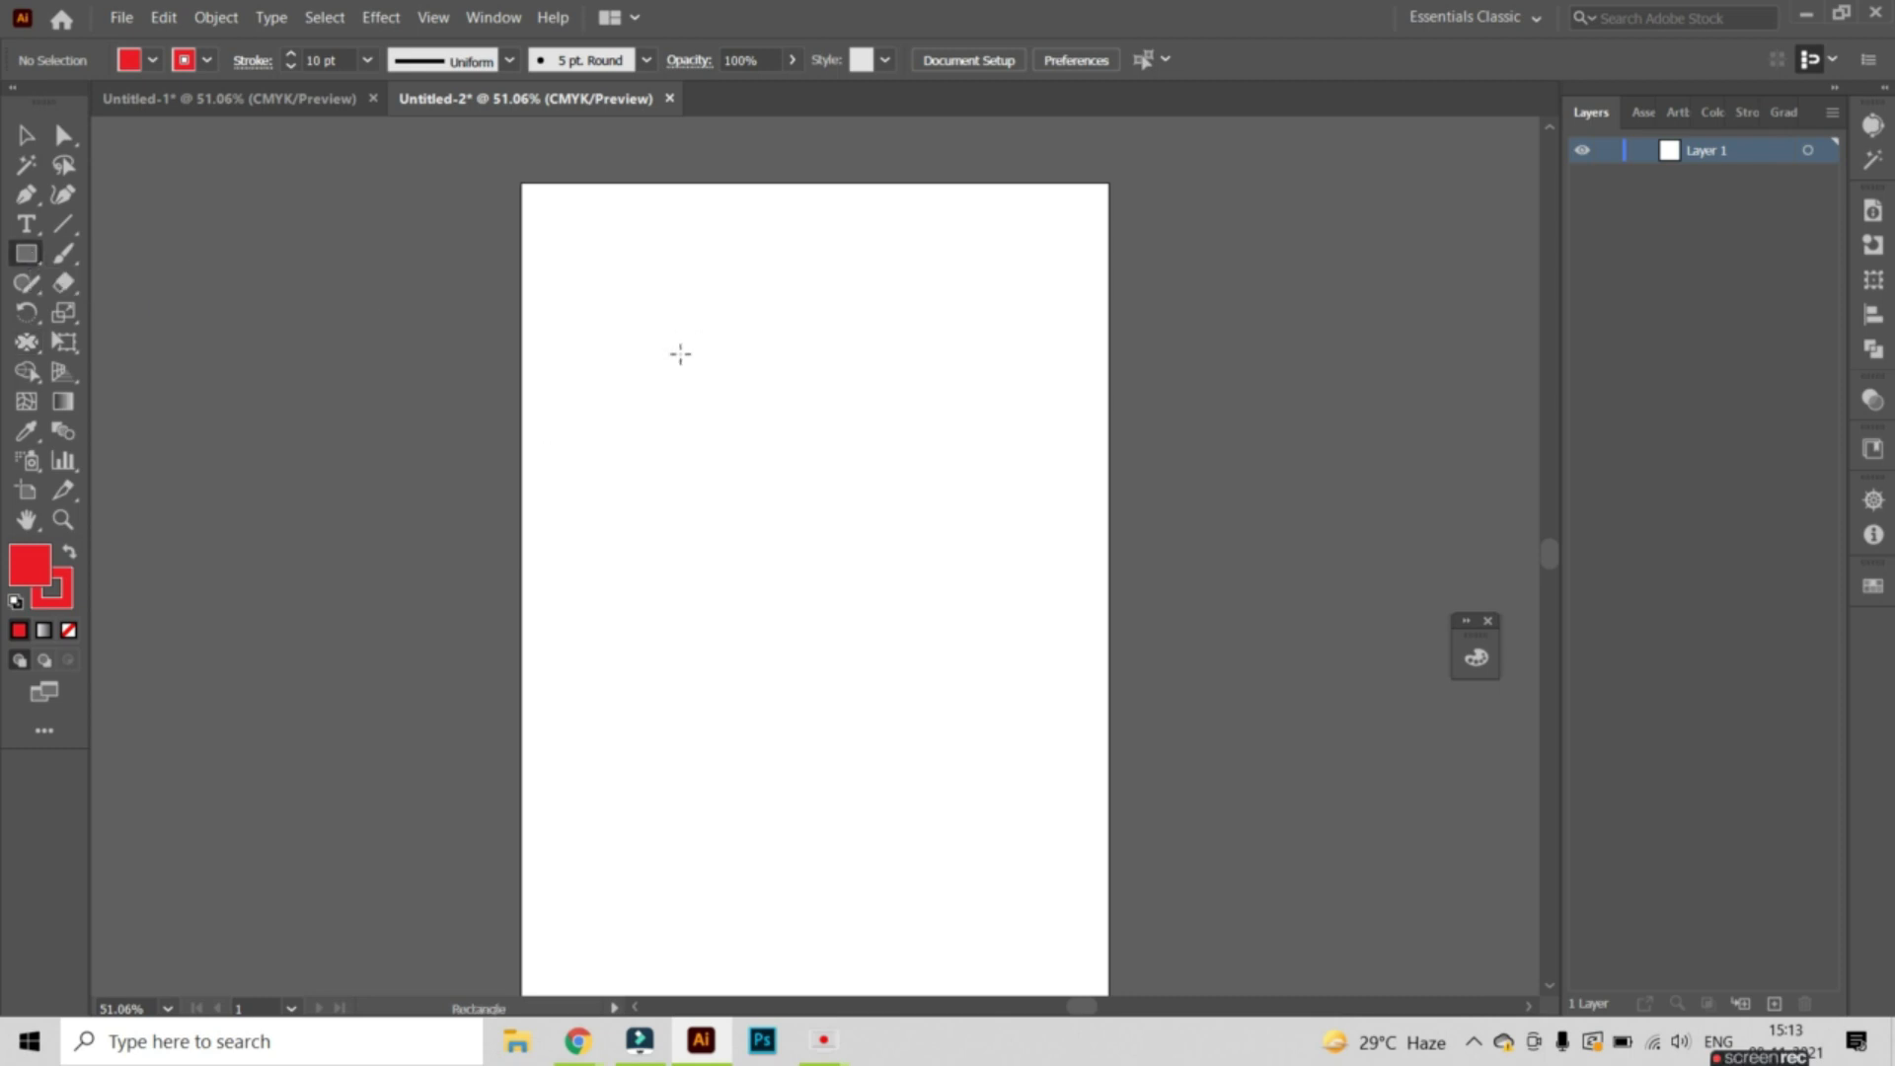
Draw a large red rectangle and move it toward the page centre
{"action": "left_click_drag", "start_coordinate": [680, 353], "coordinate": [1099, 683]}
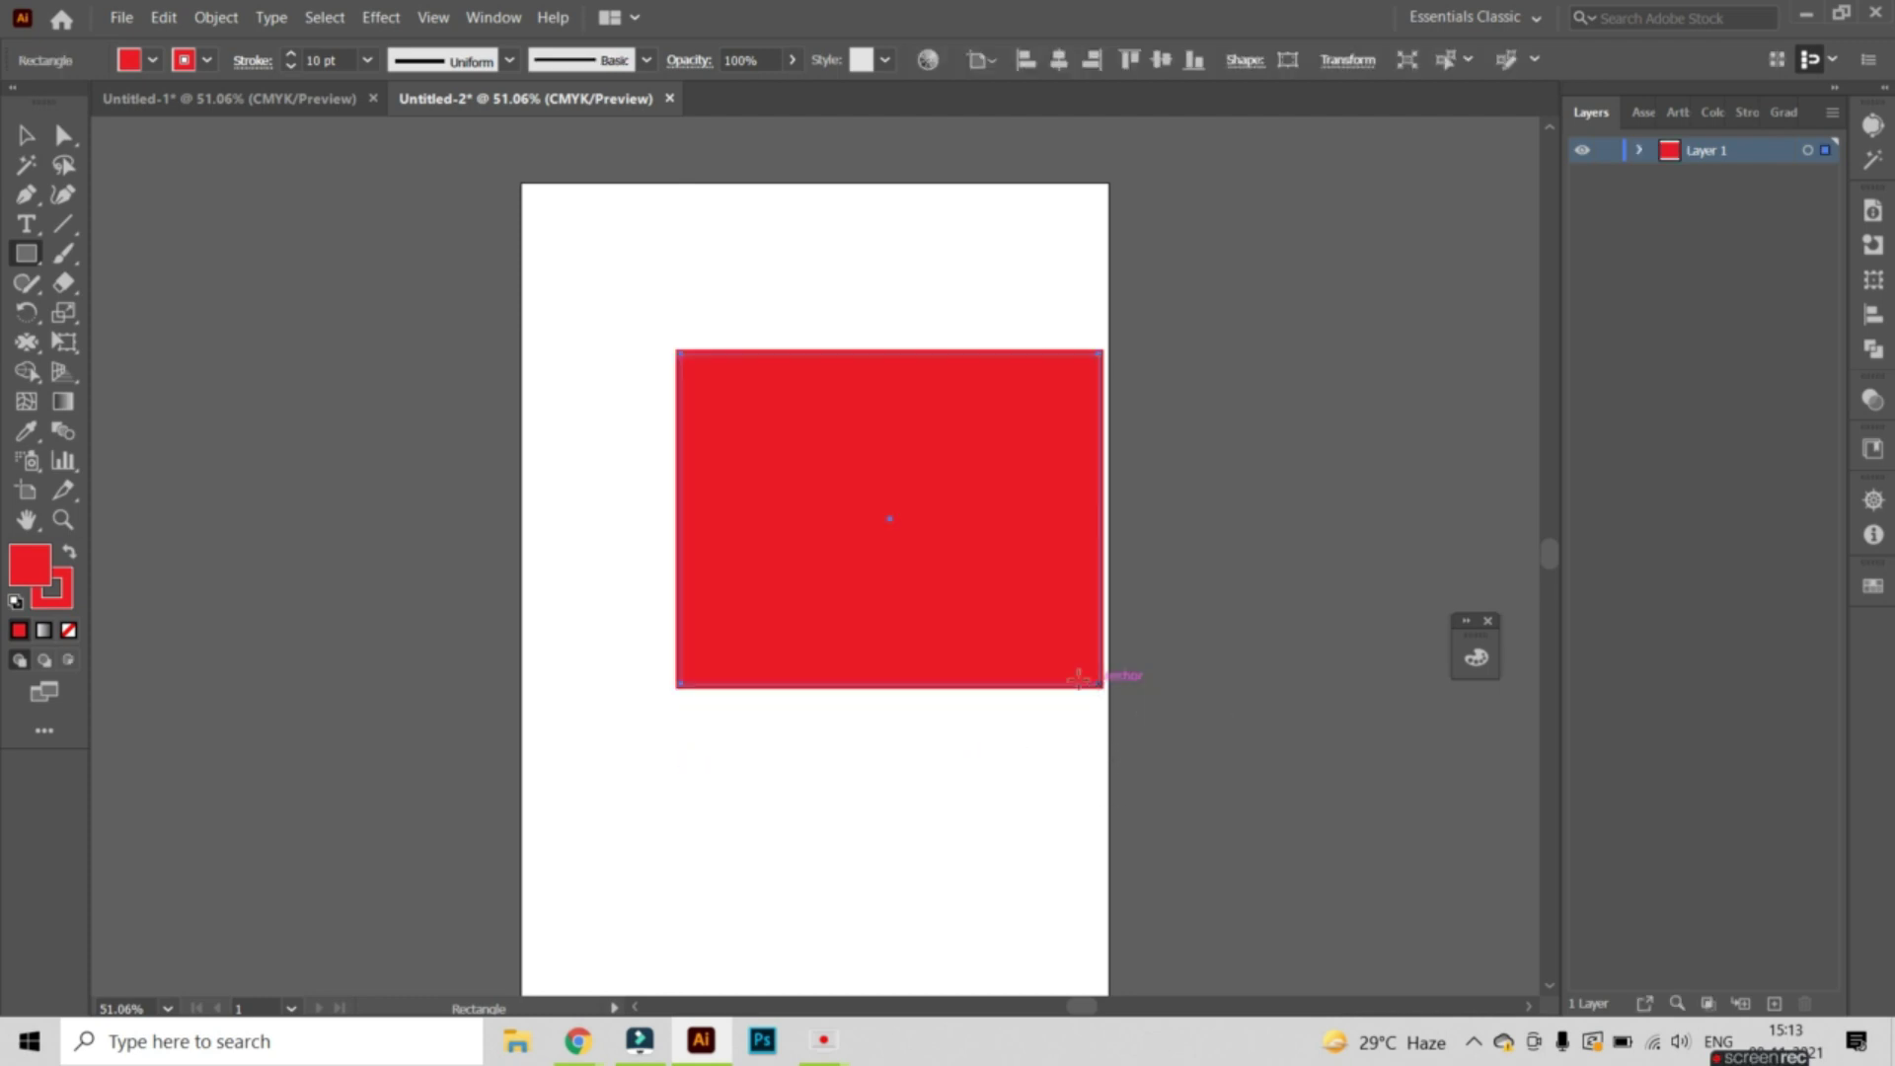
{"action": "left_click", "coordinate": [26, 136]}
{"action": "left_click_drag", "start_coordinate": [779, 517], "coordinate": [703, 593]}
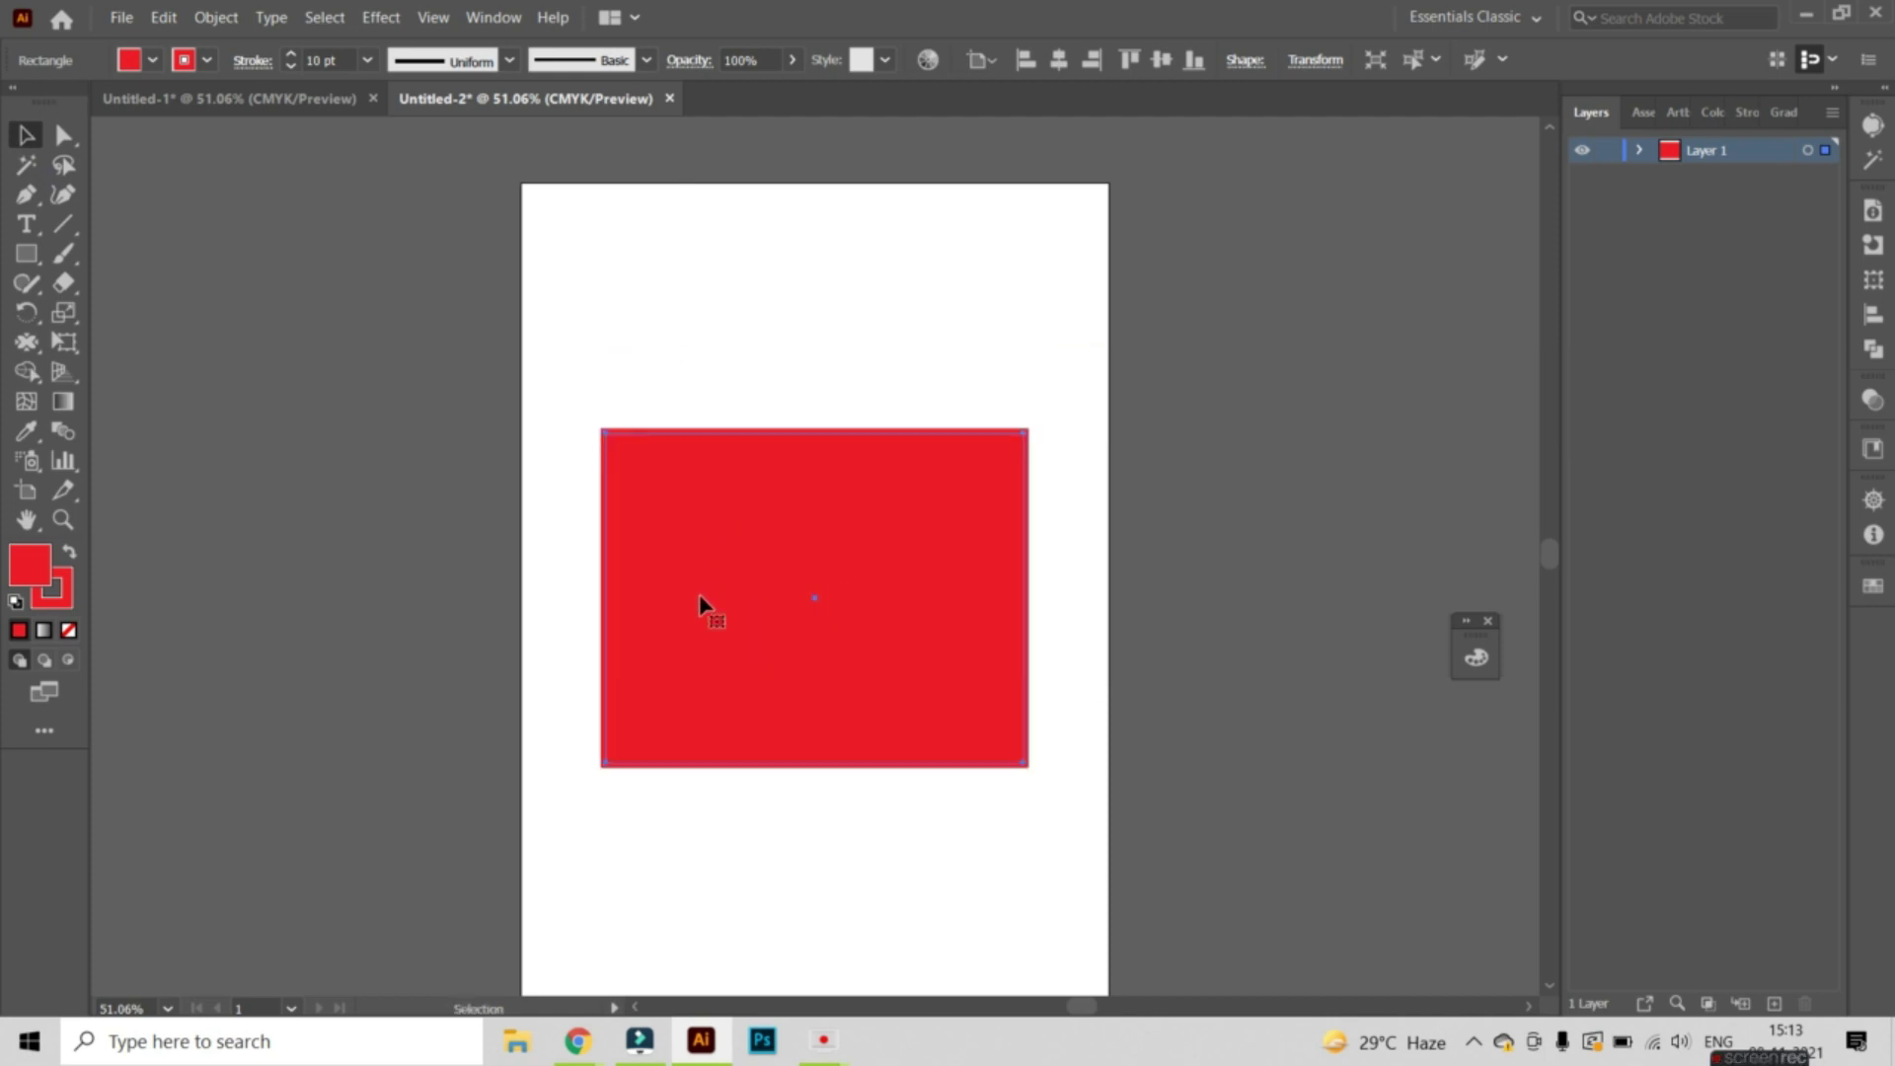
Pucker the rectangle's top-left and top-right corners toward the centre, redoing the top-right attempt
{"action": "left_click", "coordinate": [27, 344]}
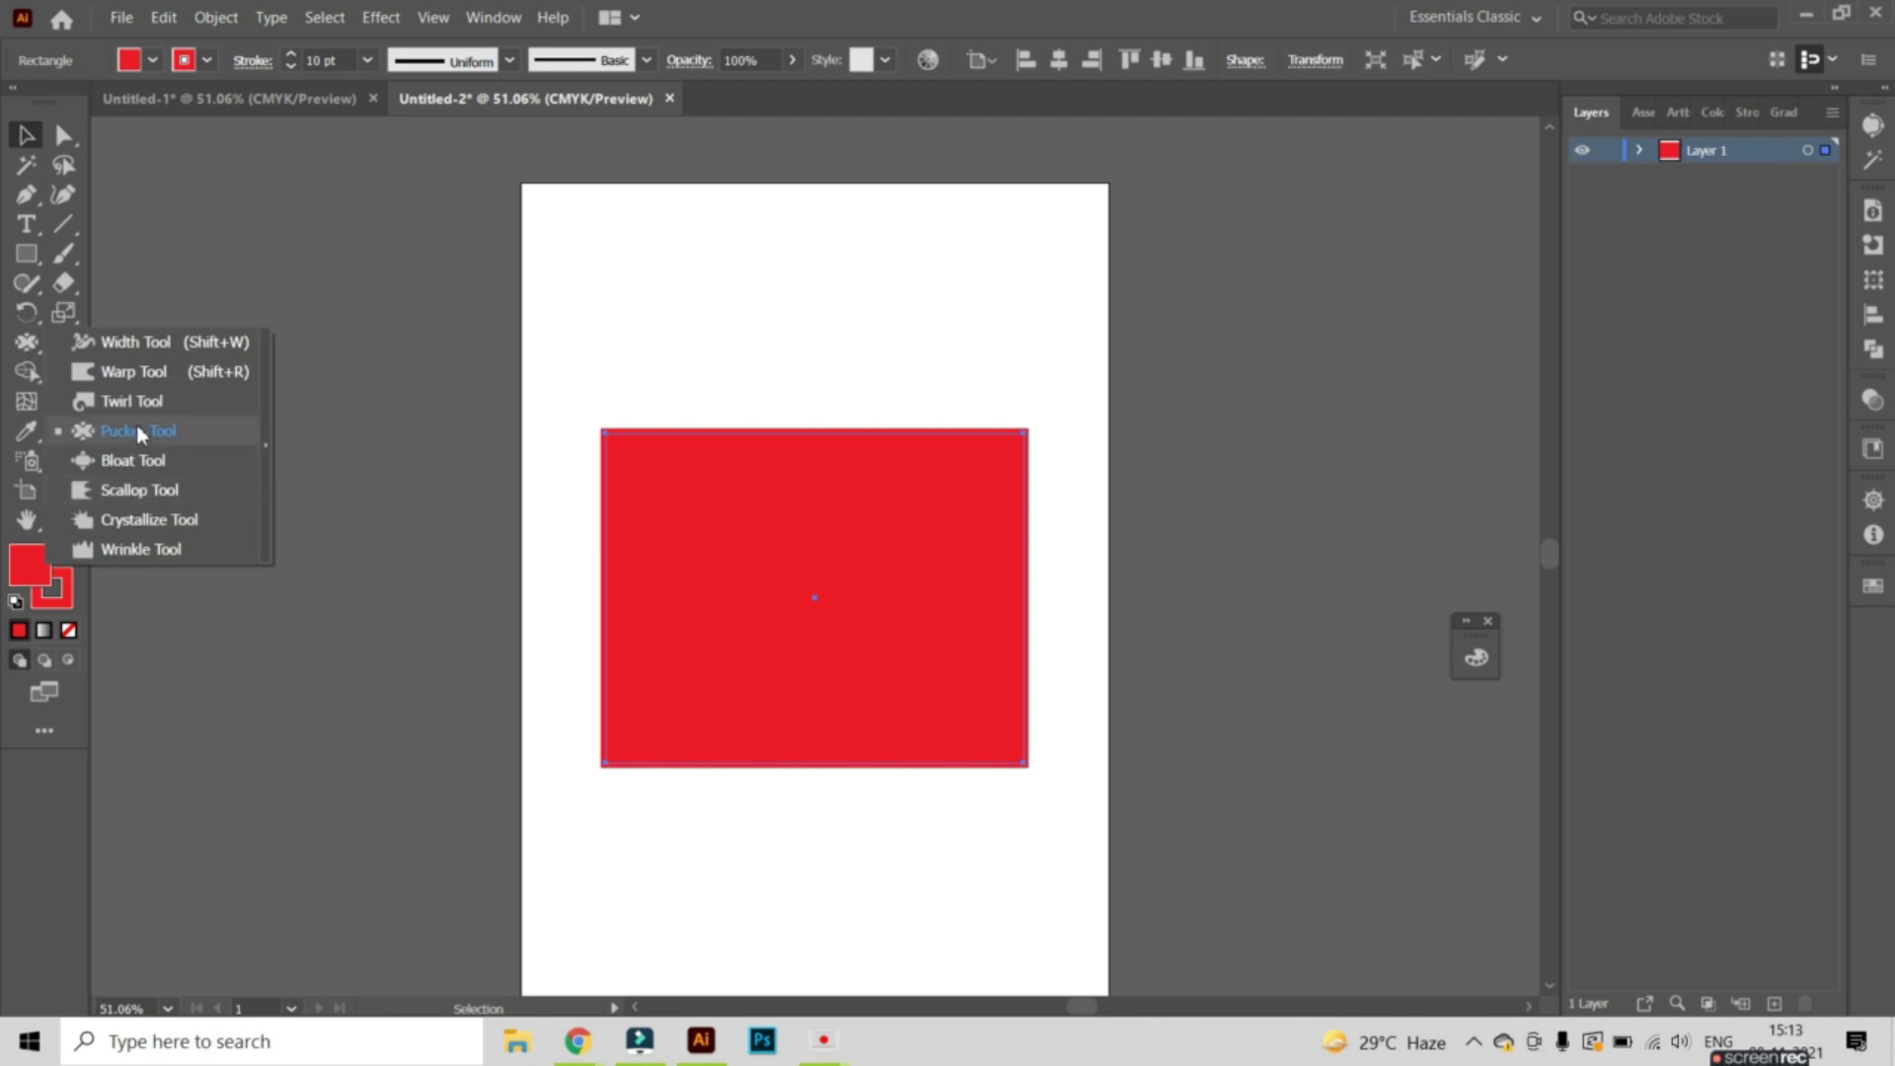
{"action": "left_click", "coordinate": [138, 432]}
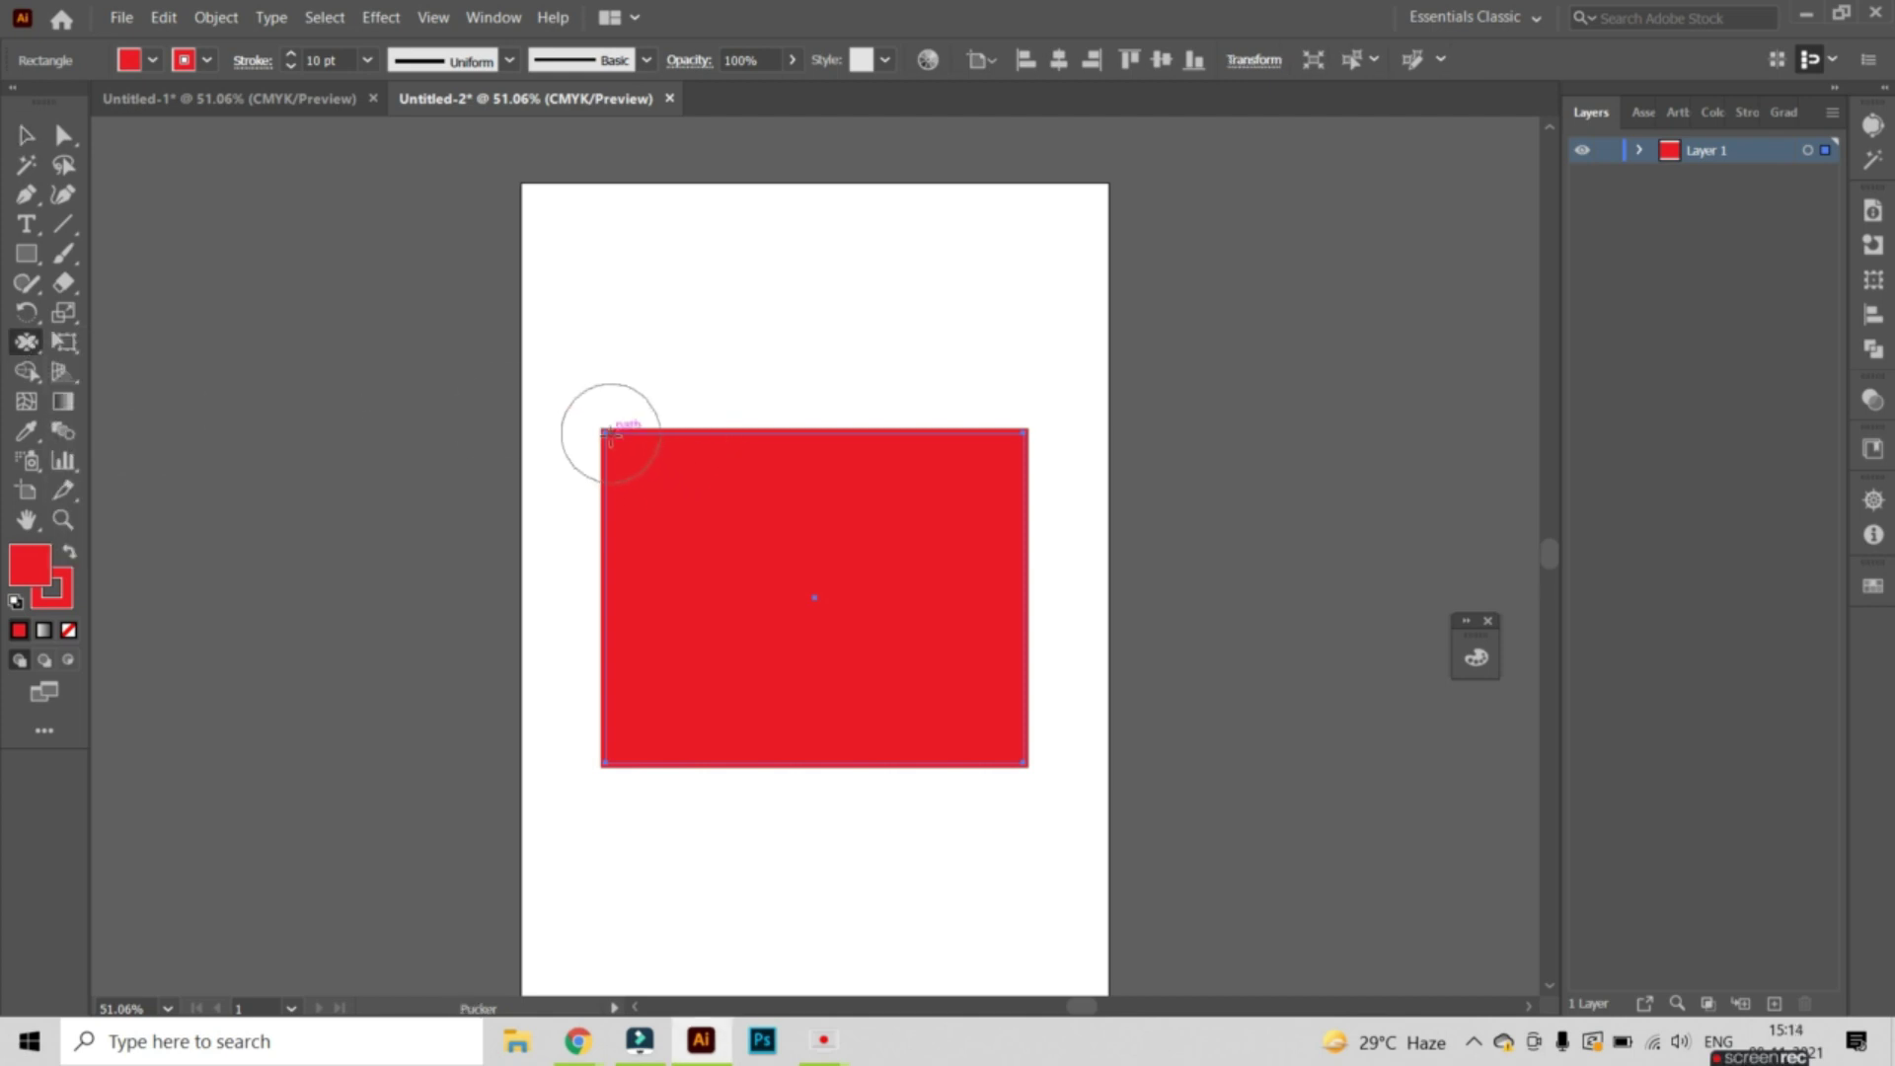
{"action": "left_click_drag", "start_coordinate": [611, 433], "coordinate": [703, 528]}
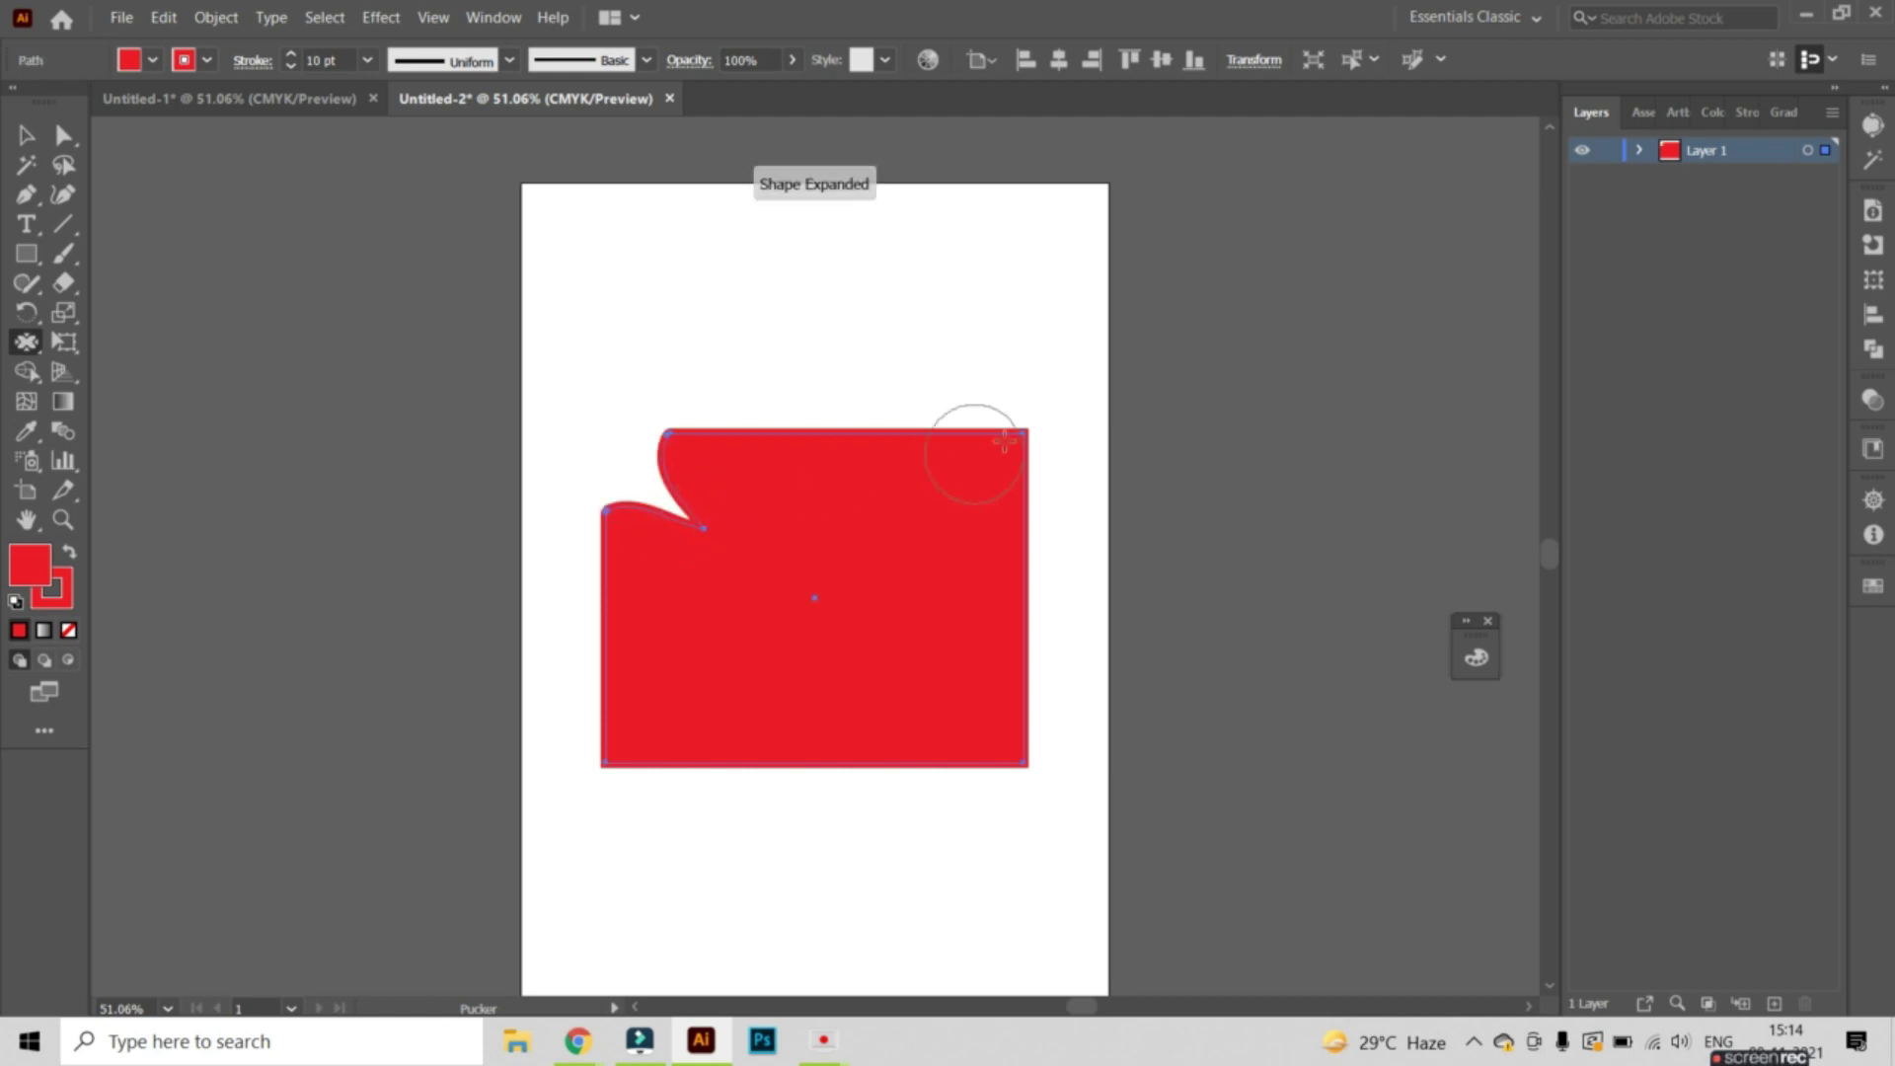
{"action": "mouse_move", "coordinate": [1023, 432]}
{"action": "left_mouse_down"}
{"action": "mouse_move", "coordinate": [976, 500]}
{"action": "mouse_move", "coordinate": [853, 542]}
{"action": "mouse_move", "coordinate": [824, 667]}
{"action": "mouse_move", "coordinate": [884, 559]}
{"action": "left_mouse_up"}
{"action": "key", "text": "ctrl+z"}
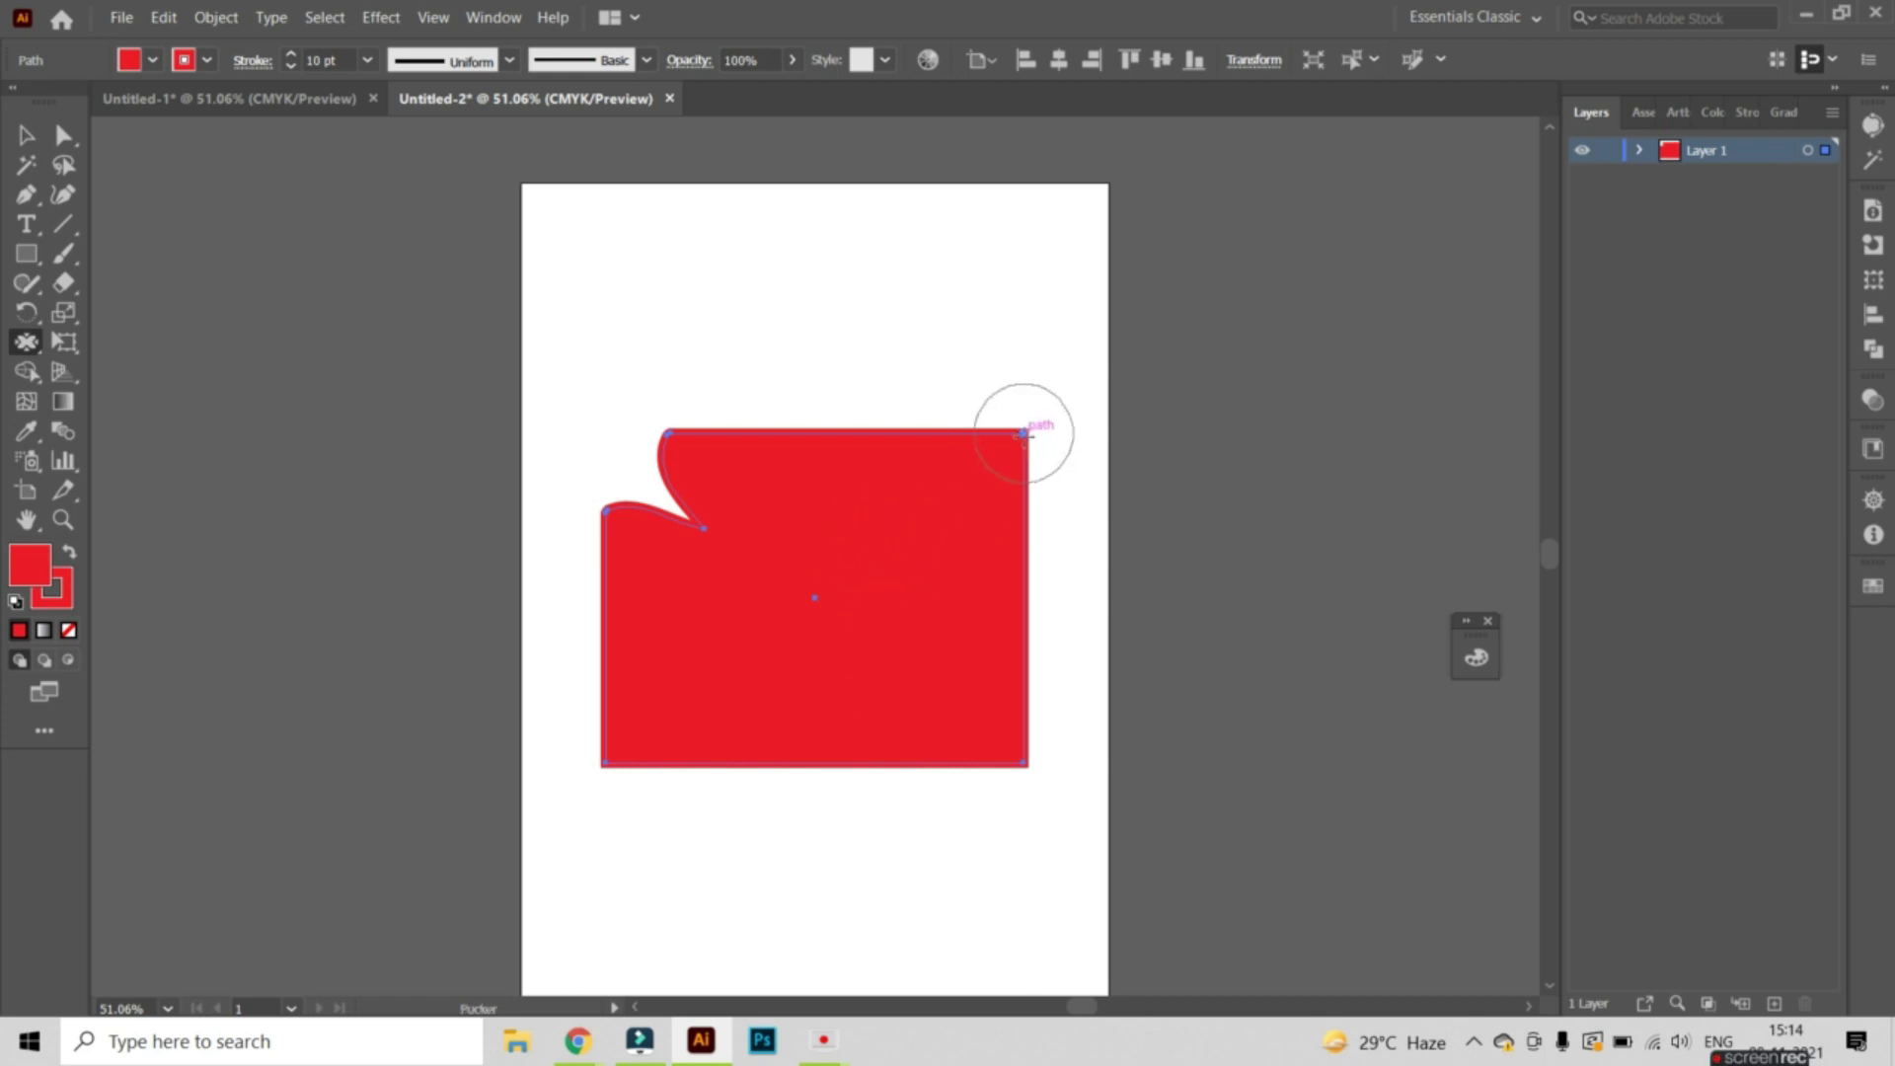
{"action": "left_click_drag", "start_coordinate": [1018, 427], "coordinate": [819, 594]}
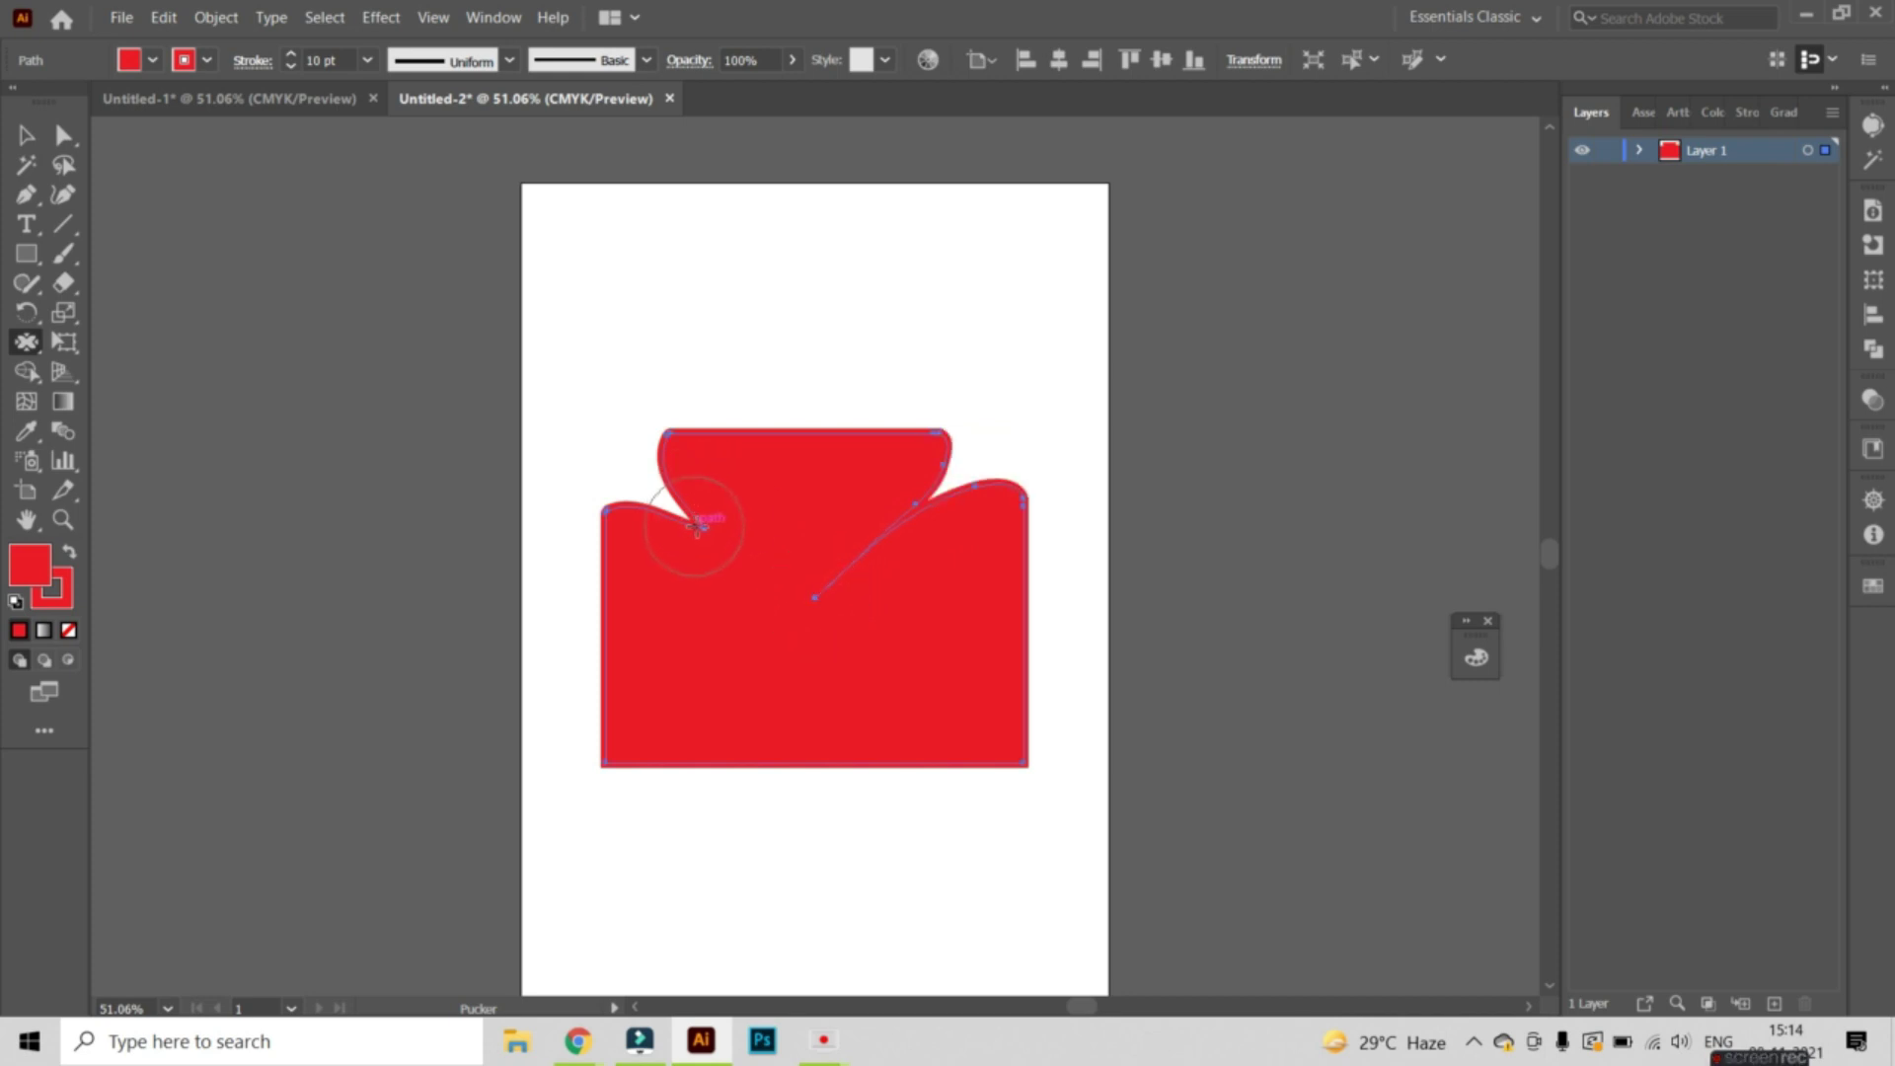
Pinch the left notch and both bottom corners into the centre to form four lobes
{"action": "mouse_move", "coordinate": [704, 528]}
{"action": "left_mouse_down"}
{"action": "mouse_move", "coordinate": [805, 592]}
{"action": "mouse_move", "coordinate": [813, 669]}
{"action": "mouse_move", "coordinate": [809, 602]}
{"action": "left_mouse_up"}
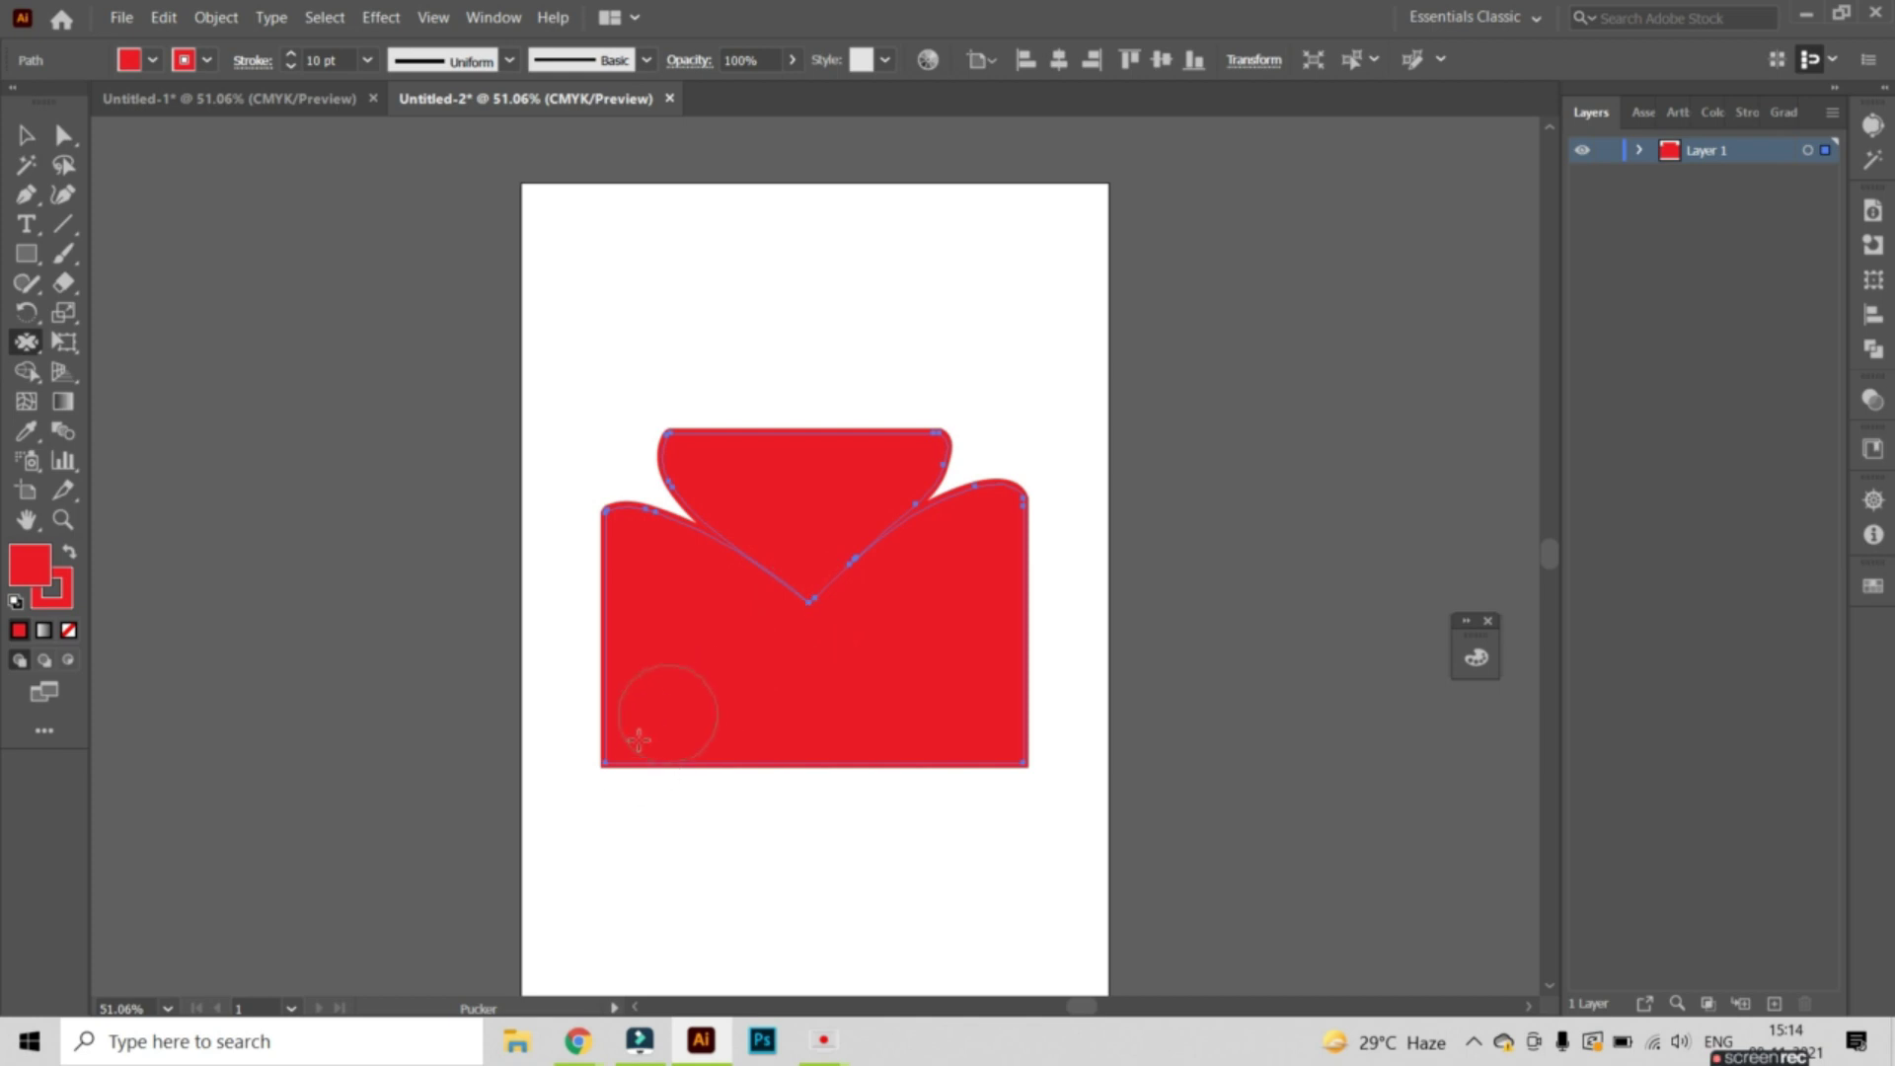
{"action": "left_click_drag", "start_coordinate": [611, 763], "coordinate": [807, 599]}
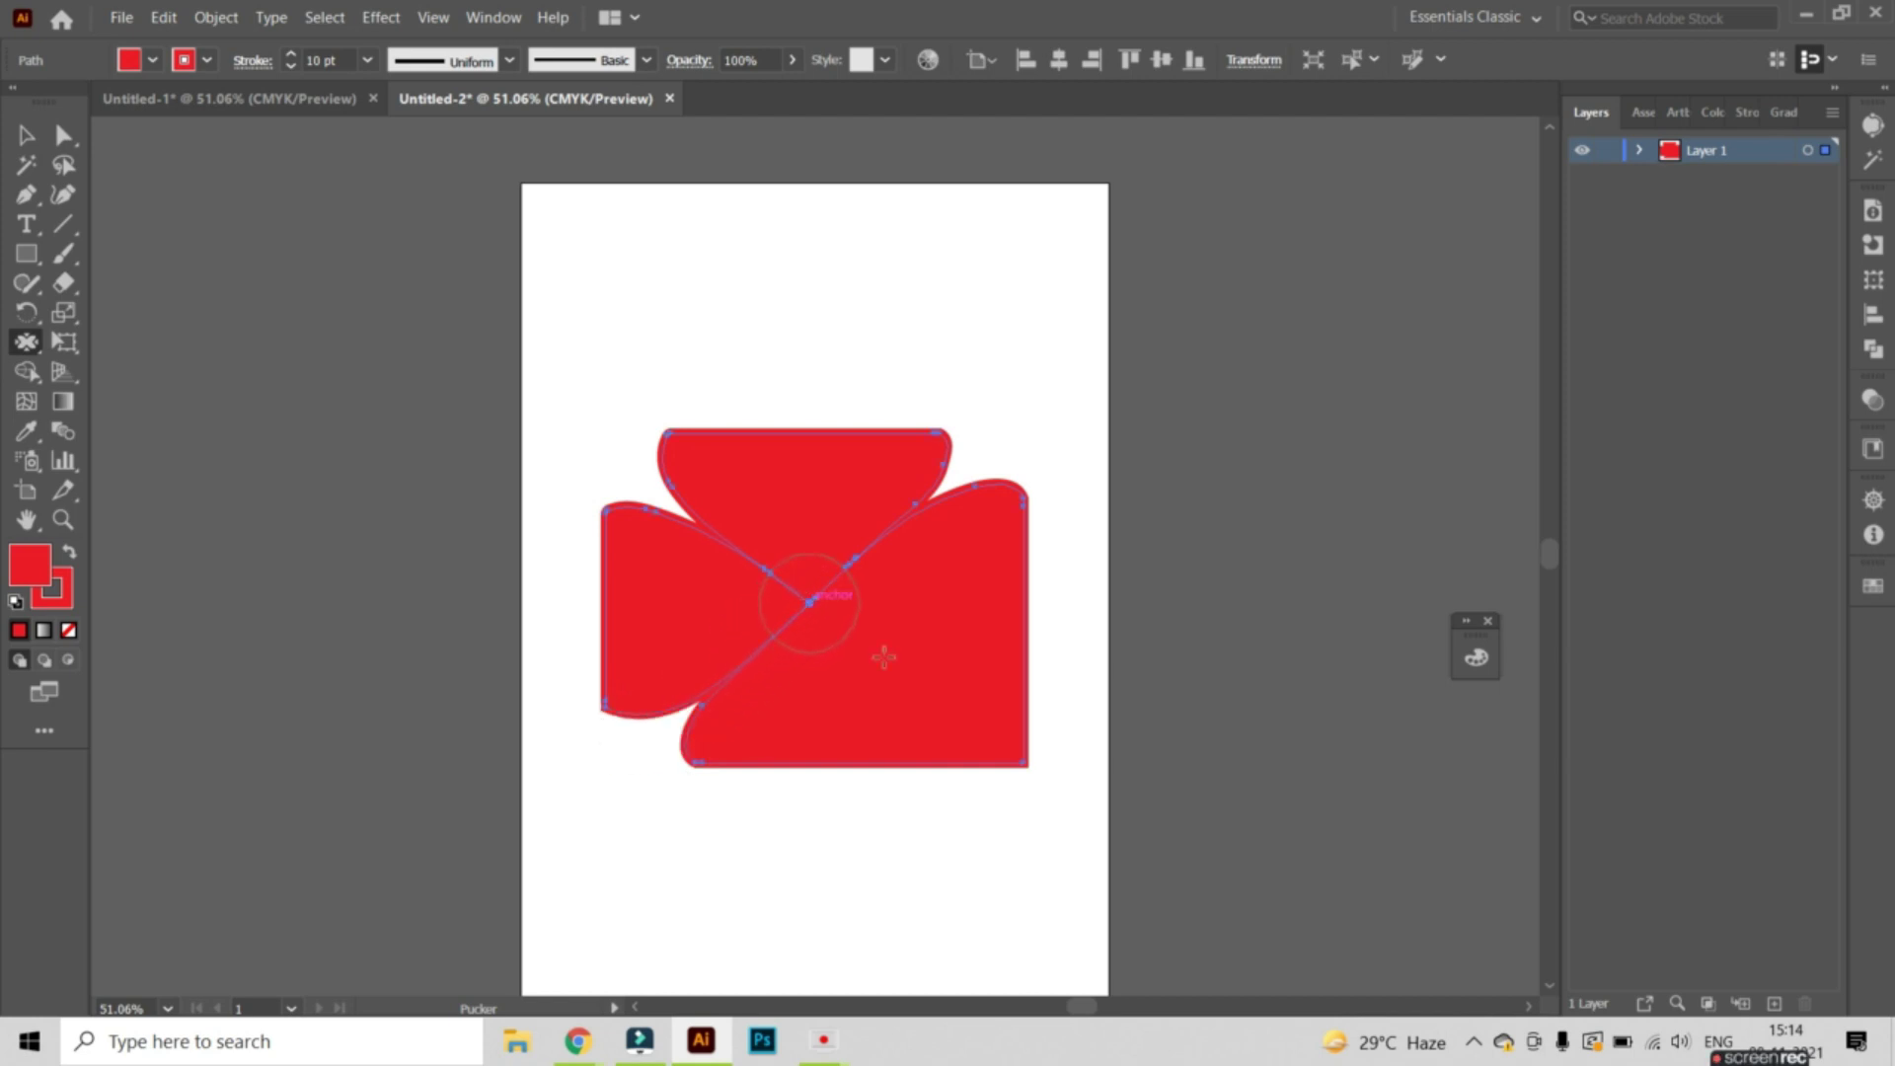
{"action": "left_click_drag", "start_coordinate": [1024, 762], "coordinate": [816, 602]}
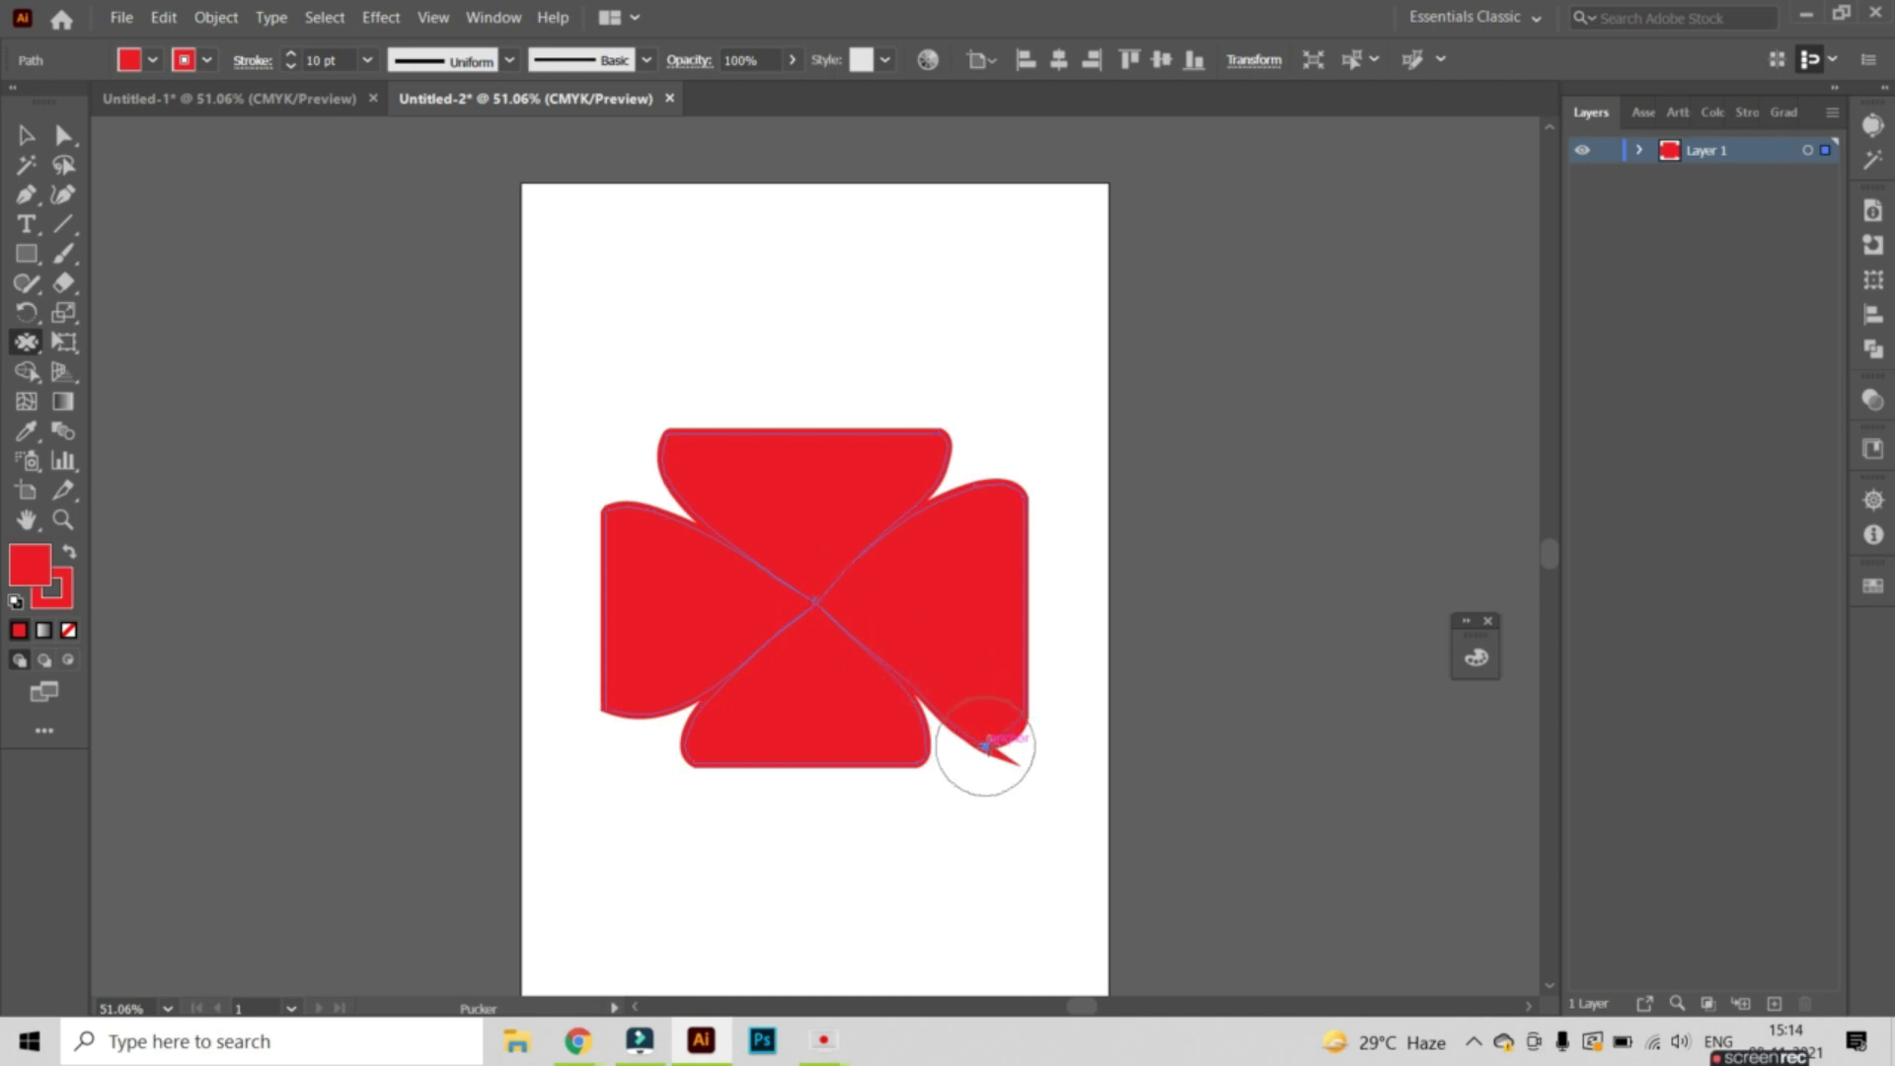
{"action": "left_click_drag", "start_coordinate": [1001, 738], "coordinate": [1002, 741]}
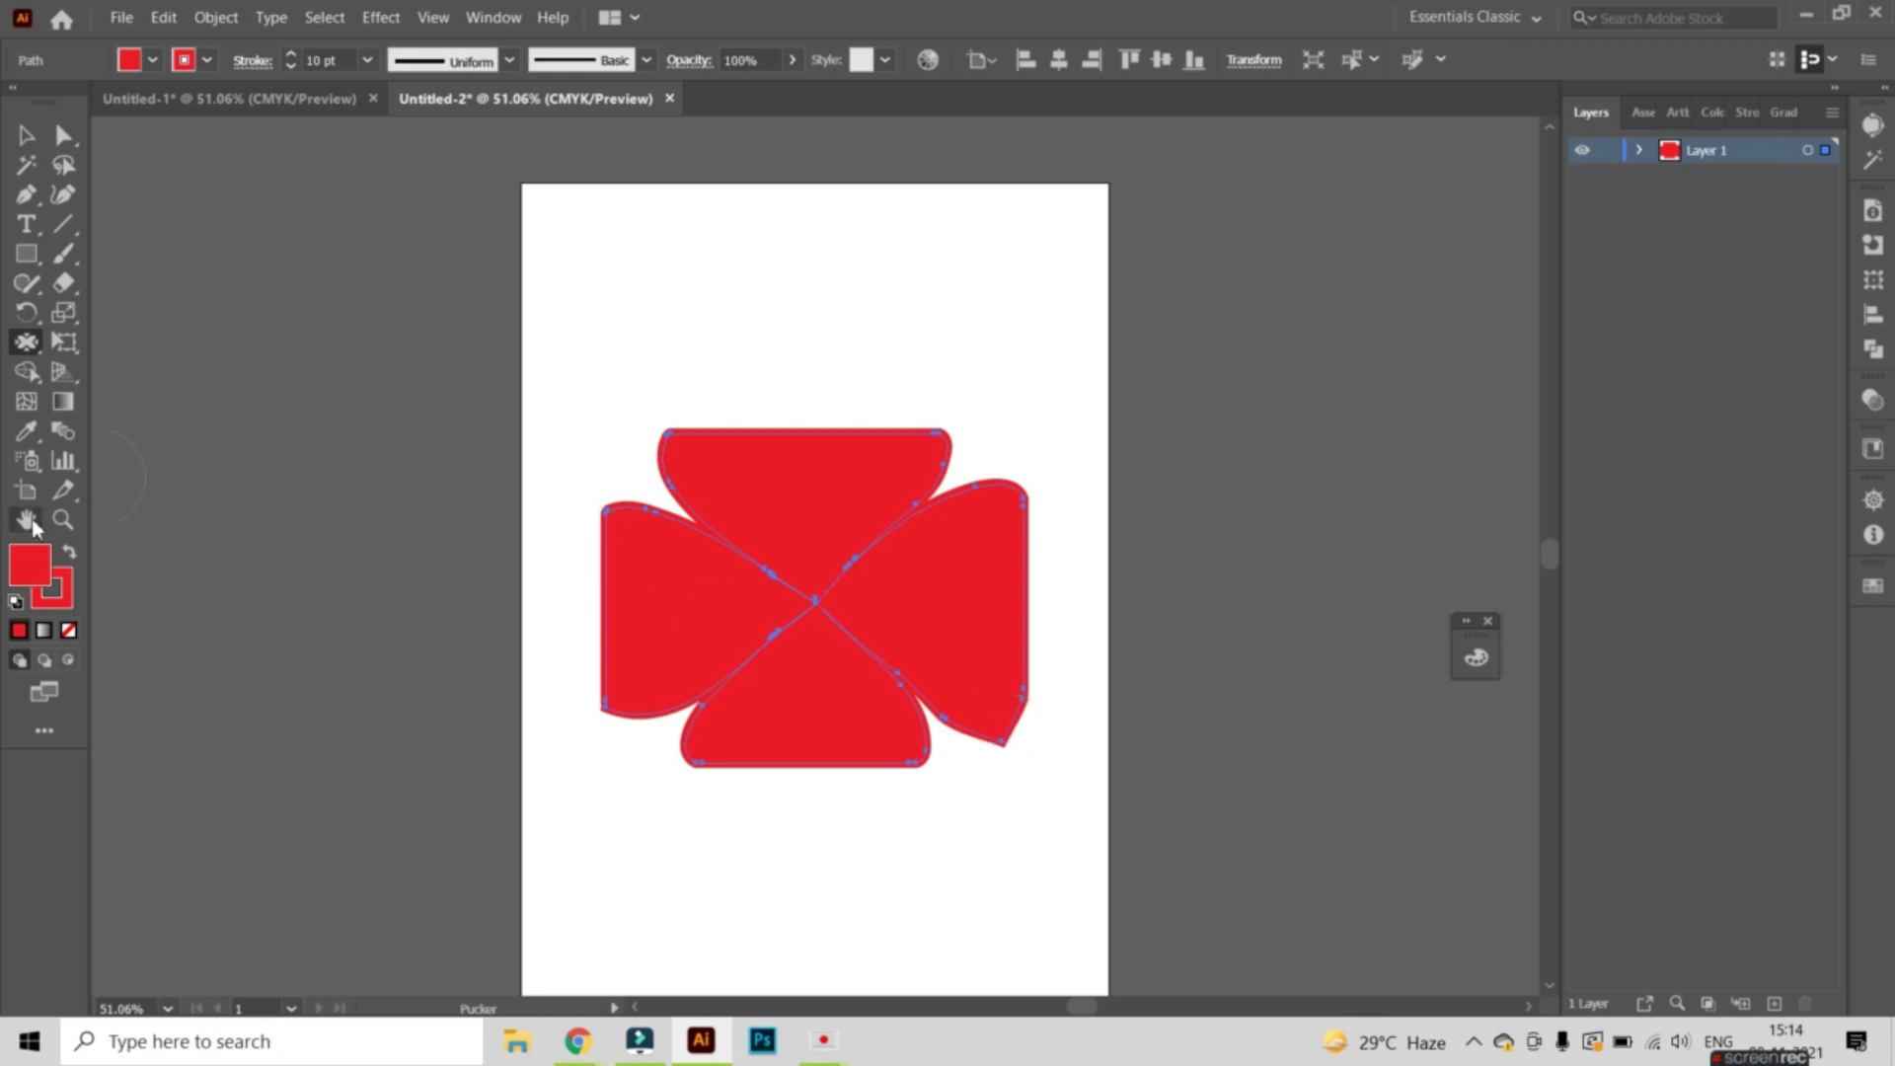
Set the shape's stroke colour to blue 1d1cd2 in the Color Picker
{"action": "double_click", "coordinate": [68, 593]}
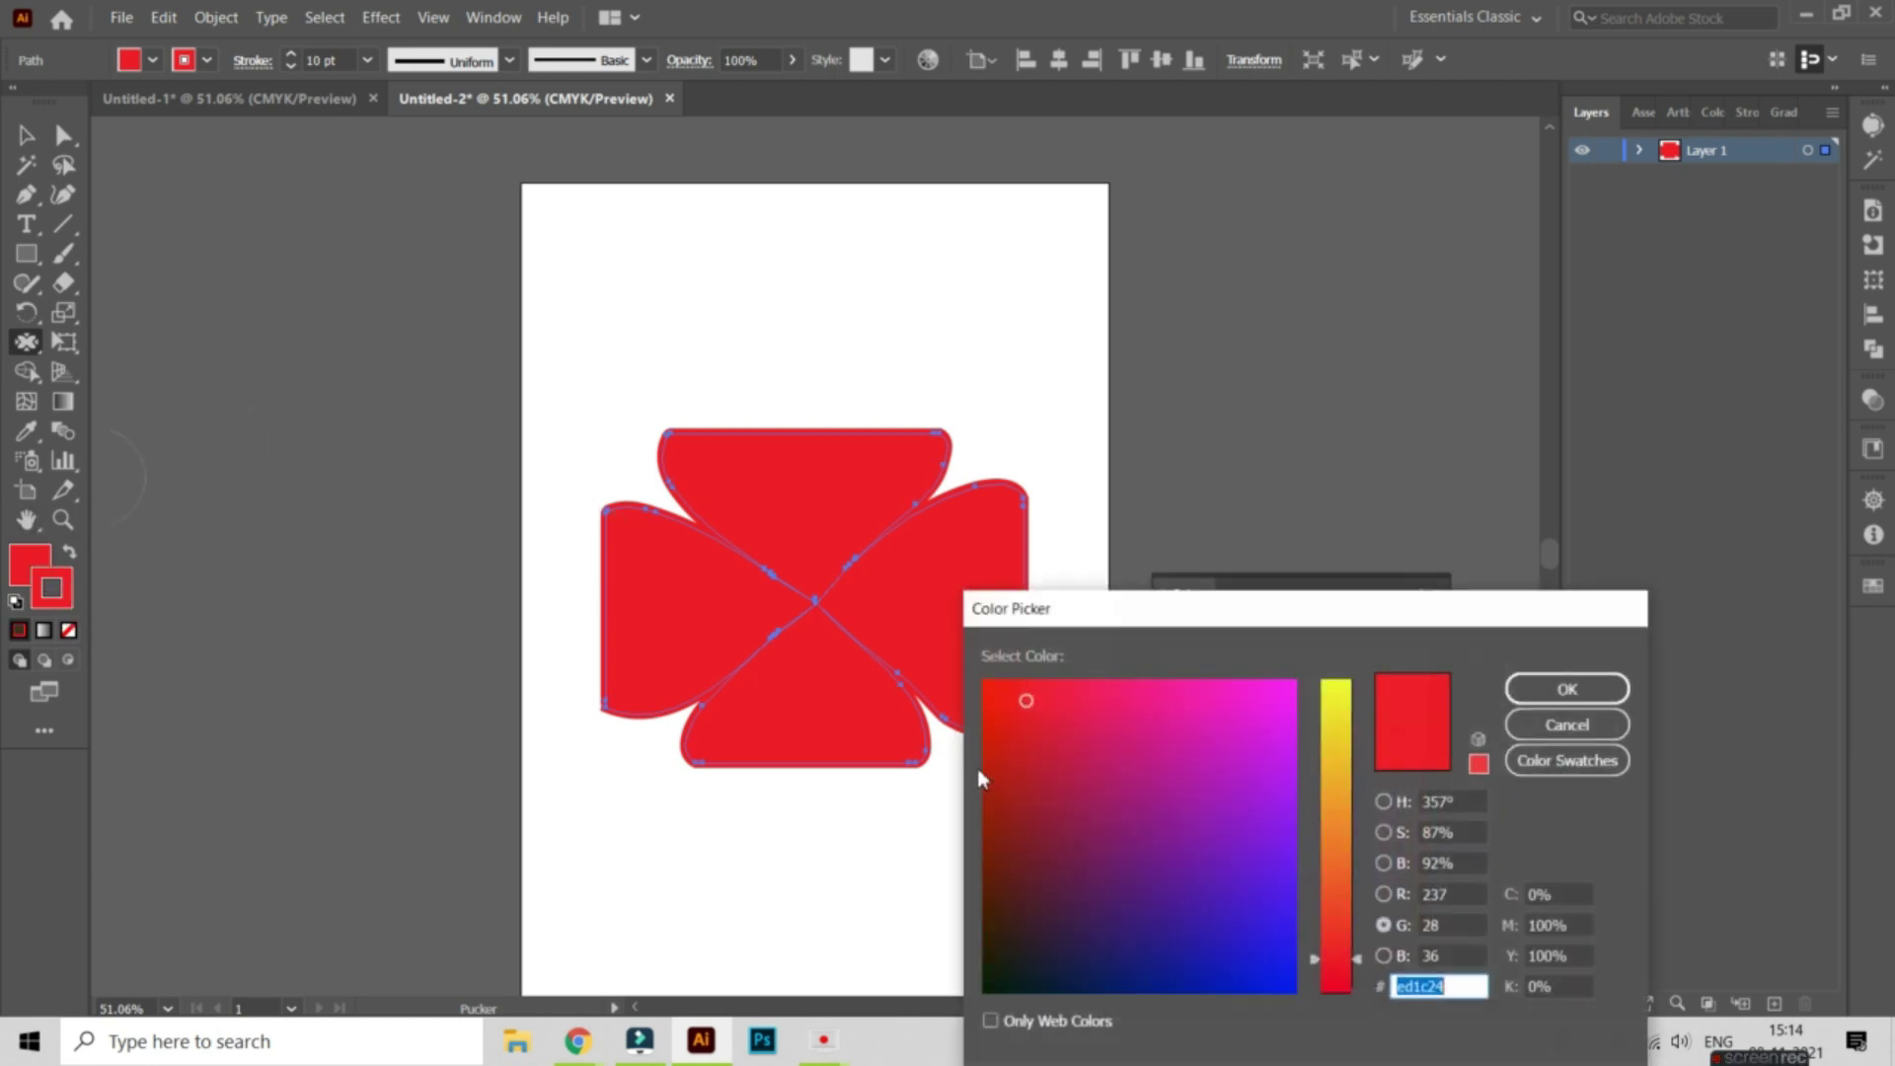
{"action": "left_click", "coordinate": [1241, 957]}
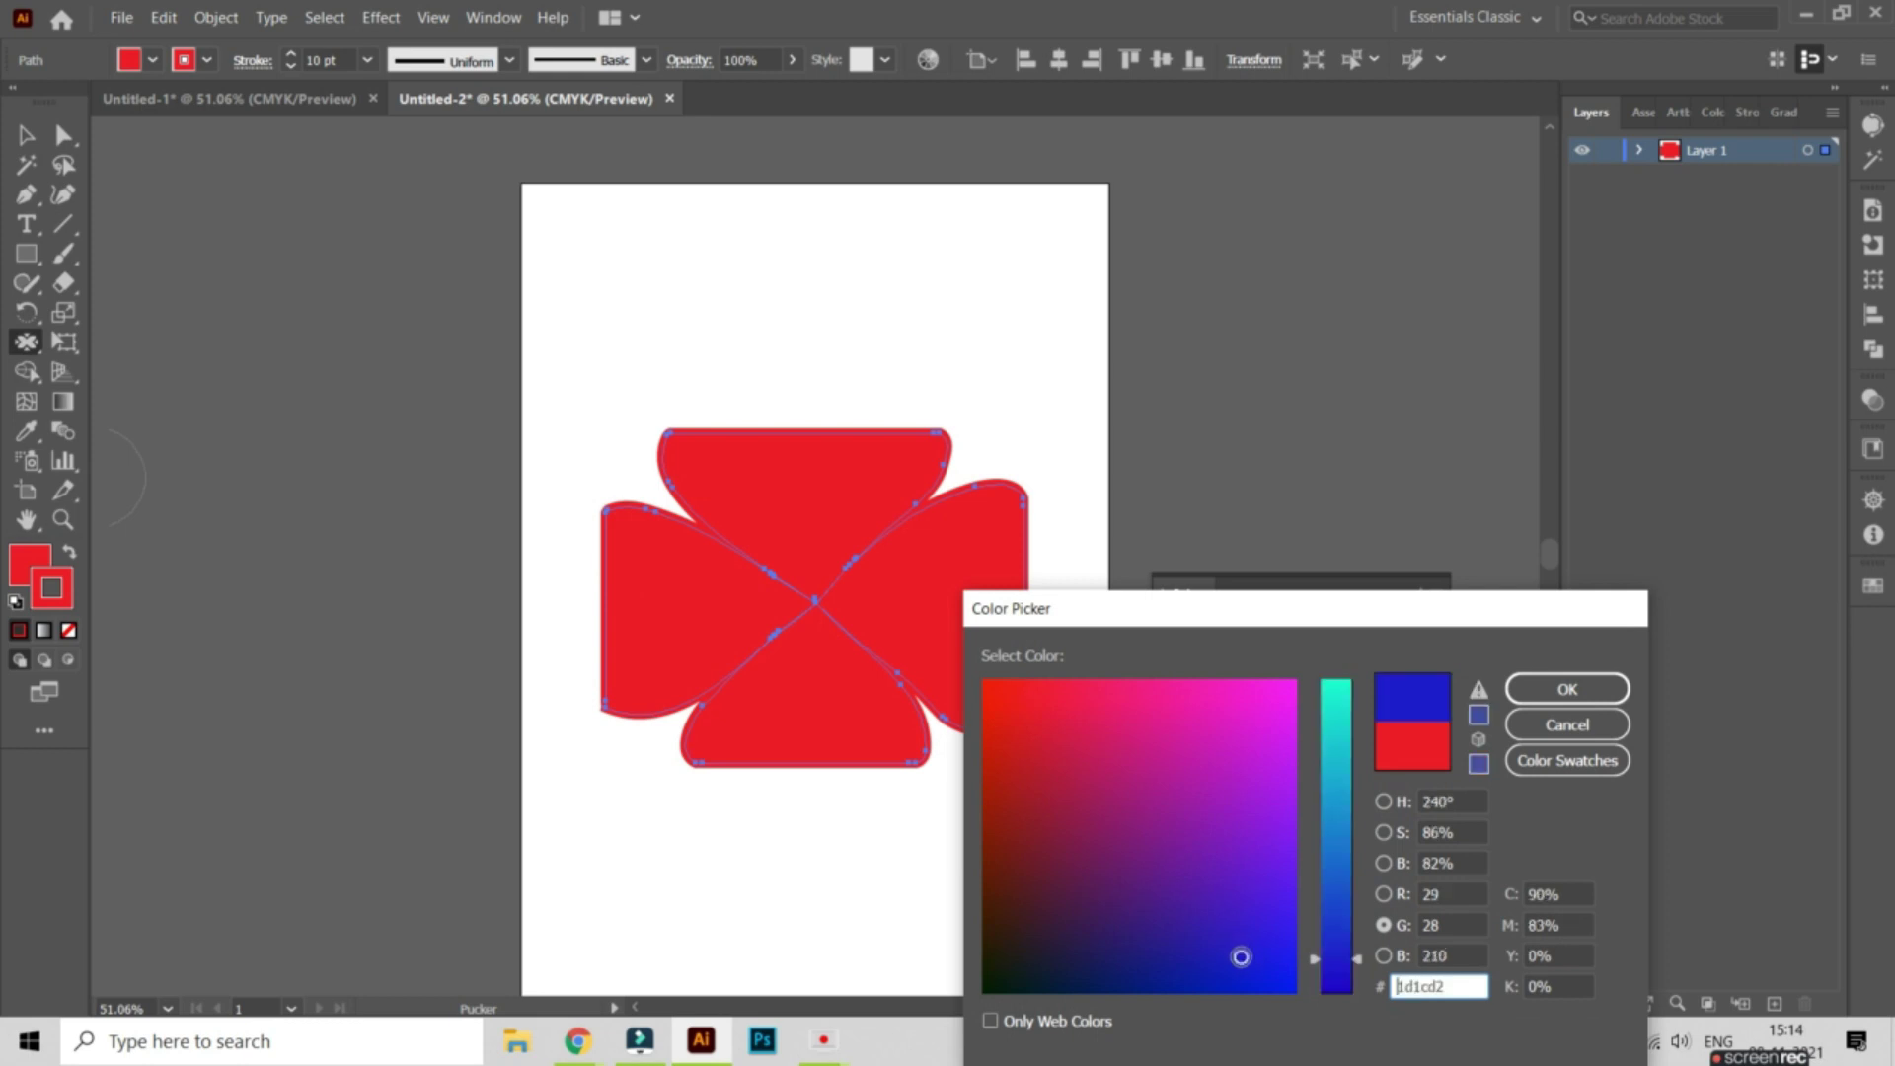
{"action": "left_click", "coordinate": [1532, 681]}
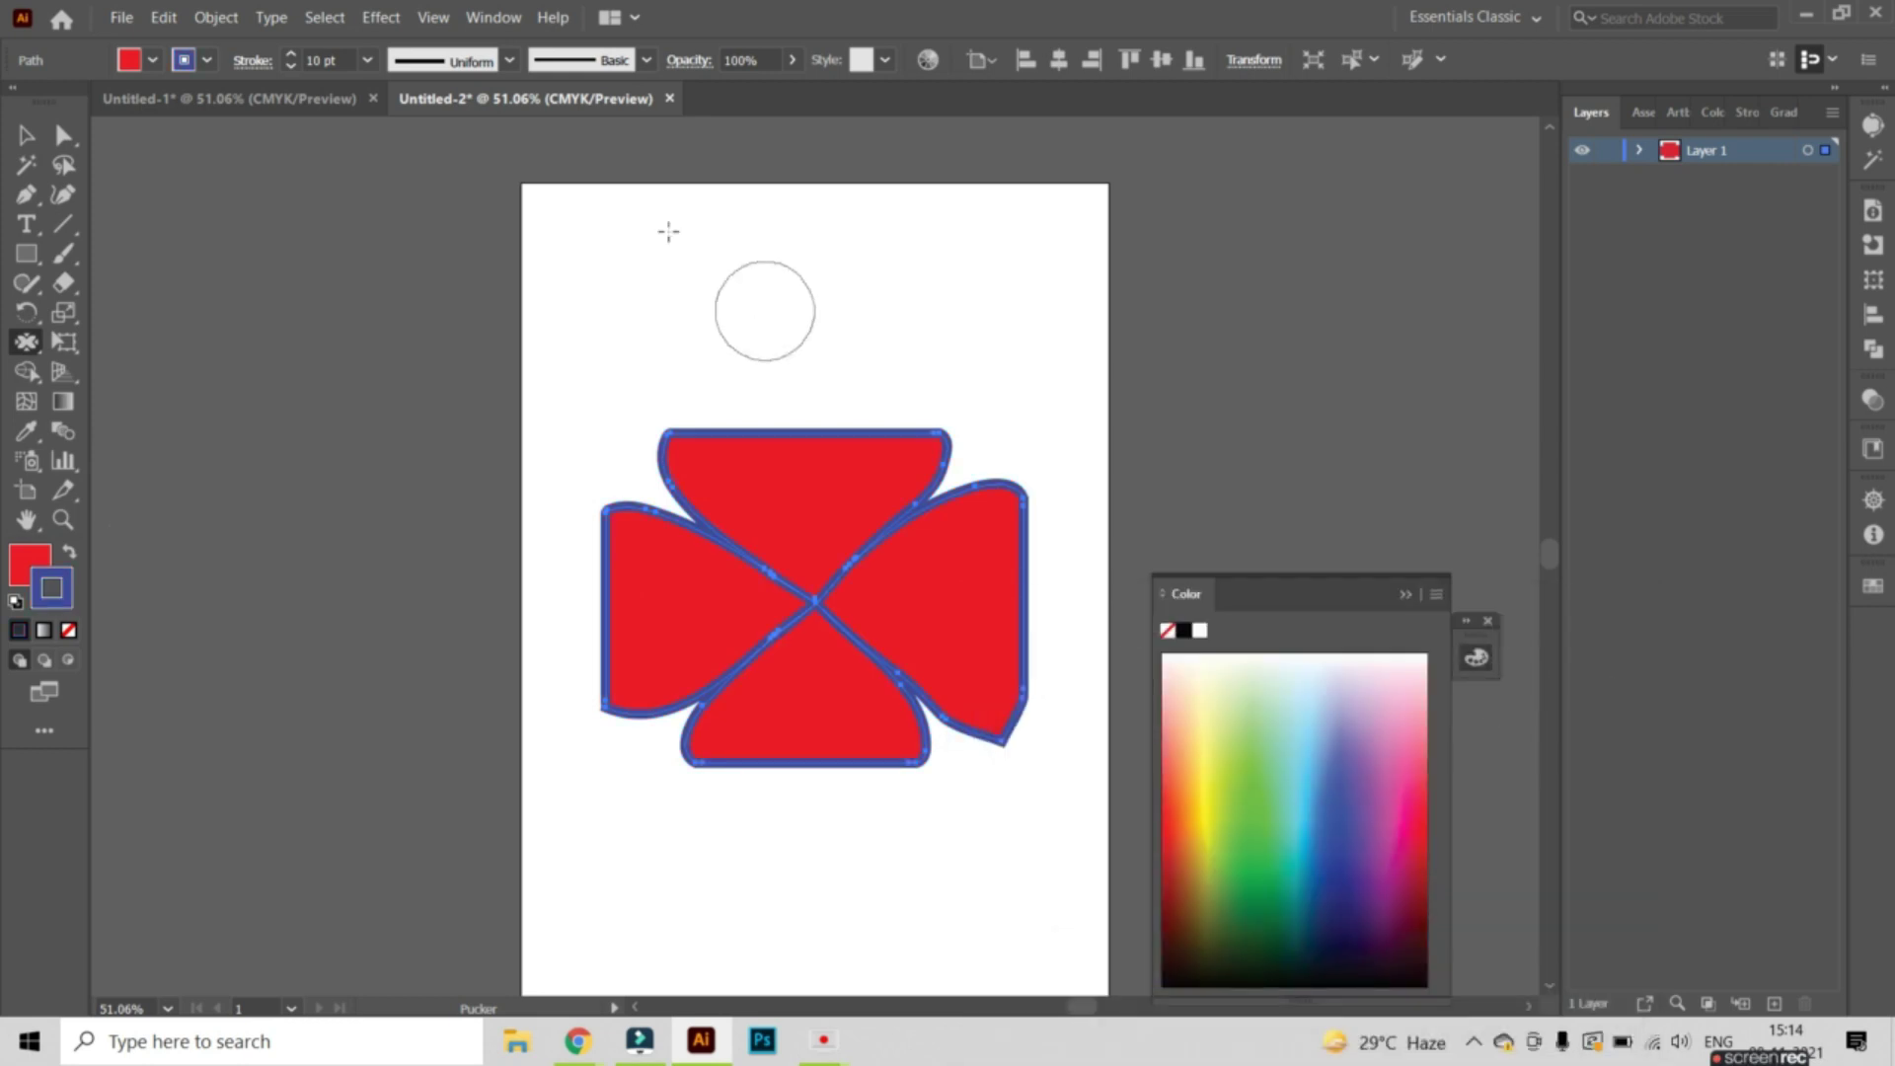
{"action": "left_click", "coordinate": [1406, 597]}
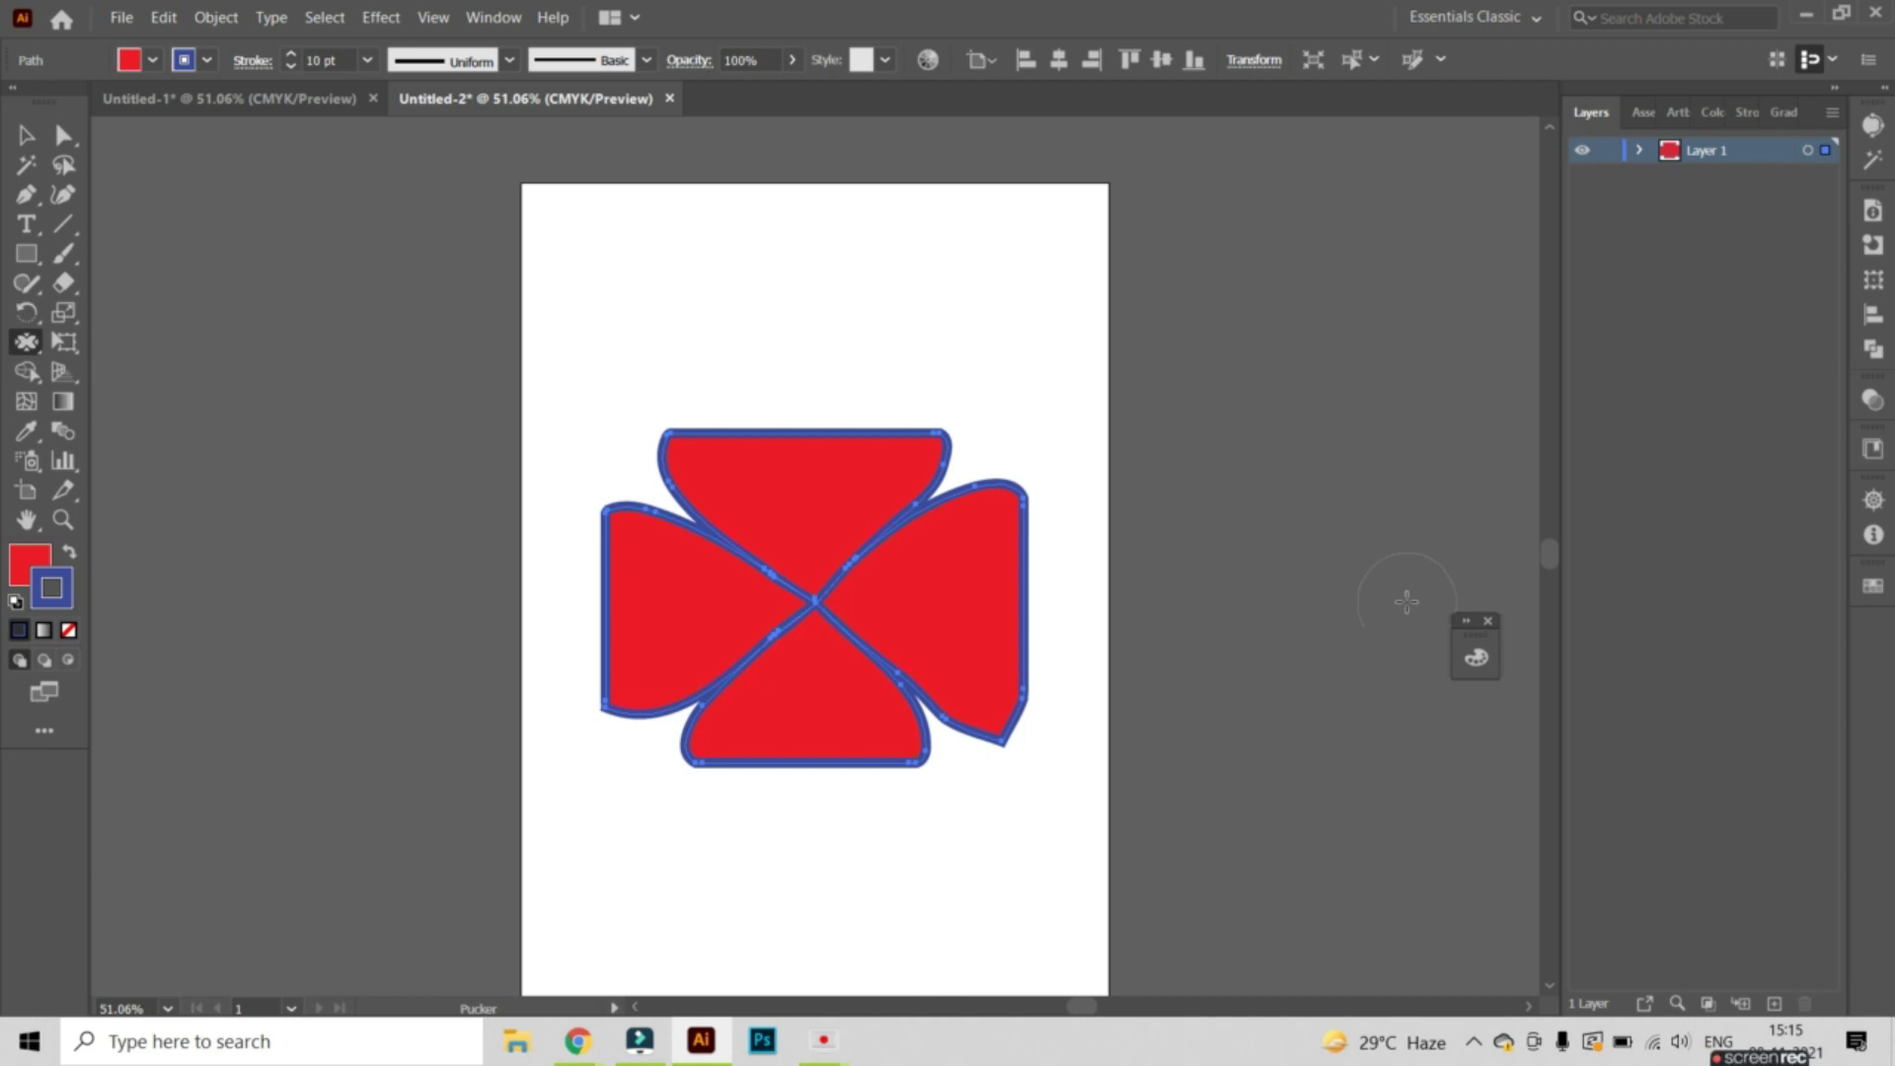
Pull sharp points outward from the top, right, bottom and left petals
{"action": "left_click_drag", "start_coordinate": [803, 411], "coordinate": [806, 332]}
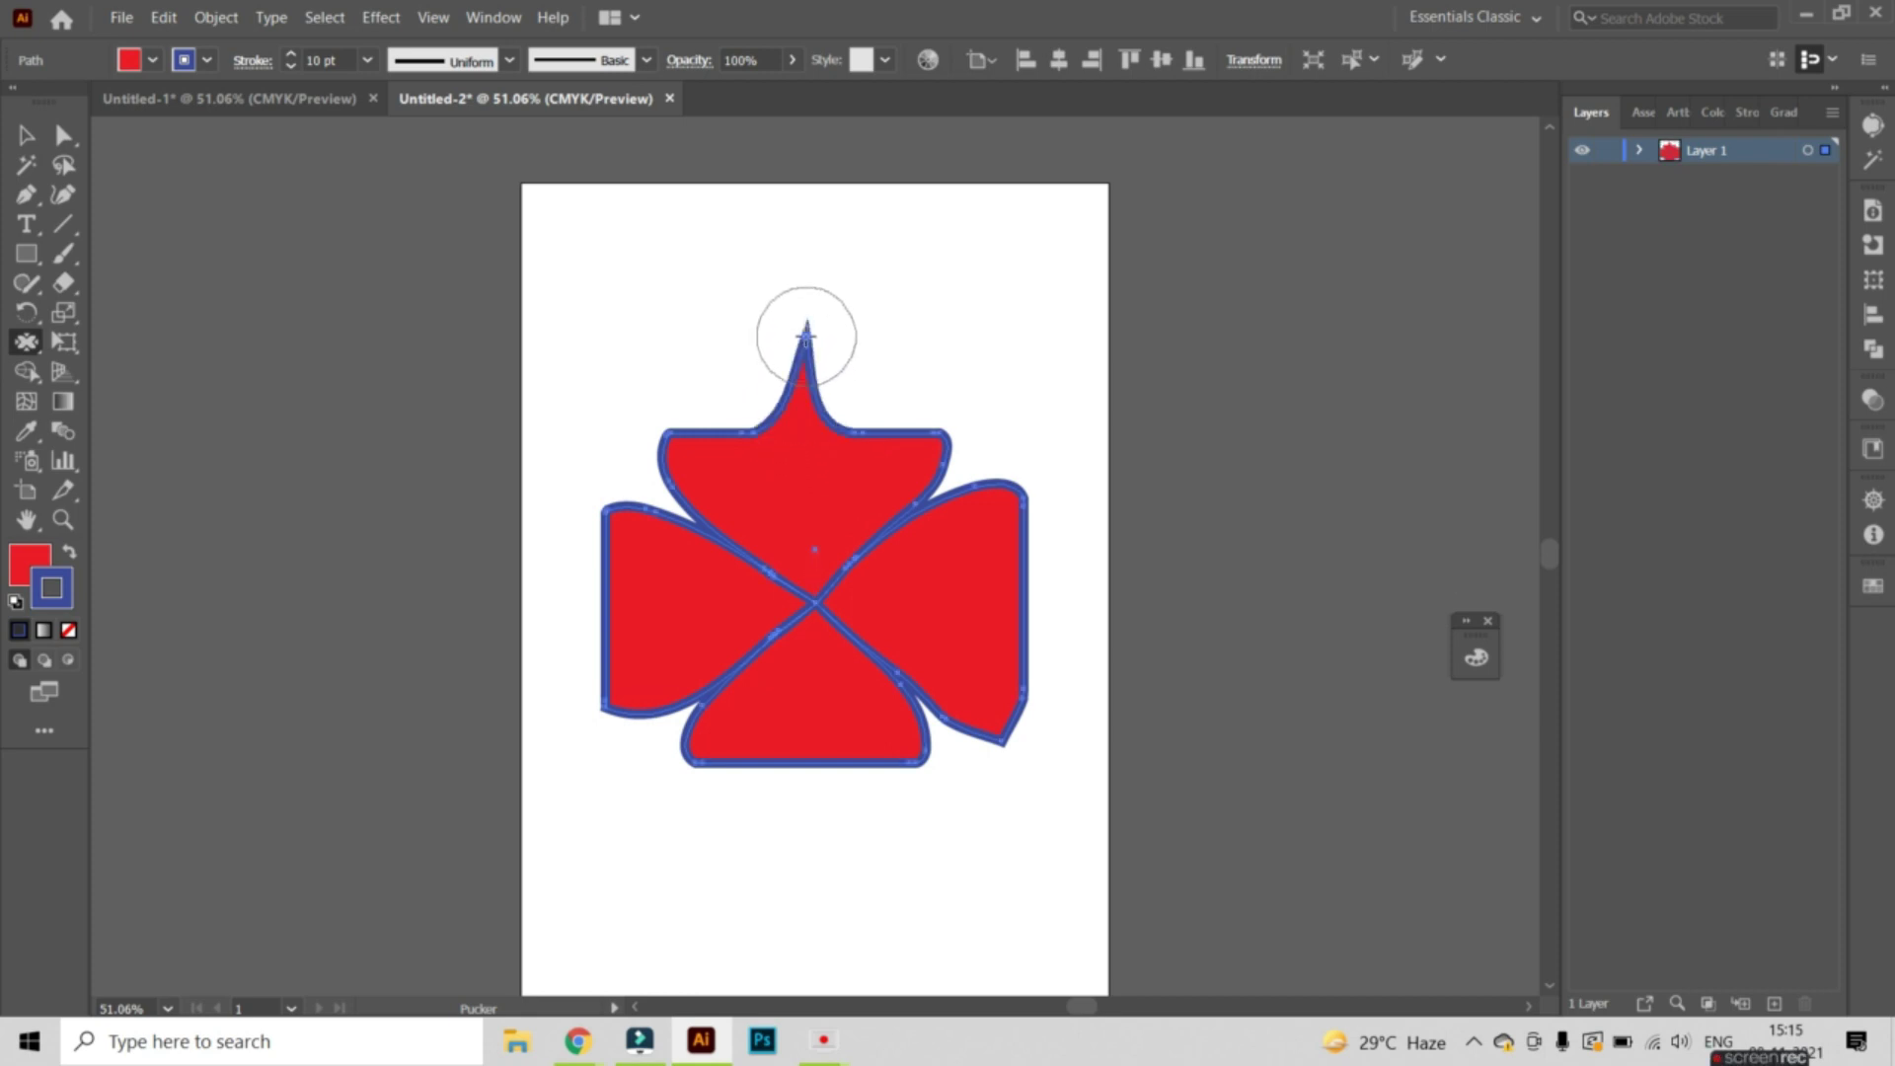
{"action": "left_click_drag", "start_coordinate": [1022, 584], "coordinate": [1102, 598]}
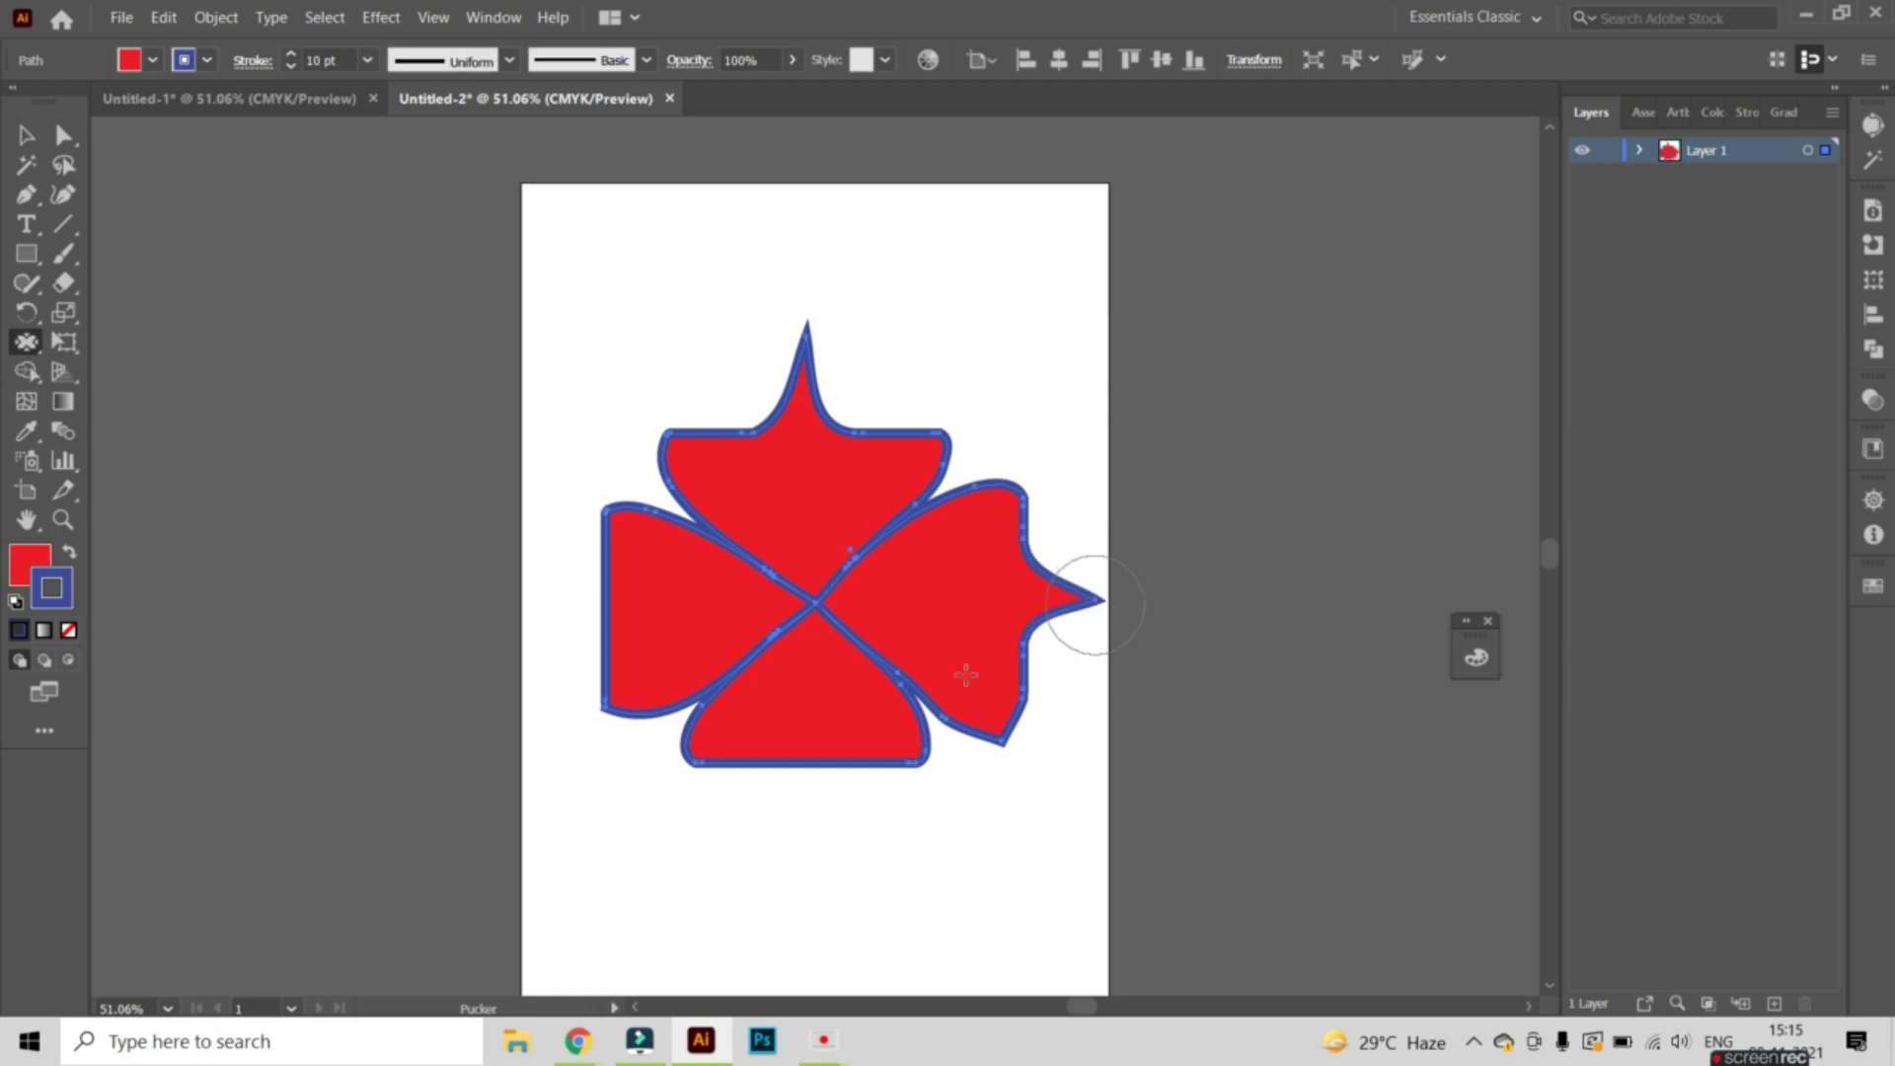
{"action": "mouse_move", "coordinate": [861, 736]}
{"action": "left_mouse_down"}
{"action": "mouse_move", "coordinate": [817, 762]}
{"action": "mouse_move", "coordinate": [810, 868]}
{"action": "left_mouse_up"}
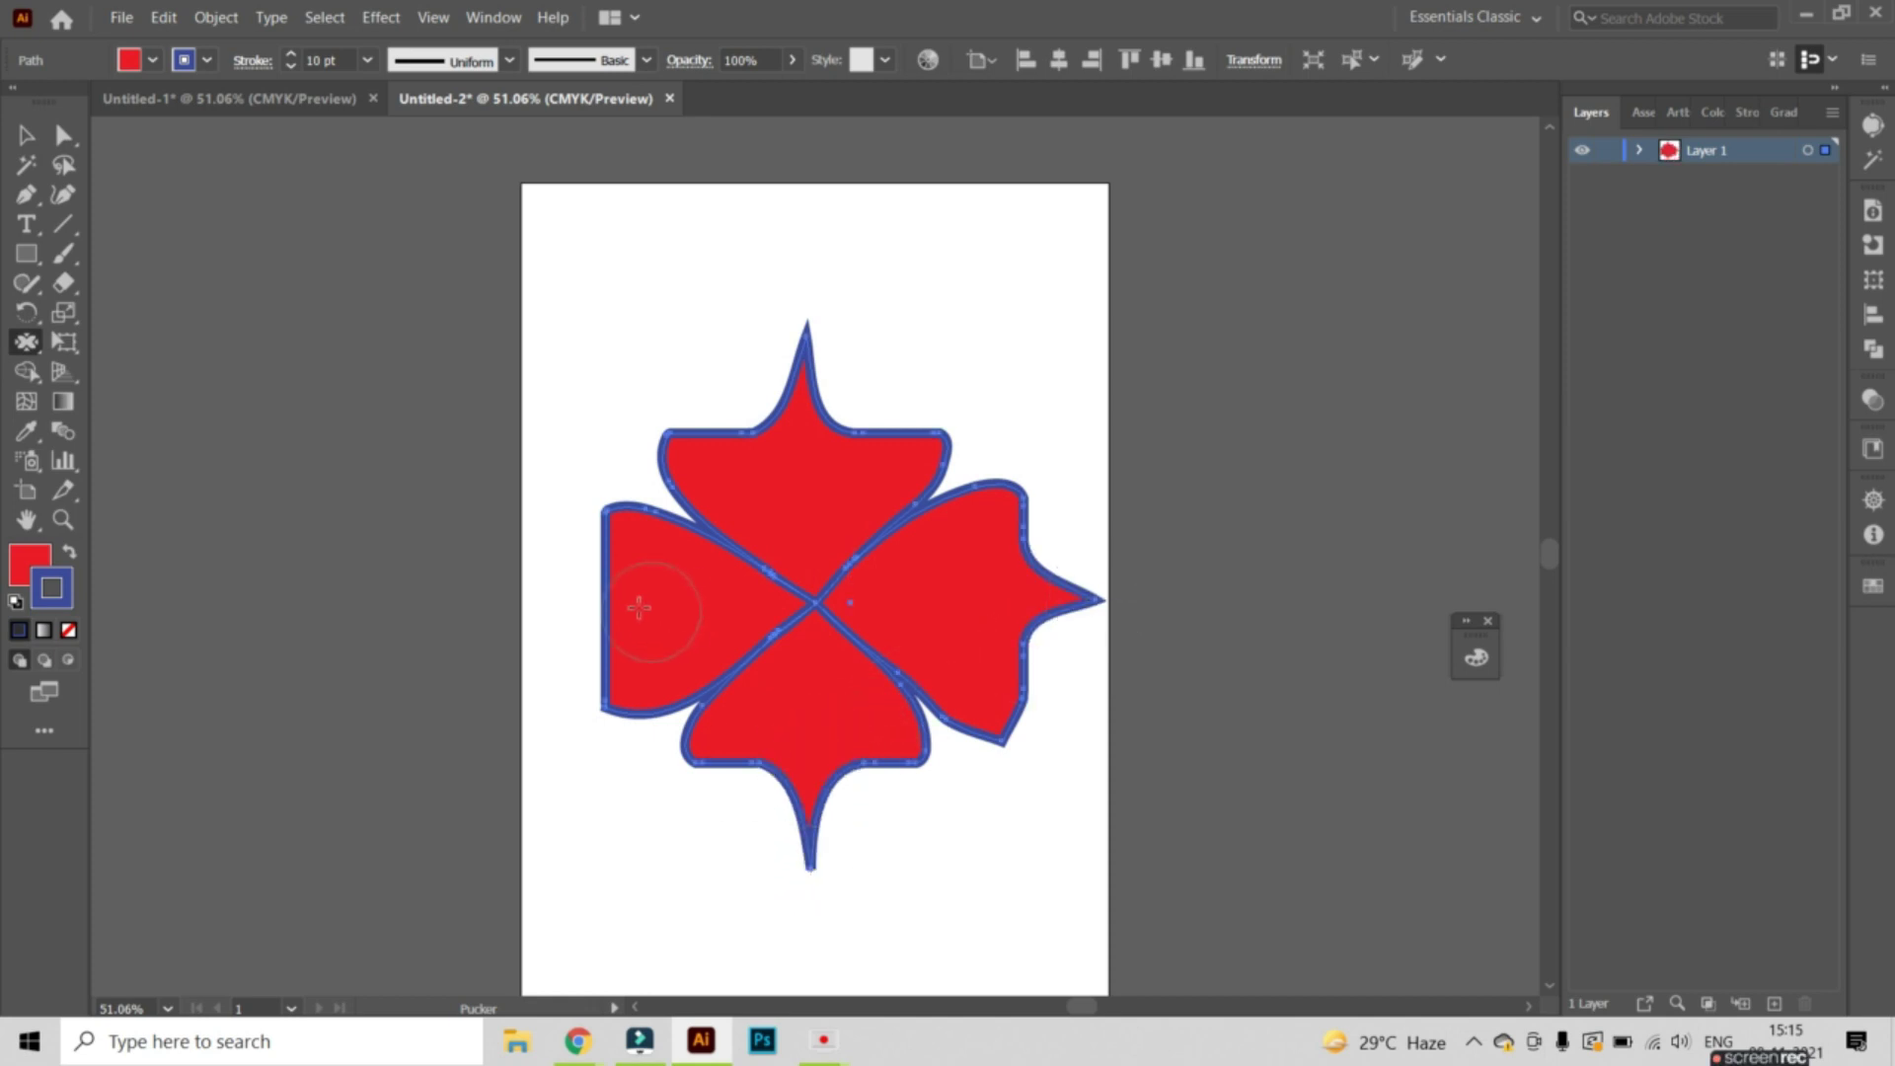
{"action": "left_click_drag", "start_coordinate": [611, 600], "coordinate": [510, 593]}
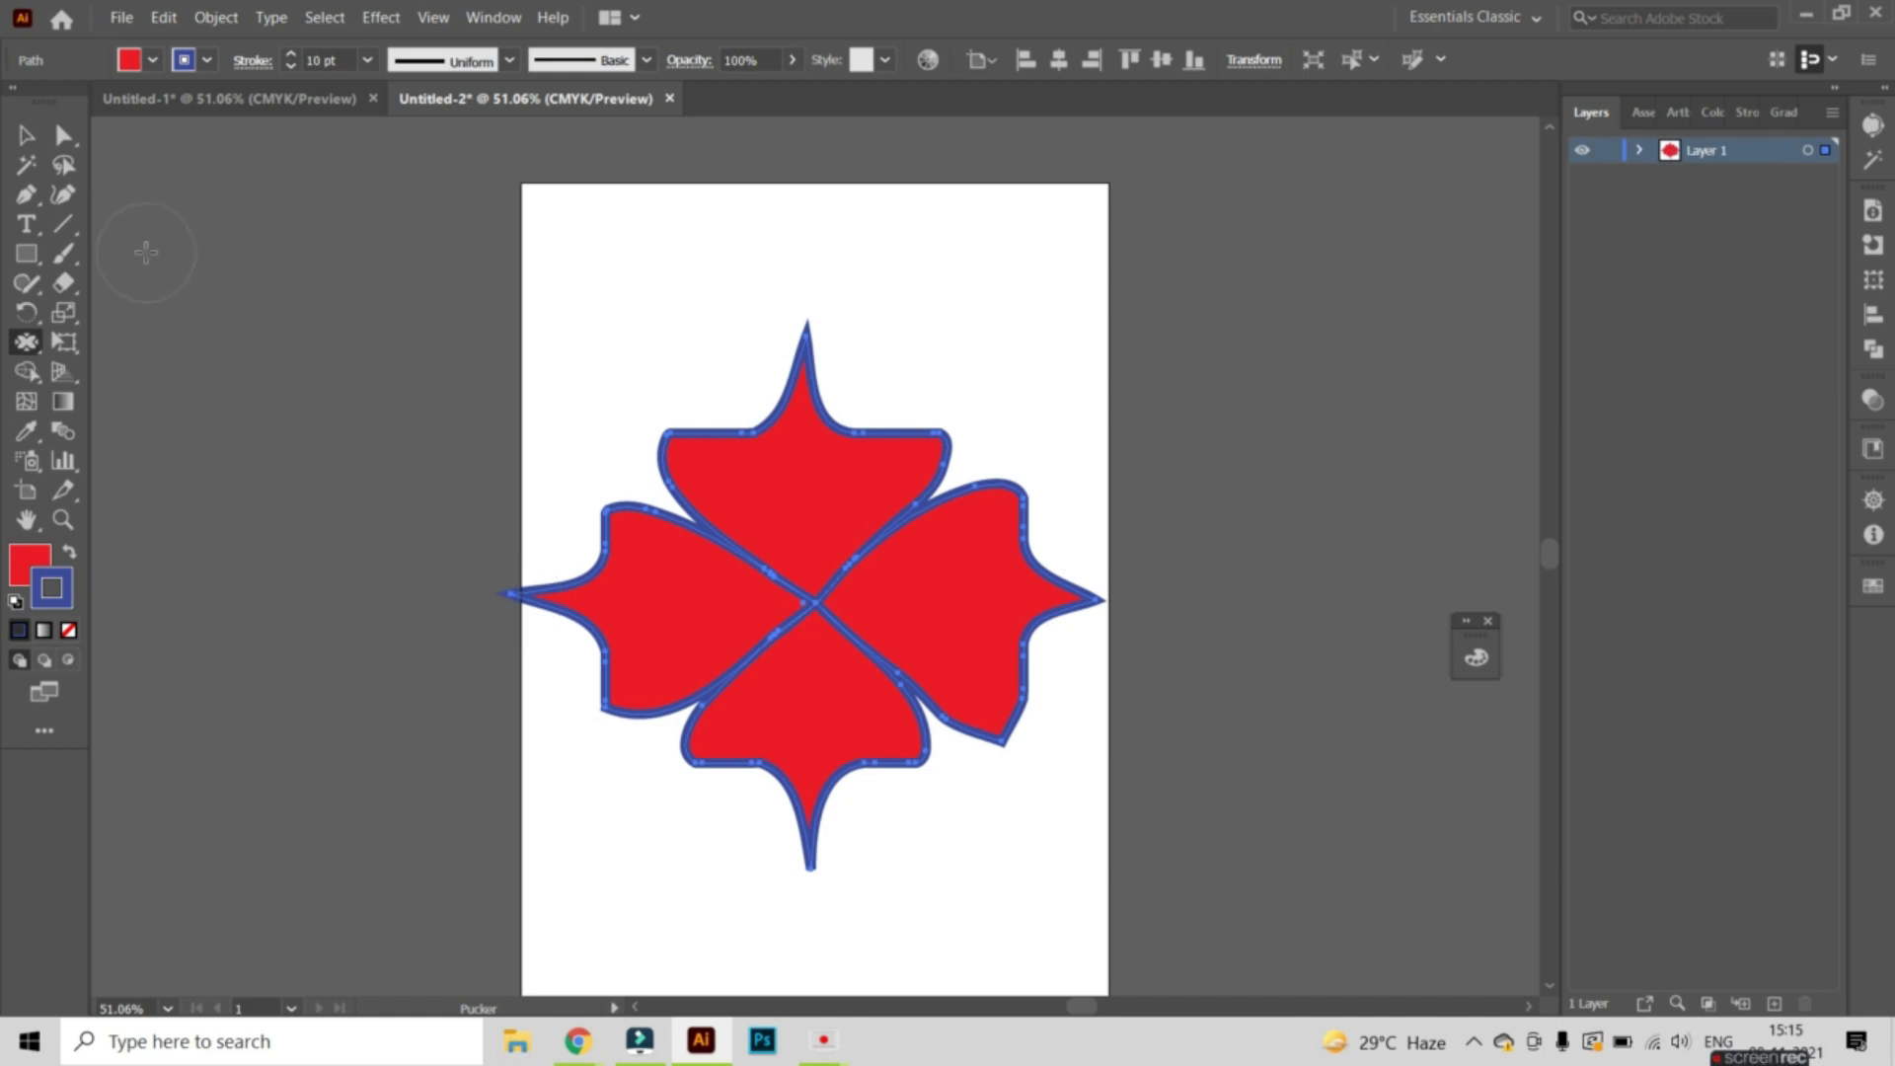
Bloat the top petal's upper-right corner, undoing a dent made on the right petal
{"action": "left_click", "coordinate": [36, 343]}
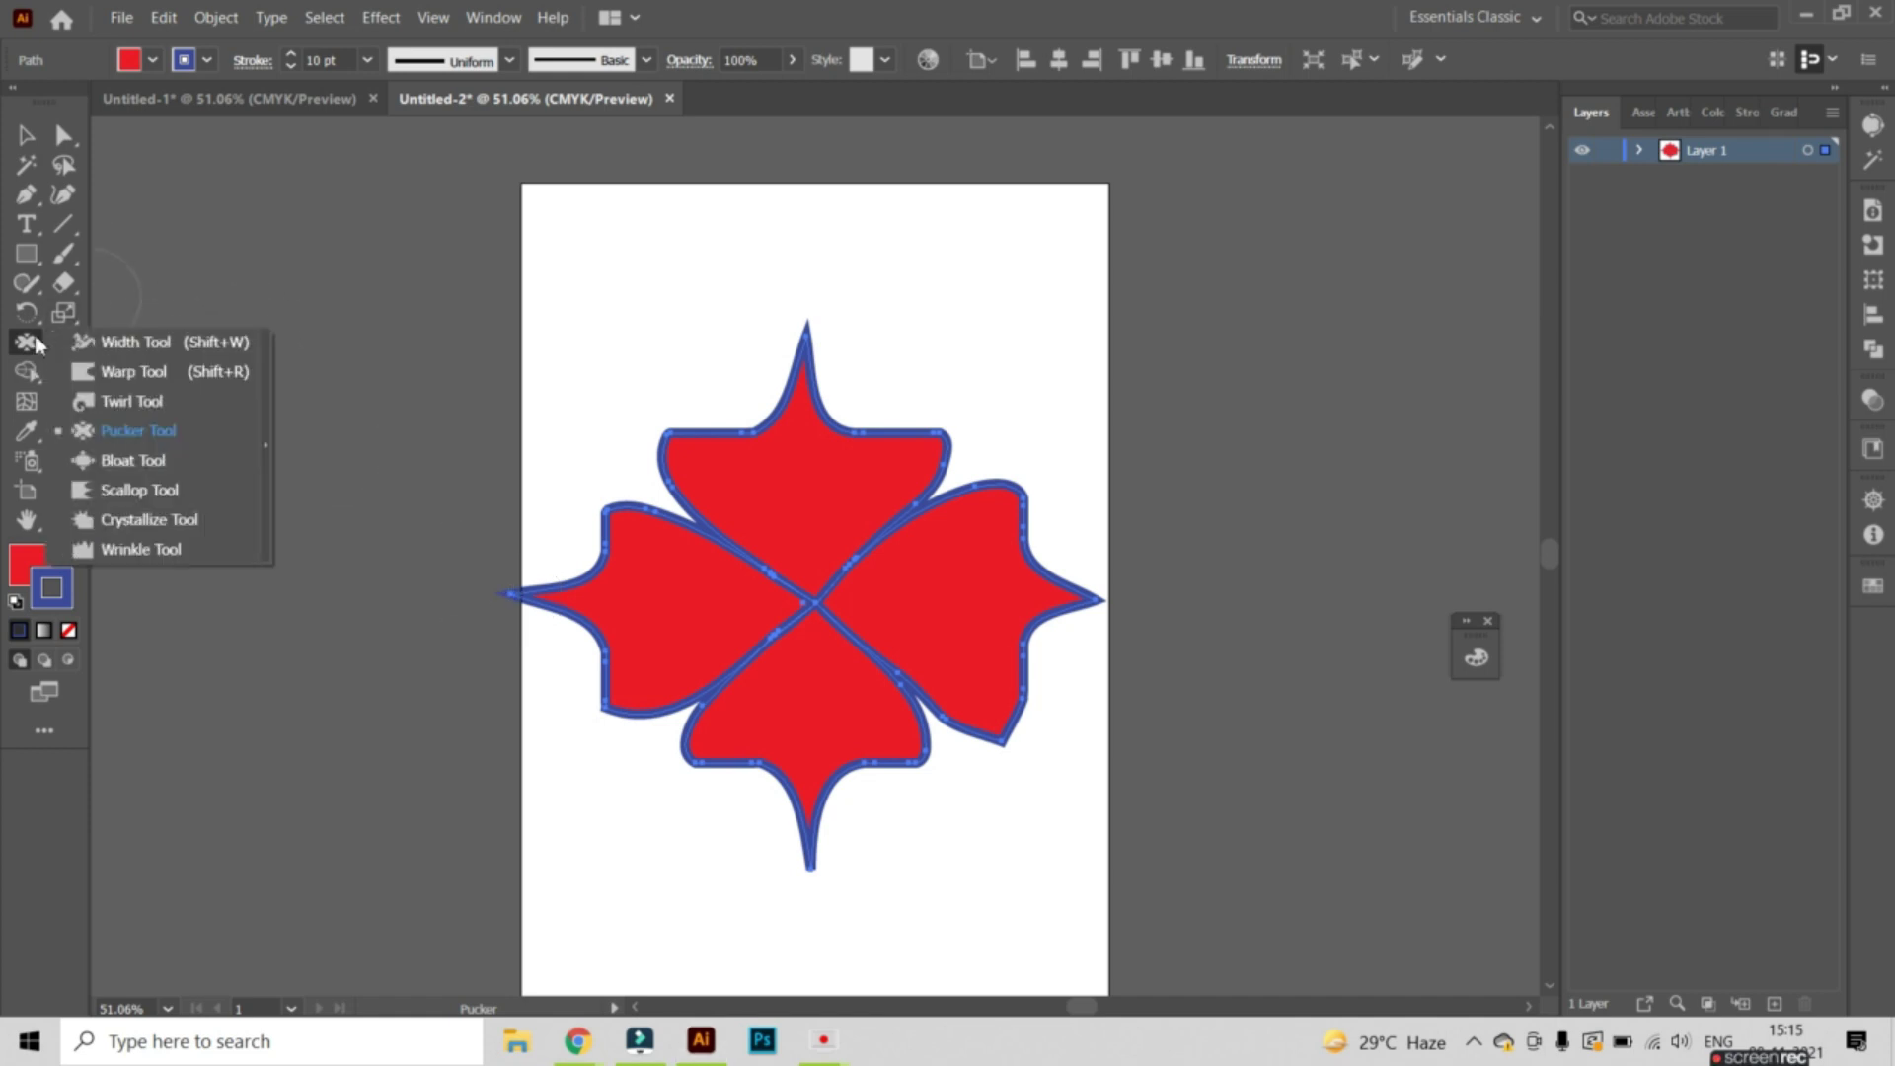
{"action": "left_click", "coordinate": [123, 460]}
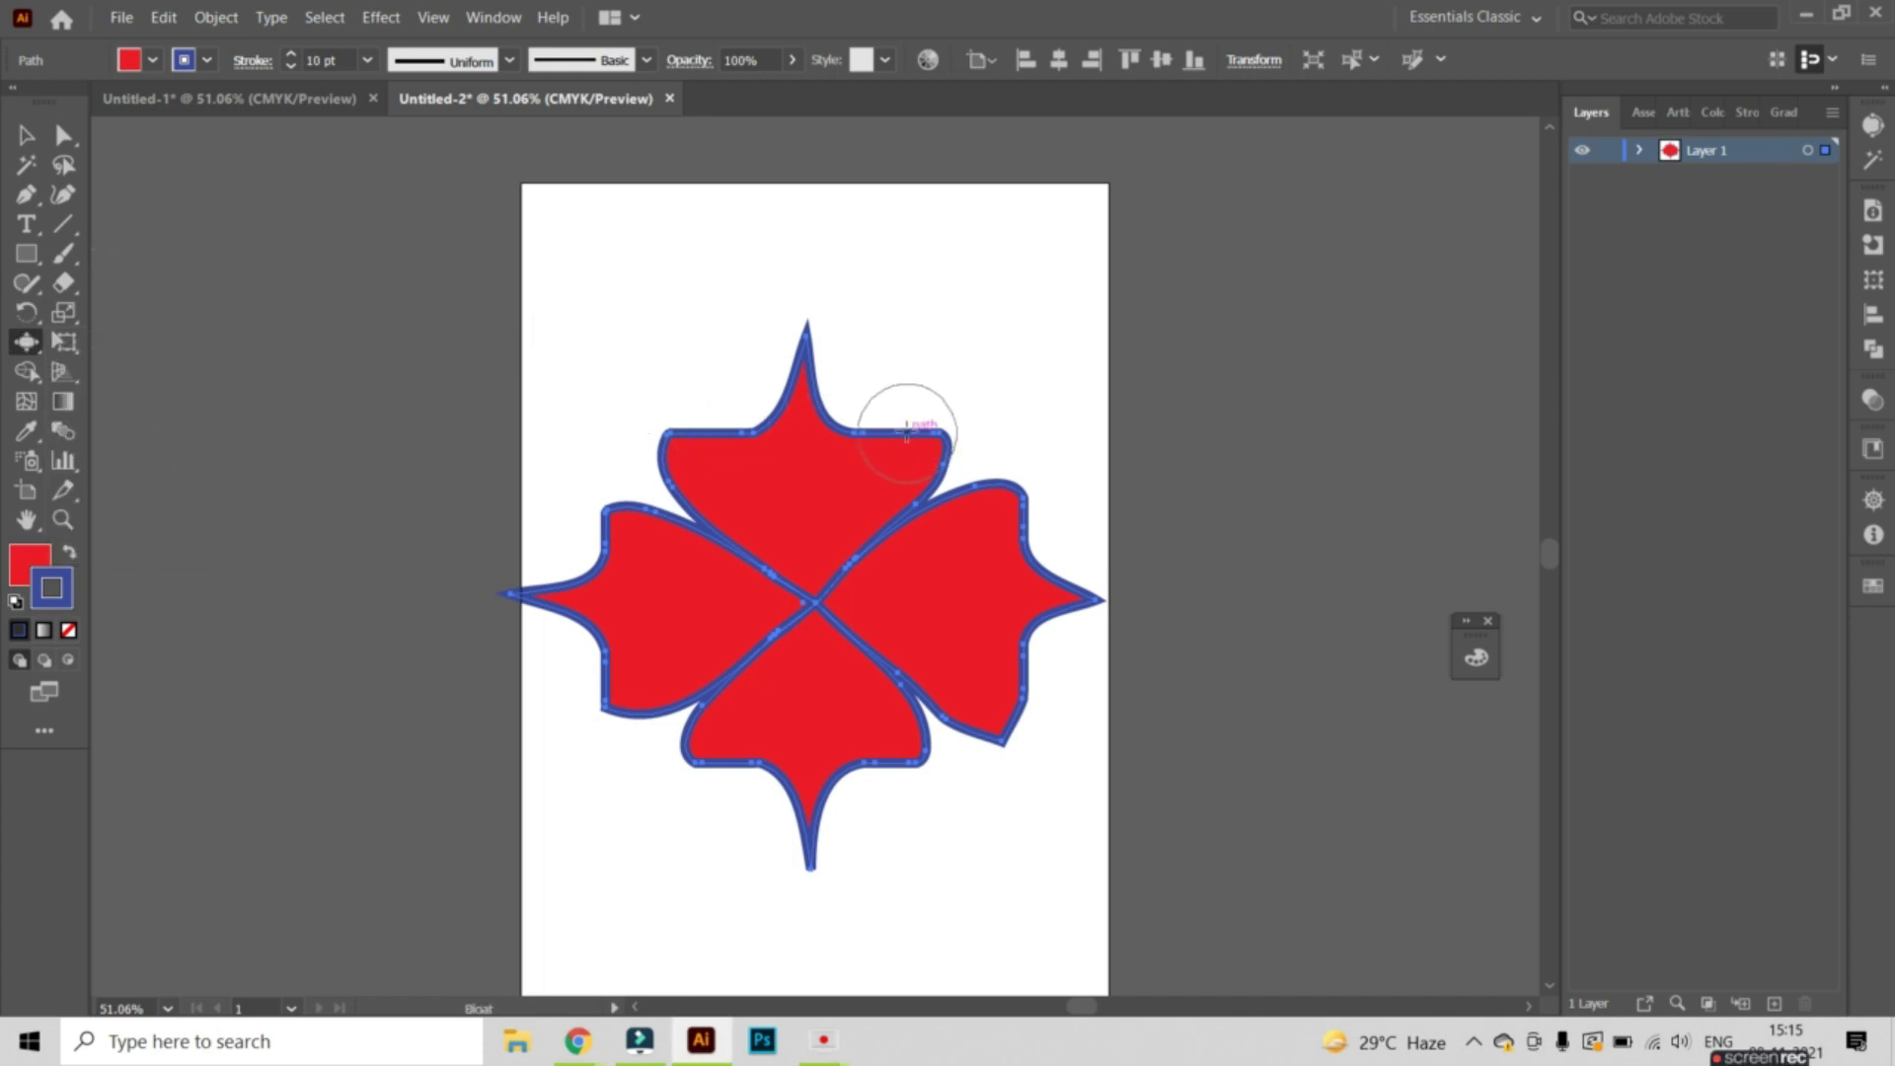
{"action": "left_click_drag", "start_coordinate": [922, 409], "coordinate": [1029, 516]}
{"action": "mouse_move", "coordinate": [1018, 694]}
{"action": "left_mouse_down"}
{"action": "mouse_move", "coordinate": [1005, 669]}
{"action": "mouse_move", "coordinate": [1059, 693]}
{"action": "left_mouse_up"}
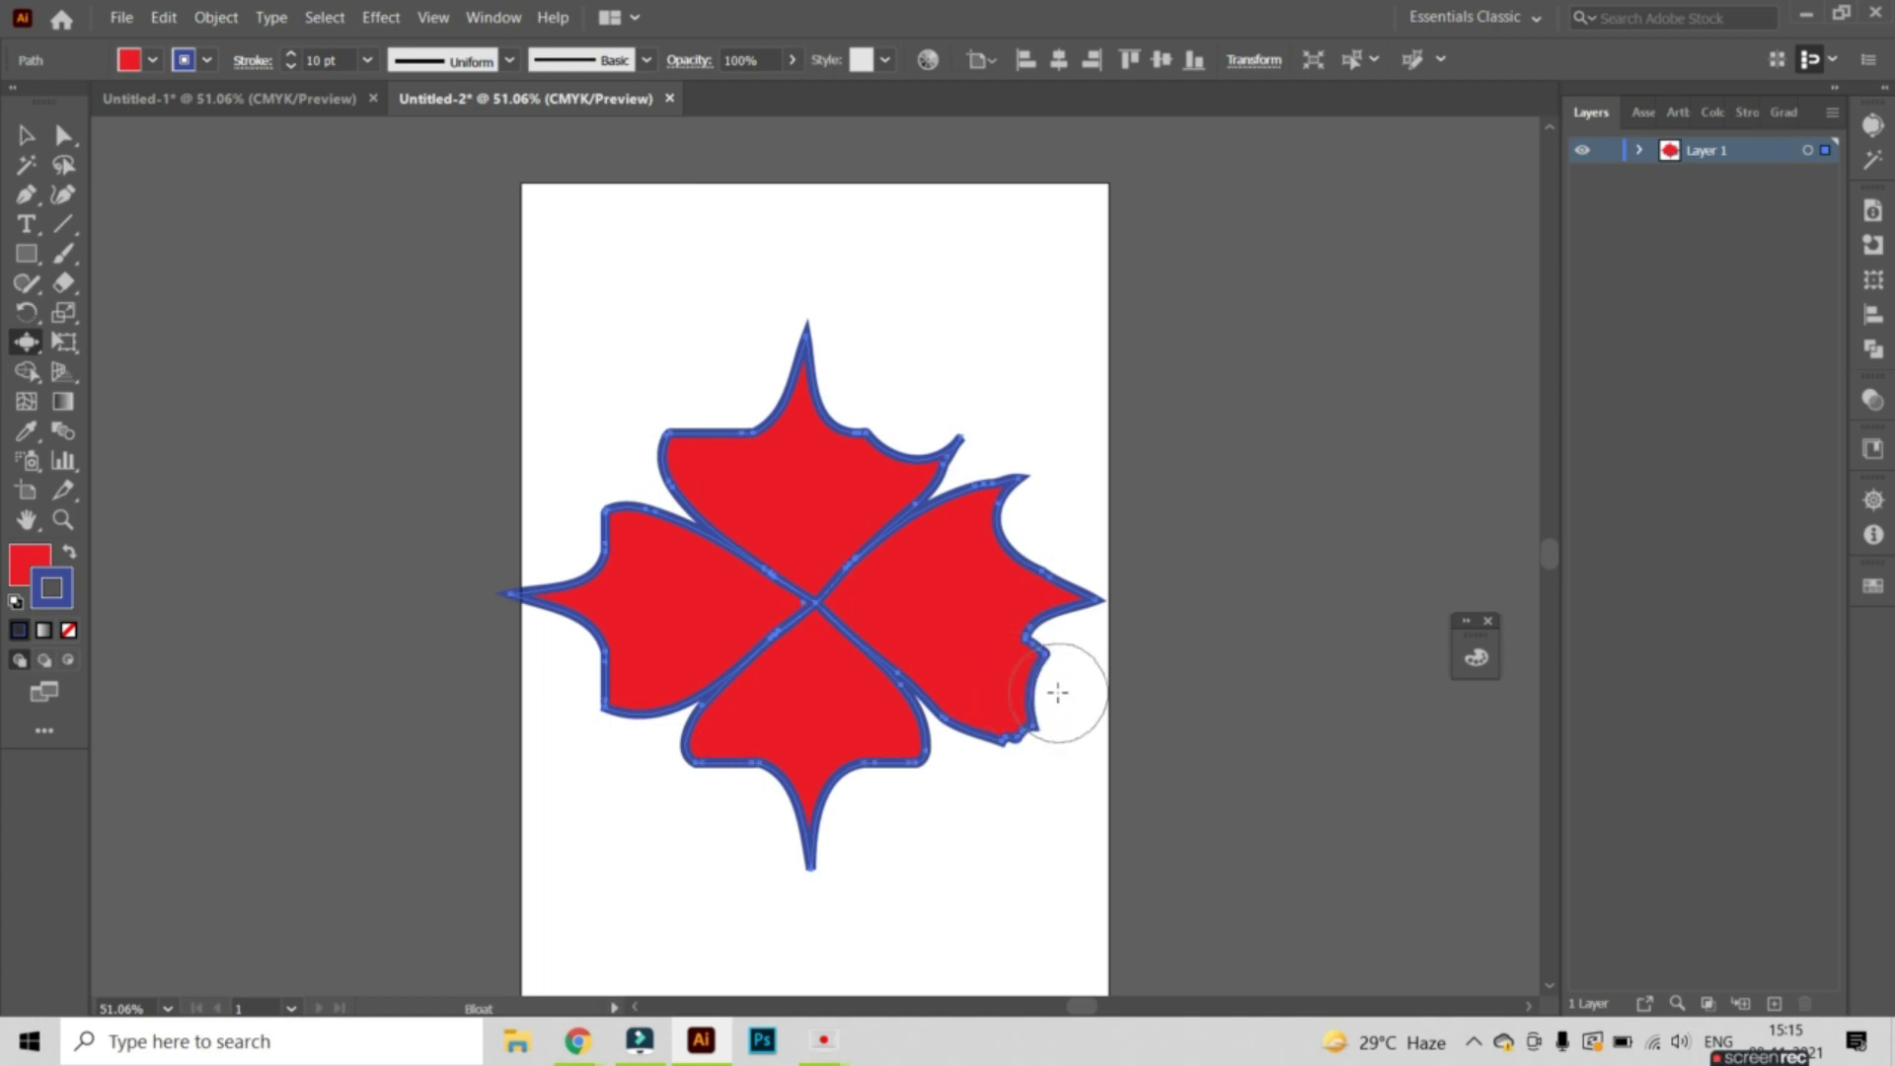
{"action": "key", "text": "ctrl+z"}
{"action": "key", "text": "ctrl+z"}
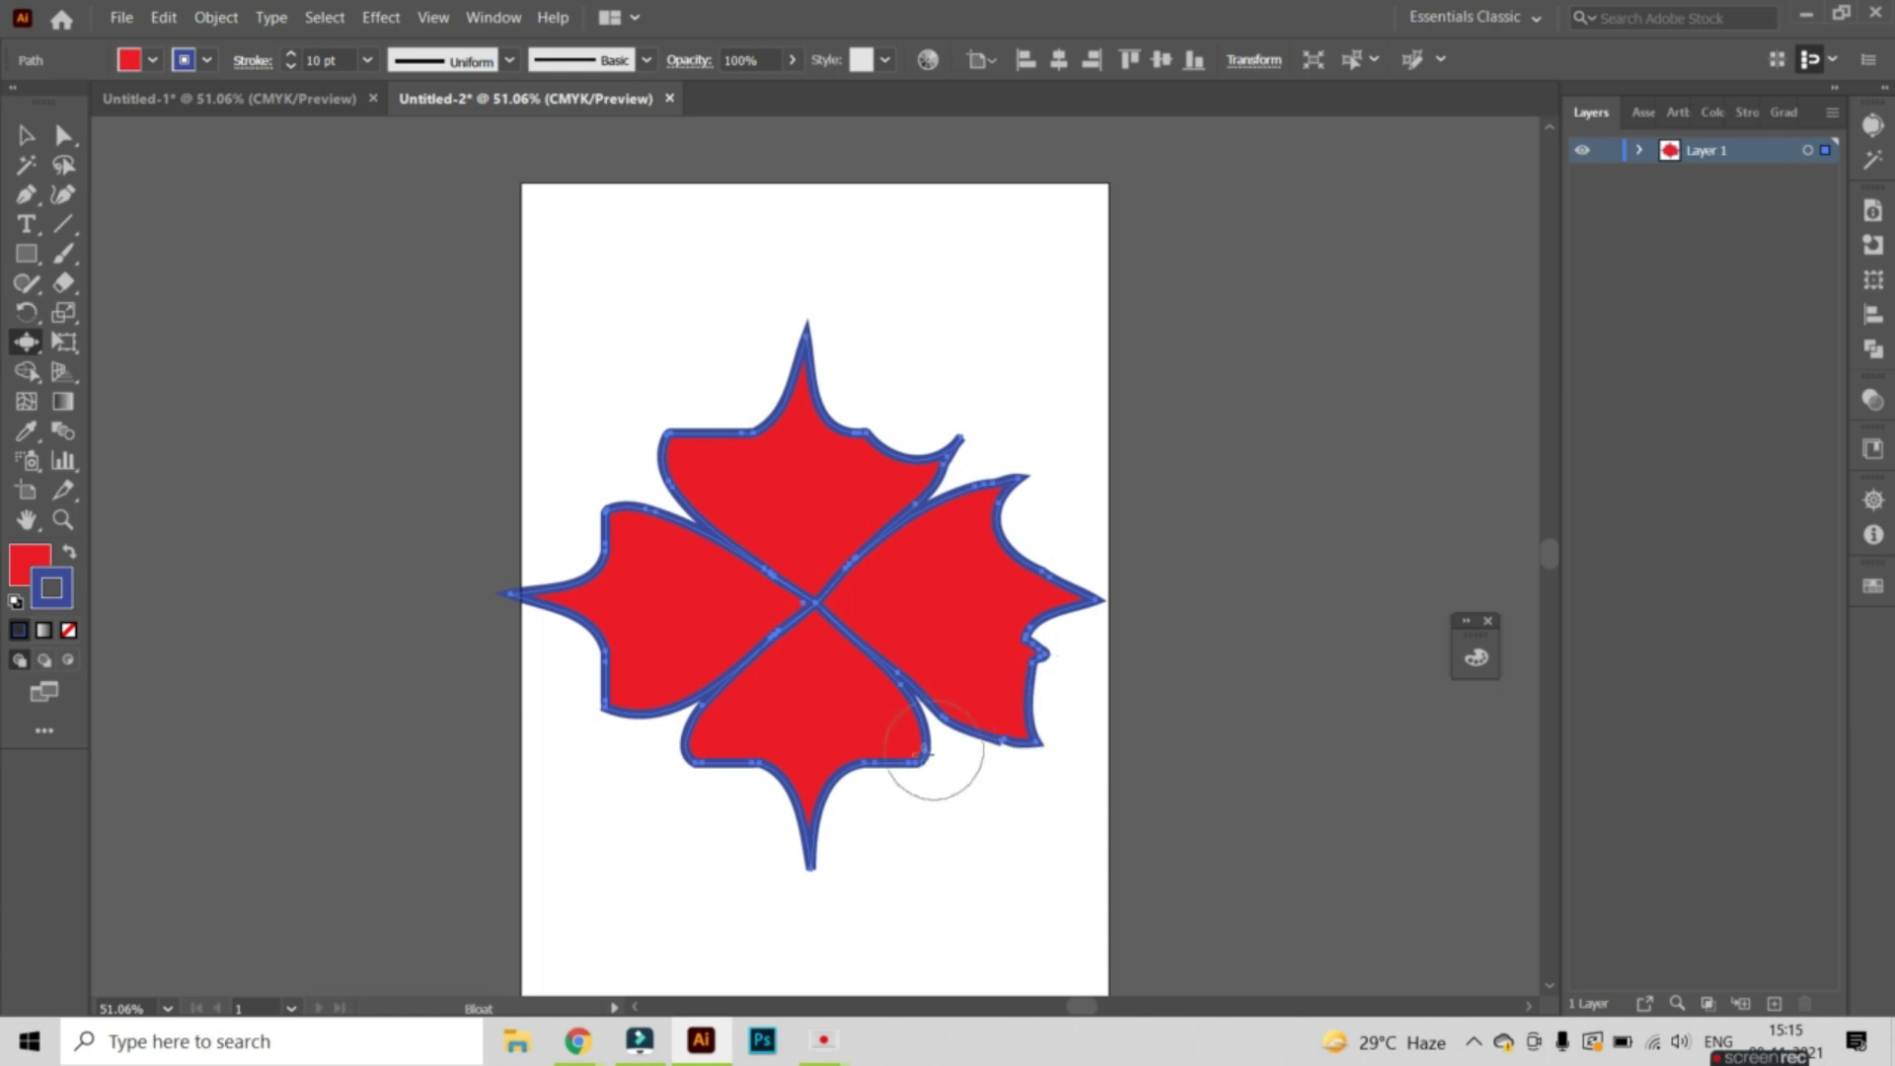
Bloat the bottom and left petals' edges and the upper petal's edge beside its spike
{"action": "left_click_drag", "start_coordinate": [887, 761], "coordinate": [884, 761]}
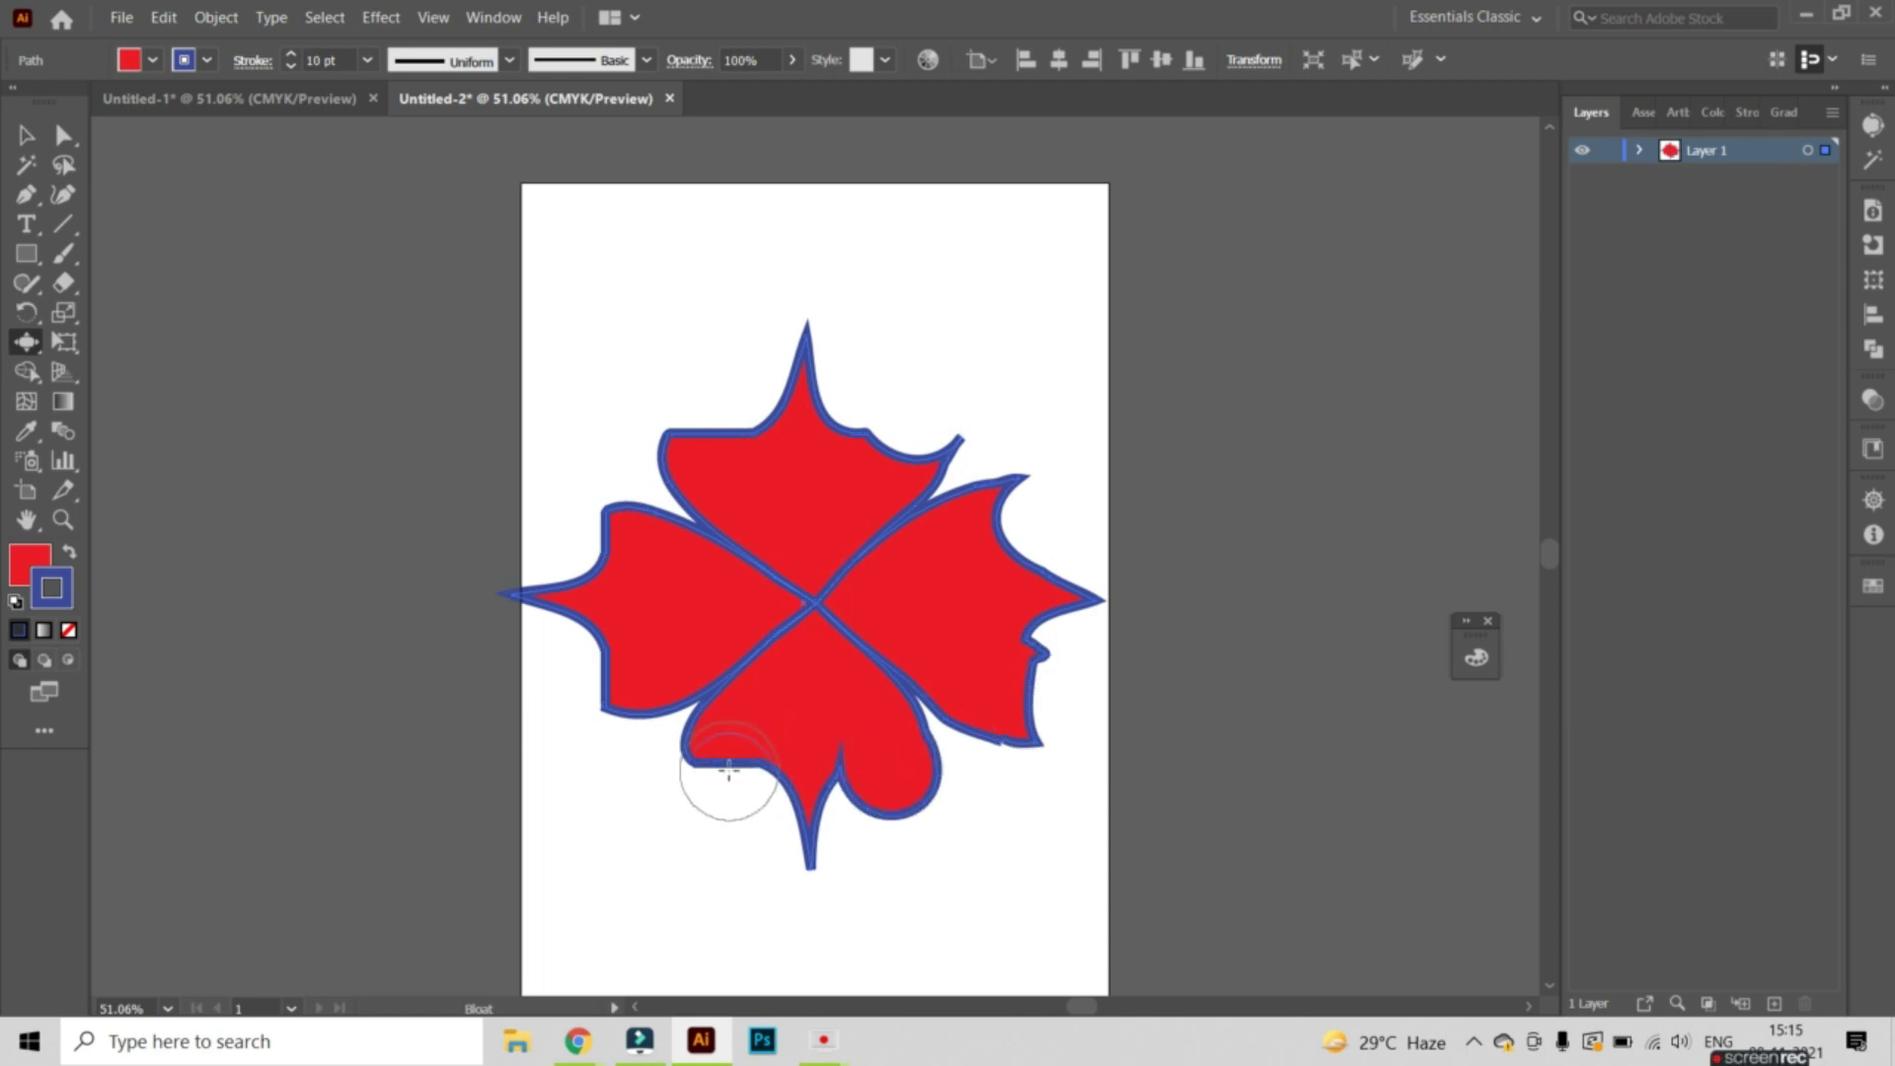
{"action": "left_click_drag", "start_coordinate": [729, 770], "coordinate": [729, 770]}
{"action": "left_click_drag", "start_coordinate": [576, 690], "coordinate": [578, 637]}
{"action": "left_click_drag", "start_coordinate": [563, 542], "coordinate": [644, 531]}
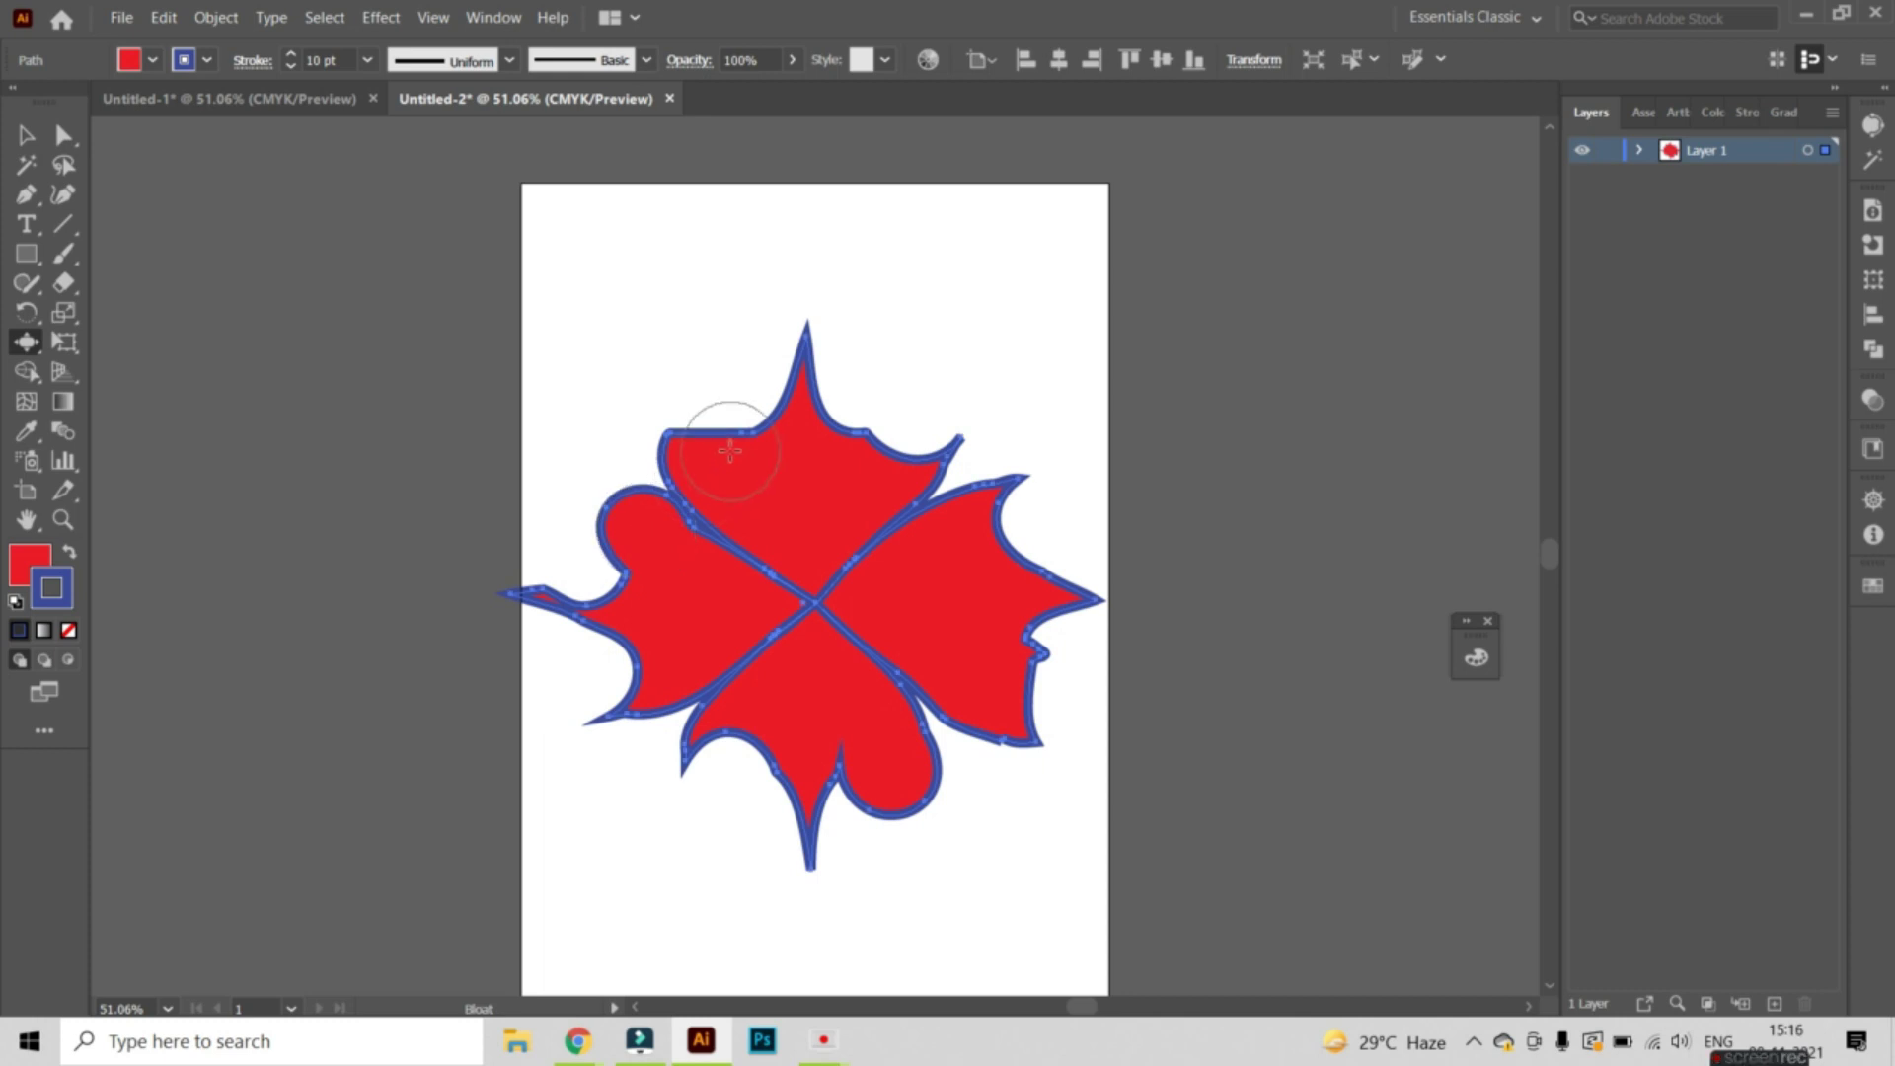
{"action": "left_click_drag", "start_coordinate": [729, 451], "coordinate": [727, 433]}
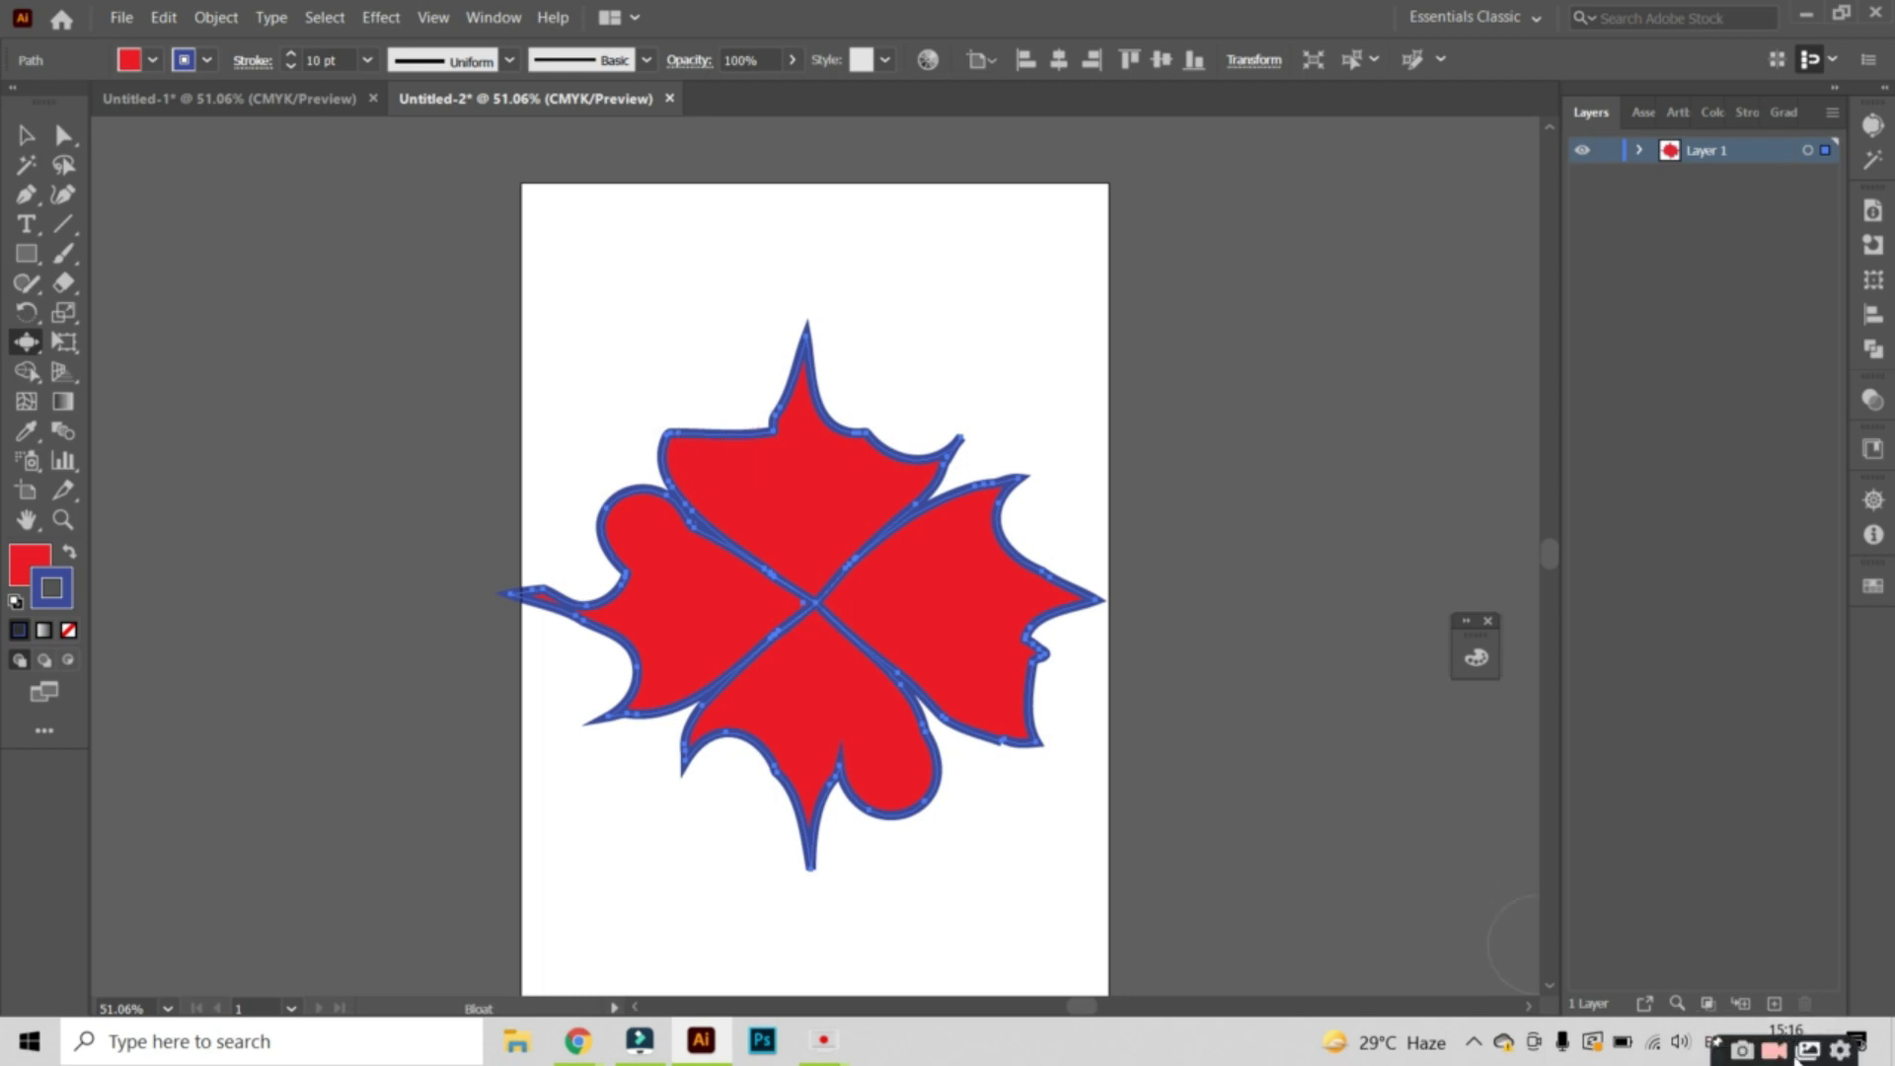
Create a new blank A4 document
{"action": "left_click", "coordinate": [121, 18]}
{"action": "left_click", "coordinate": [156, 44]}
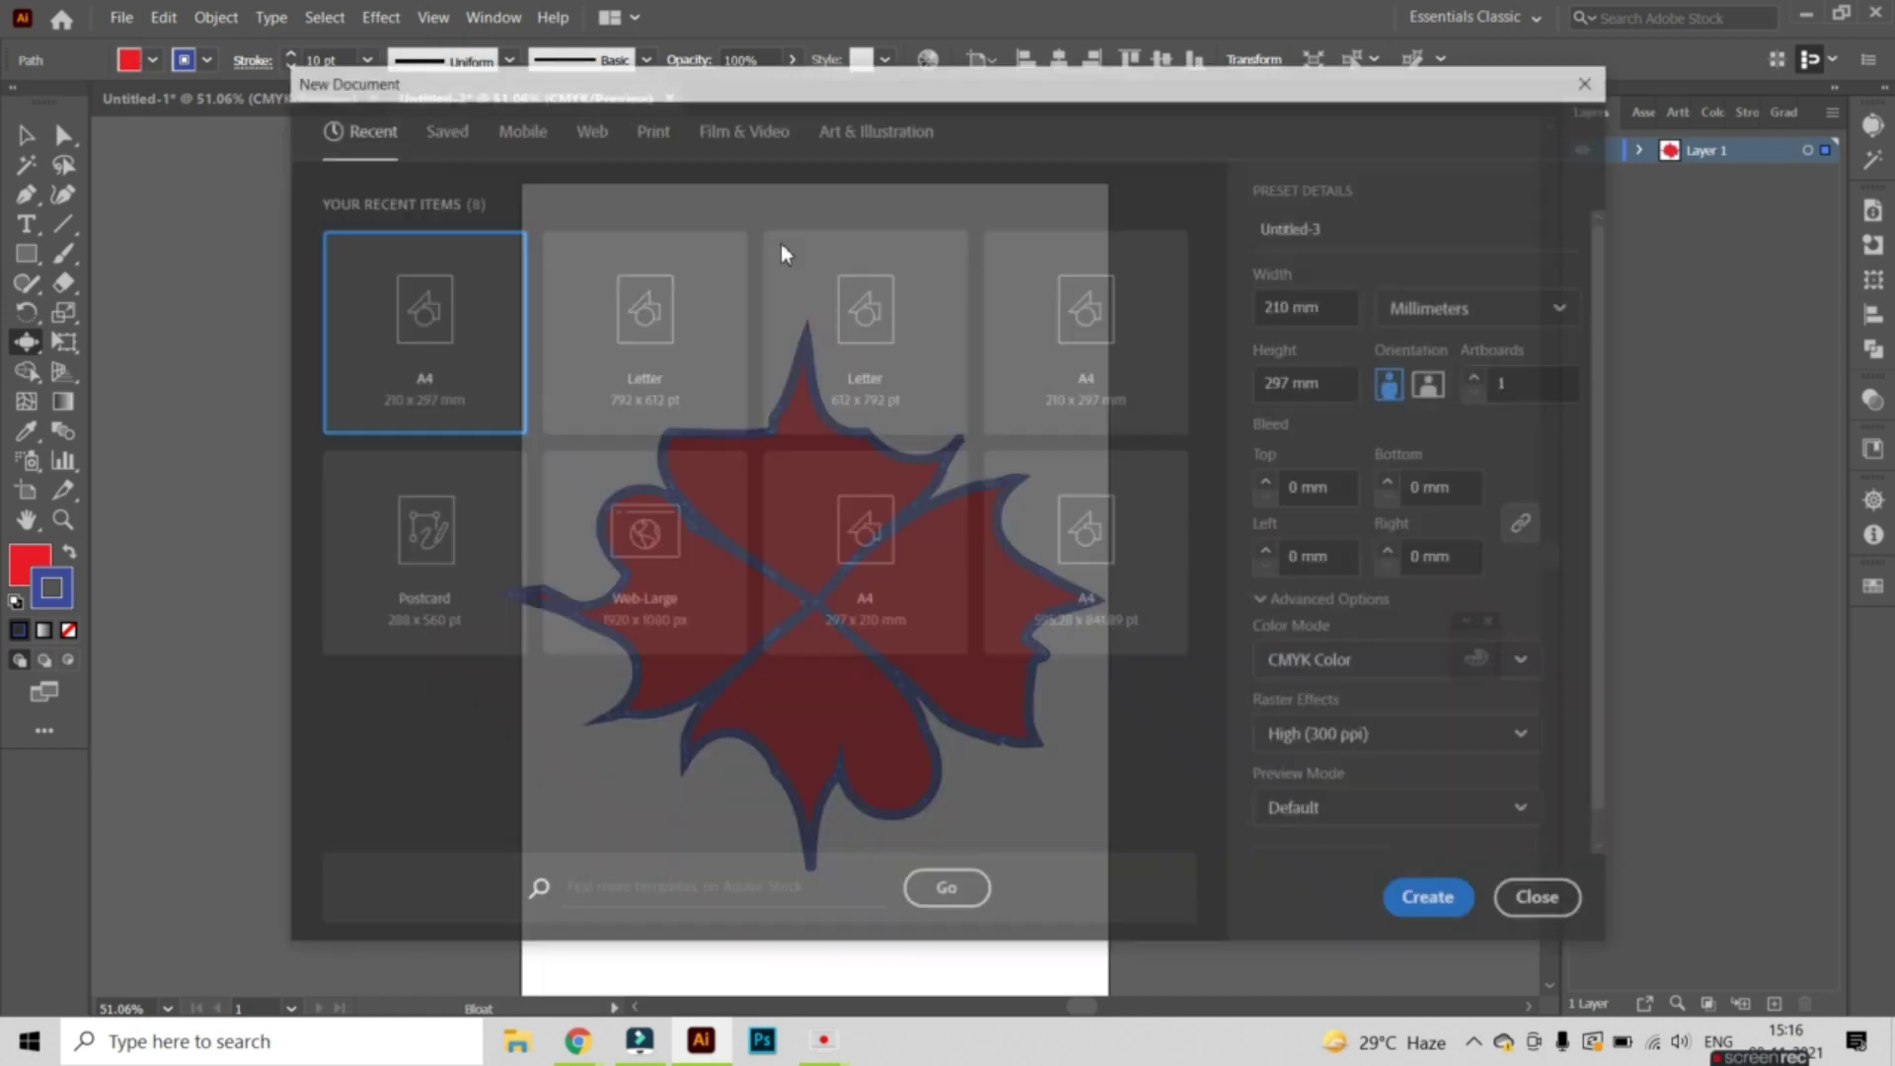
{"action": "left_click", "coordinate": [1466, 902]}
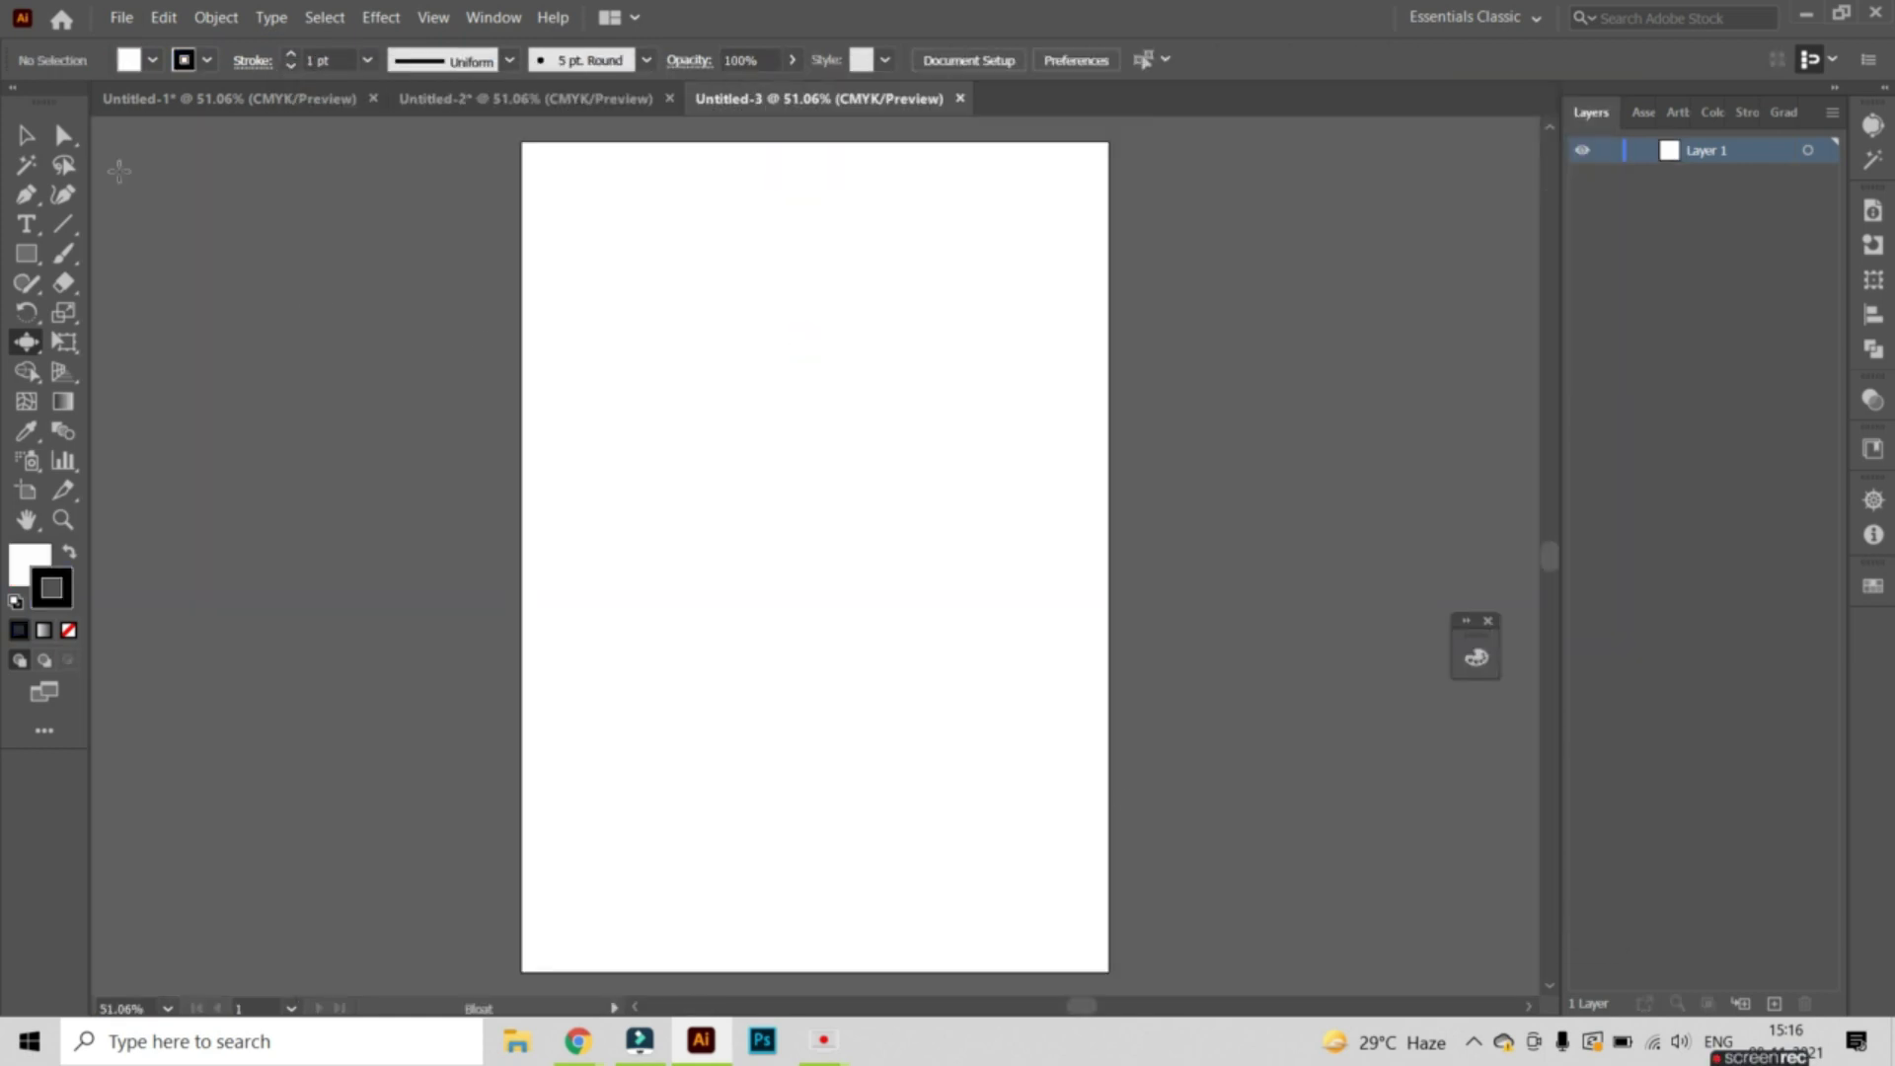
{"action": "left_click", "coordinate": [30, 257]}
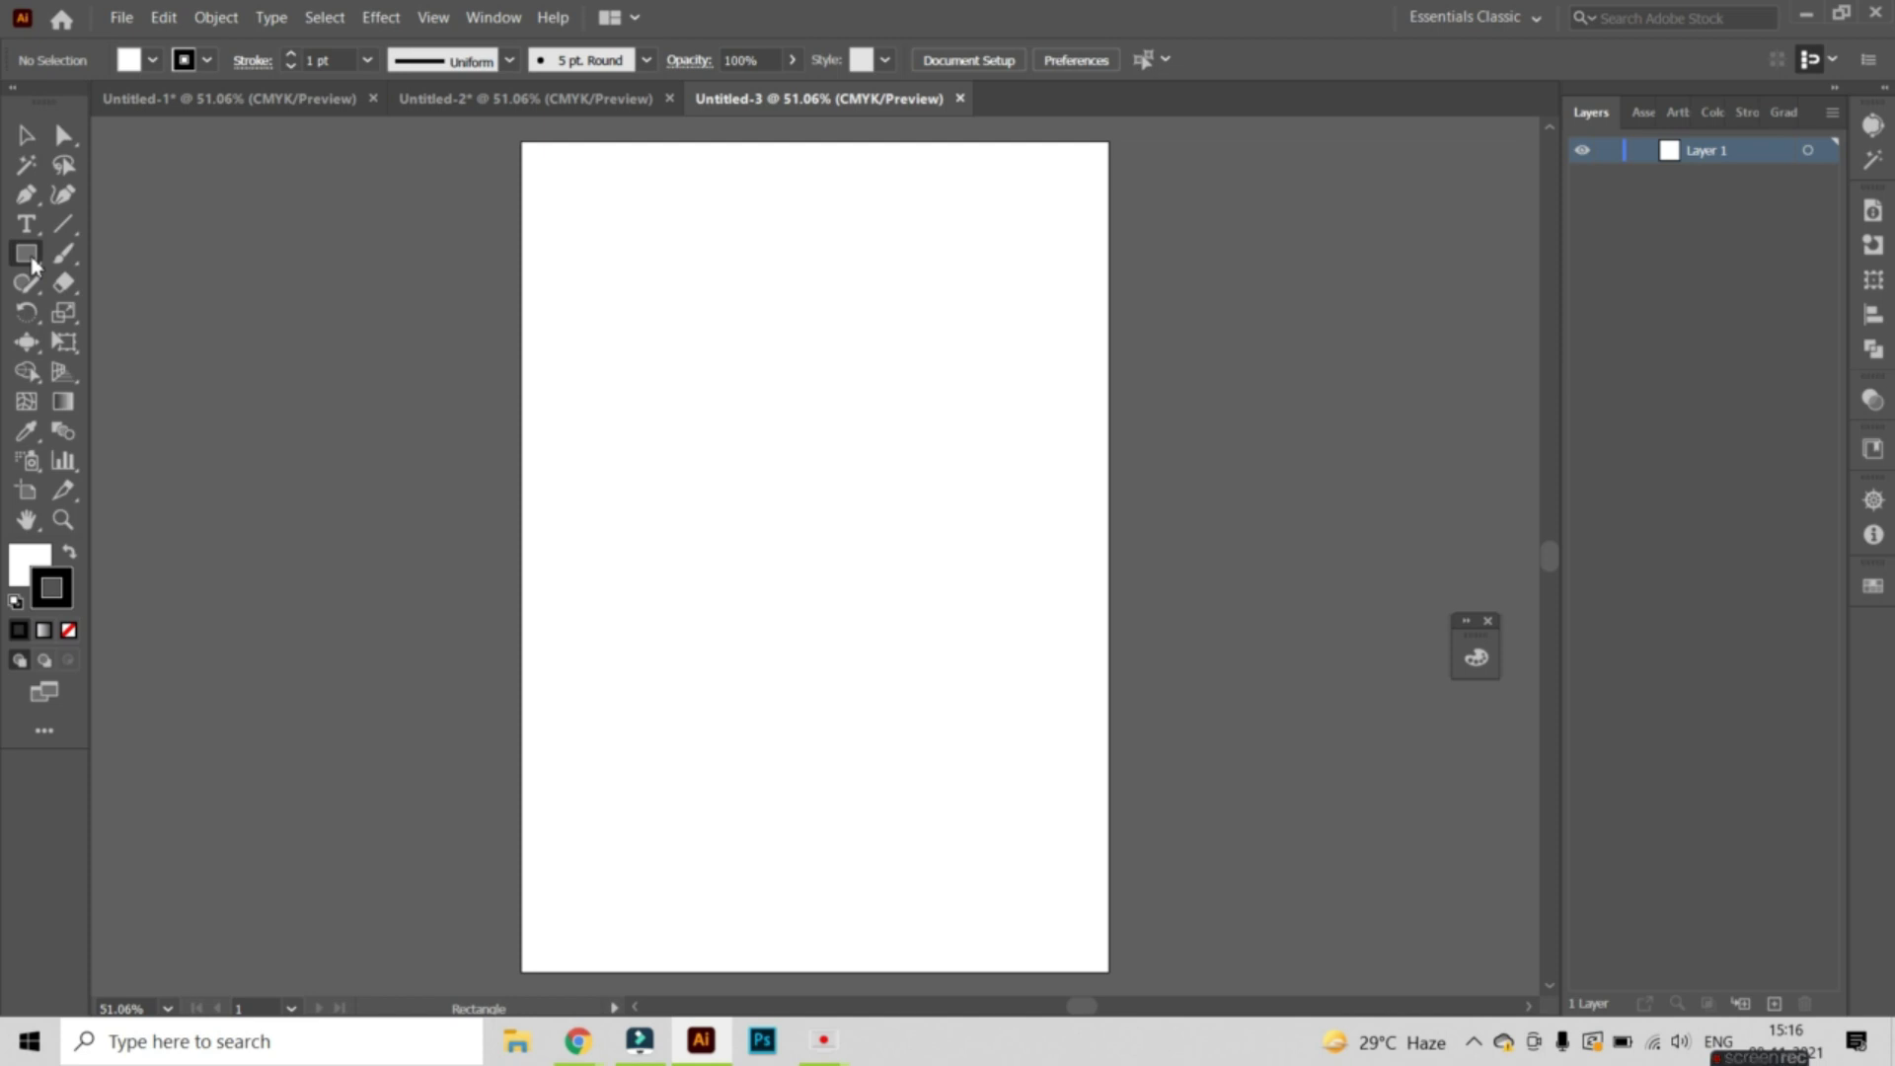
{"action": "left_click_drag", "start_coordinate": [688, 365], "coordinate": [980, 658]}
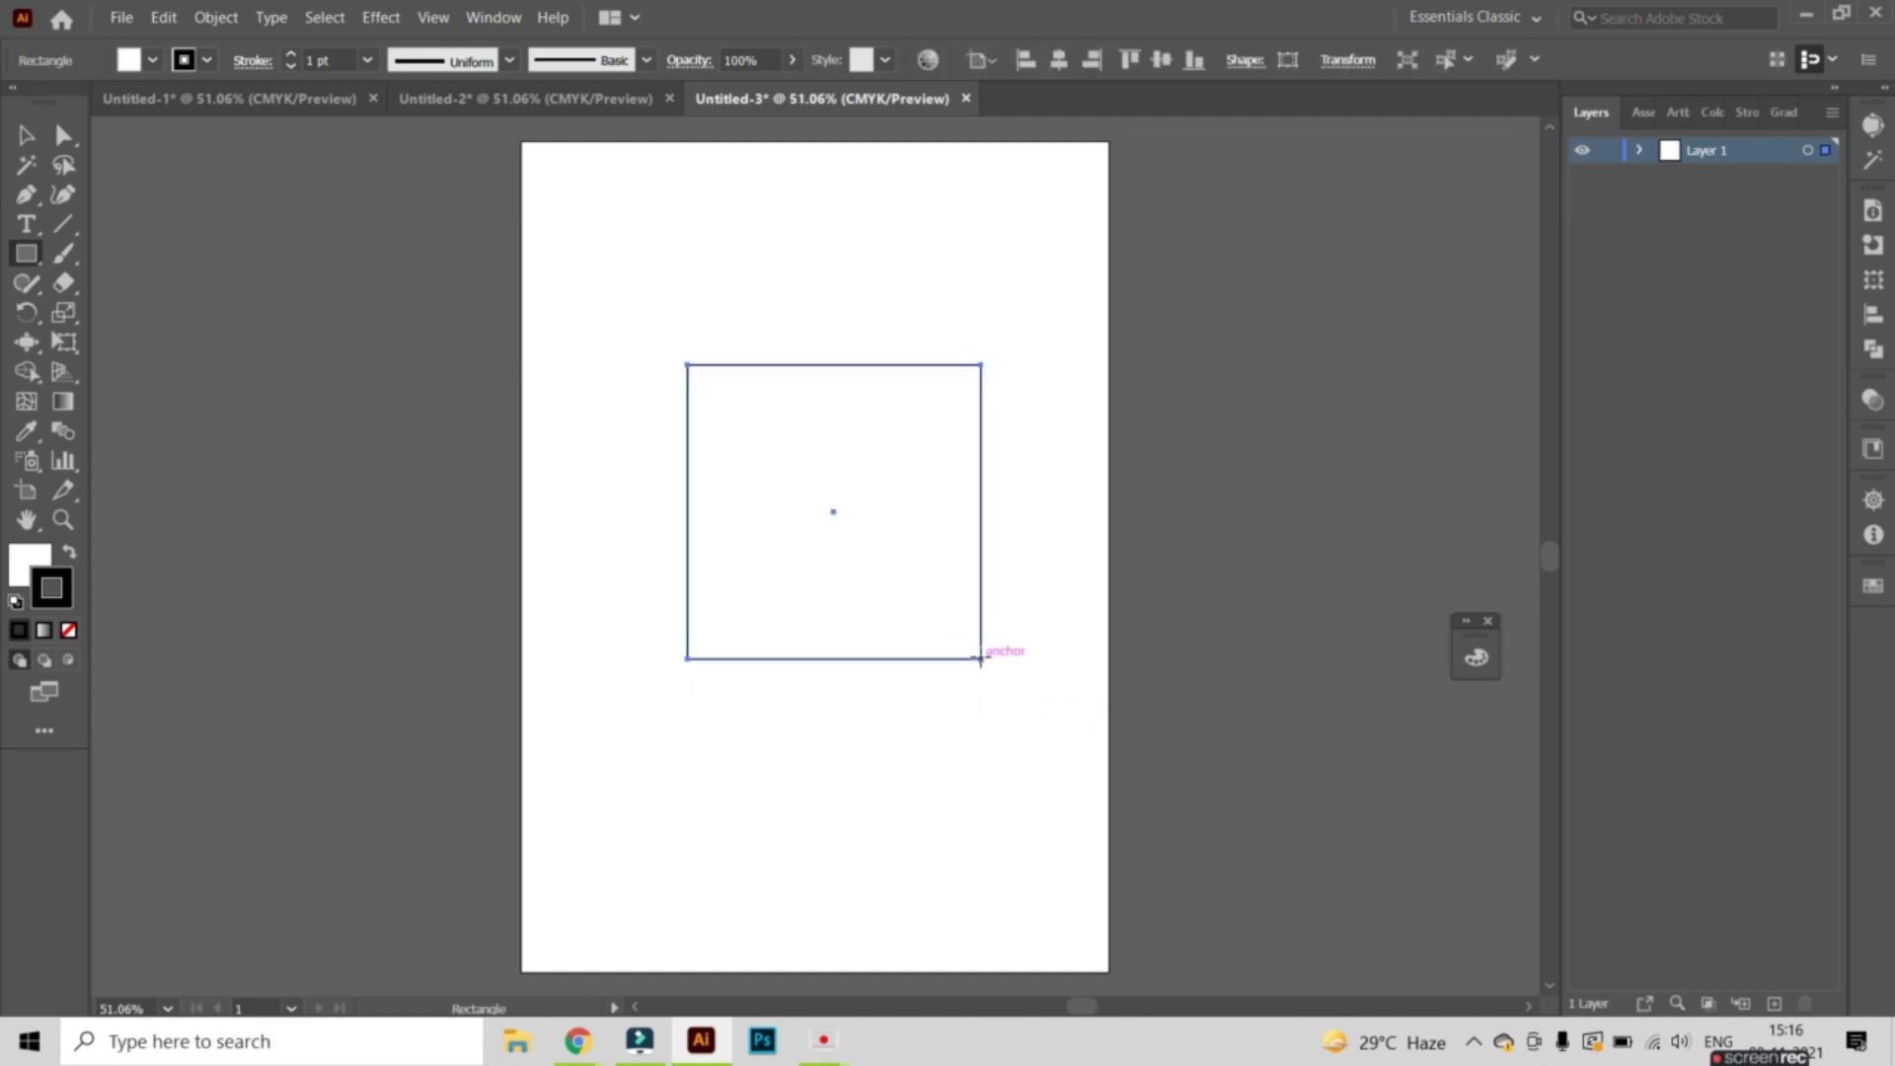
{"action": "left_click", "coordinate": [149, 61]}
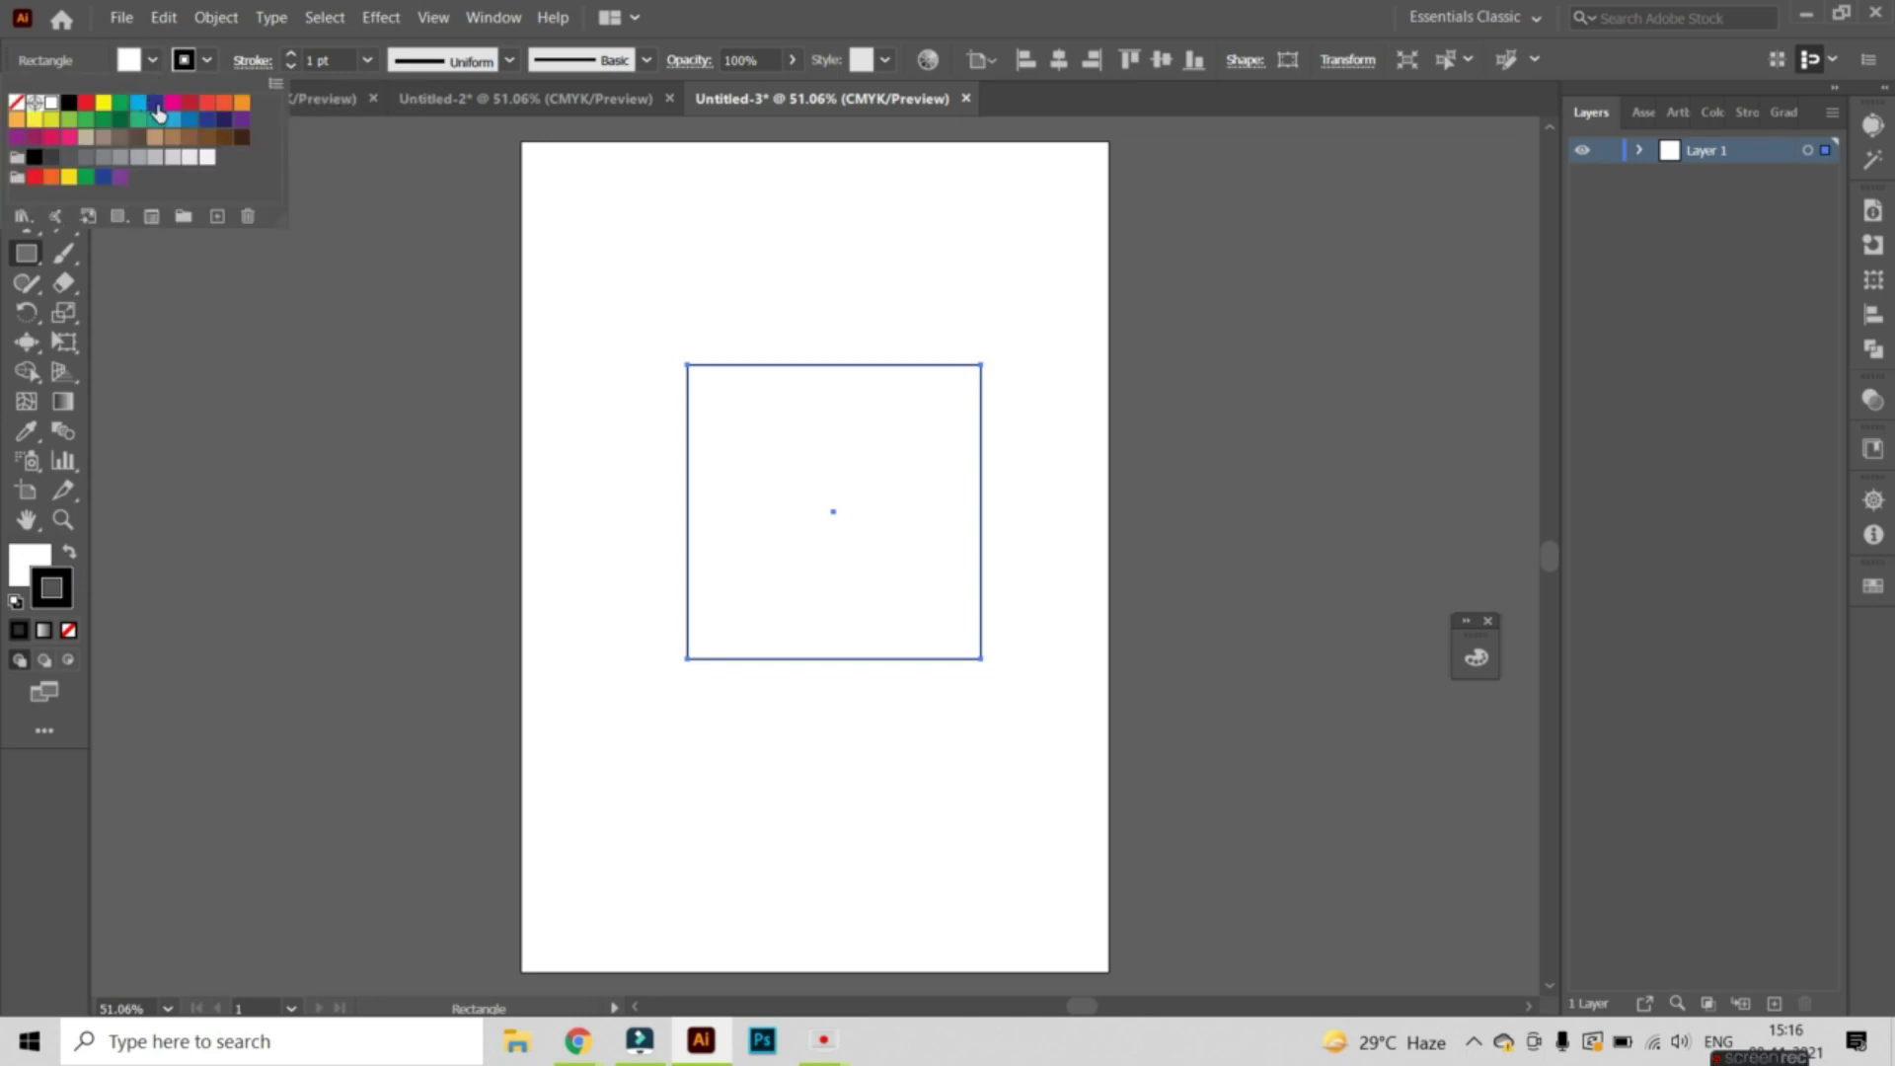
{"action": "left_click", "coordinate": [173, 102]}
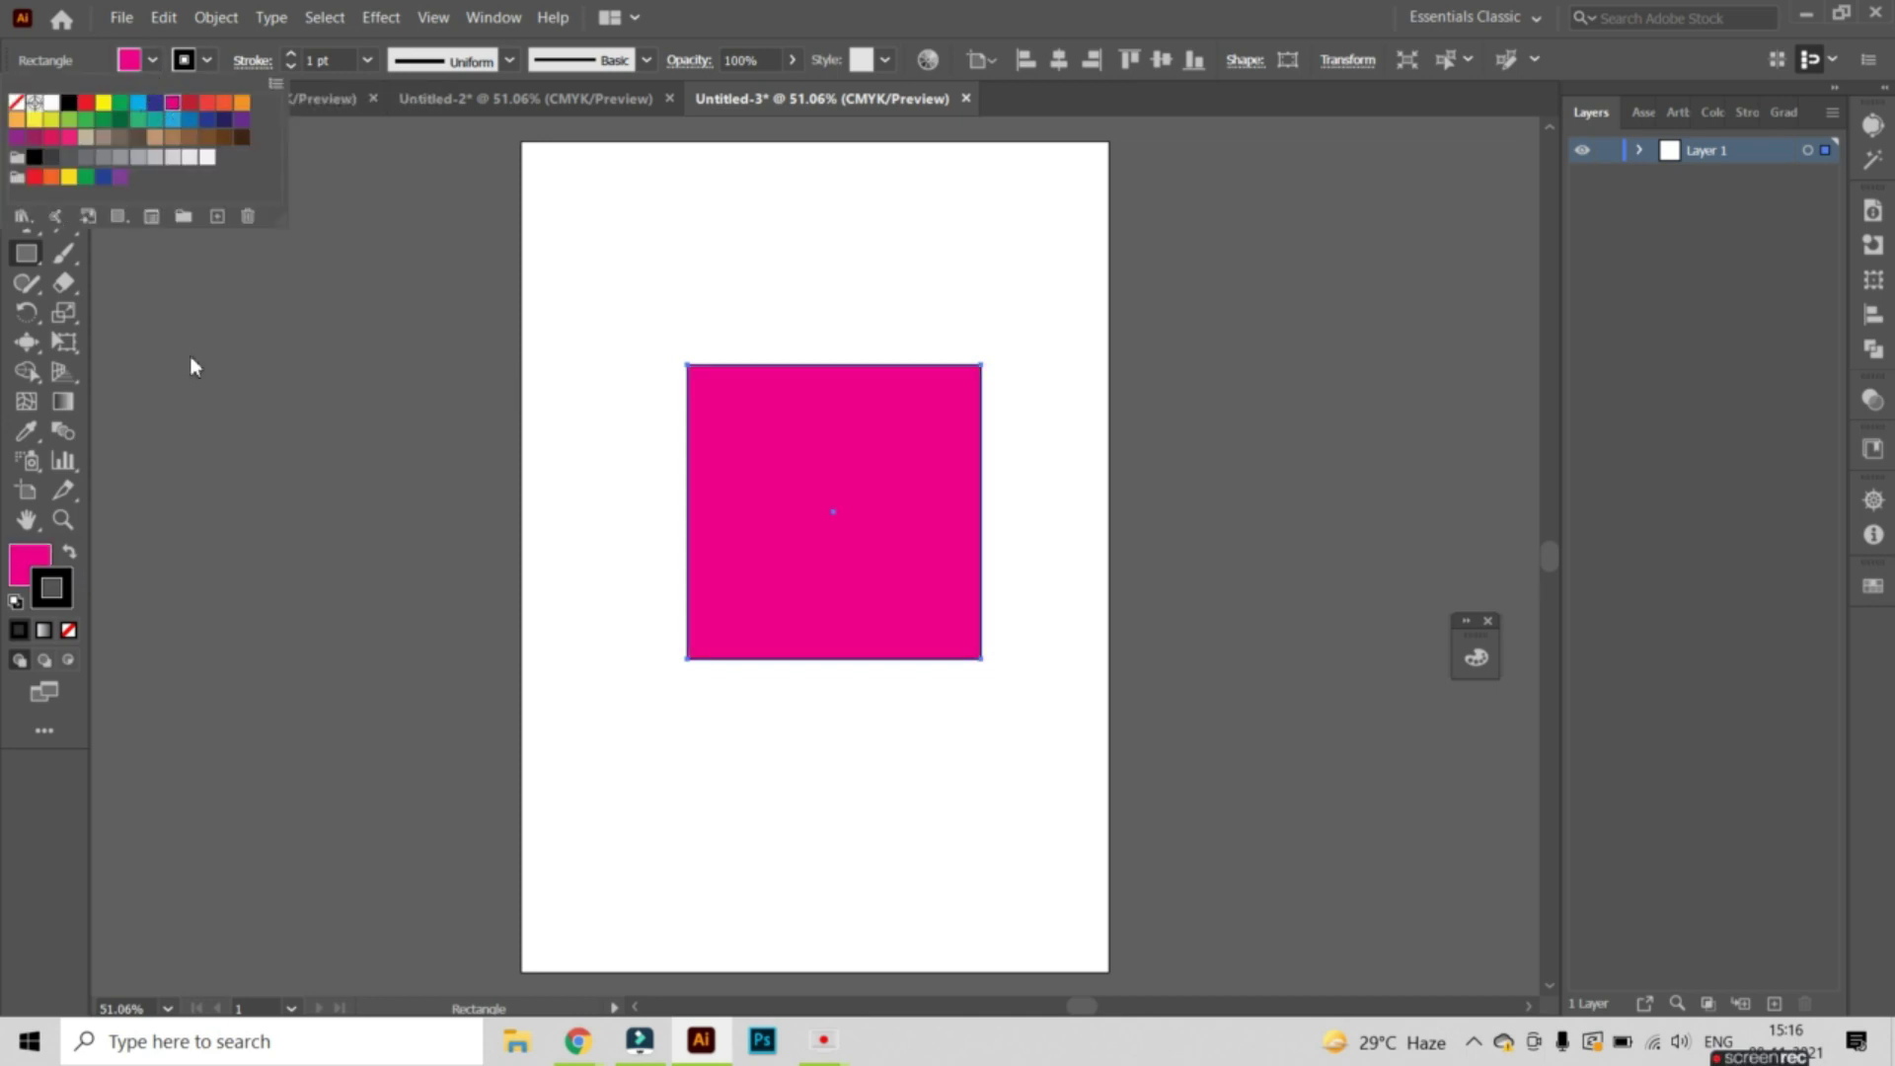
{"action": "left_click", "coordinate": [30, 343]}
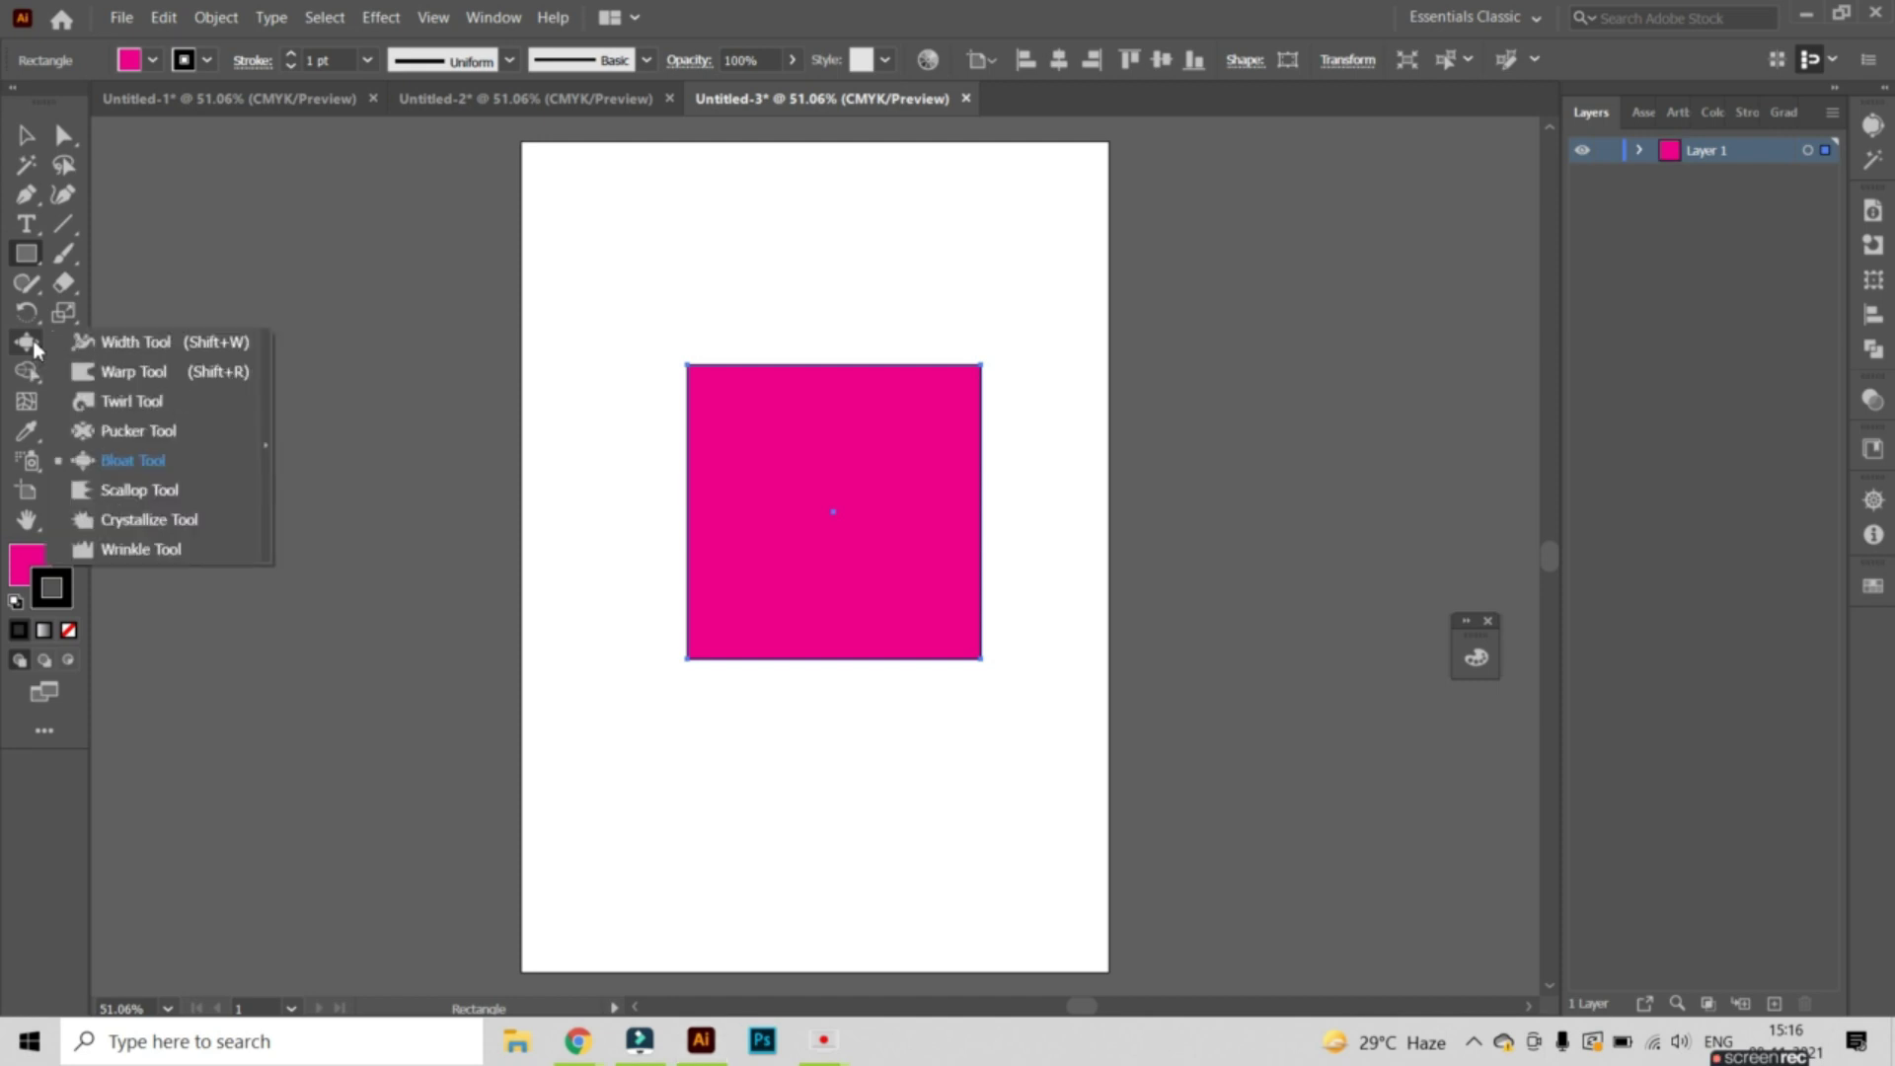
{"action": "left_click", "coordinate": [138, 468]}
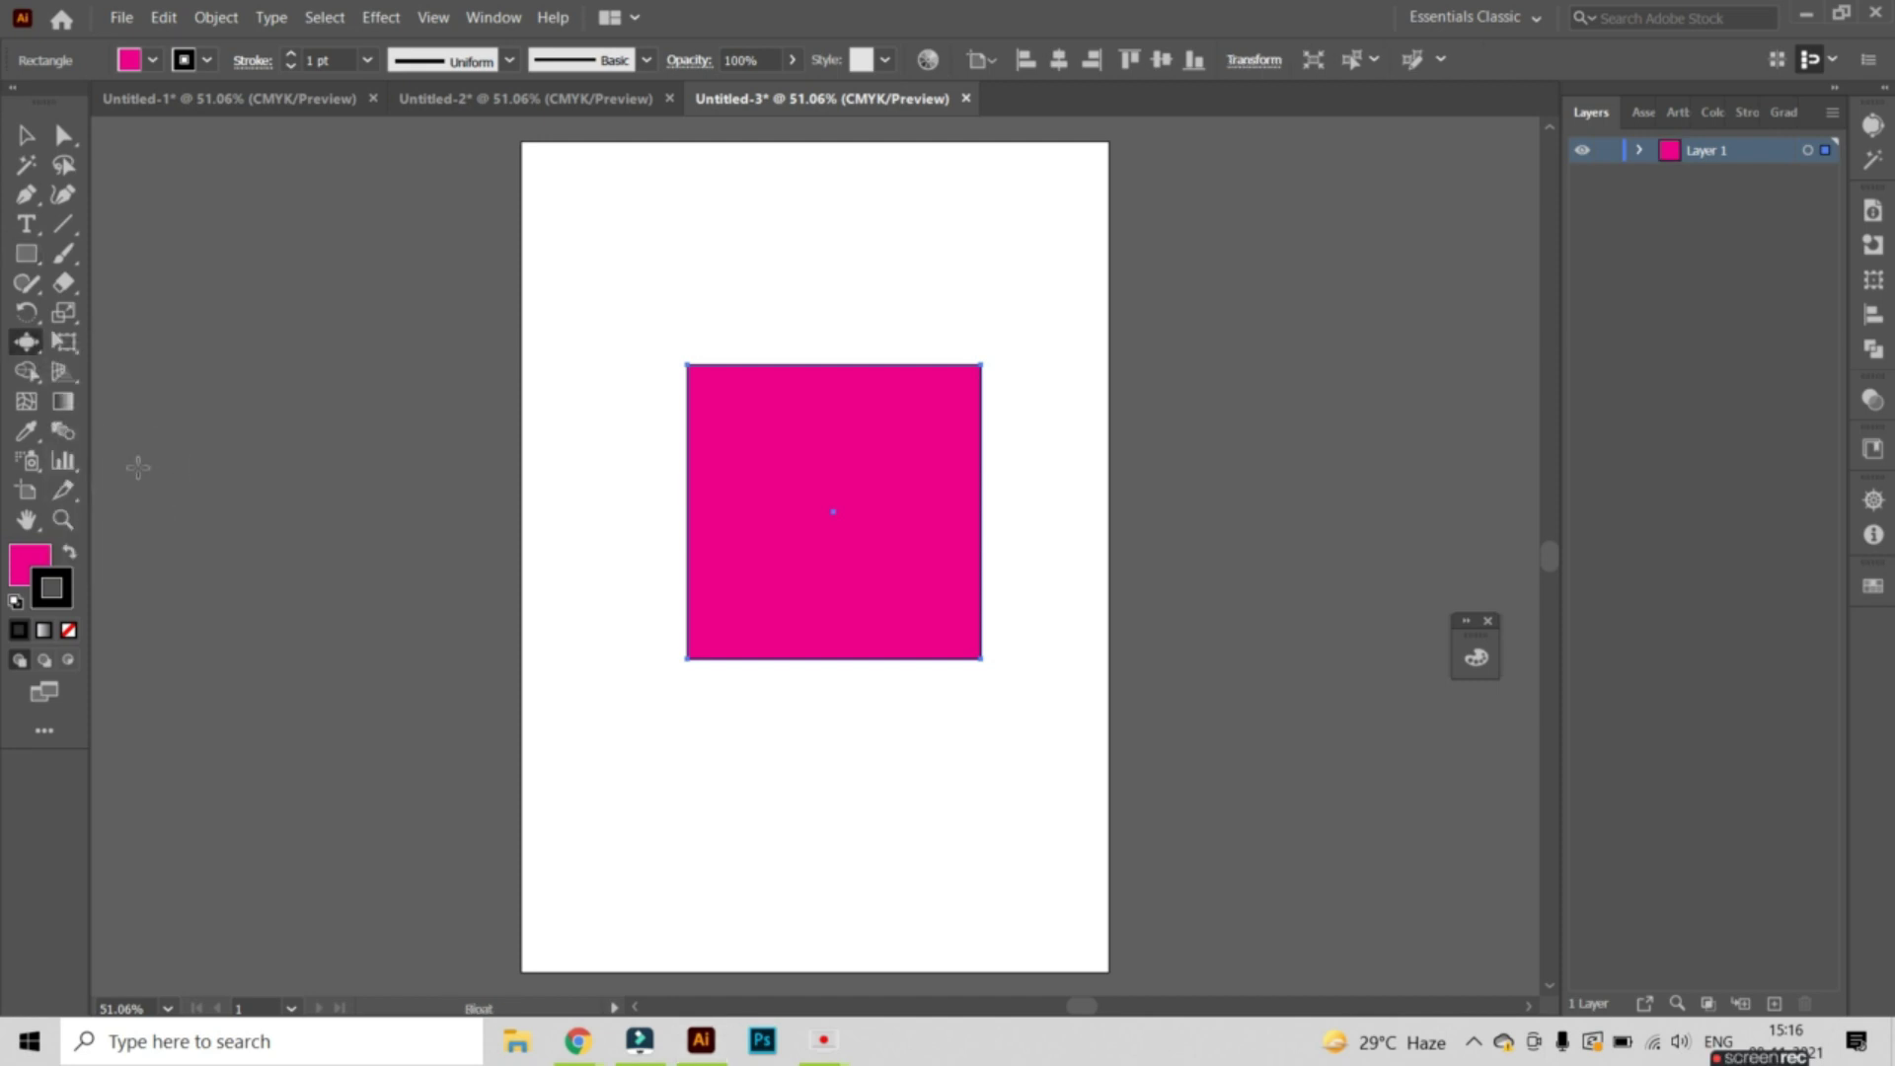
{"action": "left_click", "coordinate": [32, 345]}
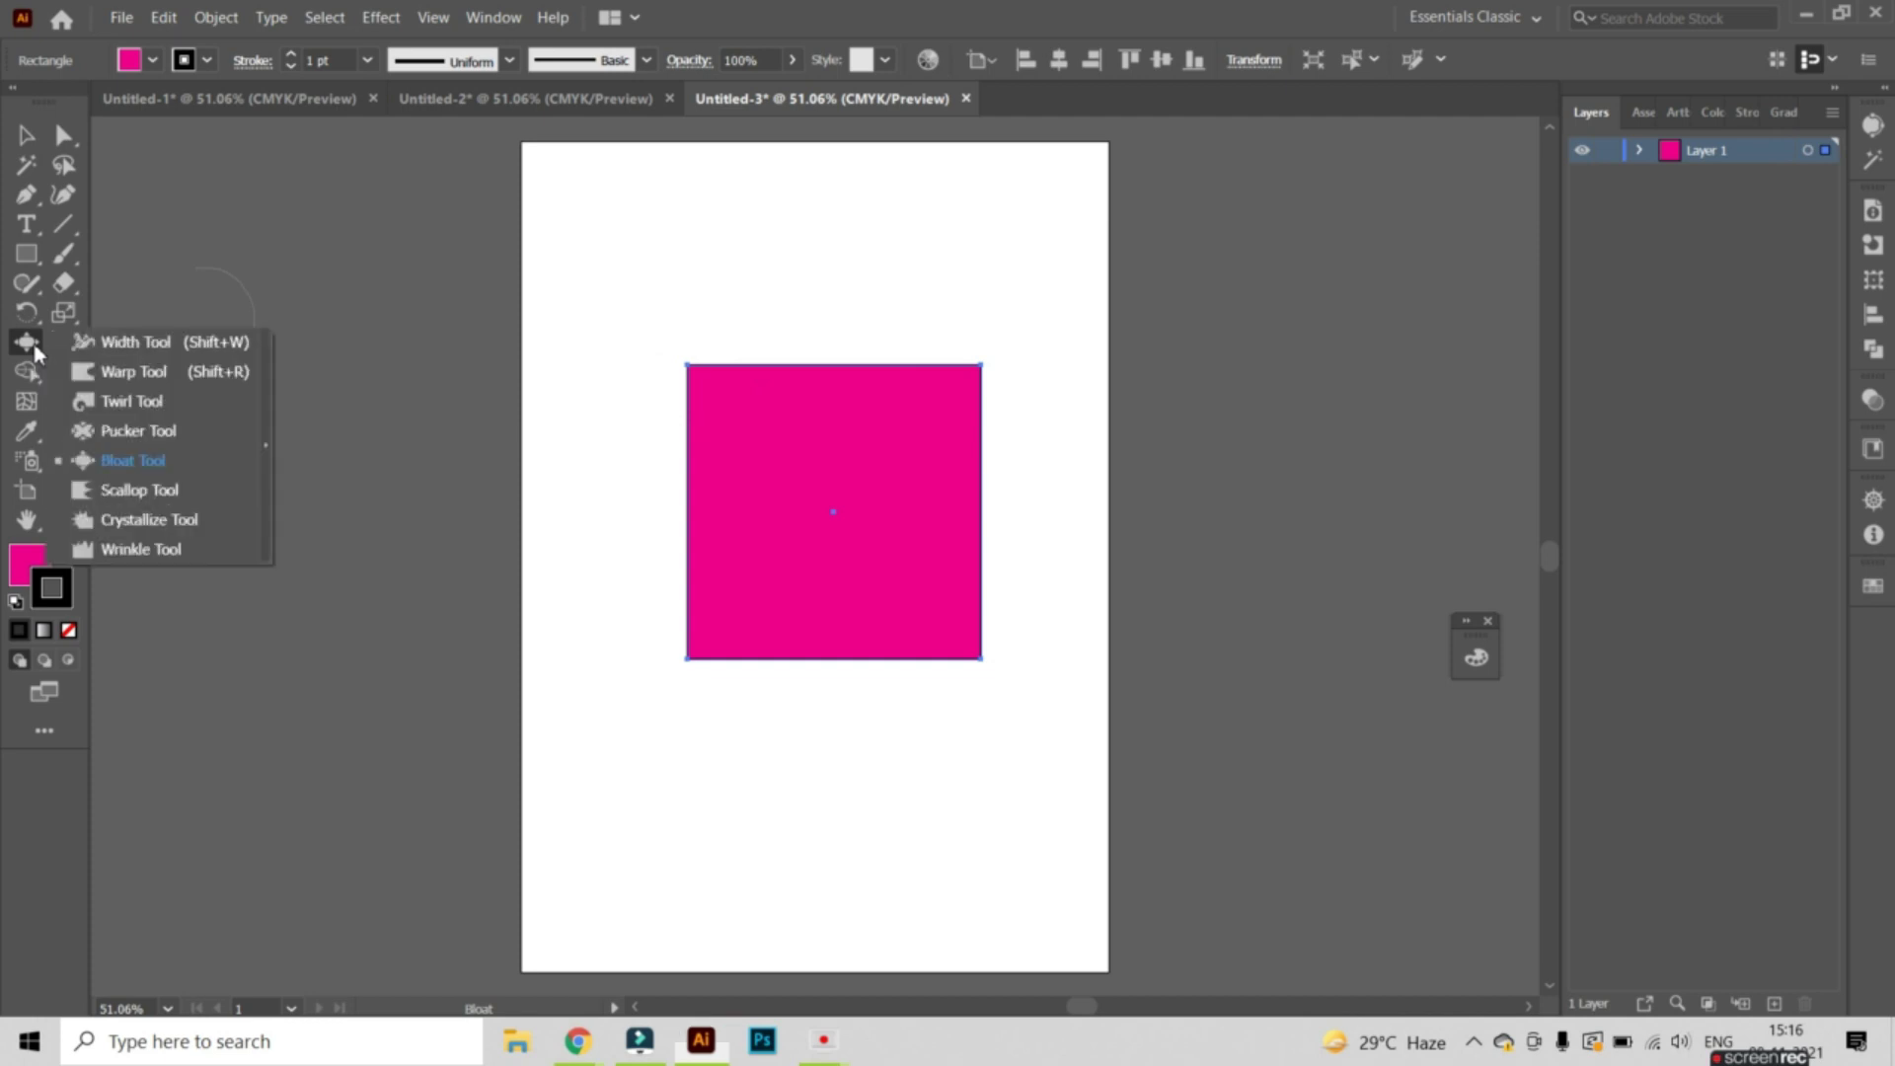
{"action": "left_click", "coordinate": [134, 467]}
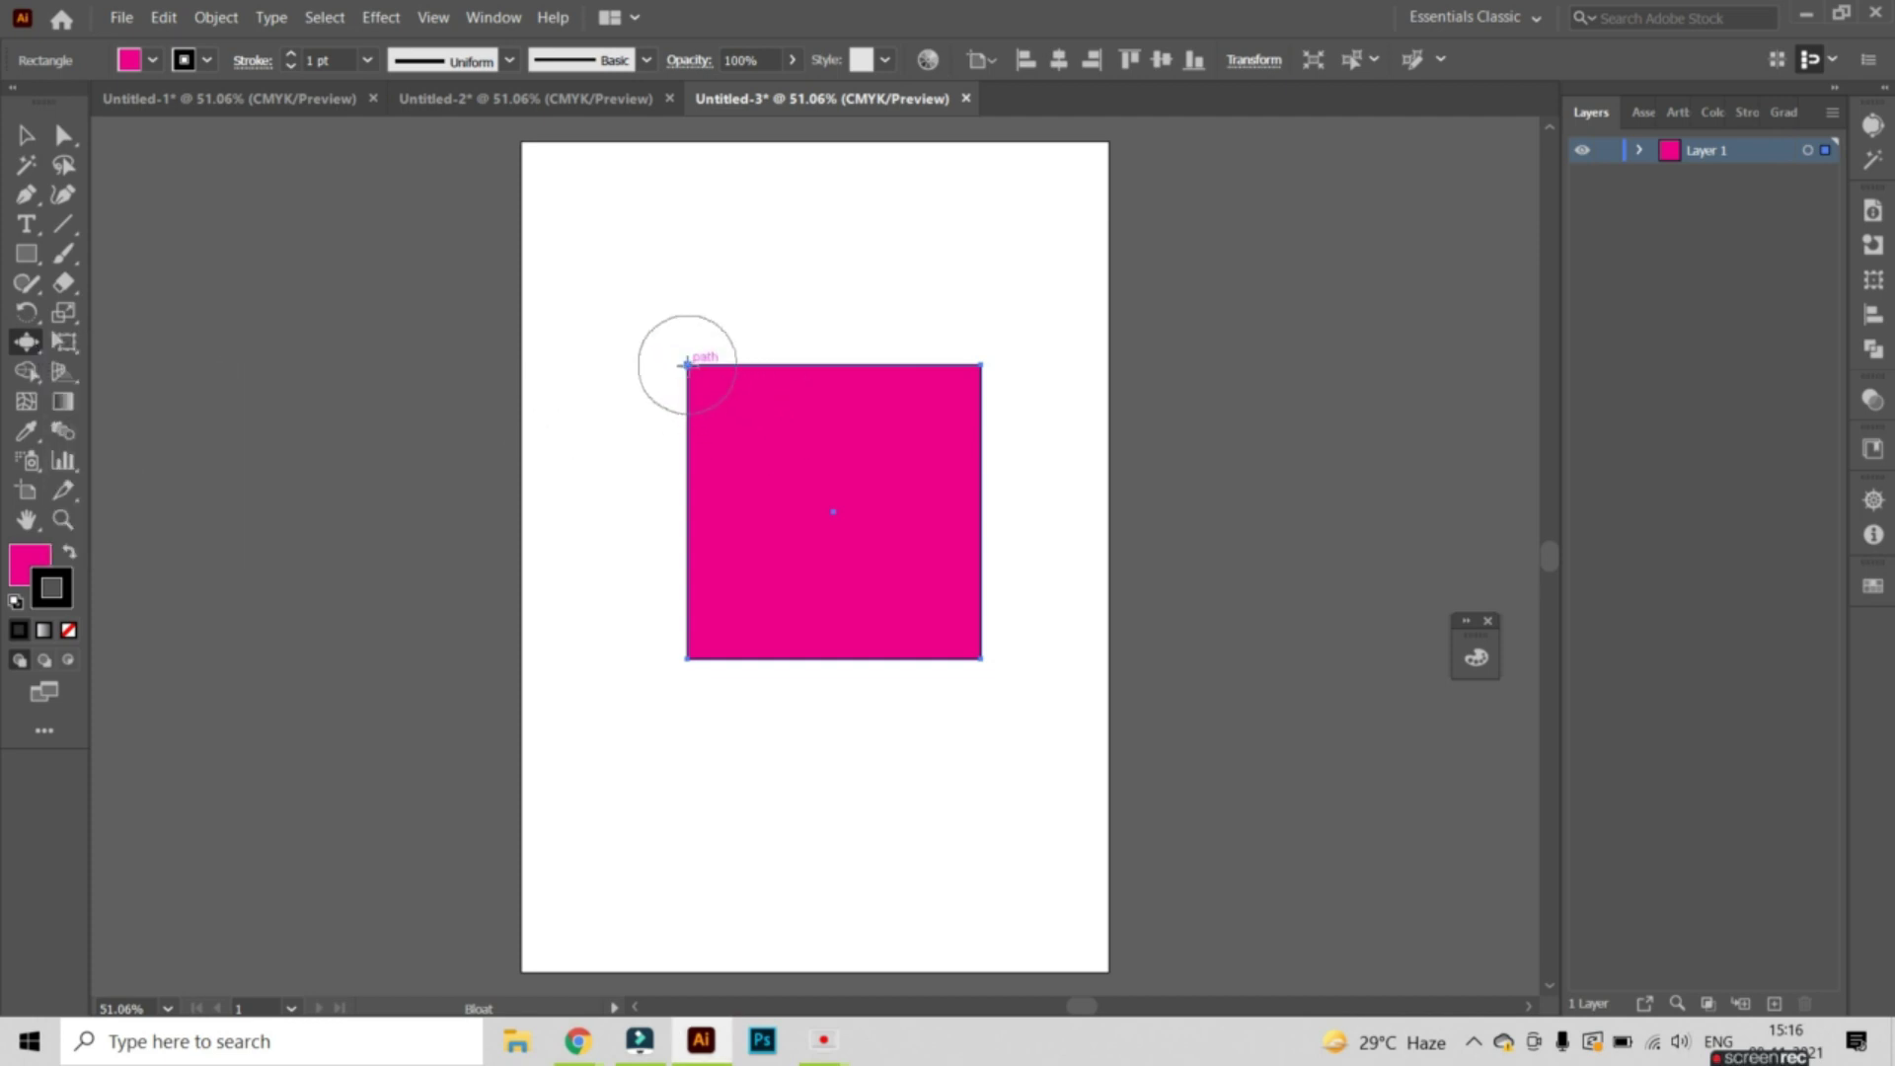
{"action": "left_click_drag", "start_coordinate": [688, 365], "coordinate": [673, 336]}
{"action": "mouse_move", "coordinate": [798, 364]}
{"action": "left_mouse_down"}
{"action": "mouse_move", "coordinate": [804, 339]}
{"action": "mouse_move", "coordinate": [902, 362]}
{"action": "left_mouse_up"}
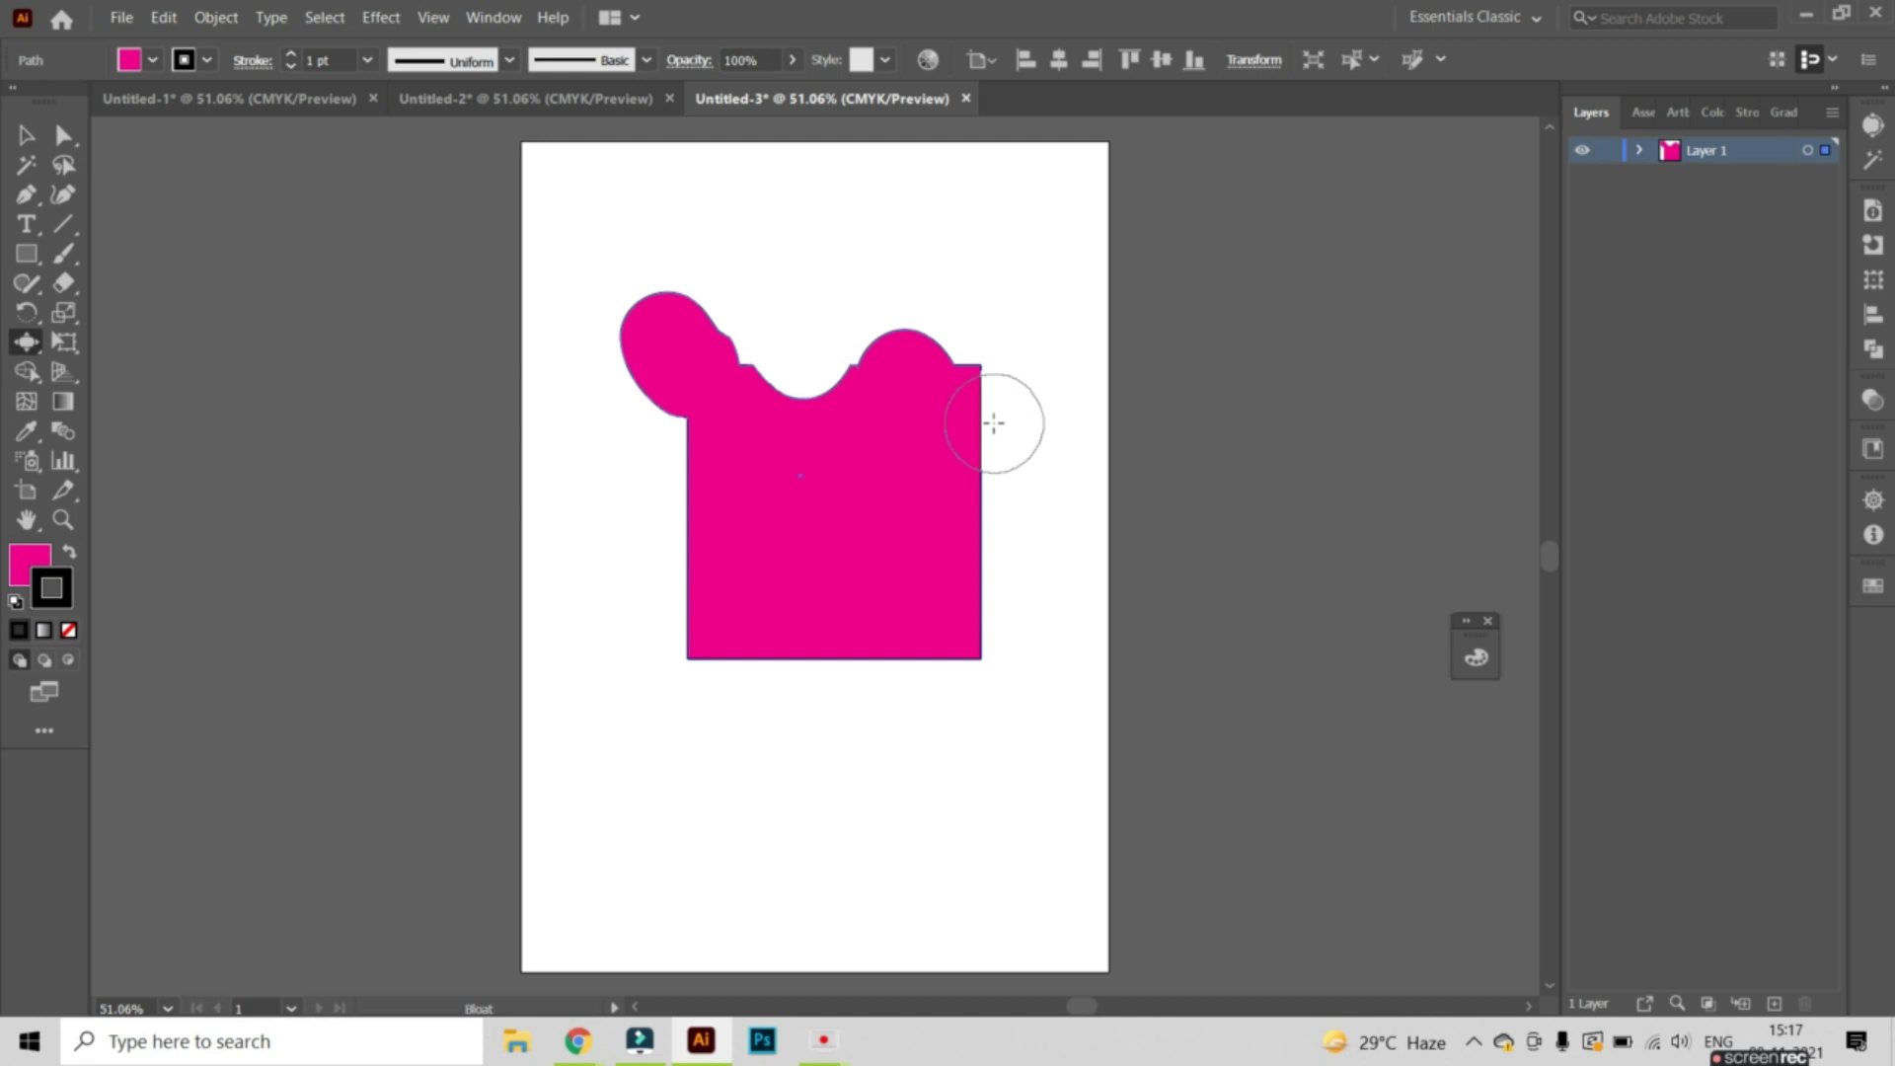
{"action": "left_click_drag", "start_coordinate": [995, 422], "coordinate": [994, 424]}
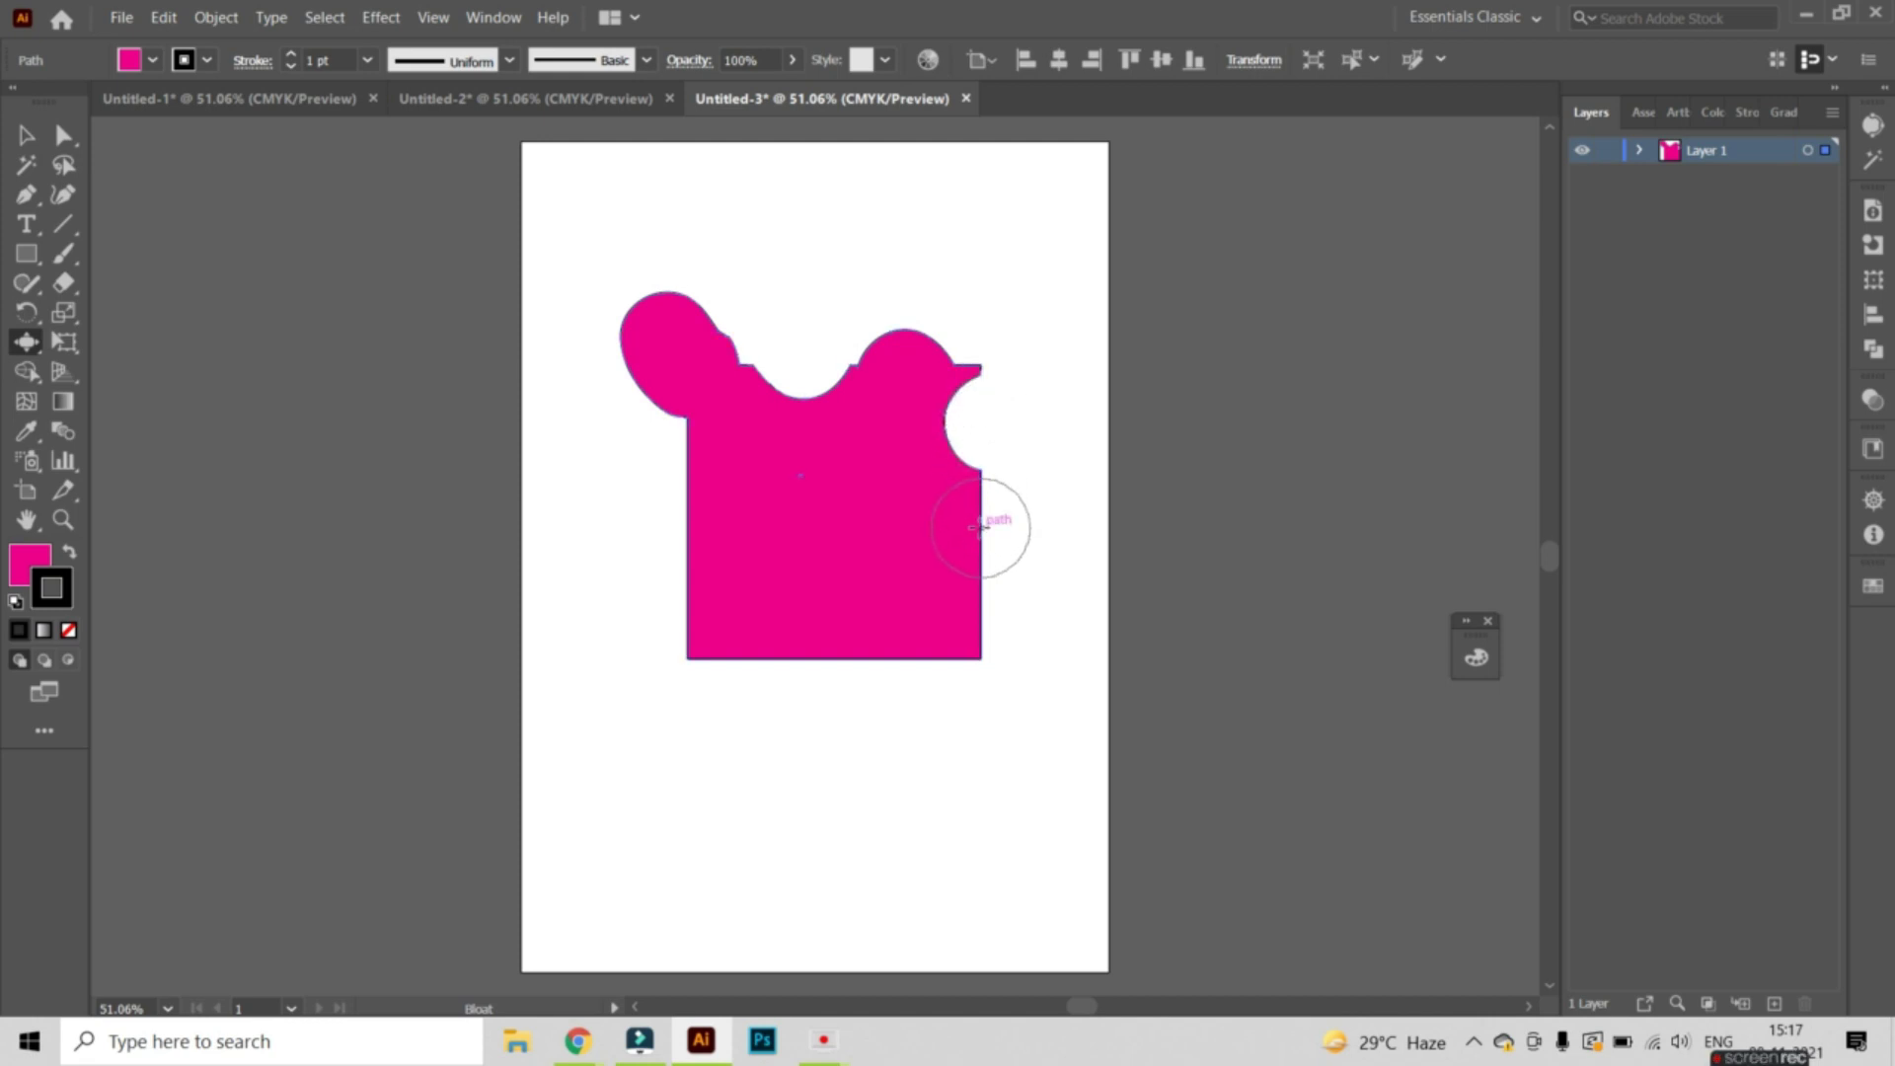
{"action": "left_click_drag", "start_coordinate": [959, 528], "coordinate": [960, 529]}
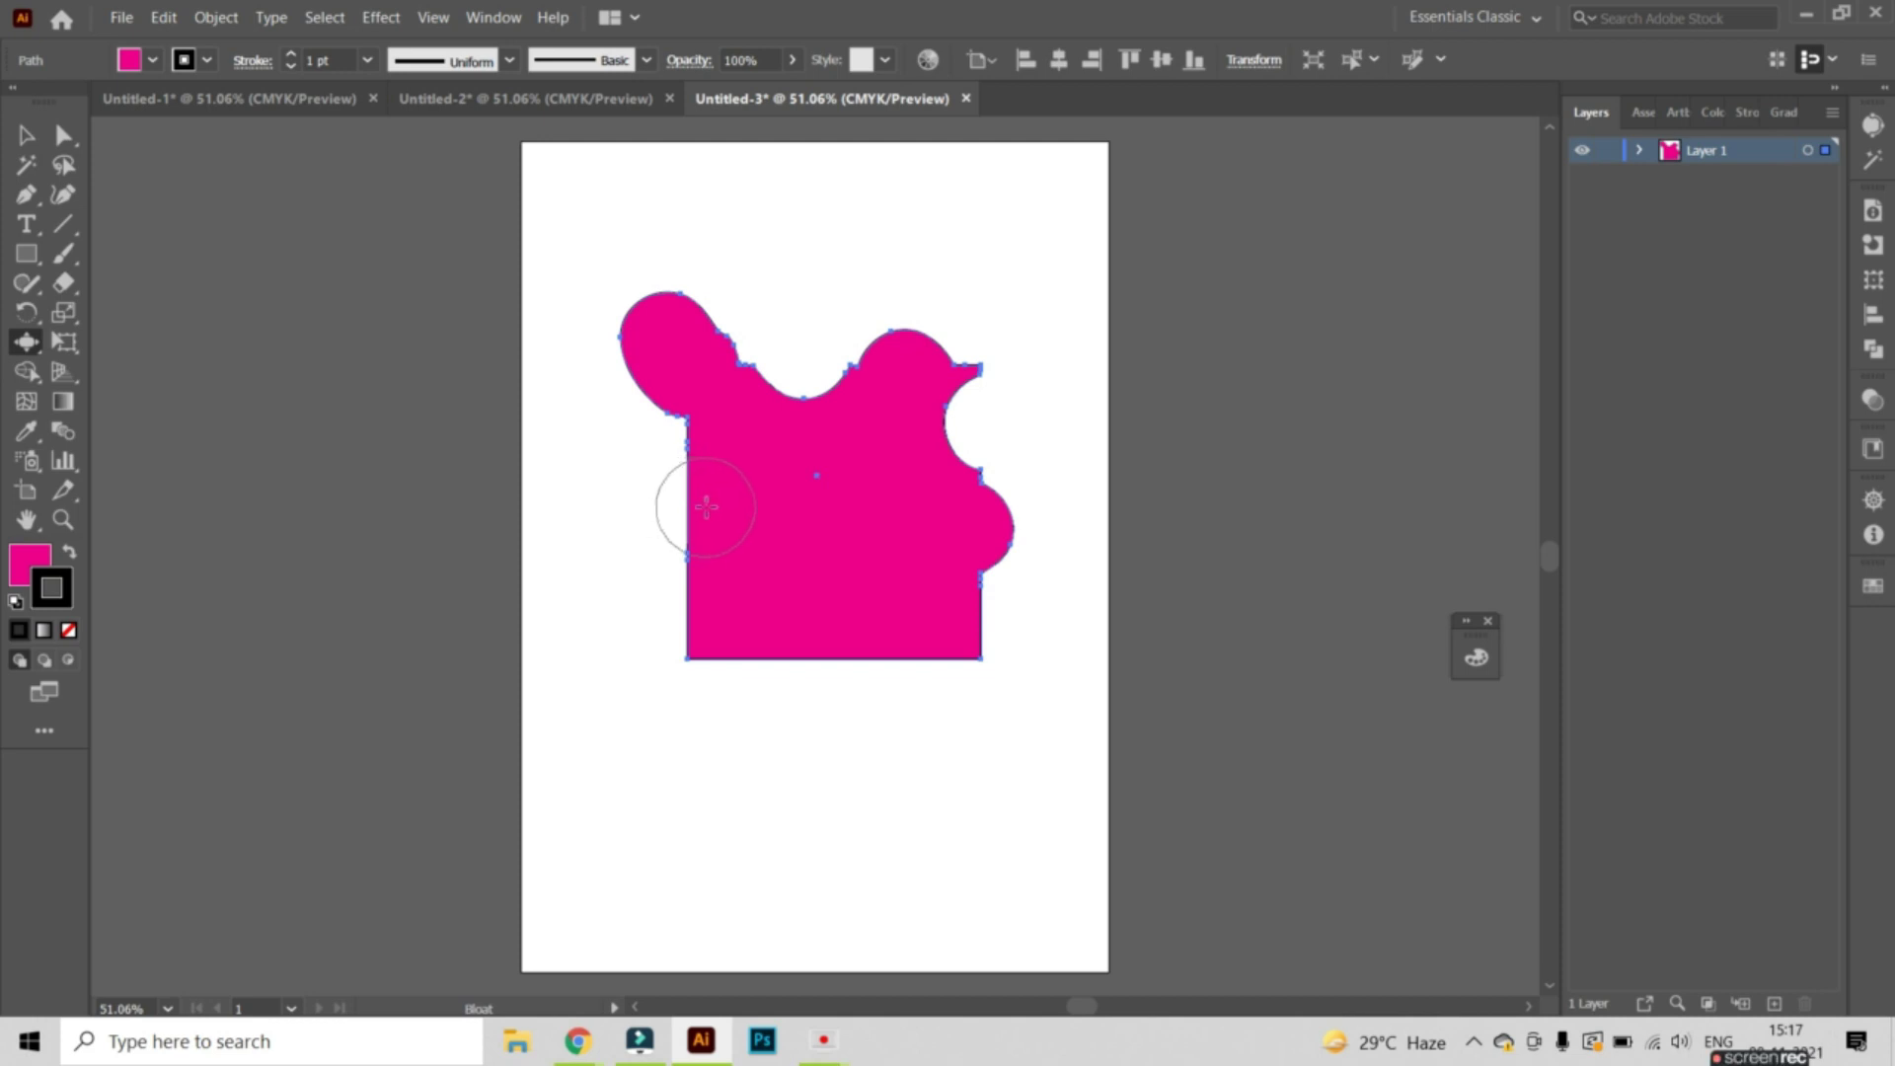
{"action": "left_click_drag", "start_coordinate": [688, 502], "coordinate": [688, 504]}
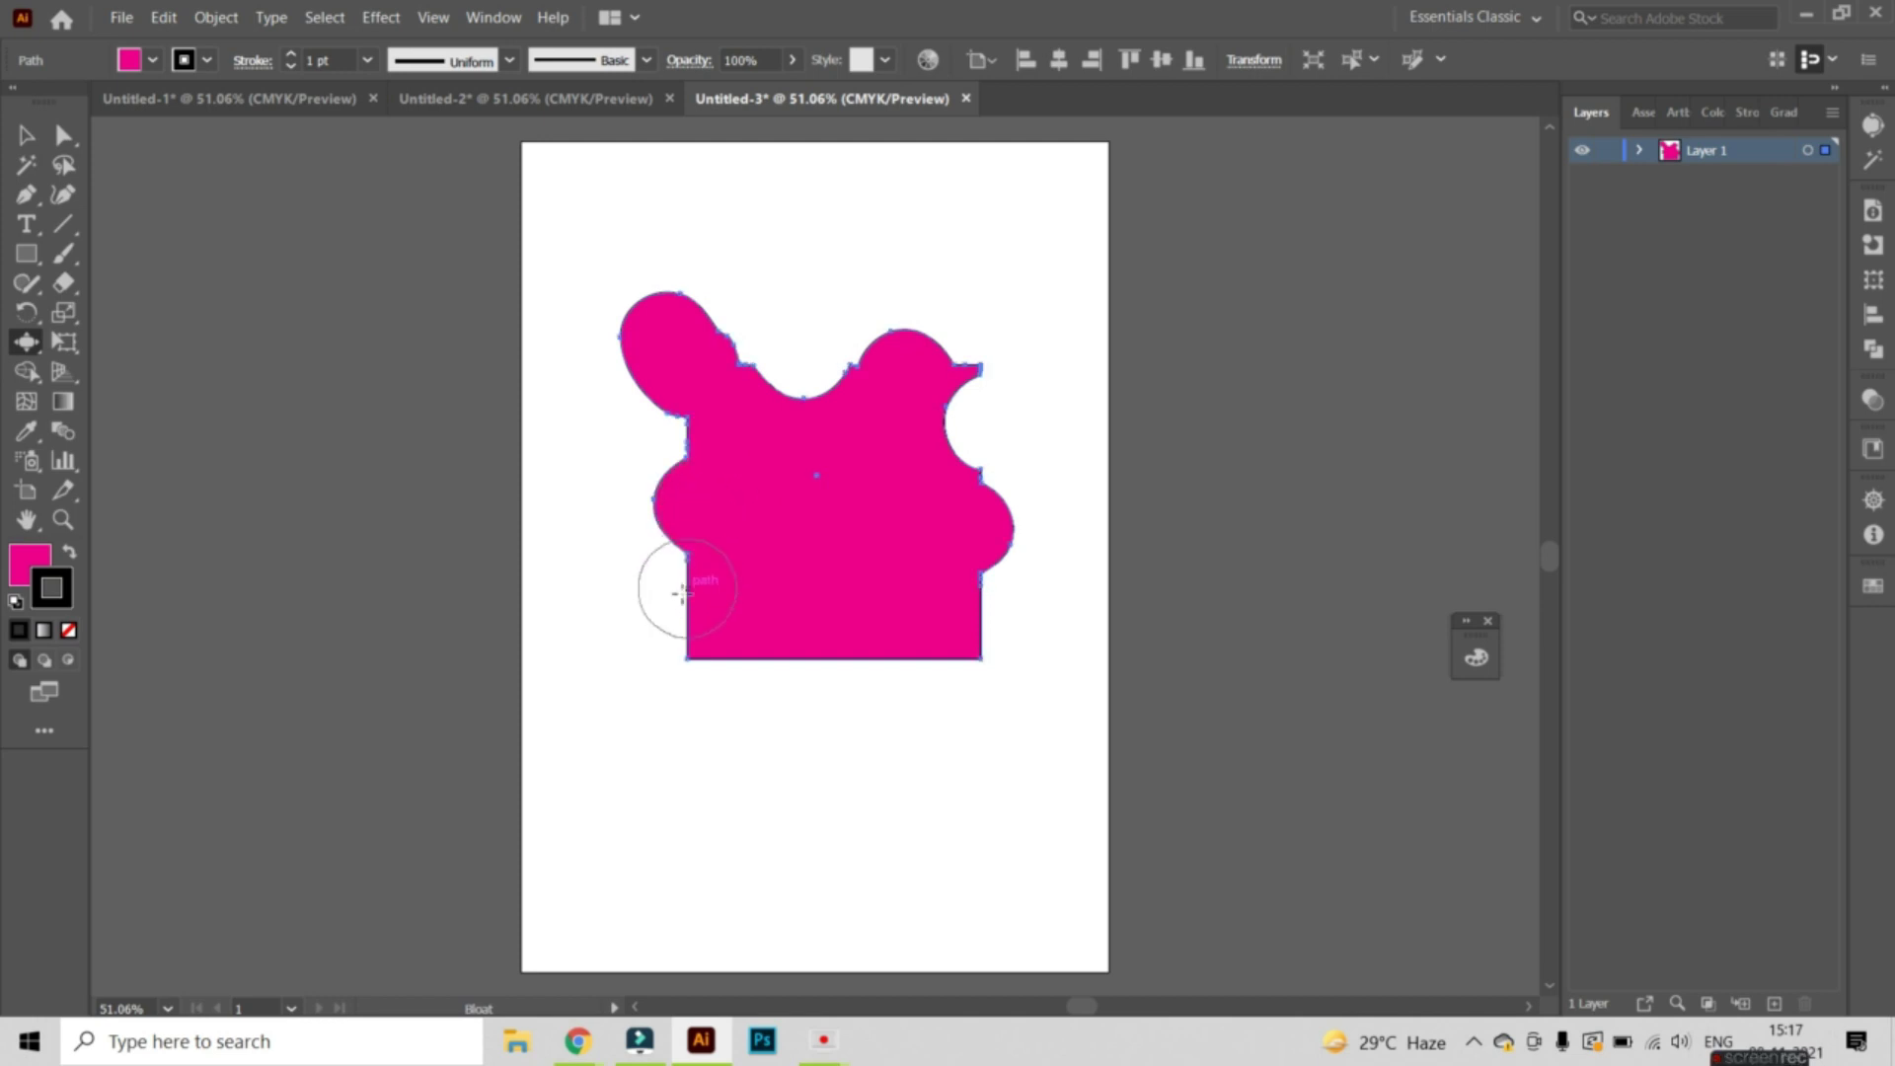
{"action": "left_click_drag", "start_coordinate": [681, 604], "coordinate": [685, 609]}
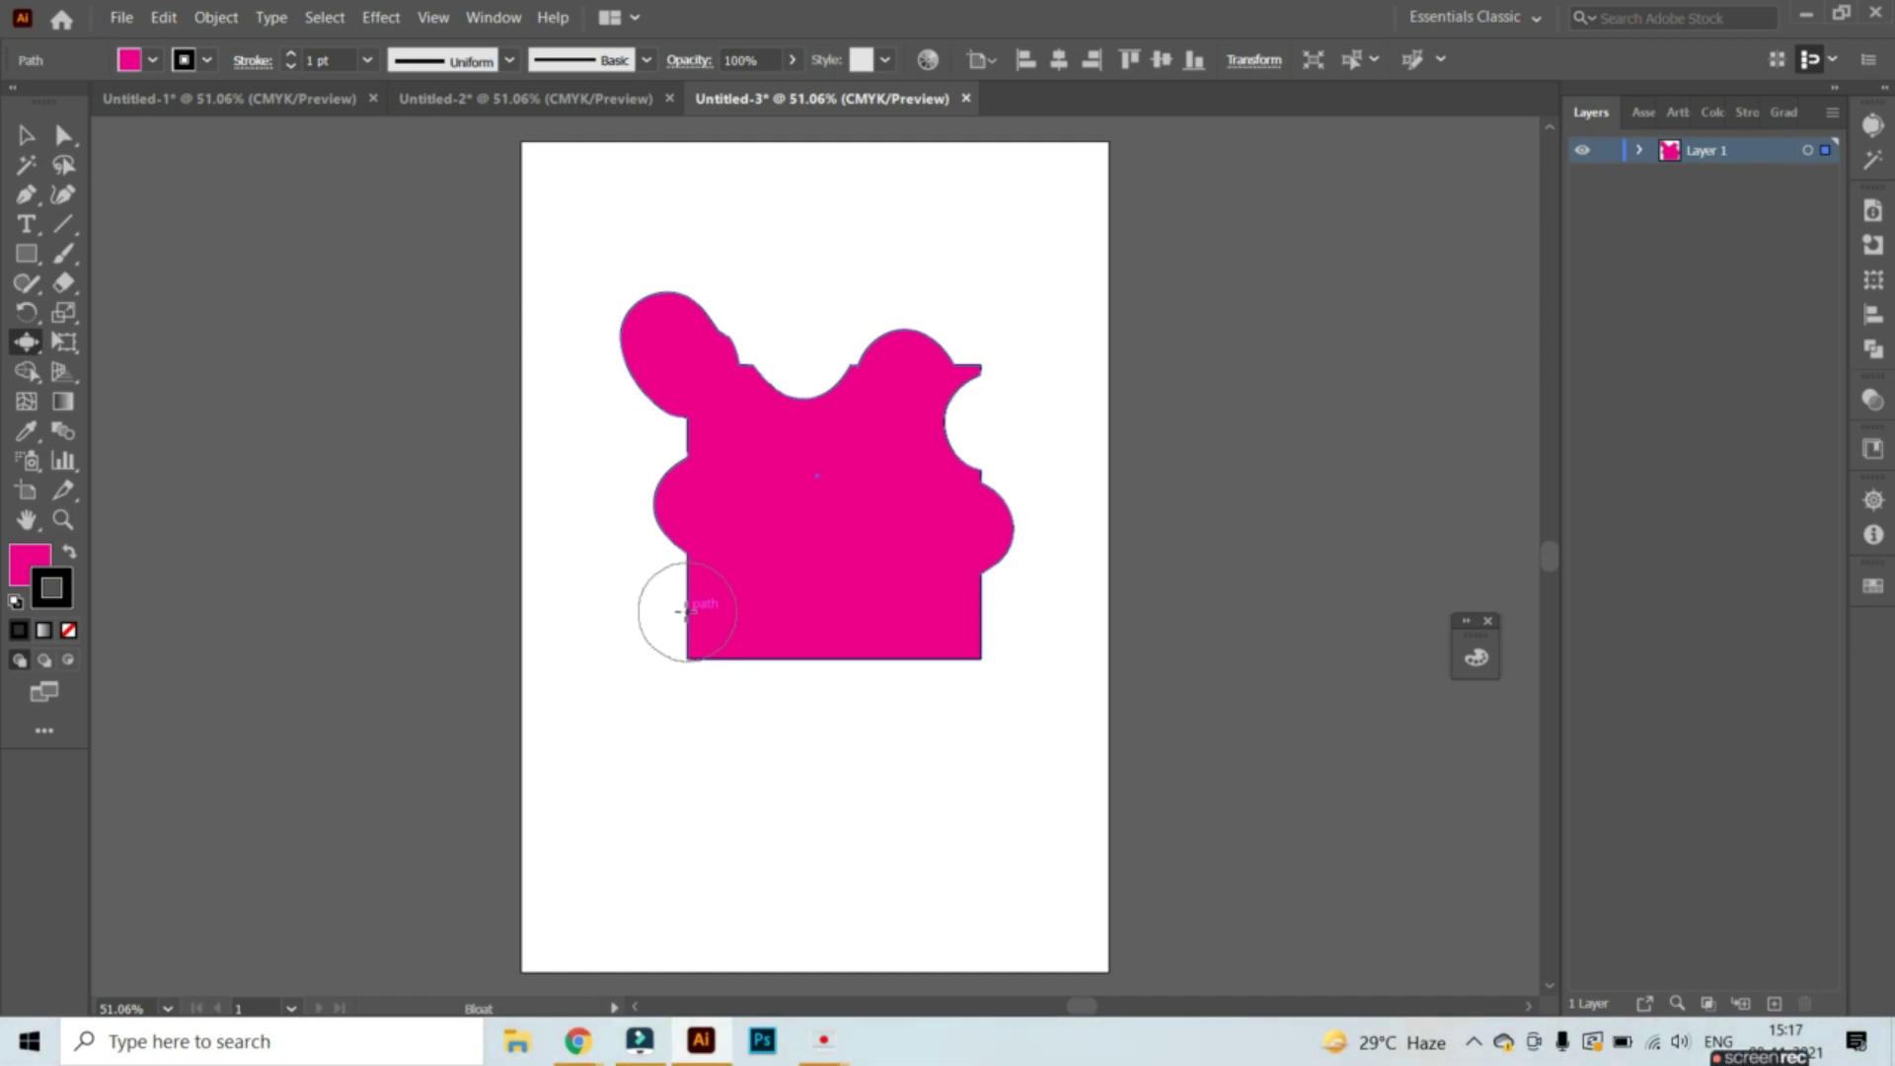
{"action": "left_click_drag", "start_coordinate": [687, 613], "coordinate": [681, 615]}
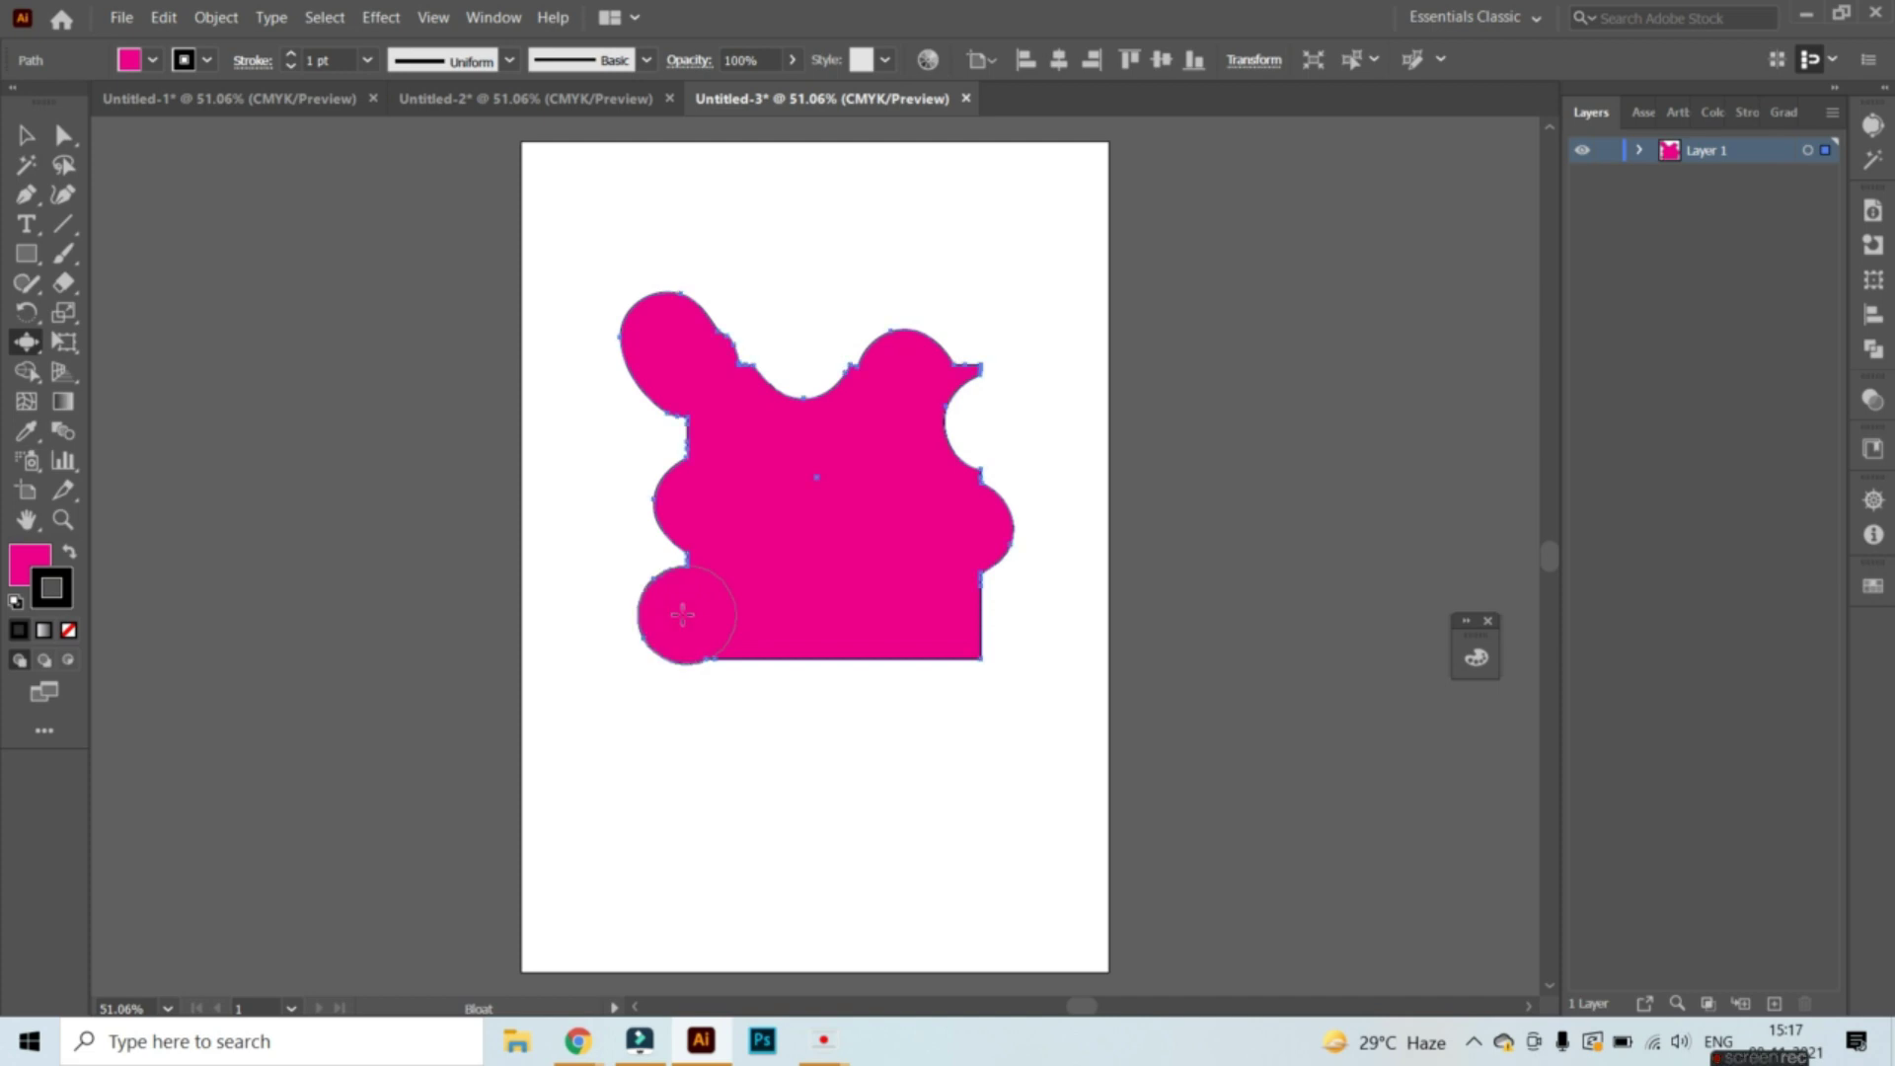
{"action": "key", "text": "Delete"}
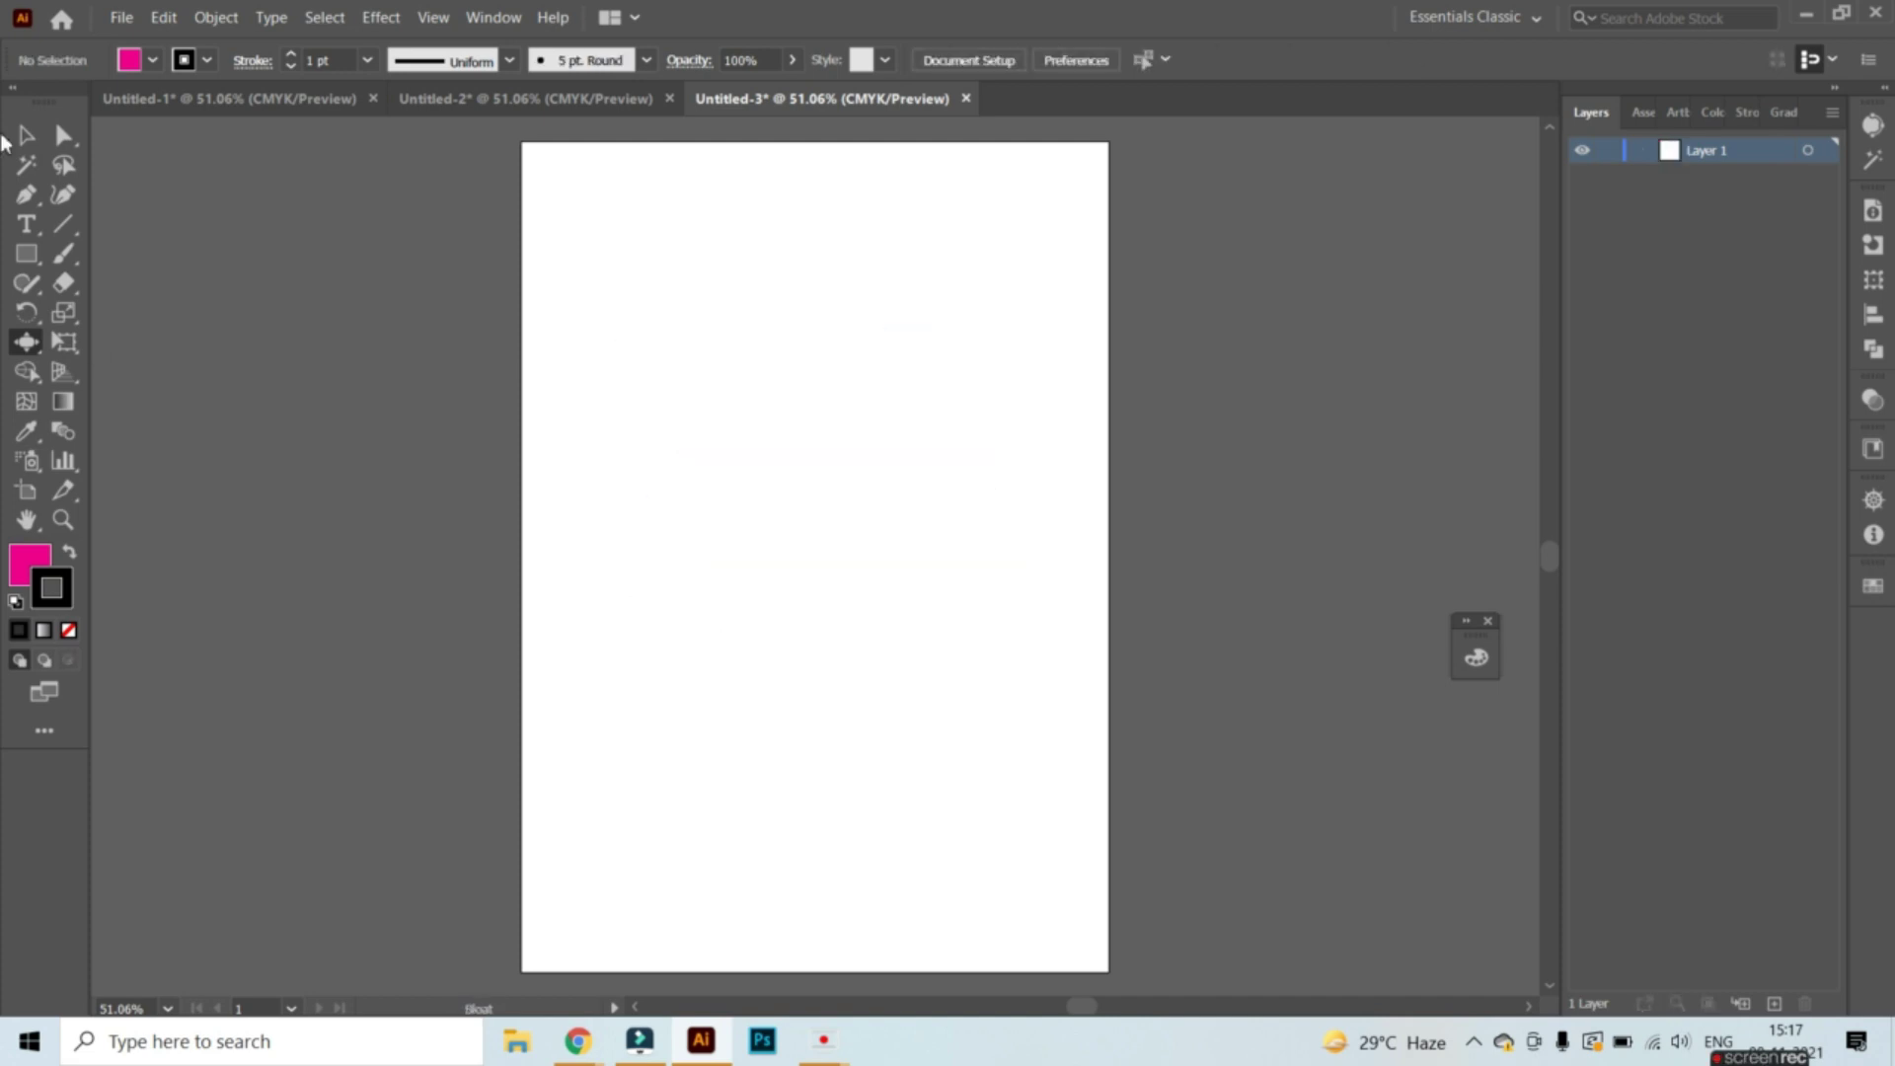
Draw a horizontal line across the page middle with a 16 pt stroke
{"action": "left_click", "coordinate": [62, 224]}
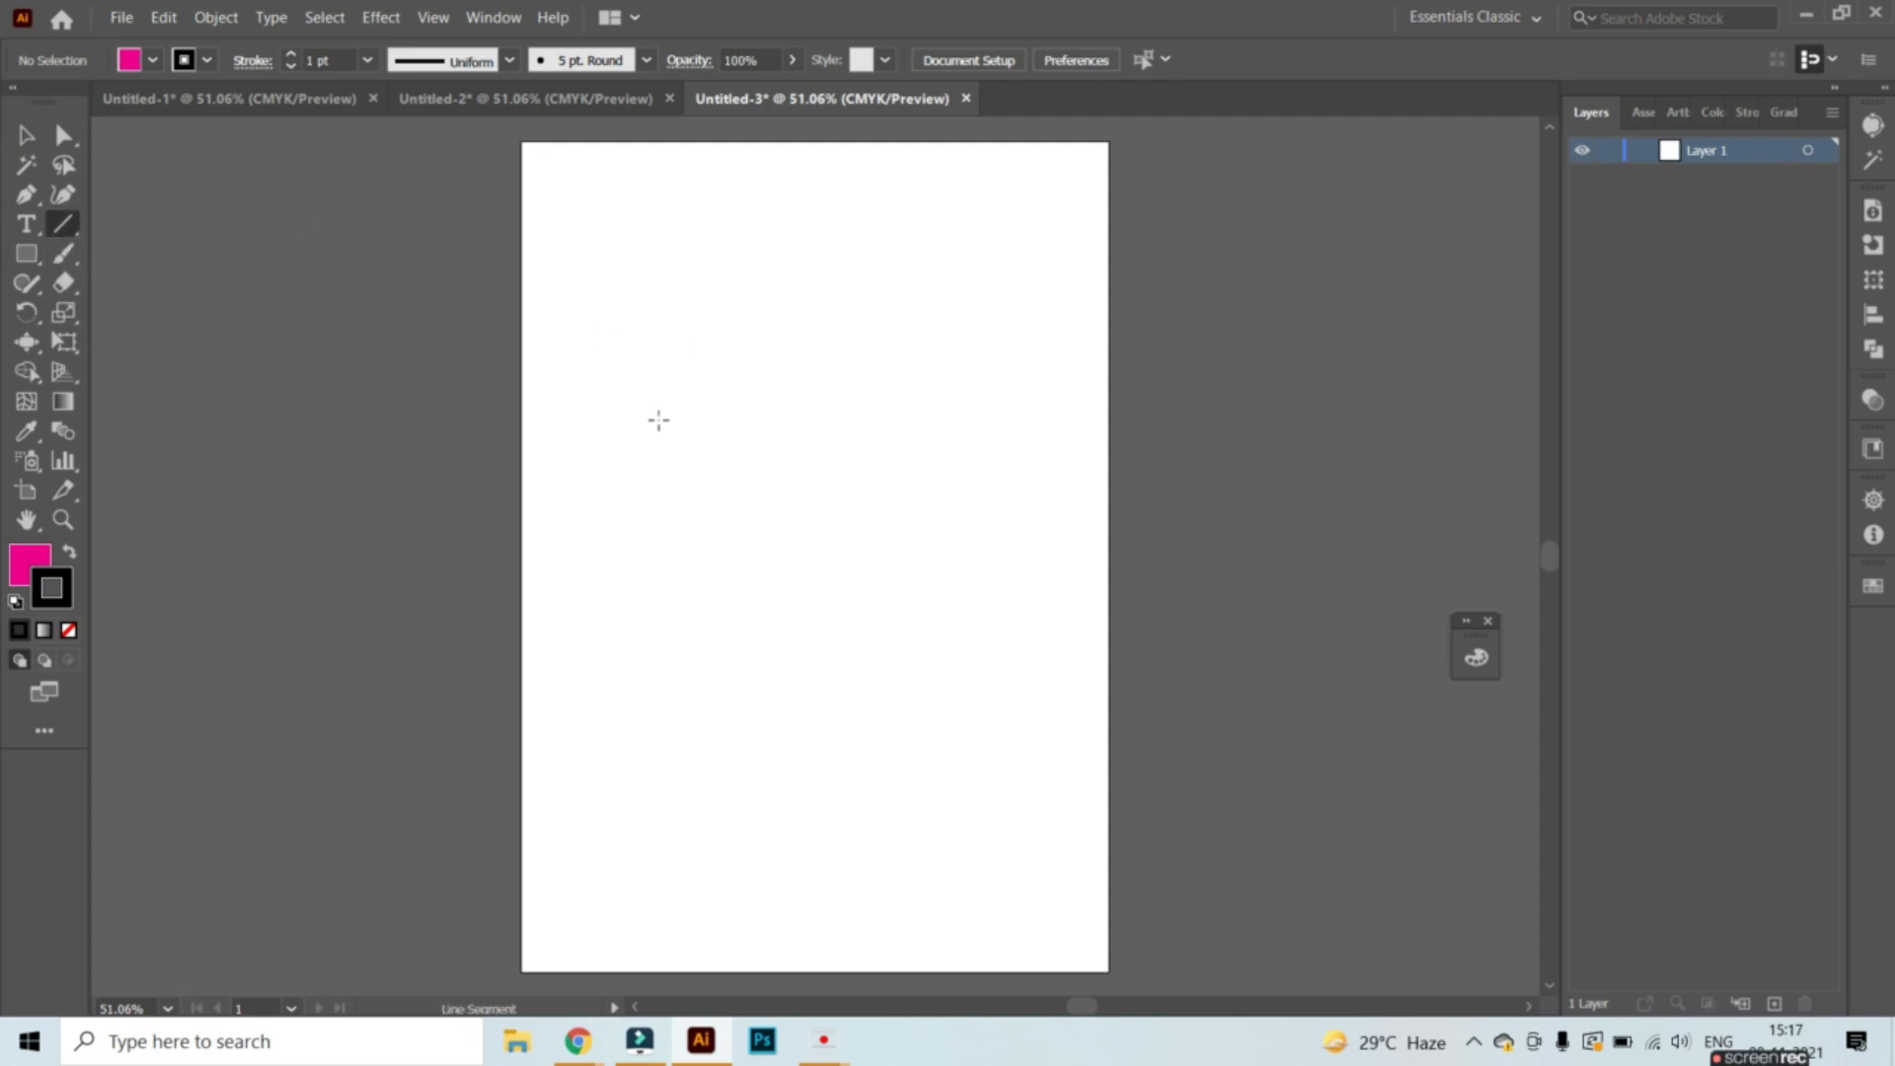
{"action": "left_click_drag", "start_coordinate": [647, 454], "coordinate": [996, 449]}
{"action": "left_click", "coordinate": [371, 60]}
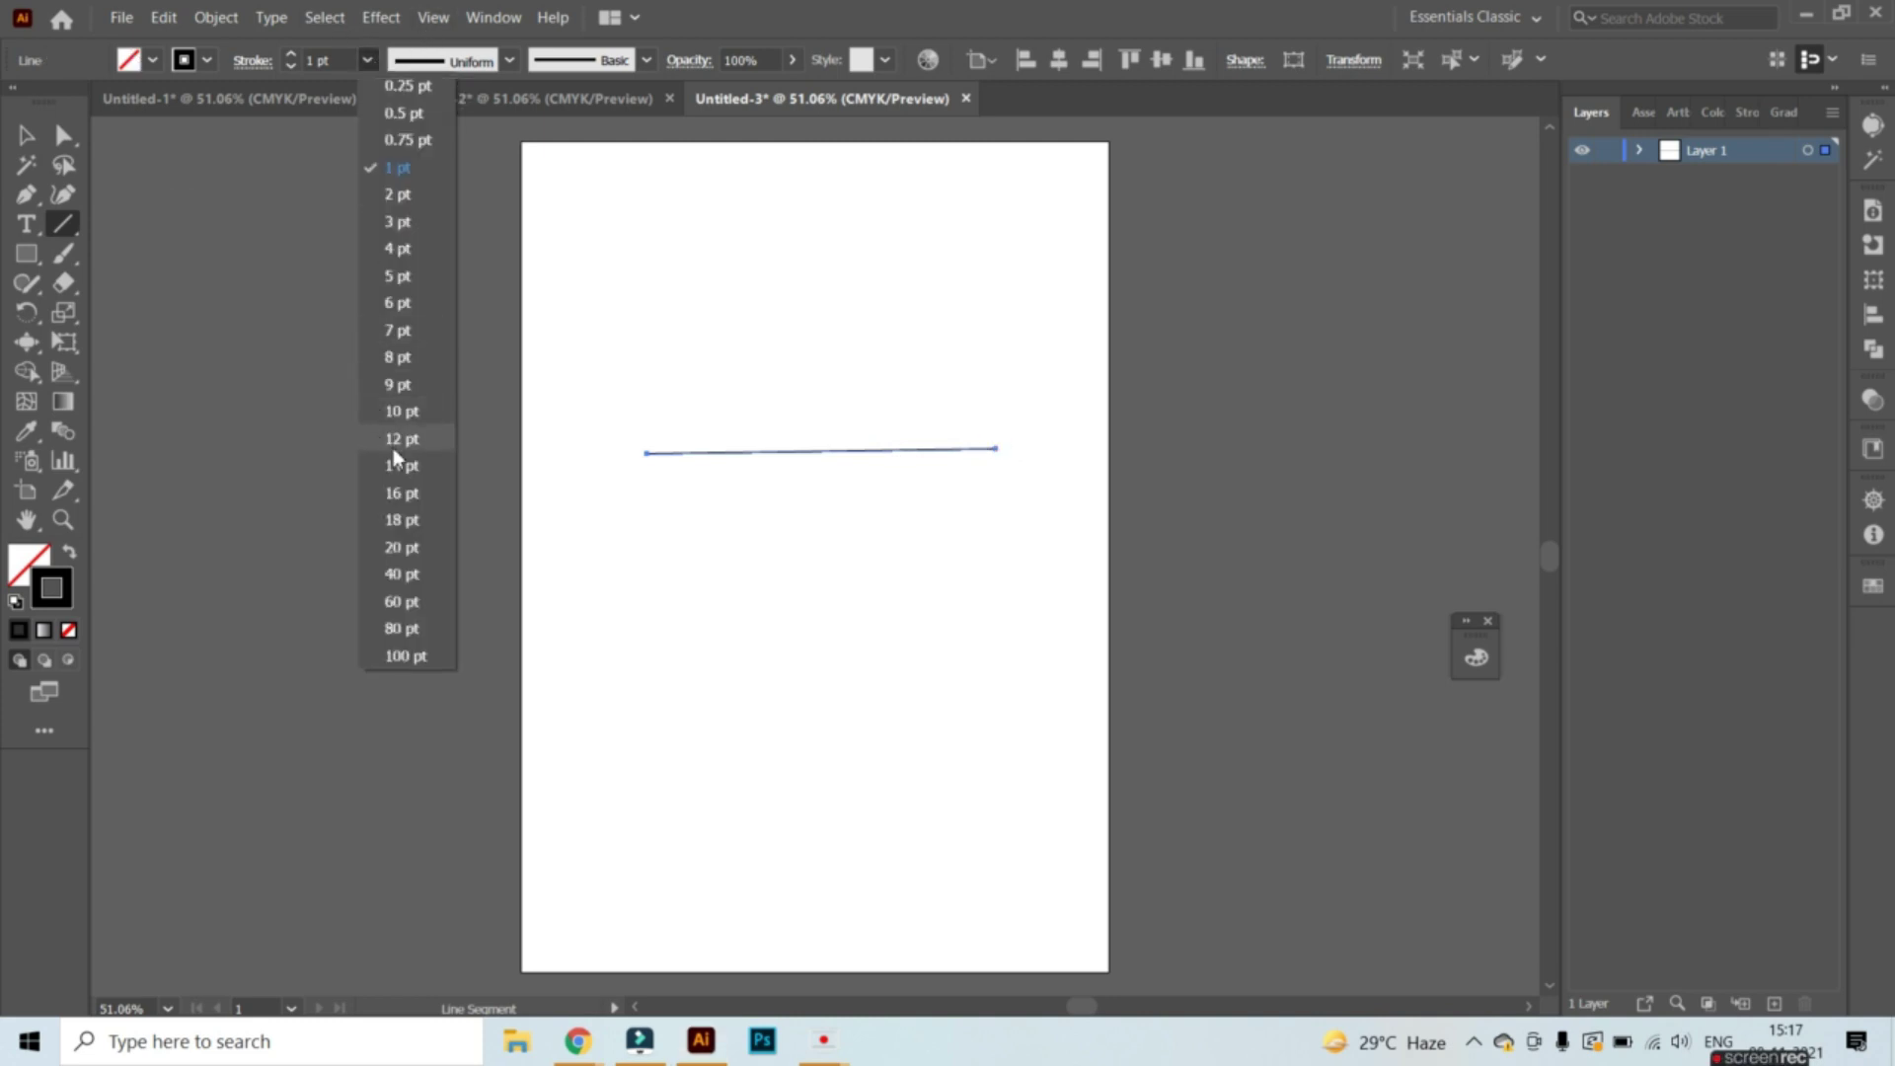
{"action": "left_click", "coordinate": [409, 492]}
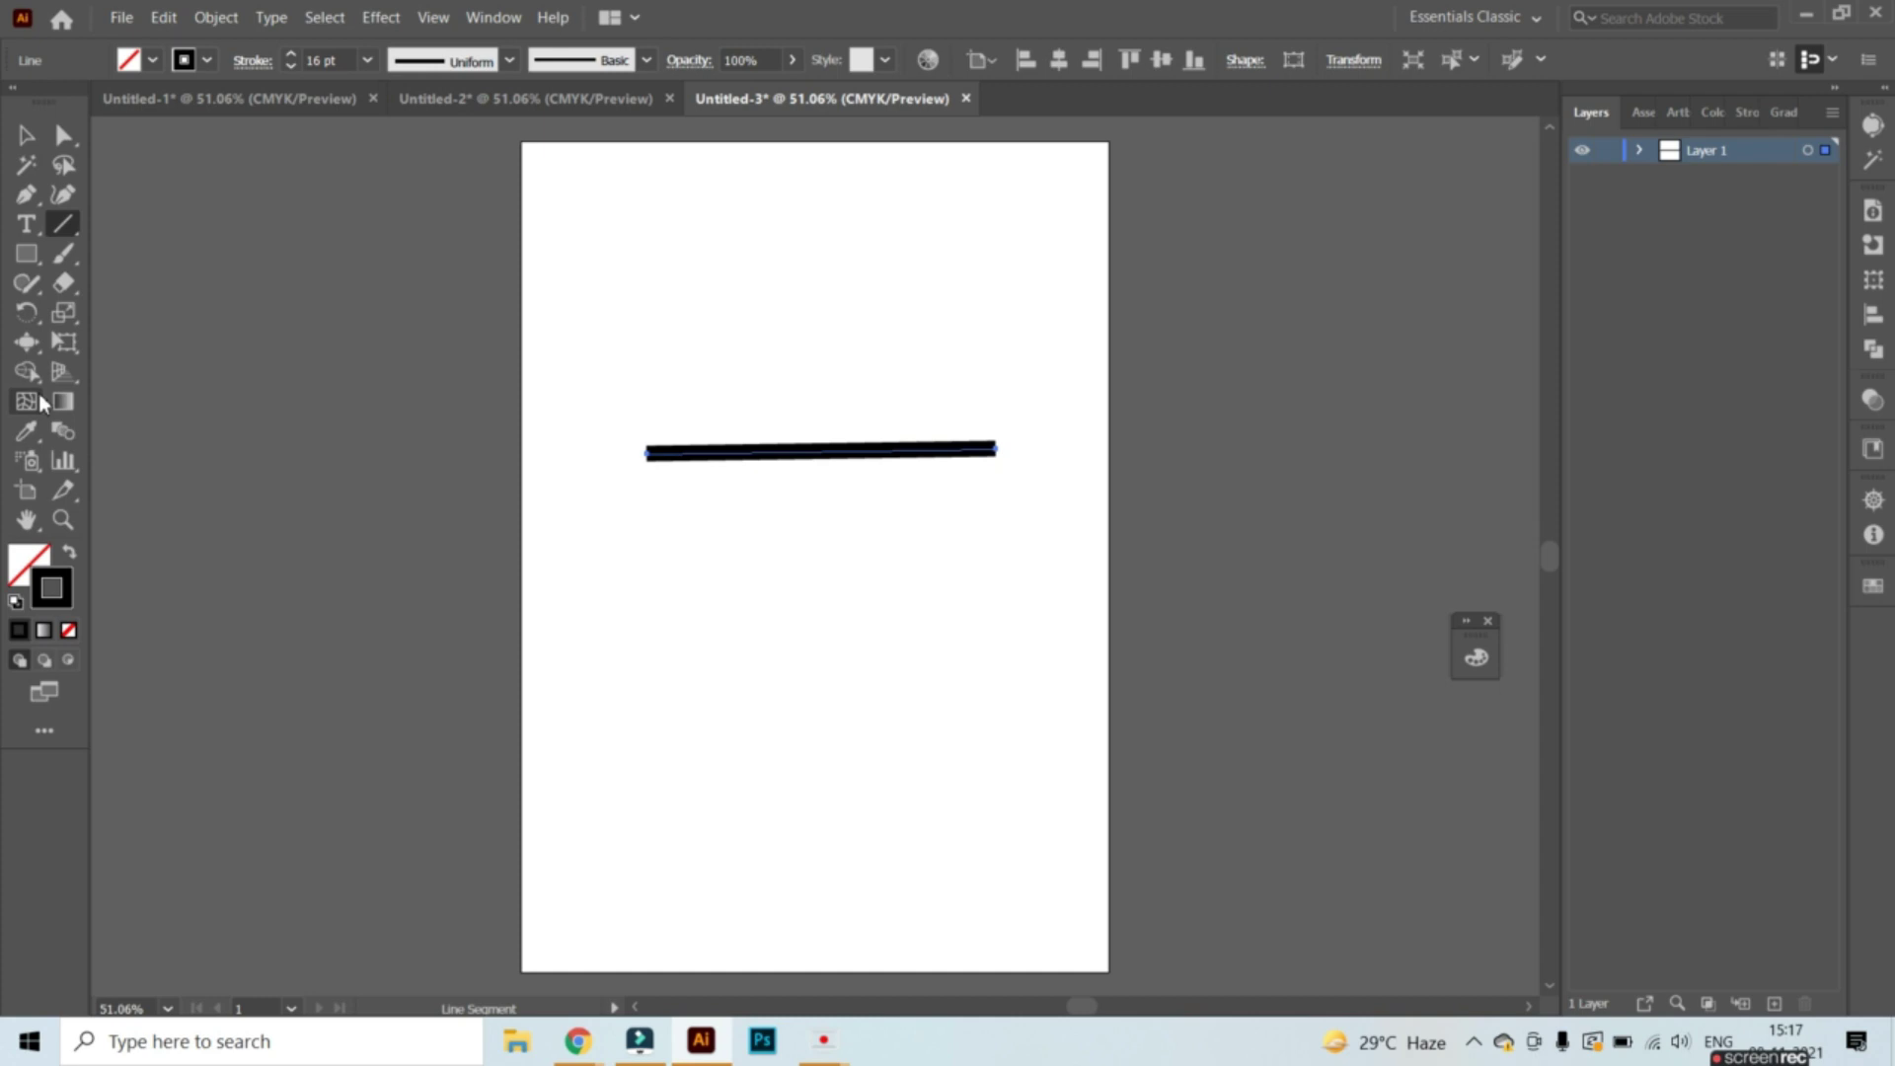
{"action": "left_click", "coordinate": [27, 342]}
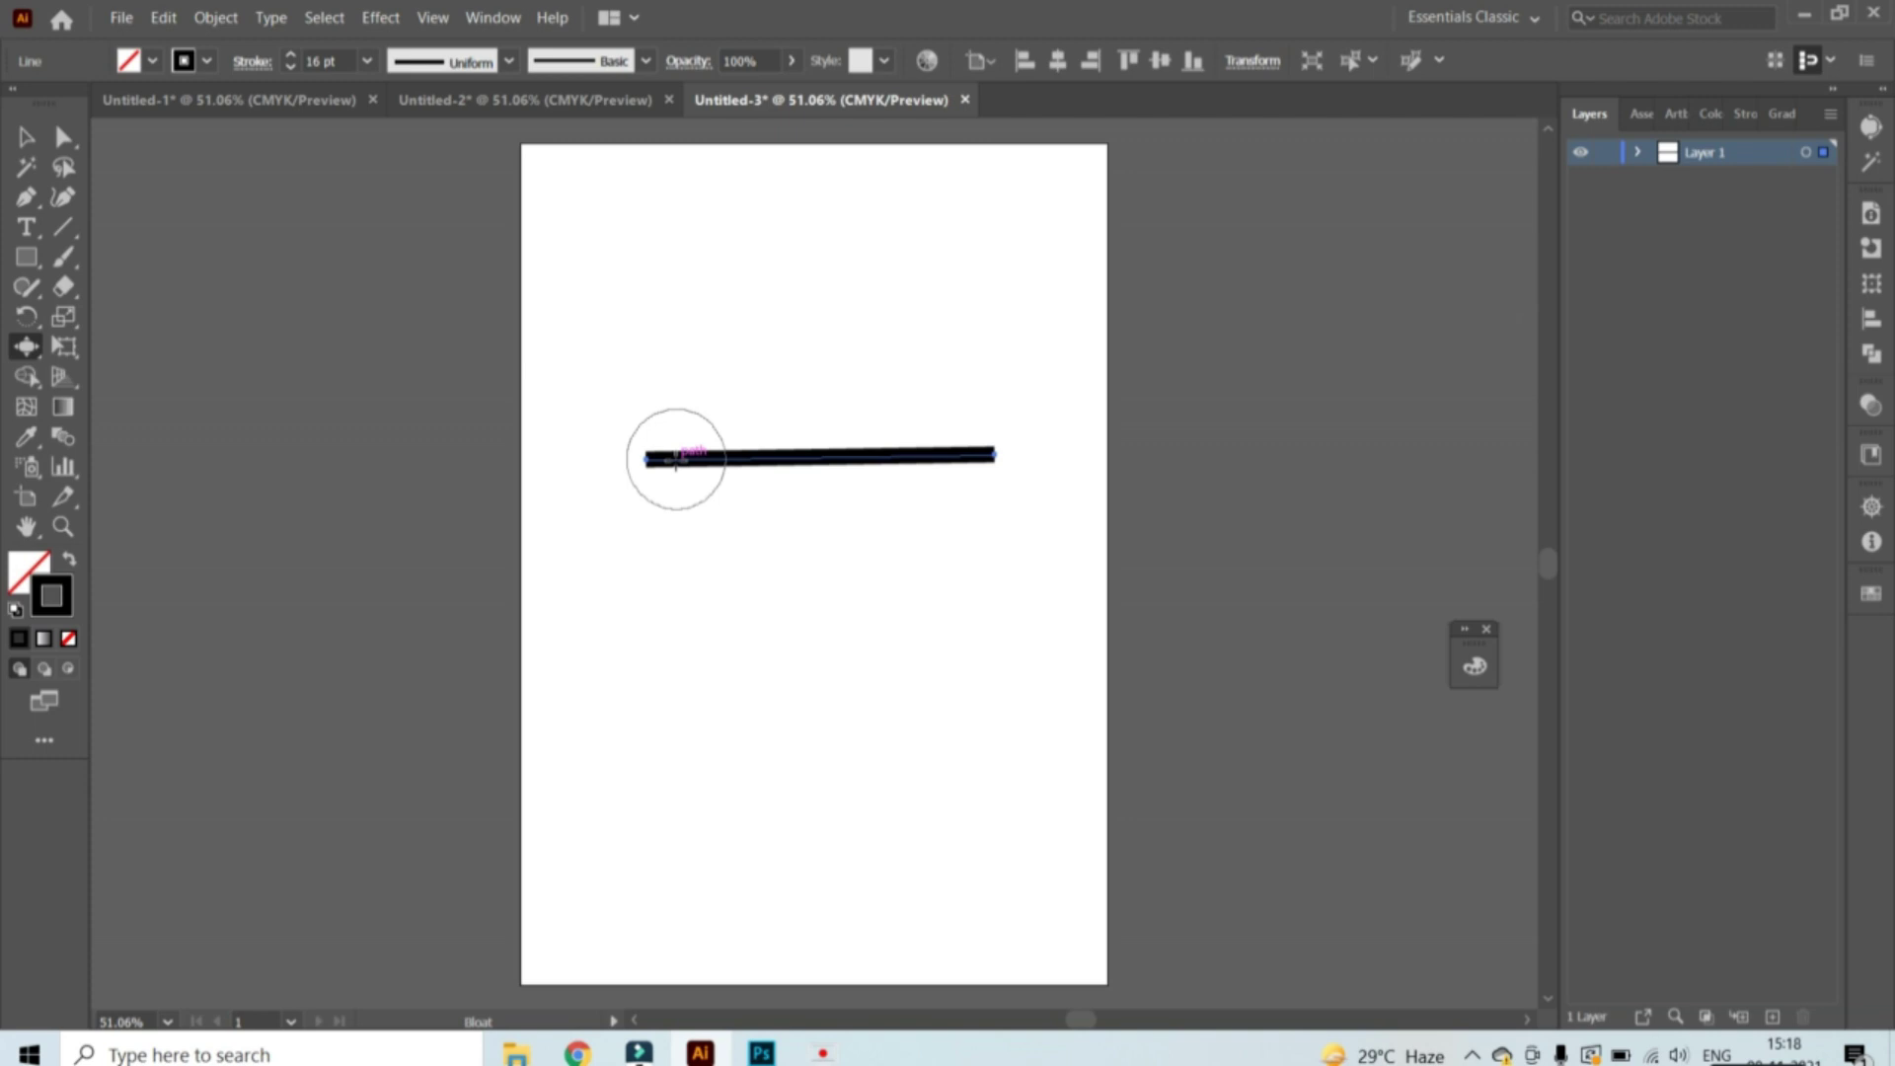
Bloat the line at its left end and across its middle to bend it into waves
{"action": "left_click", "coordinate": [676, 459]}
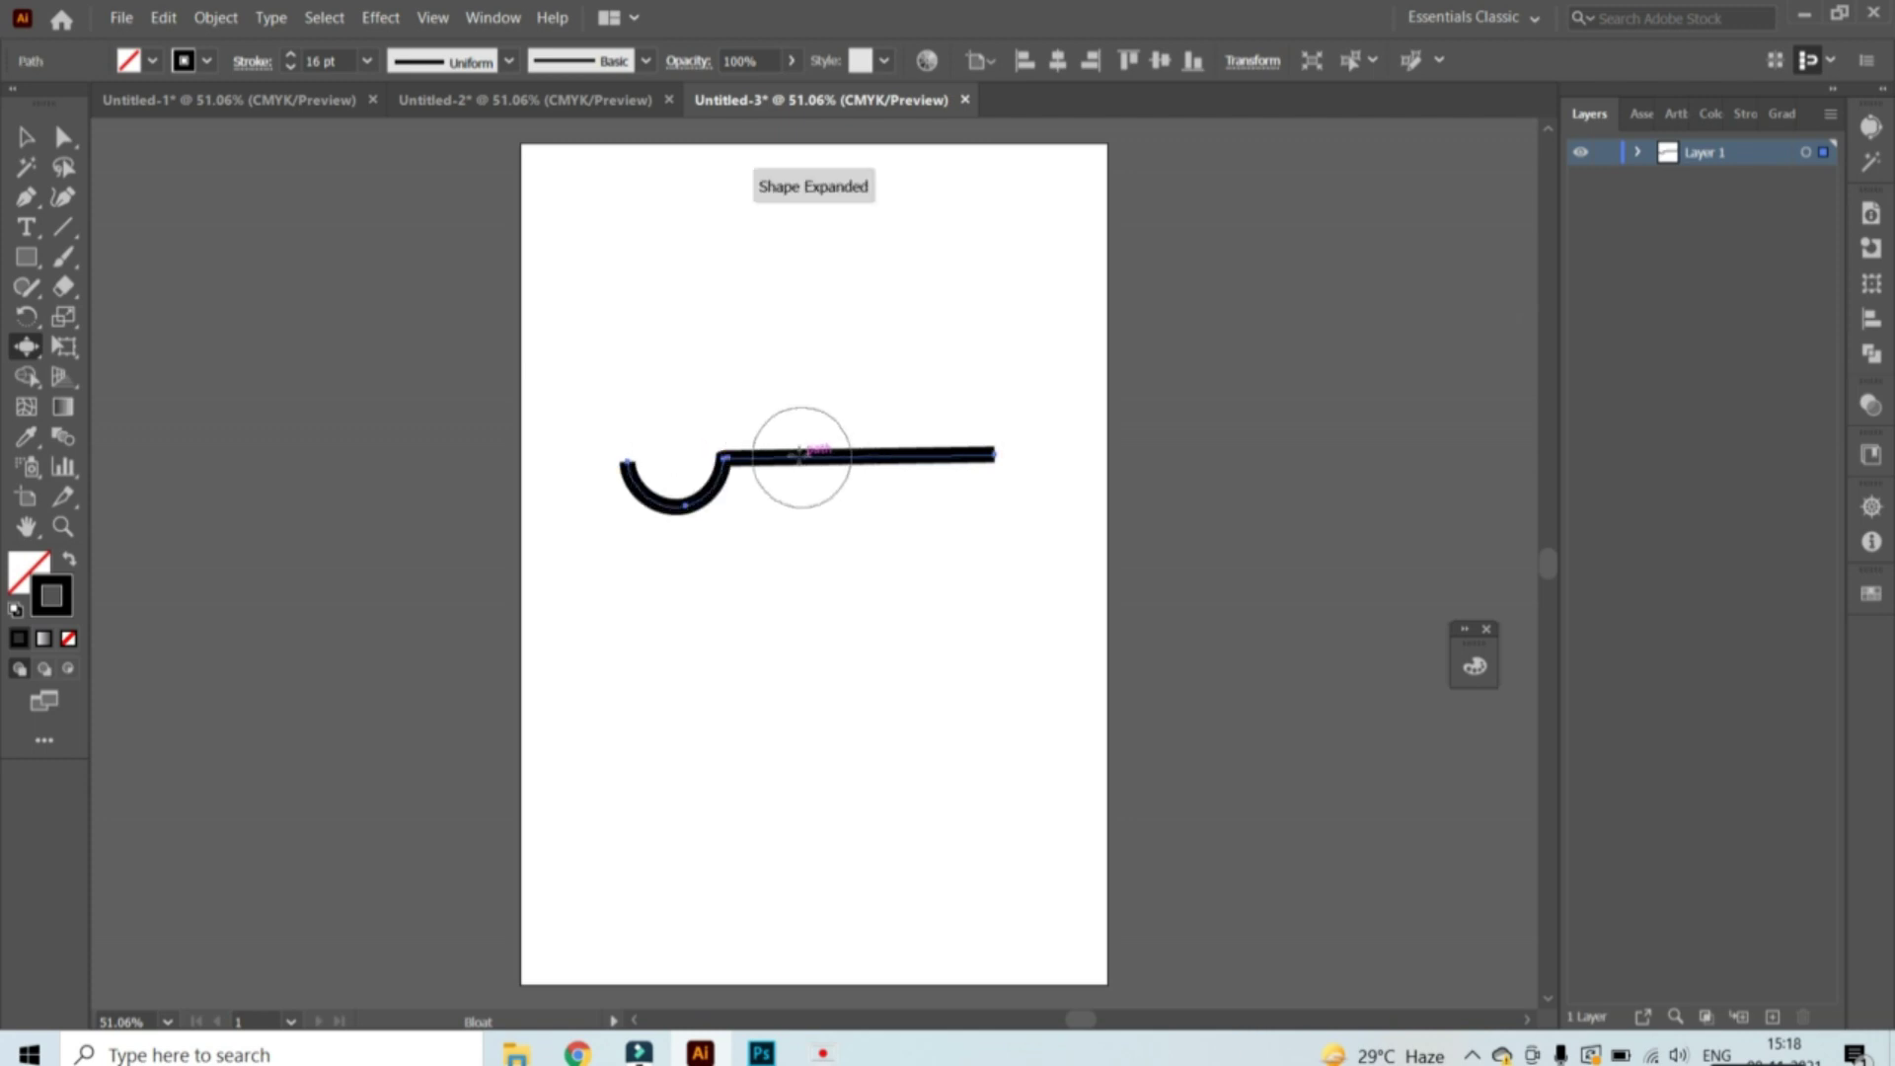
{"action": "mouse_move", "coordinate": [796, 457]}
{"action": "left_mouse_down"}
{"action": "mouse_move", "coordinate": [859, 469]}
{"action": "mouse_move", "coordinate": [989, 462]}
{"action": "left_mouse_up"}
Draw a rectangle below the wavy line and fill it dark blue
{"action": "left_click", "coordinate": [30, 256]}
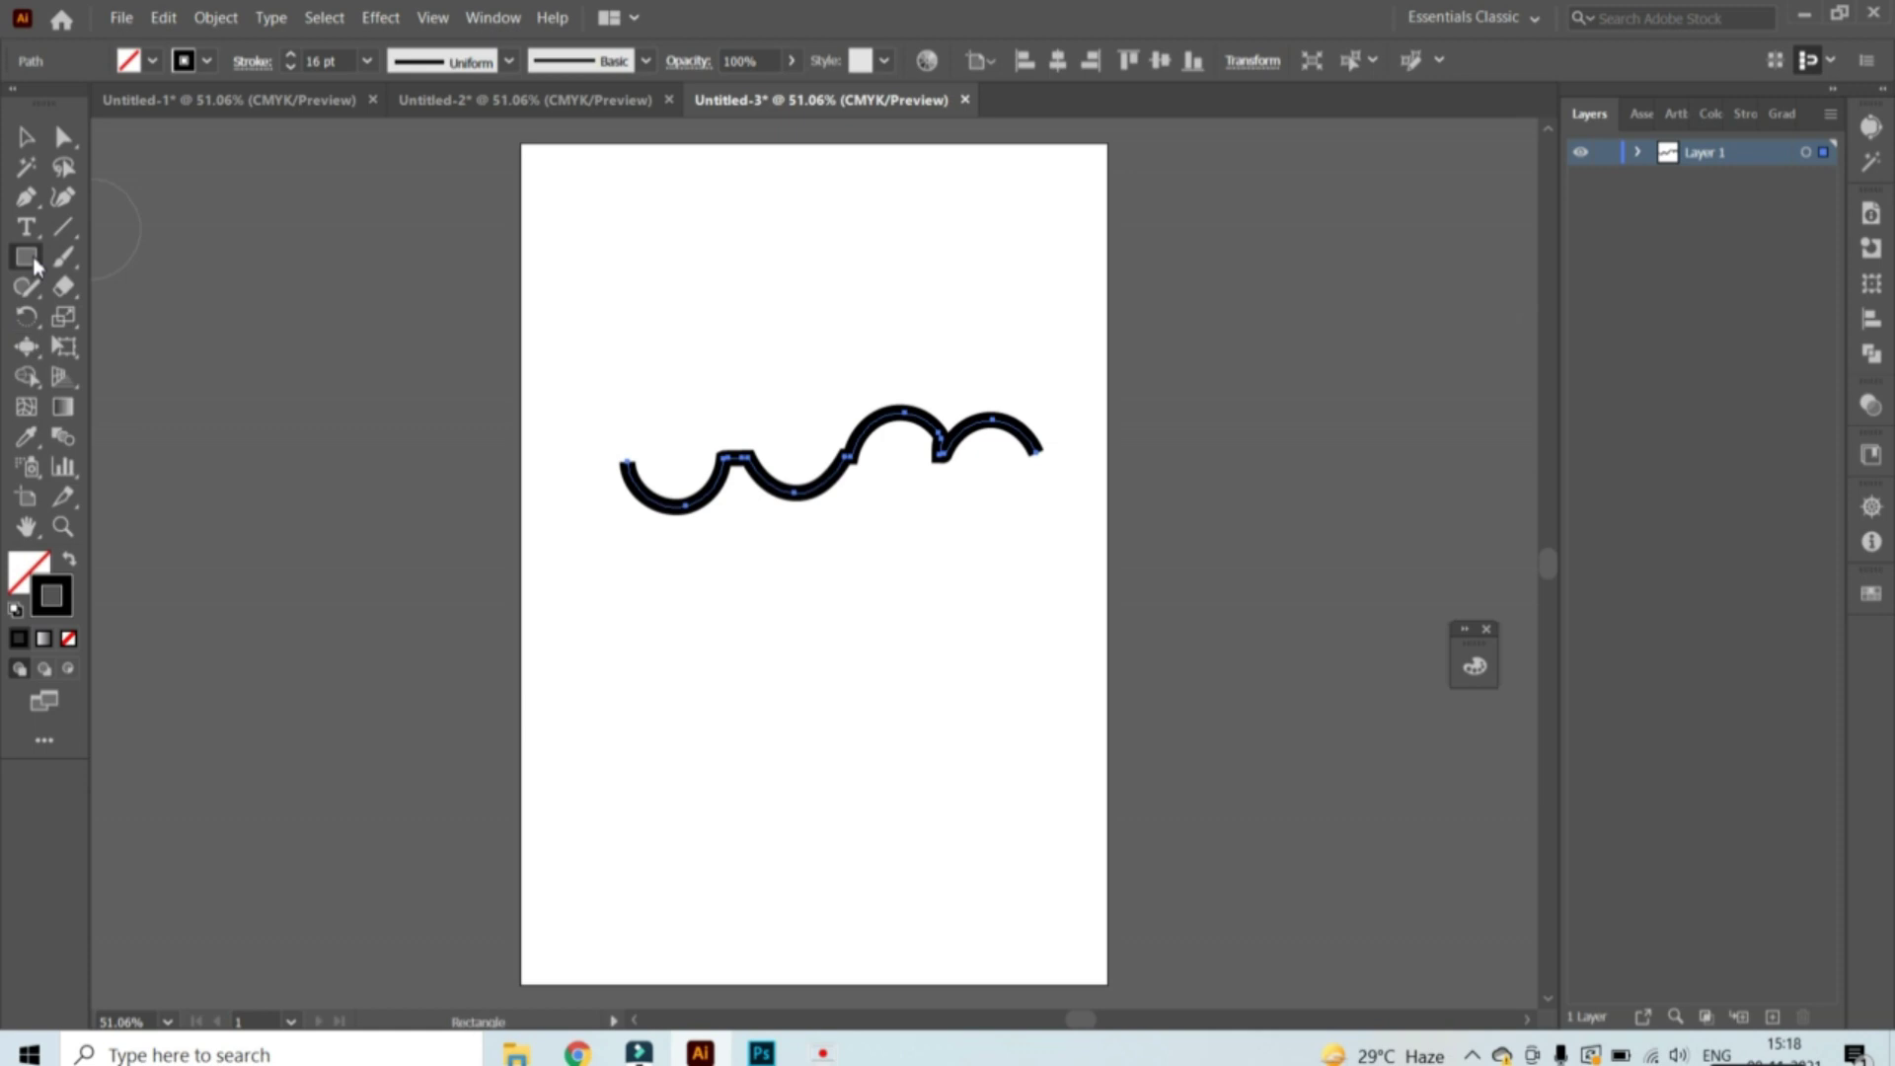
{"action": "left_click_drag", "start_coordinate": [668, 573], "coordinate": [1061, 886]}
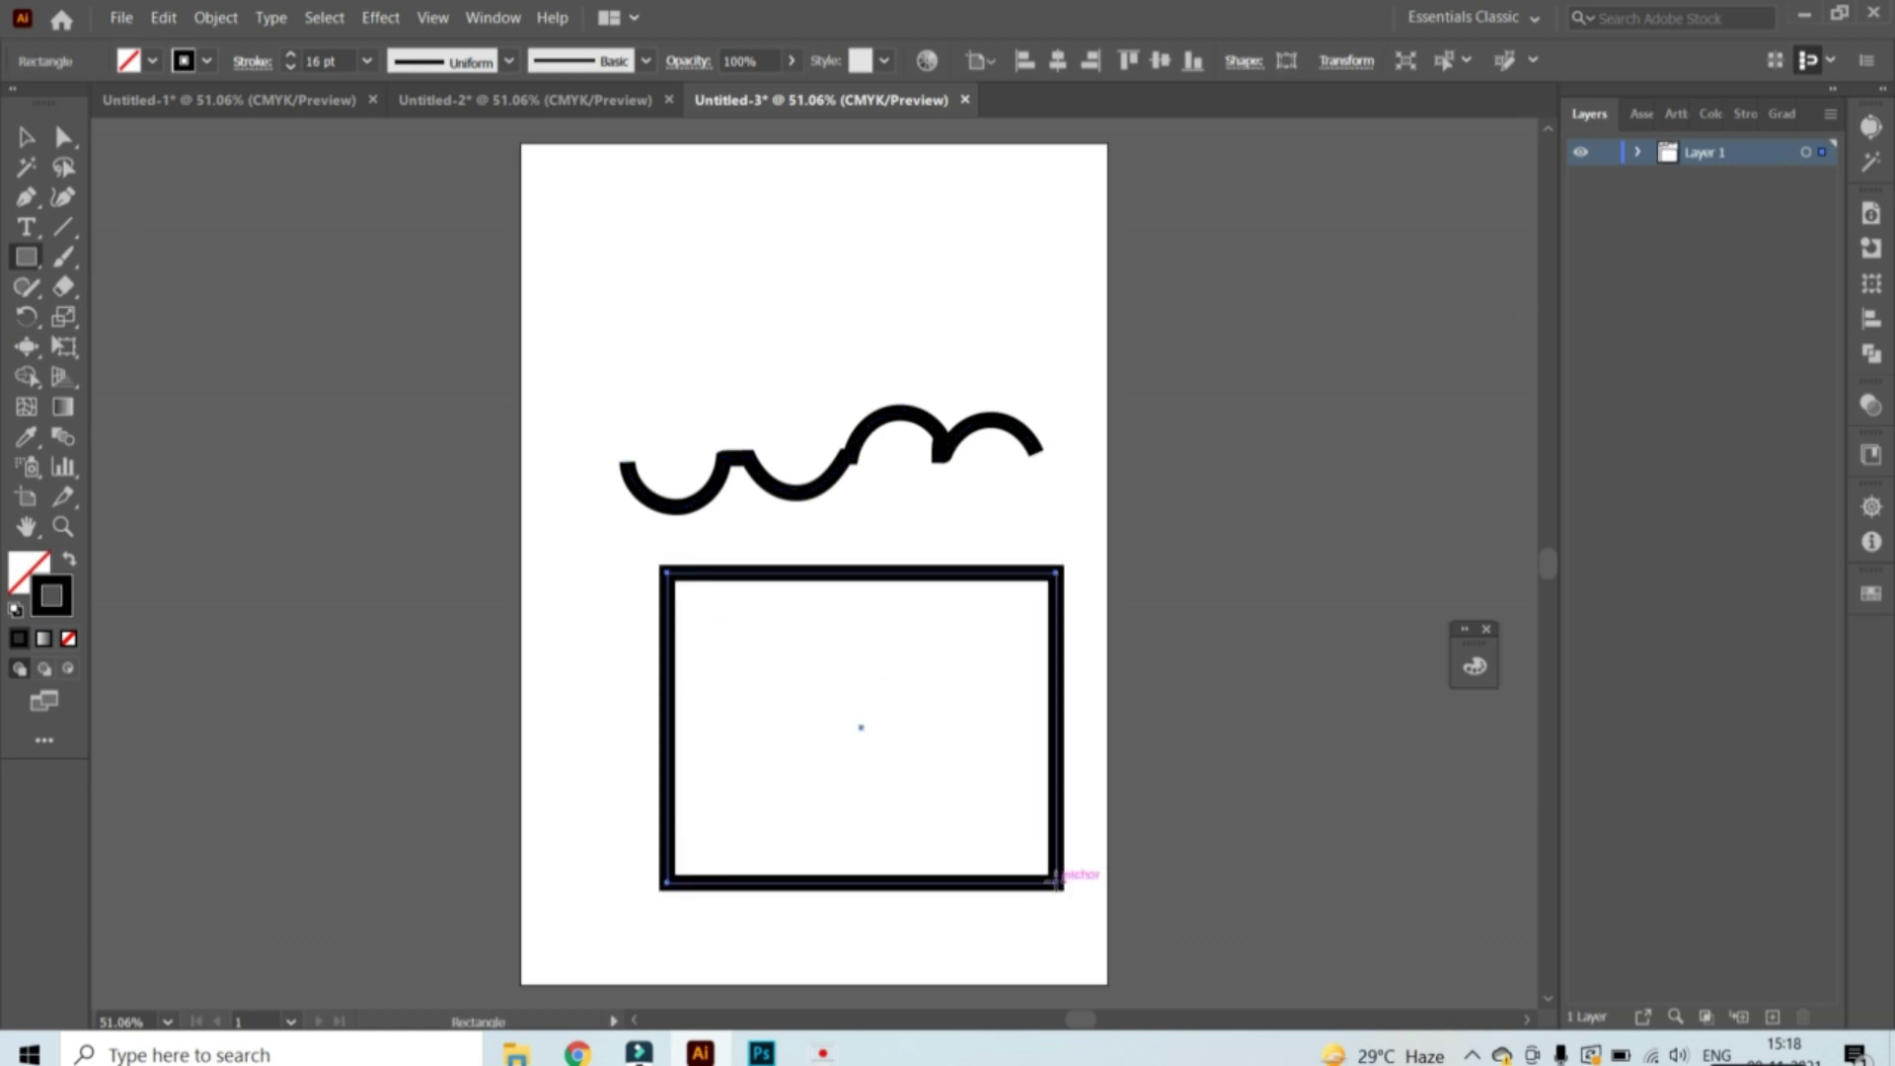
{"action": "left_click", "coordinate": [151, 61]}
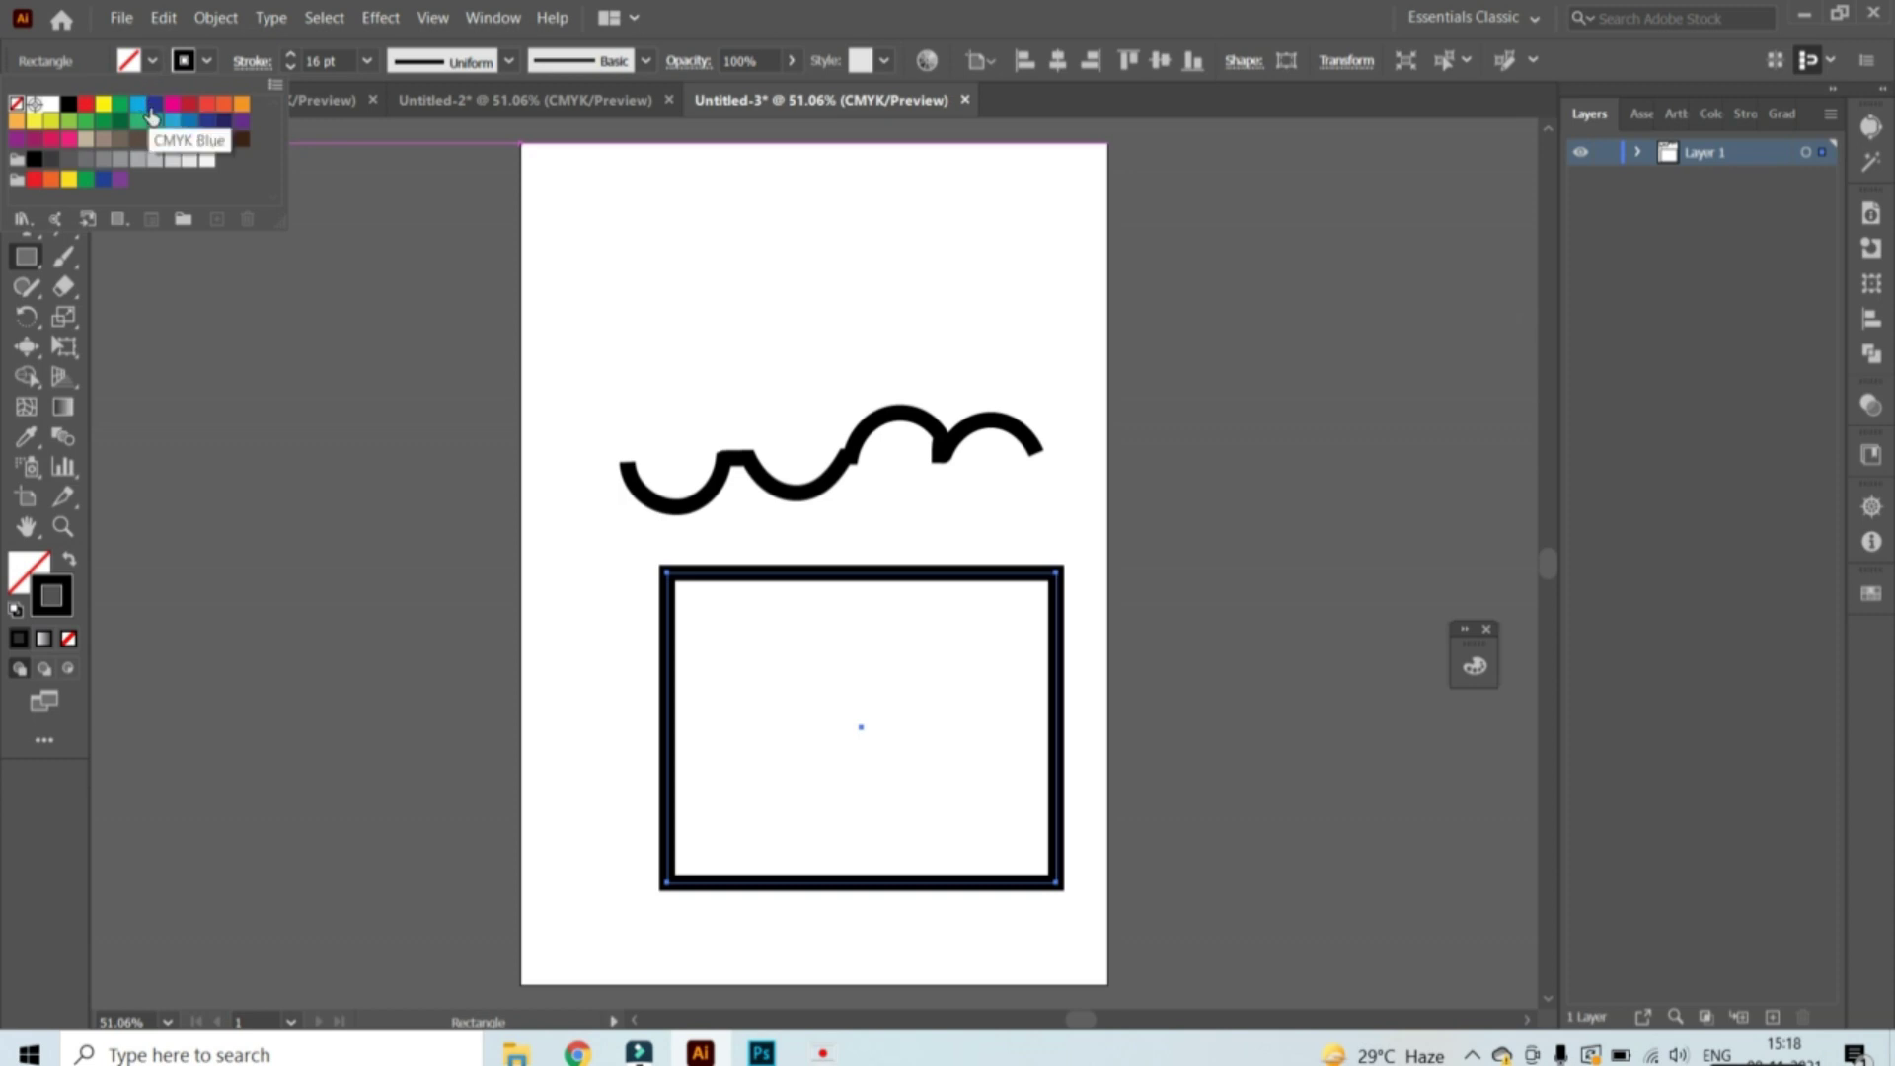
{"action": "left_click", "coordinate": [155, 103]}
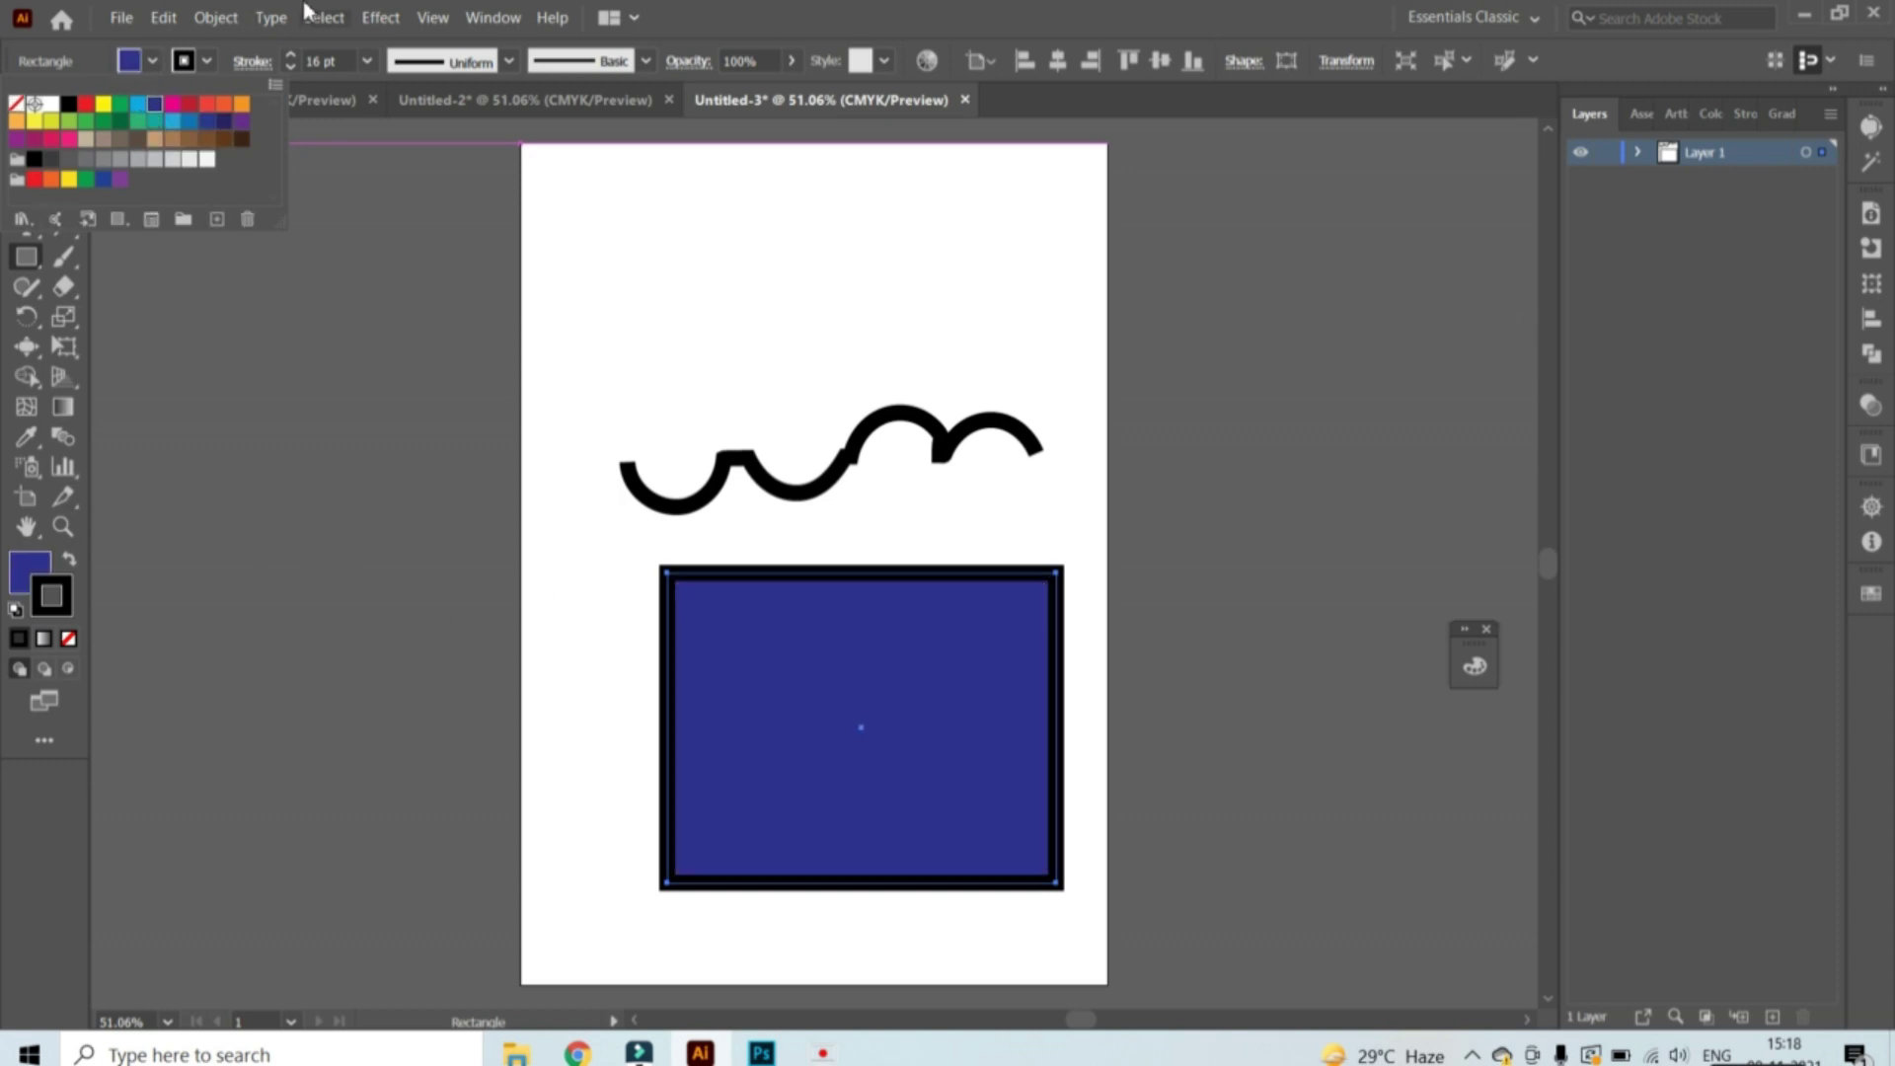
Make the rectangle's outline orange-red
{"action": "left_click", "coordinate": [208, 61]}
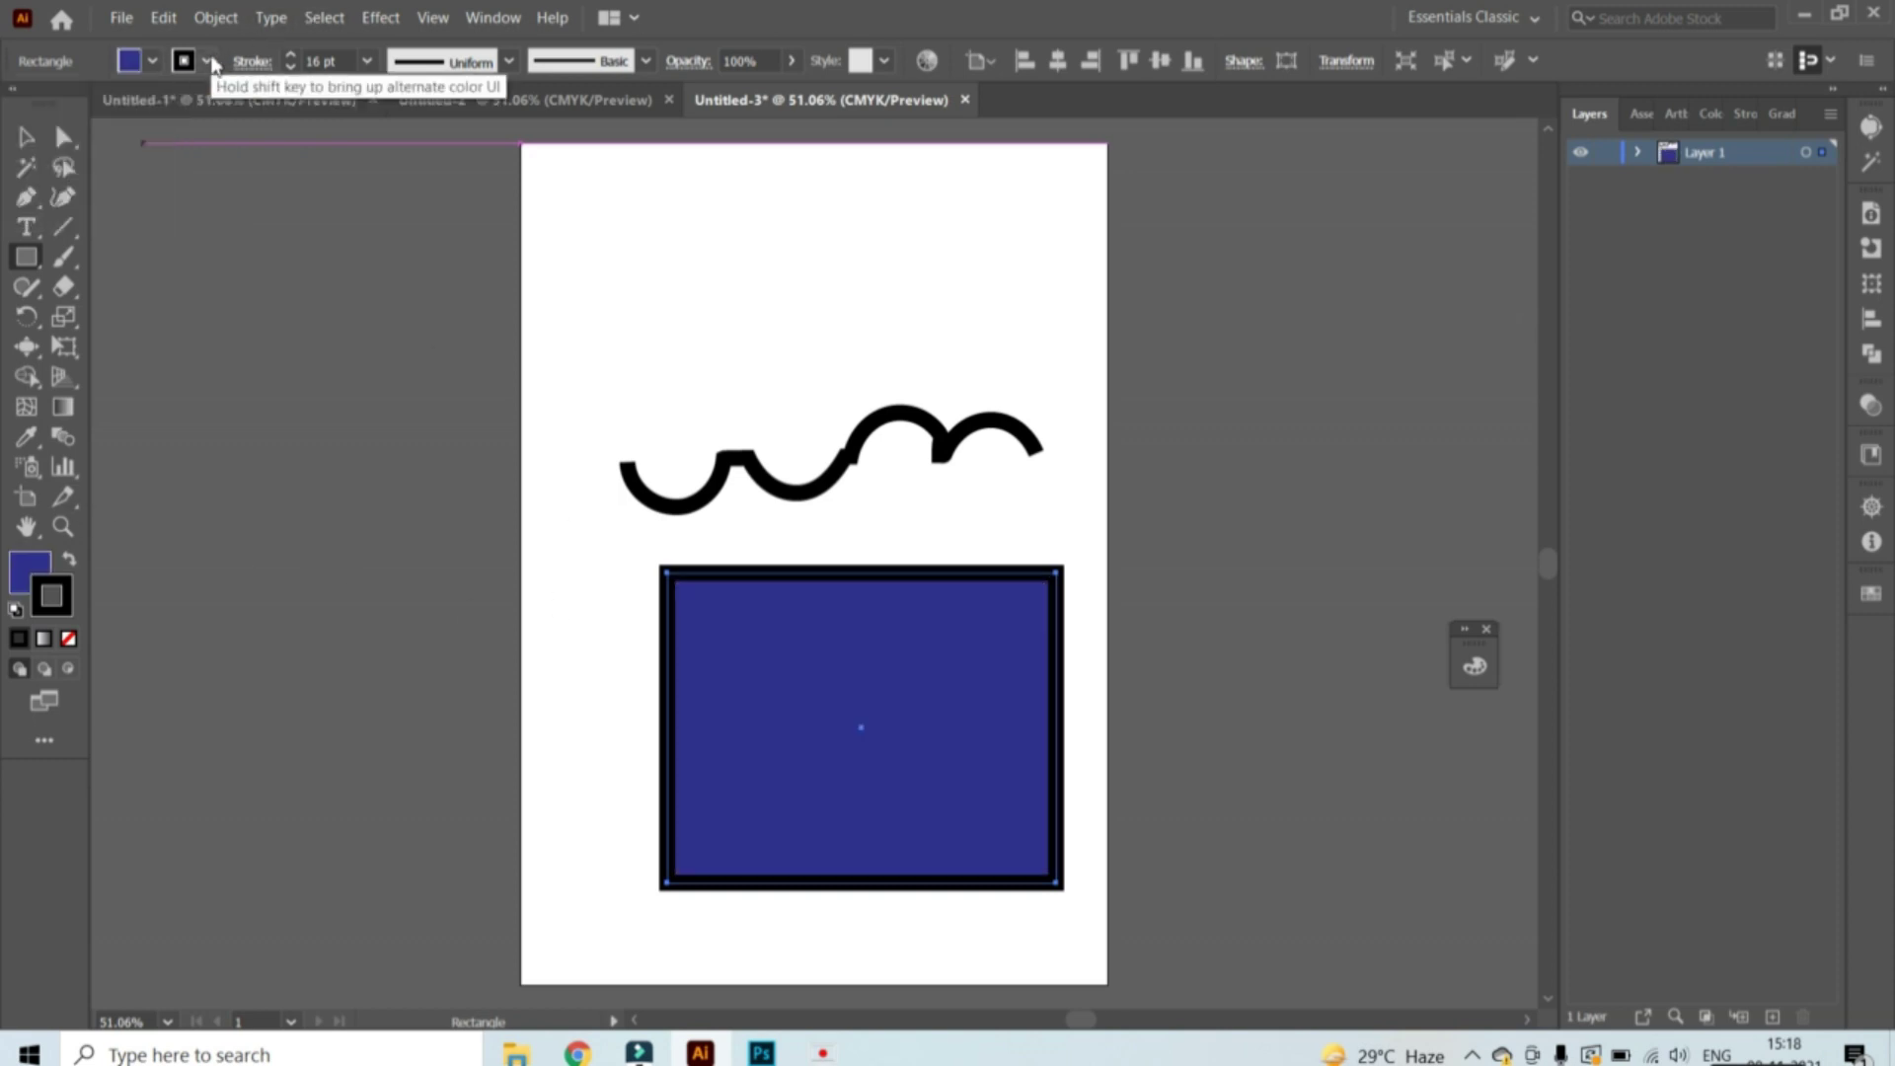
{"action": "left_click", "coordinate": [207, 62]}
{"action": "left_click", "coordinate": [224, 104]}
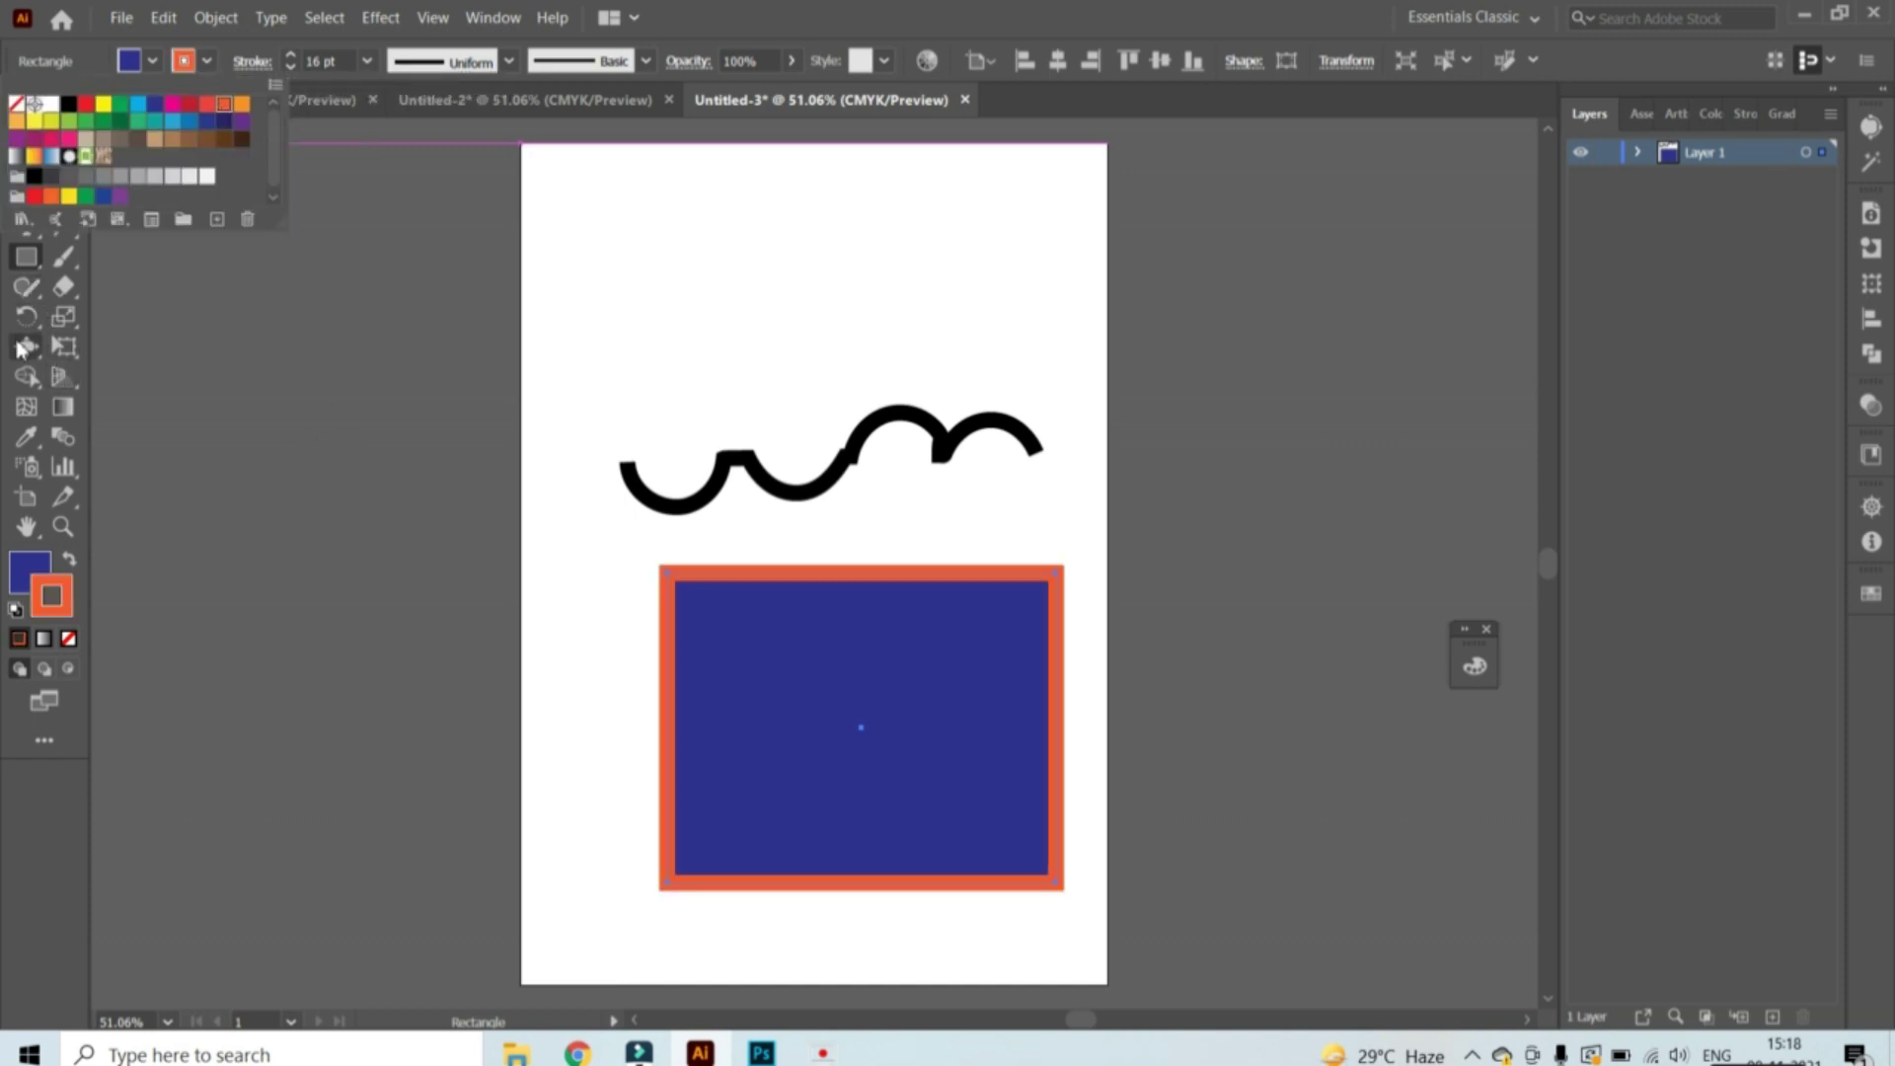
{"action": "key", "text": "Escape"}
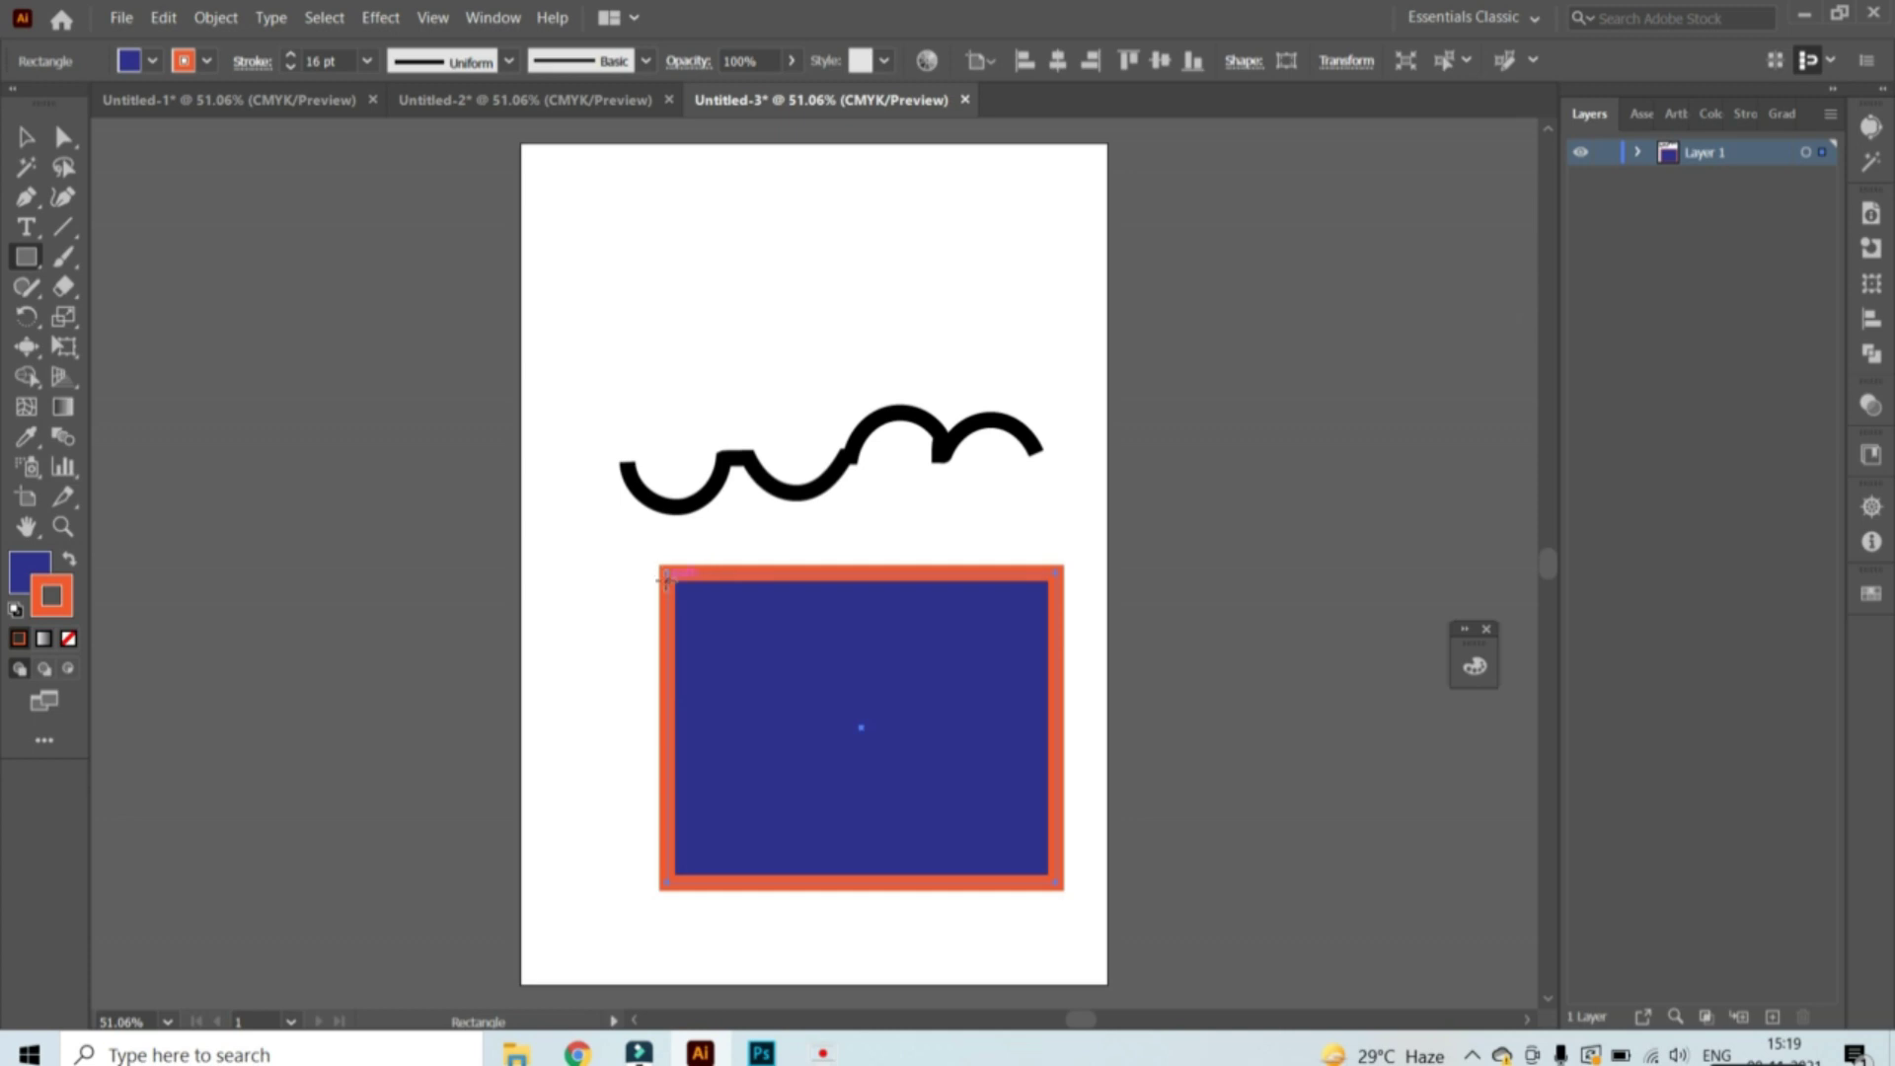
Undo a stray small rectangle and dismiss the rectangle size dialog
{"action": "left_click_drag", "start_coordinate": [663, 578], "coordinate": [641, 588]}
{"action": "key", "text": "ctrl+z"}
{"action": "left_click", "coordinate": [668, 628]}
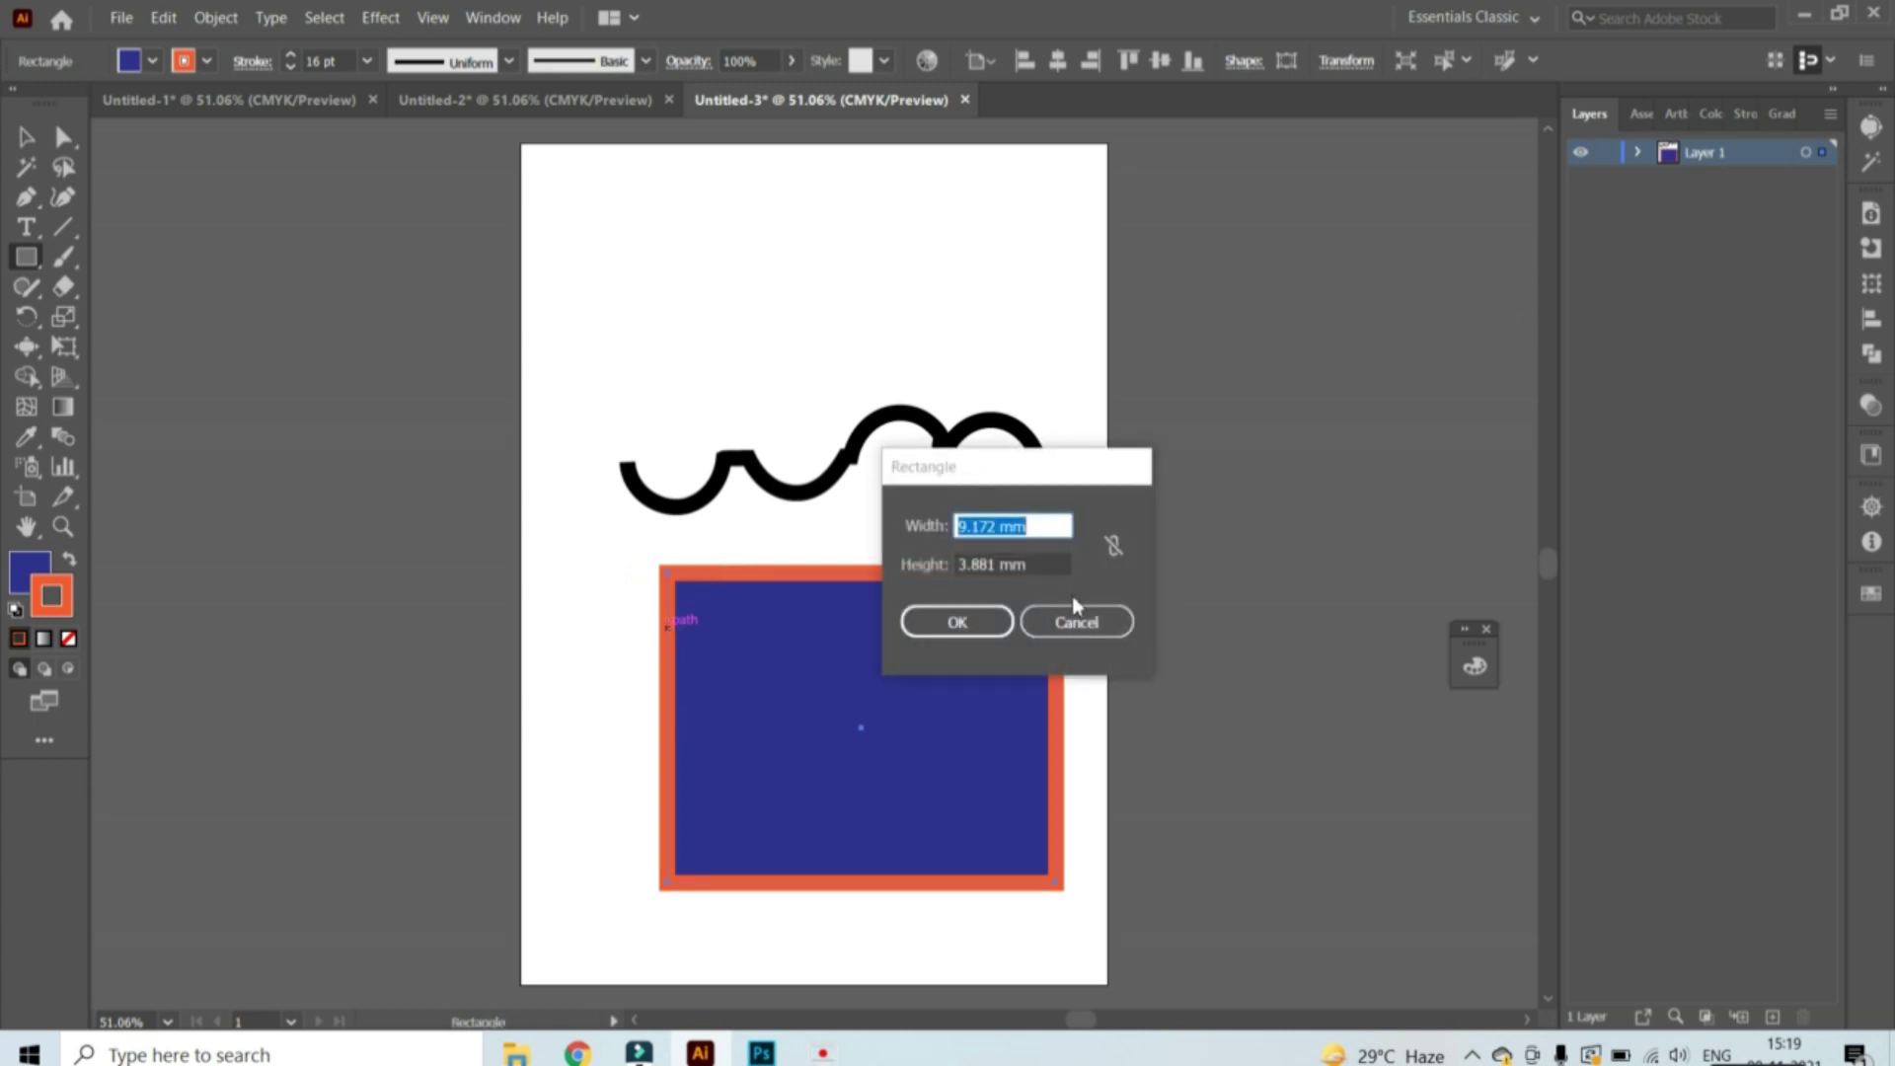
{"action": "left_click", "coordinate": [1075, 621]}
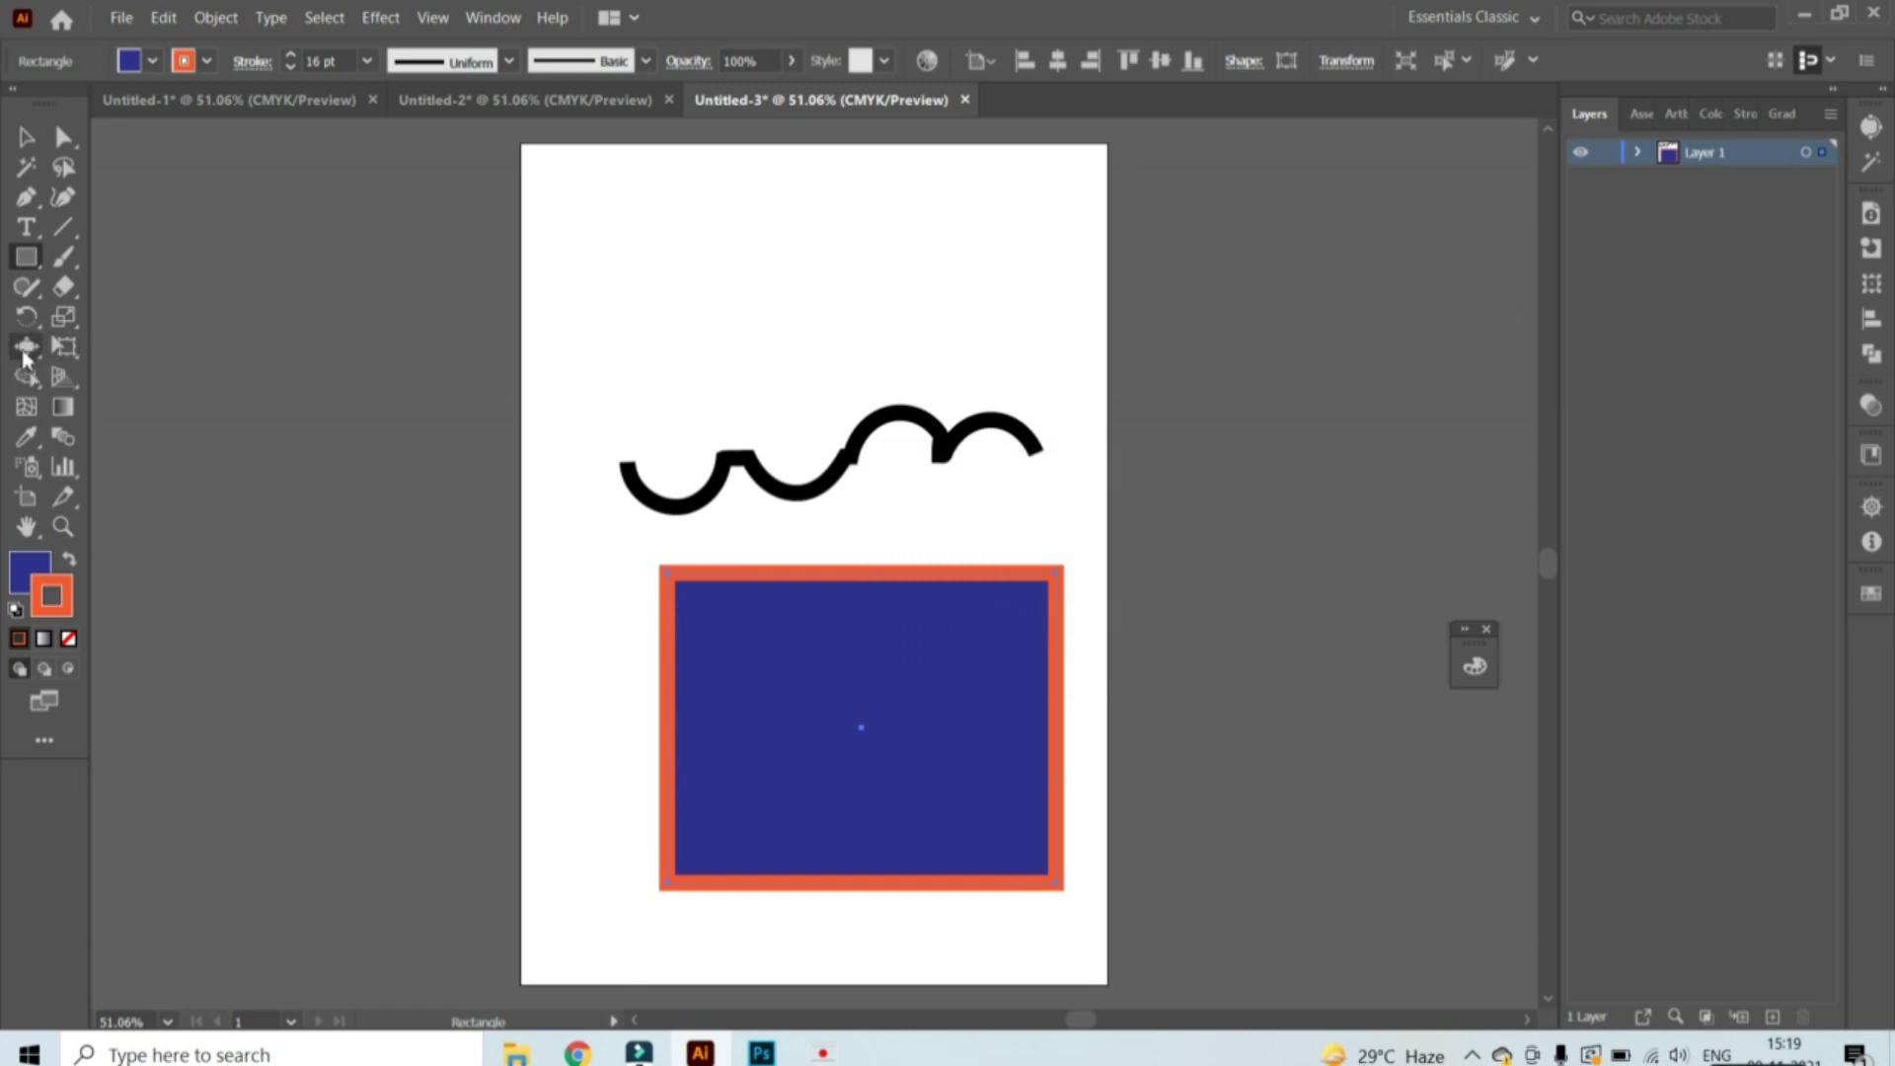
{"action": "left_click", "coordinate": [27, 348]}
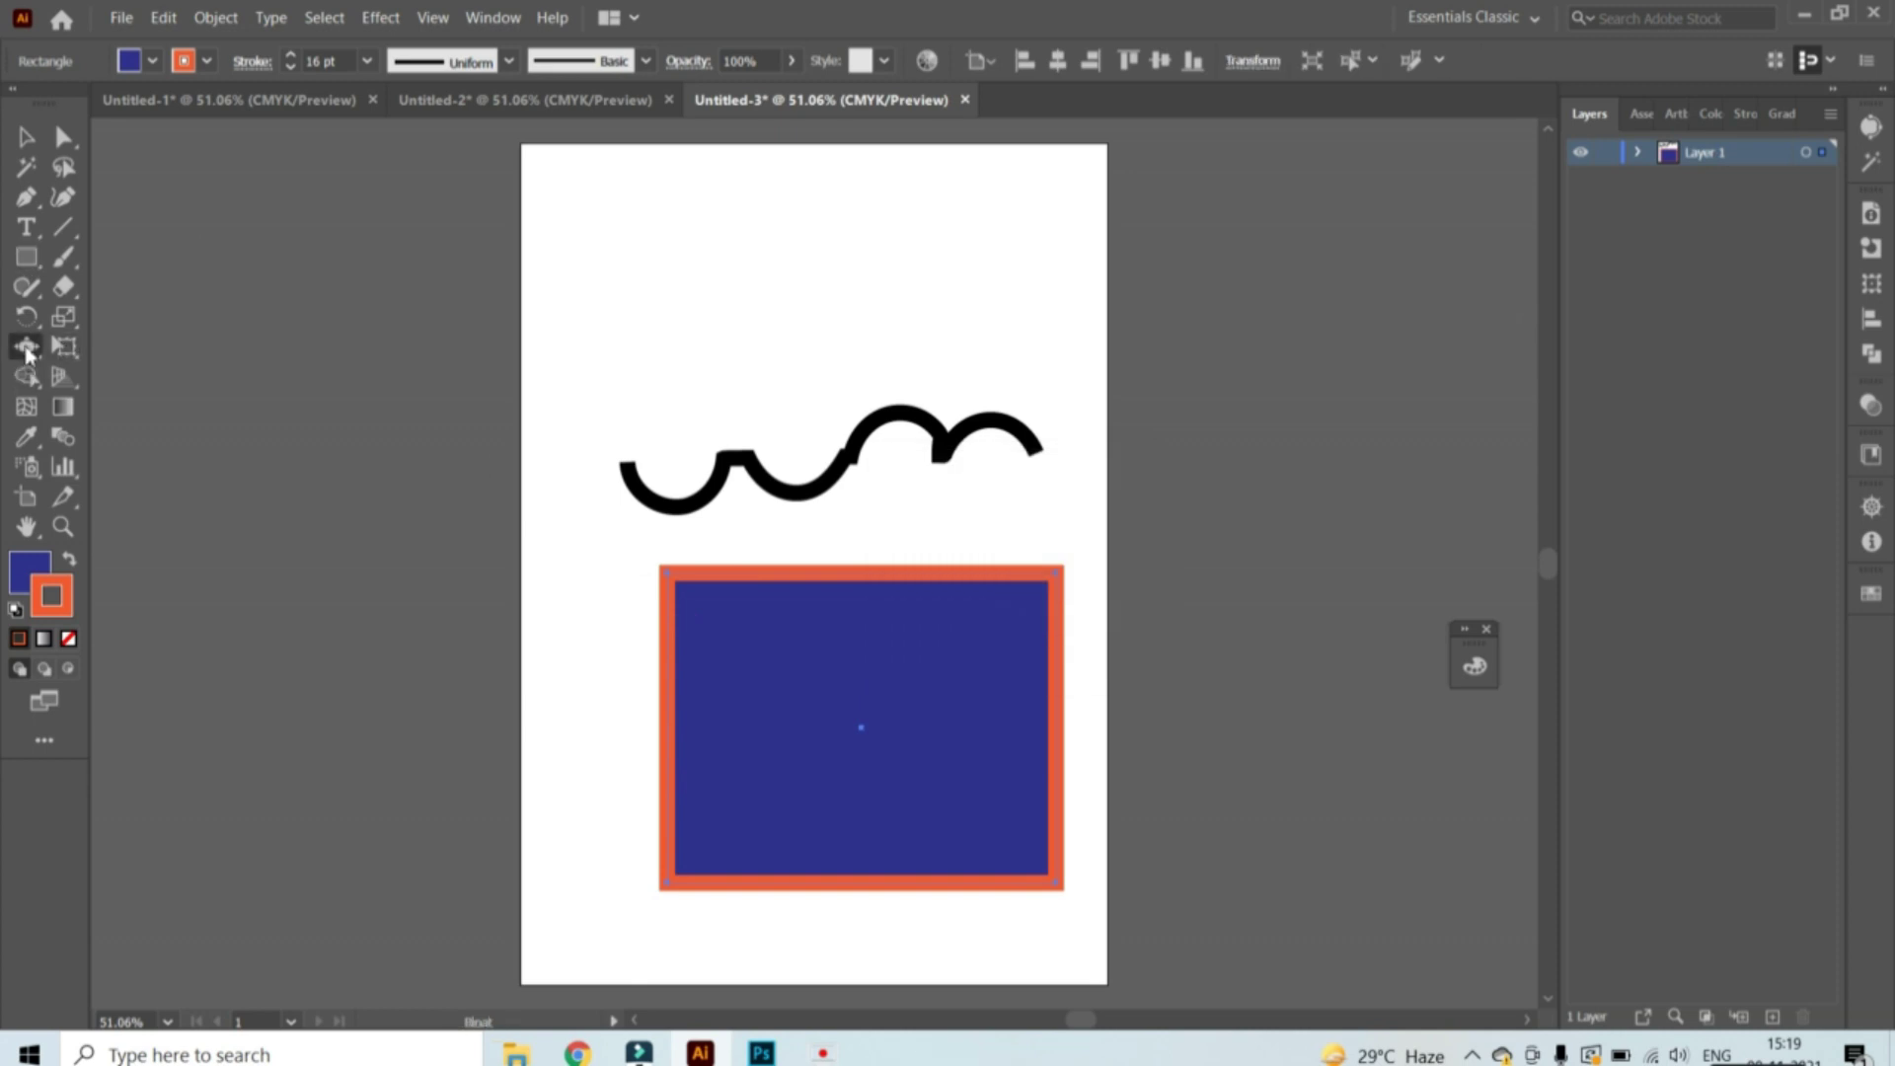
Bloat two rounded notches into the rectangle's left edge and one into its bottom-left edge
{"action": "left_click", "coordinate": [650, 714]}
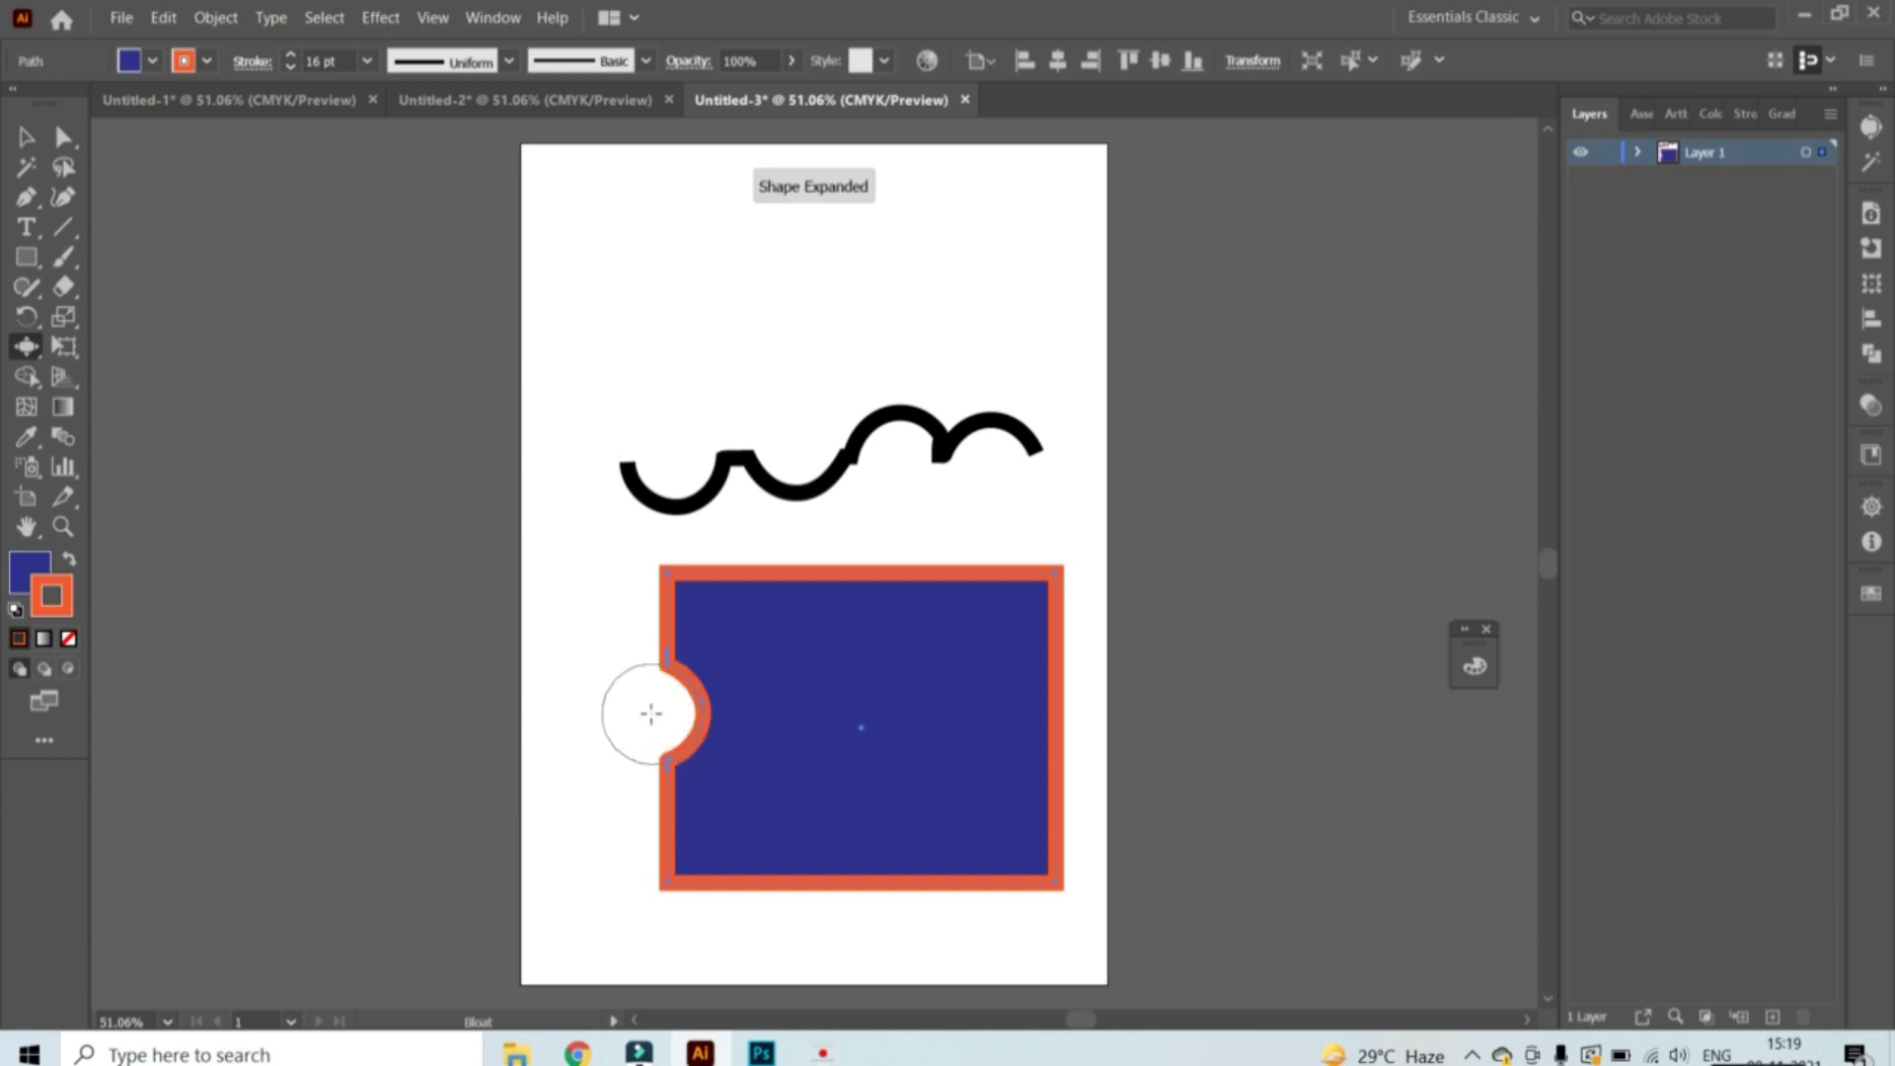
{"action": "left_click", "coordinate": [645, 836]}
{"action": "left_click", "coordinate": [762, 883]}
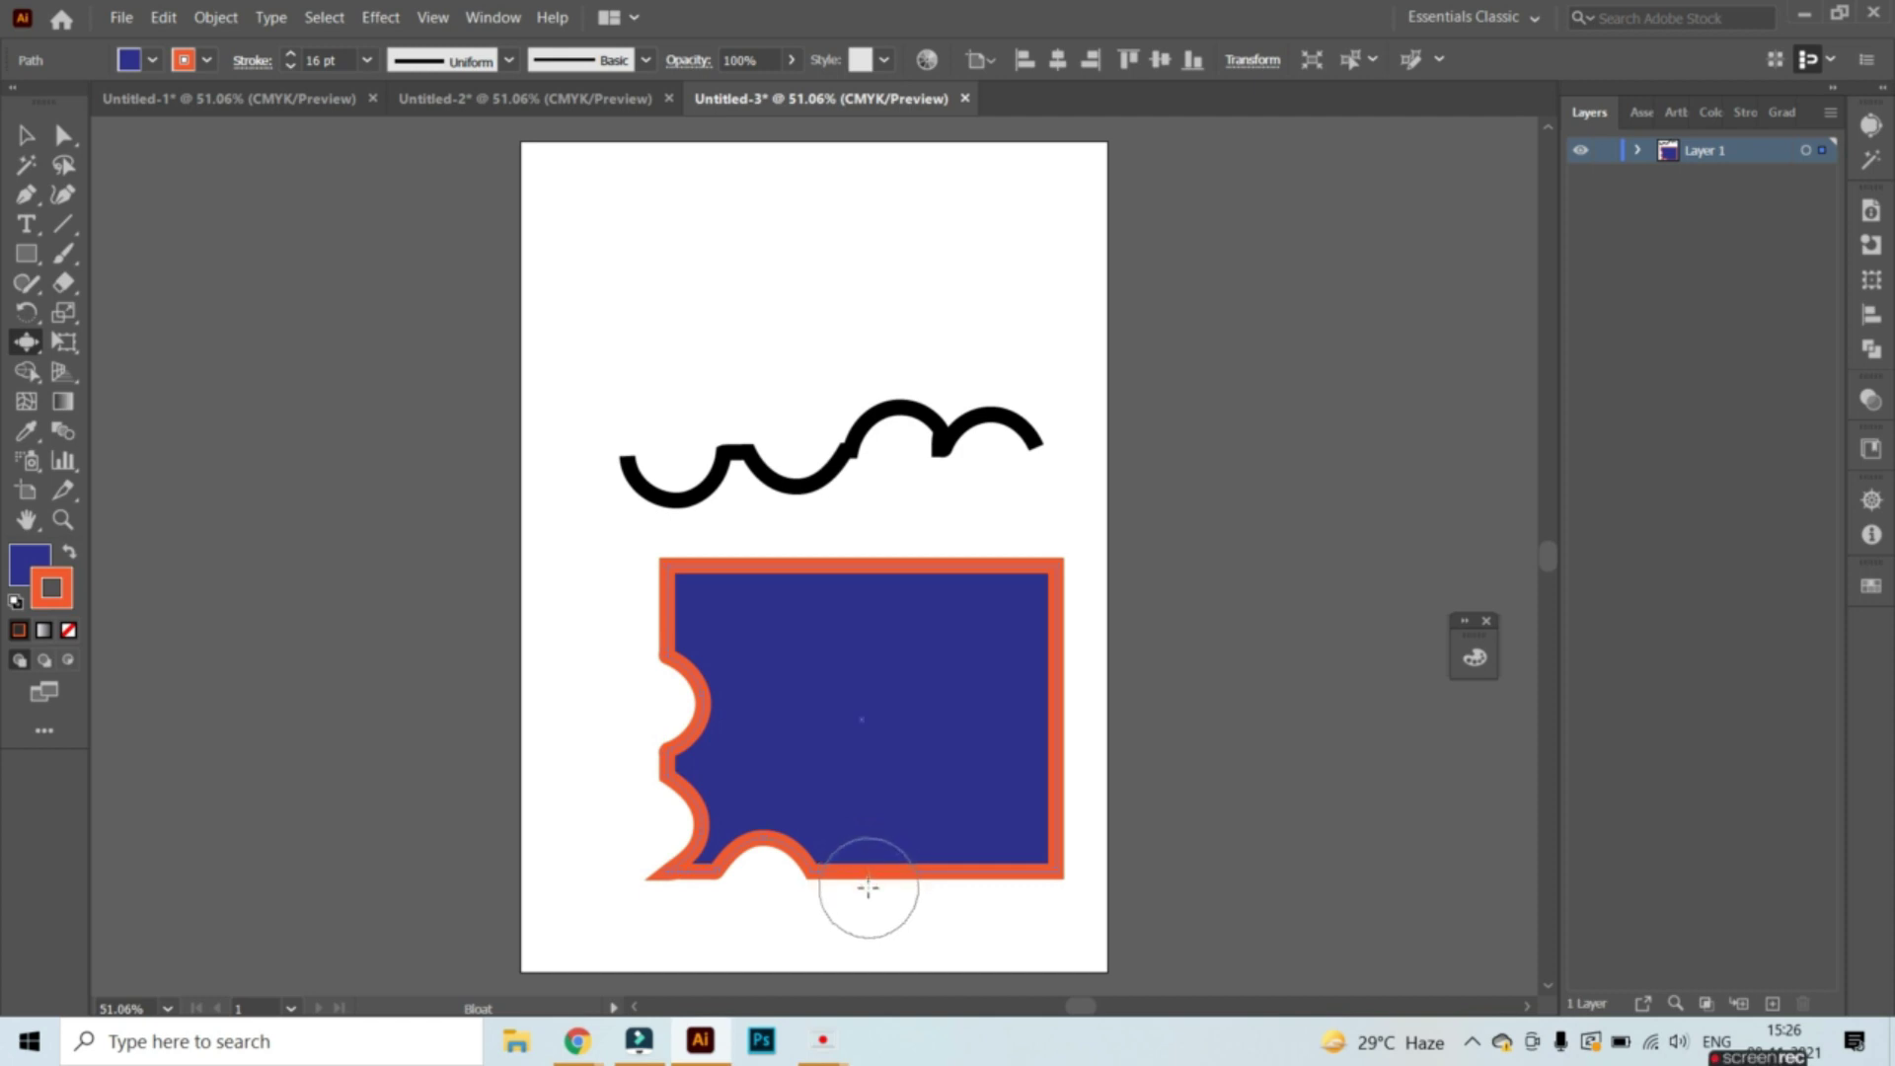
Push scallops along the bottom edge, then bumps up the right edge, top-right corner and top edge
{"action": "left_click", "coordinate": [868, 889]}
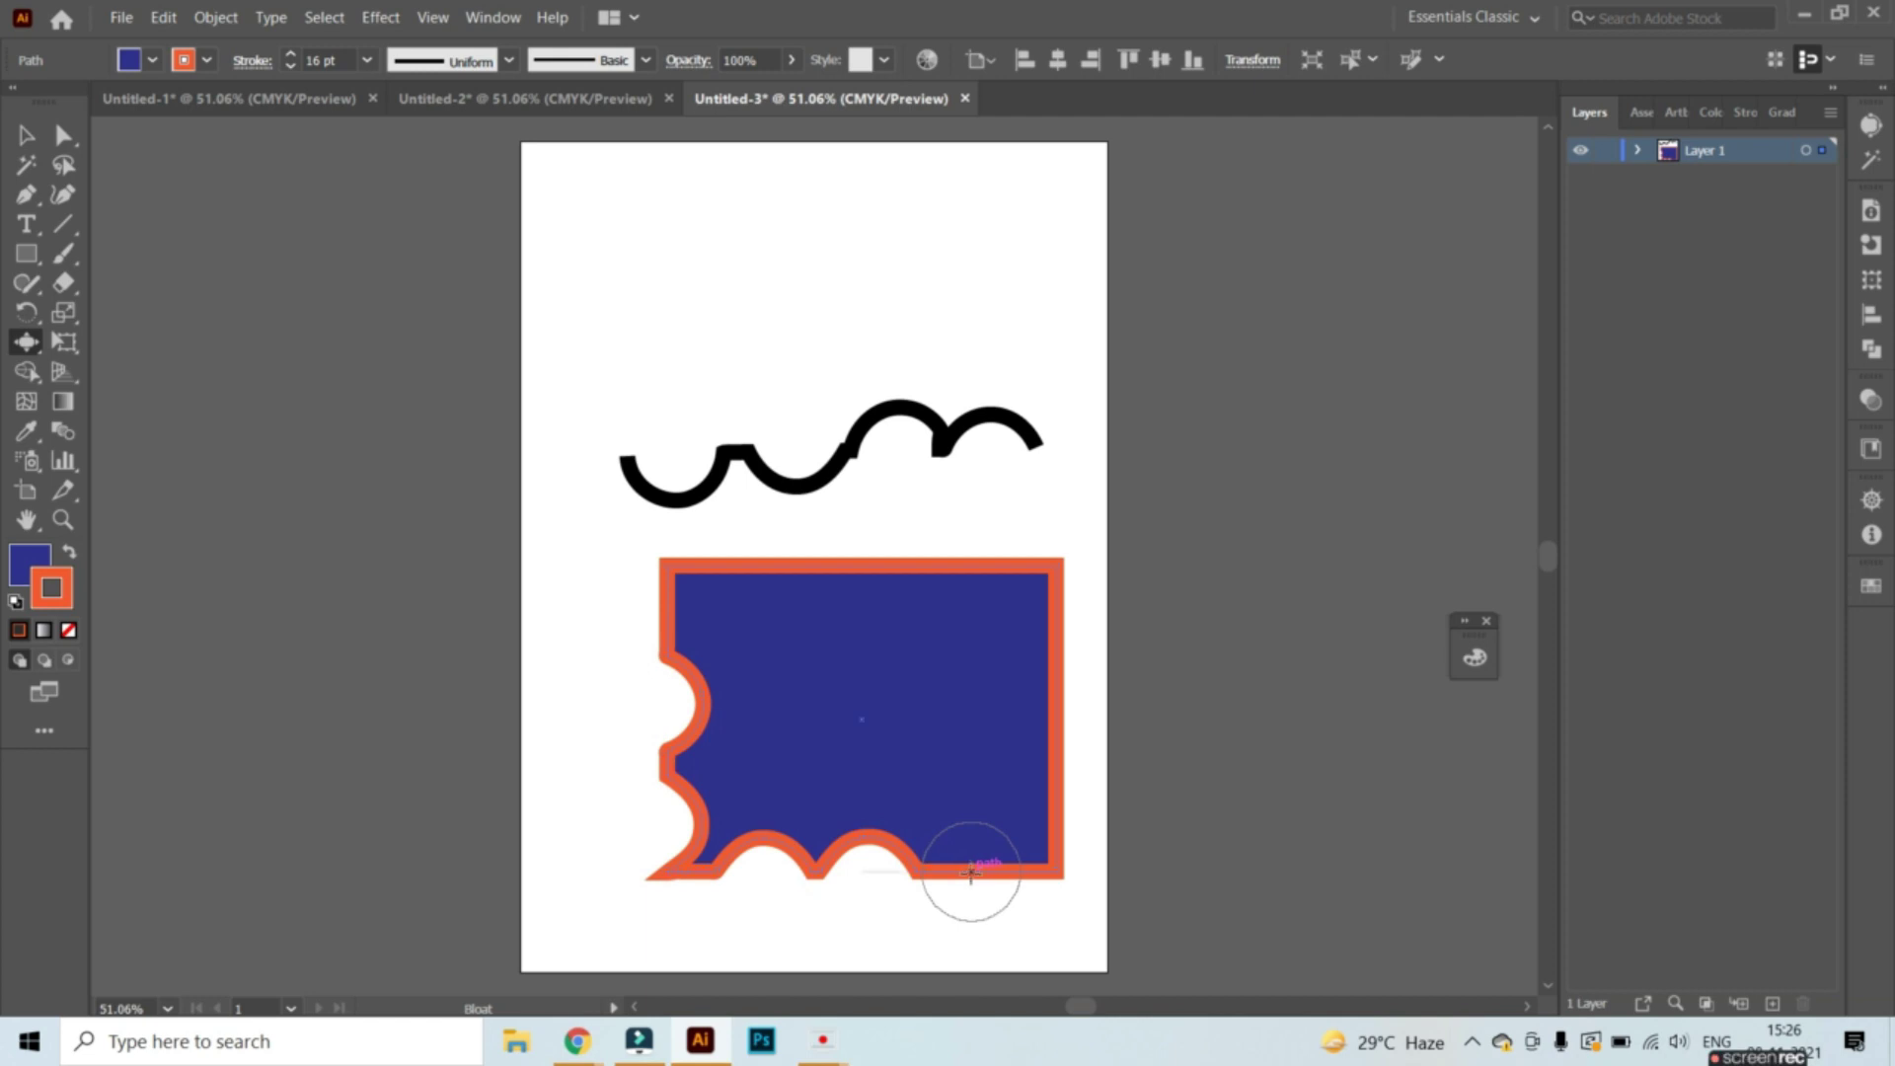
{"action": "left_click_drag", "start_coordinate": [973, 879], "coordinate": [1055, 867]}
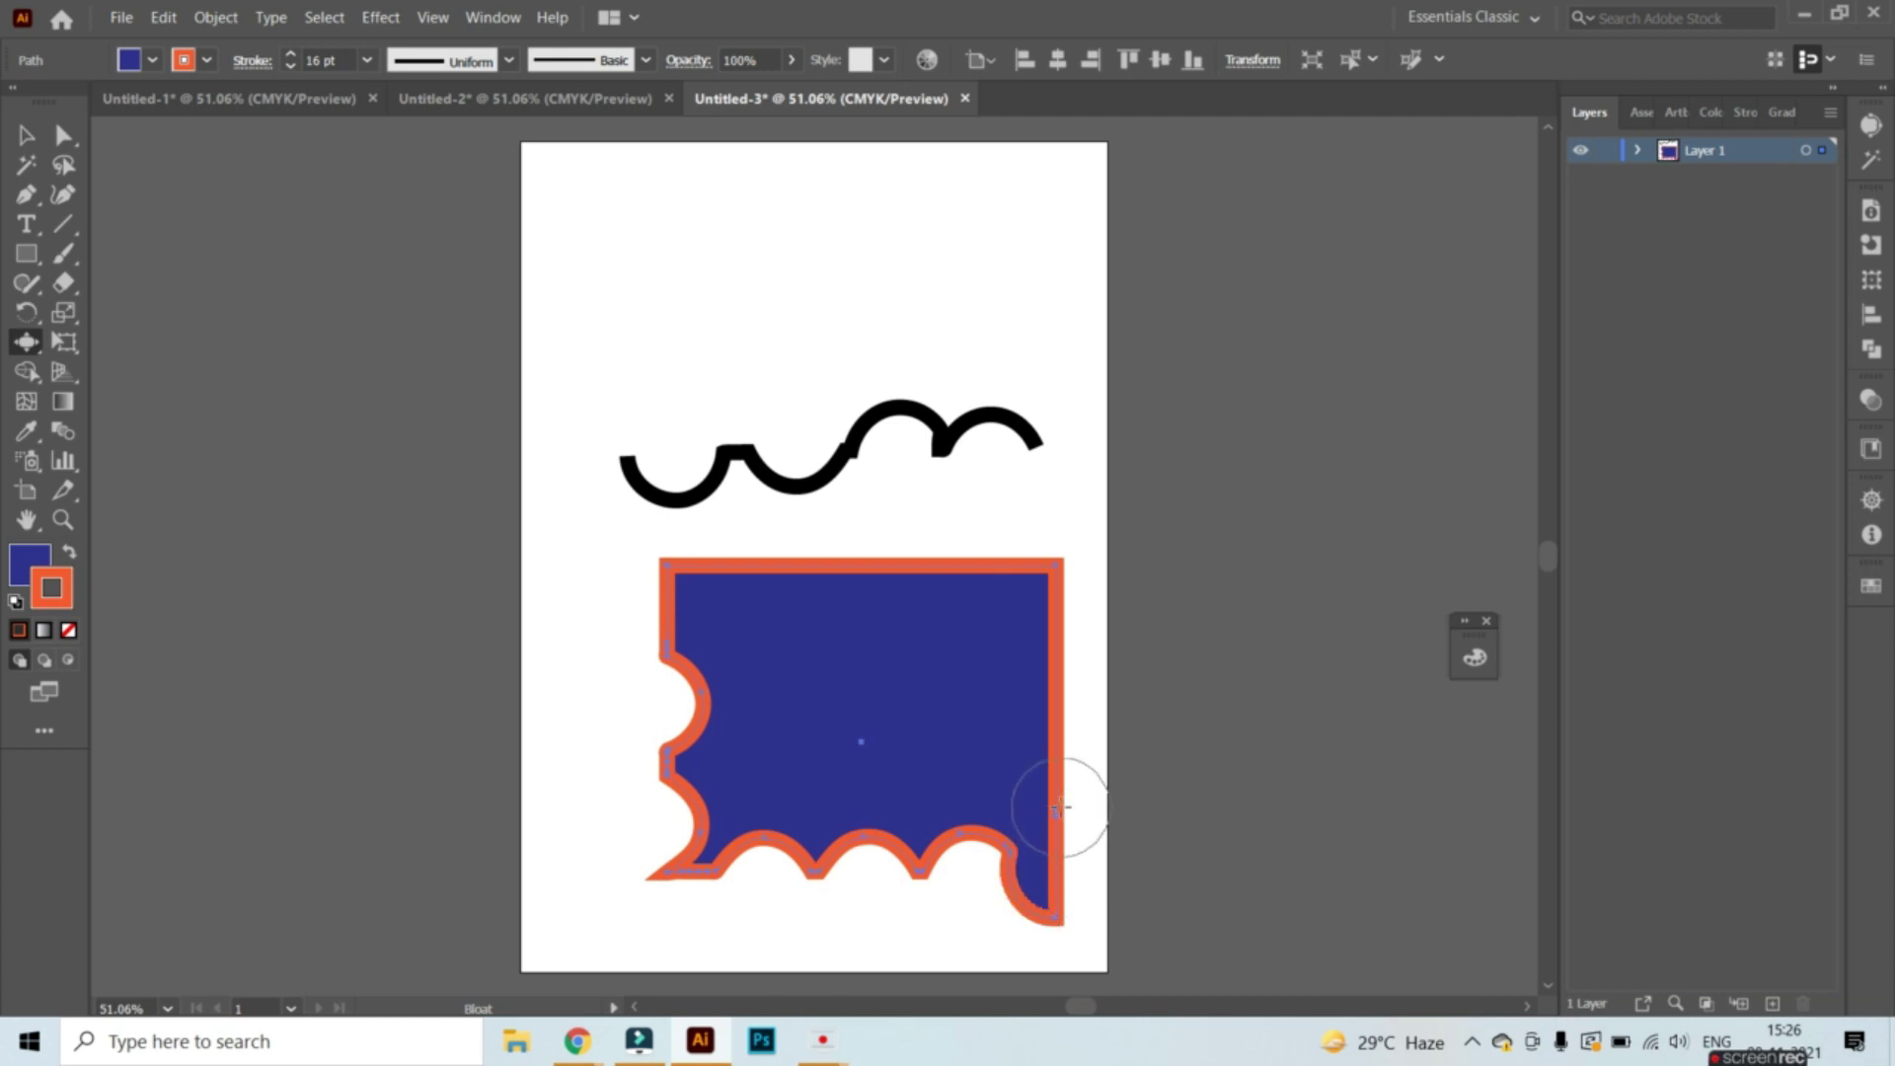
{"action": "left_click_drag", "start_coordinate": [1057, 808], "coordinate": [1057, 805]}
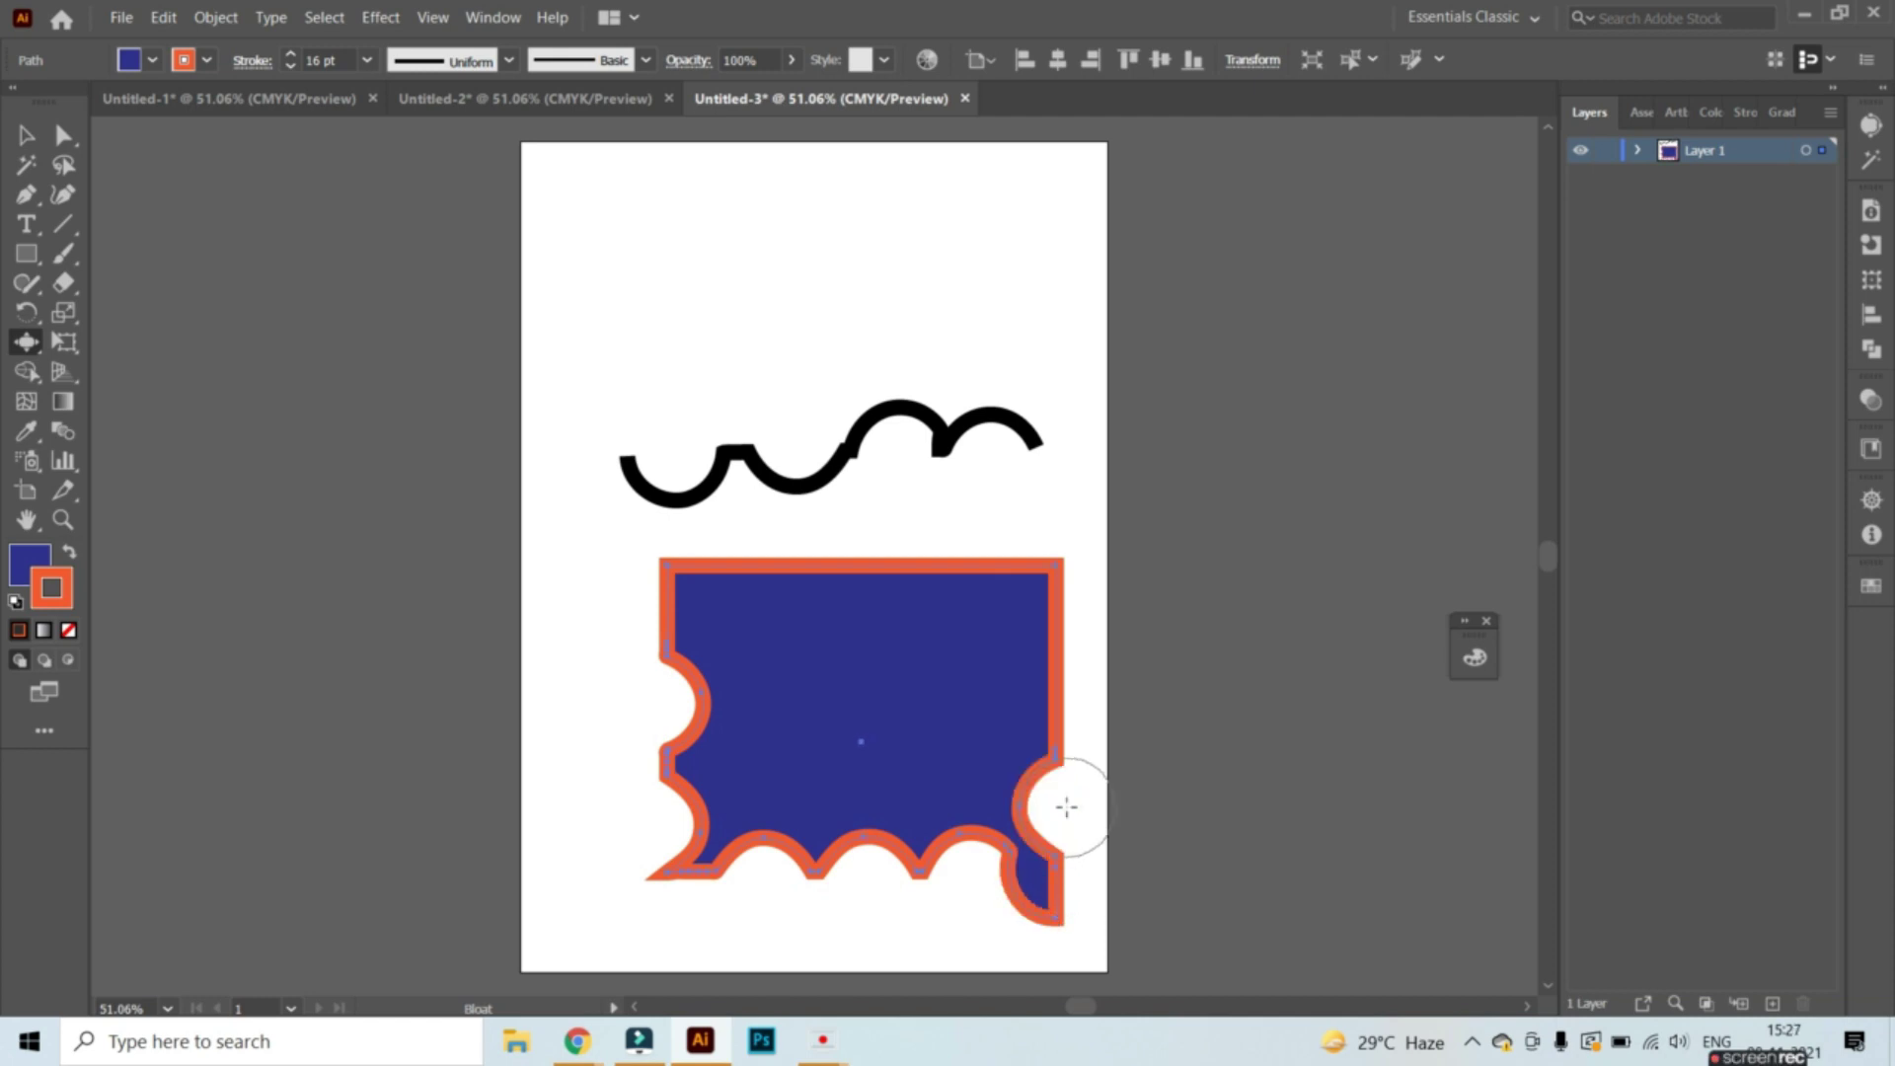
{"action": "left_click_drag", "start_coordinate": [1057, 707], "coordinate": [1058, 707]}
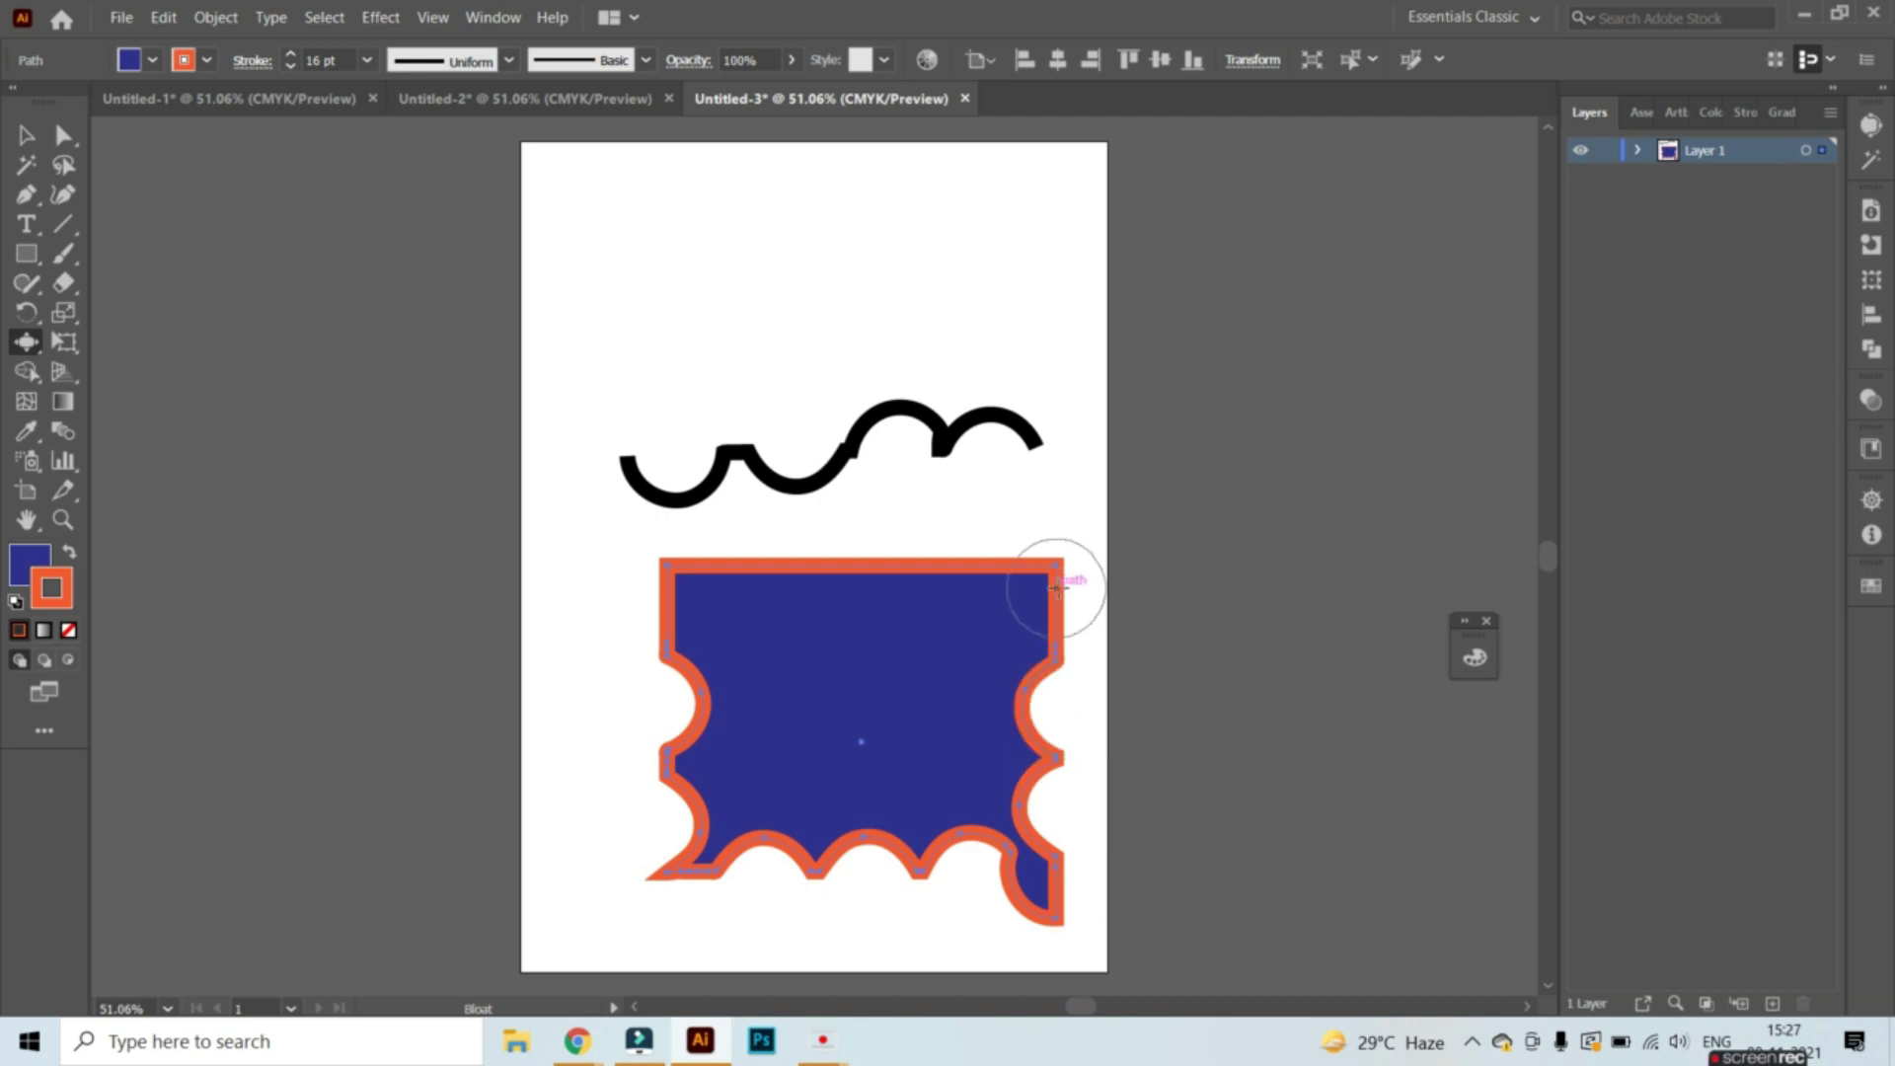
{"action": "left_click_drag", "start_coordinate": [1057, 588], "coordinate": [1059, 589]}
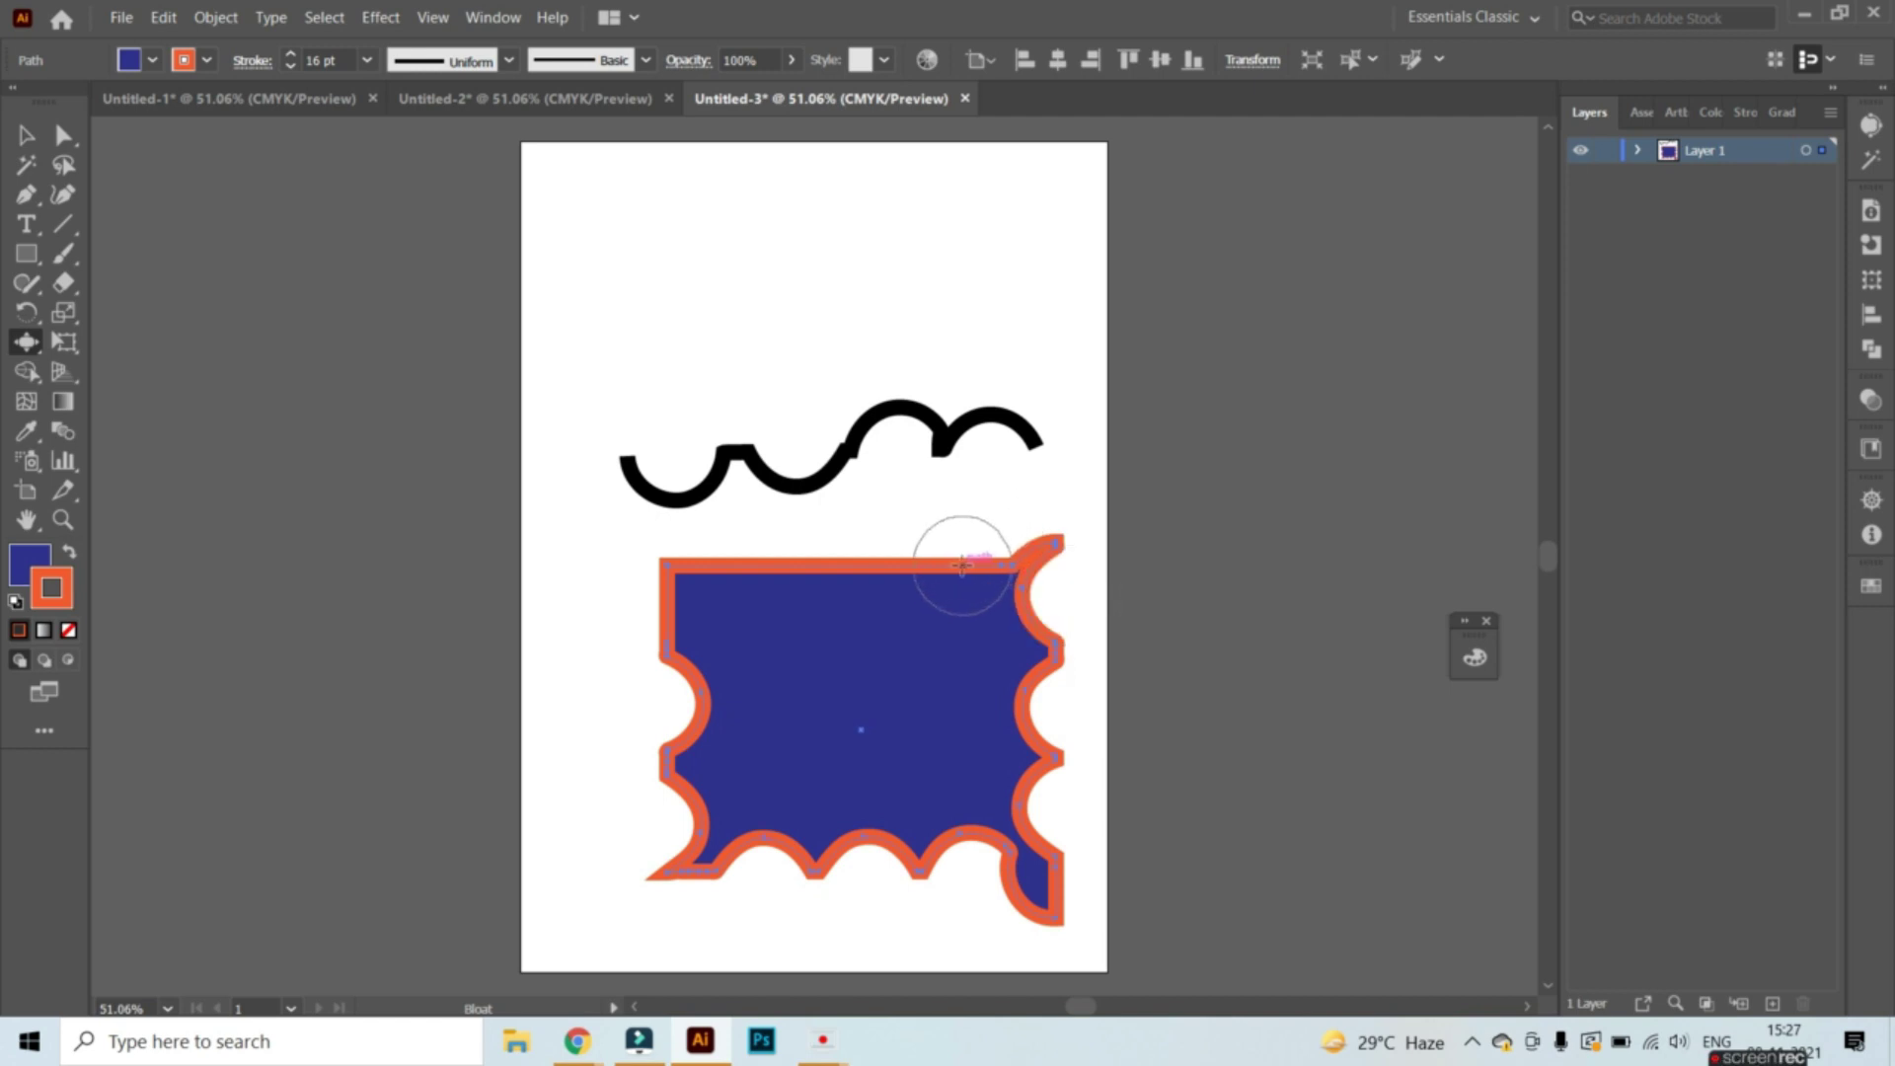
{"action": "mouse_move", "coordinate": [968, 565]}
{"action": "left_mouse_down"}
{"action": "mouse_move", "coordinate": [678, 582]}
{"action": "mouse_move", "coordinate": [696, 664]}
{"action": "mouse_move", "coordinate": [641, 765]}
{"action": "mouse_move", "coordinate": [657, 815]}
{"action": "mouse_move", "coordinate": [713, 866]}
{"action": "mouse_move", "coordinate": [803, 880]}
{"action": "mouse_move", "coordinate": [910, 847]}
{"action": "mouse_move", "coordinate": [901, 879]}
{"action": "mouse_move", "coordinate": [975, 844]}
{"action": "mouse_move", "coordinate": [1015, 851]}
{"action": "left_mouse_up"}
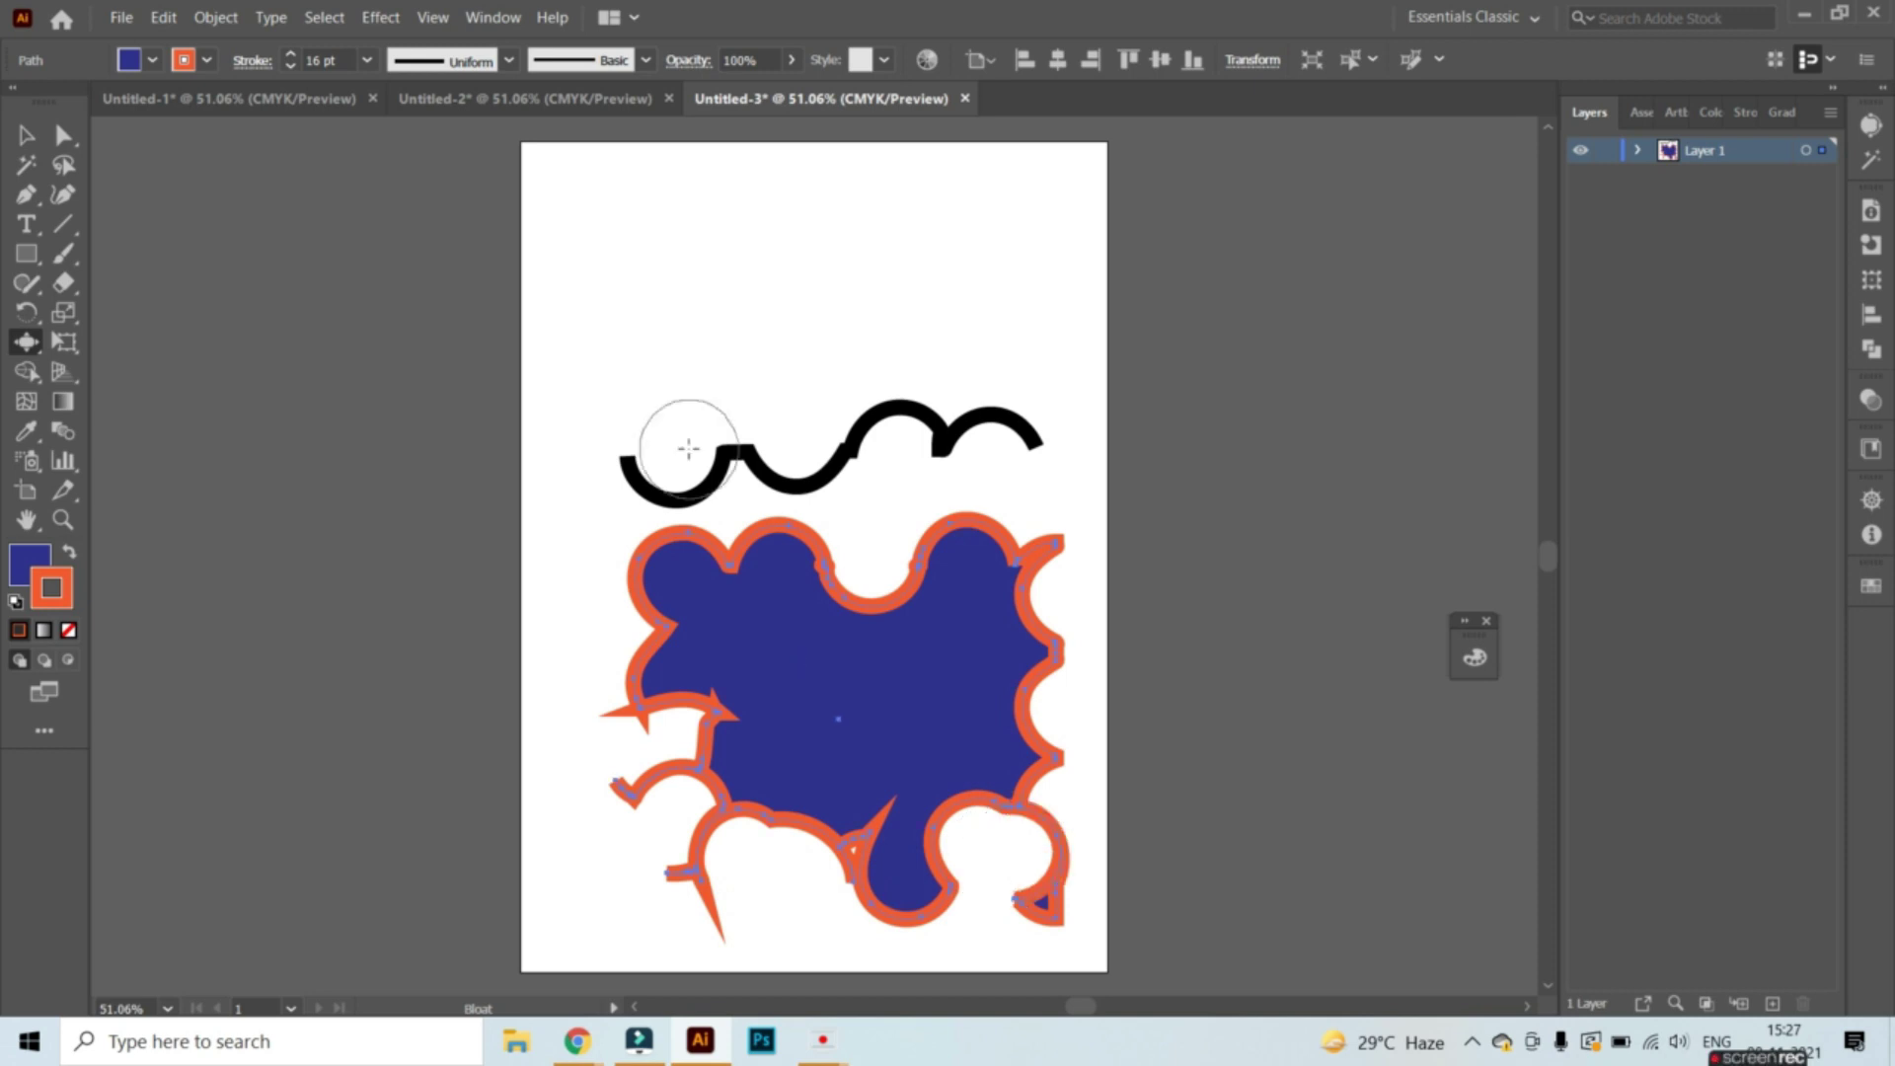
Delete the distorted blob and the wavy black line
{"action": "left_click", "coordinate": [26, 134]}
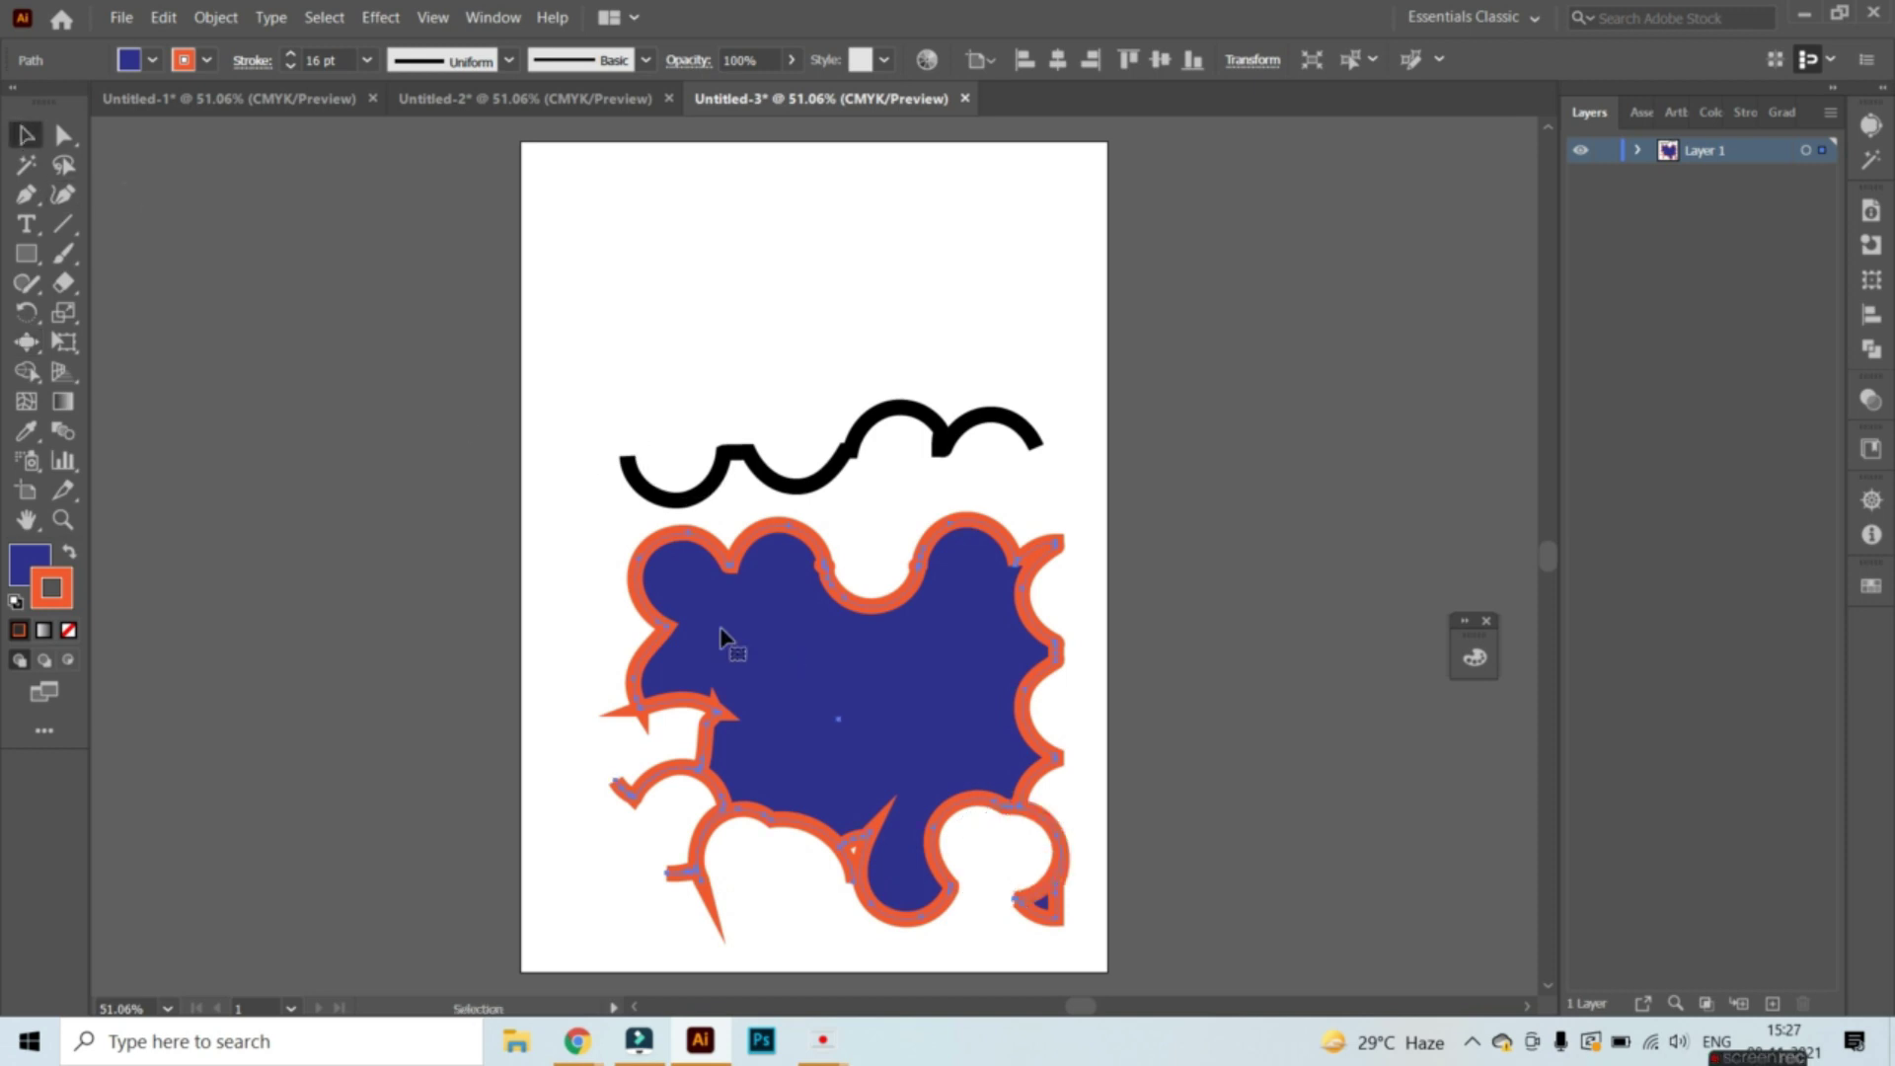
{"action": "key", "text": "Delete"}
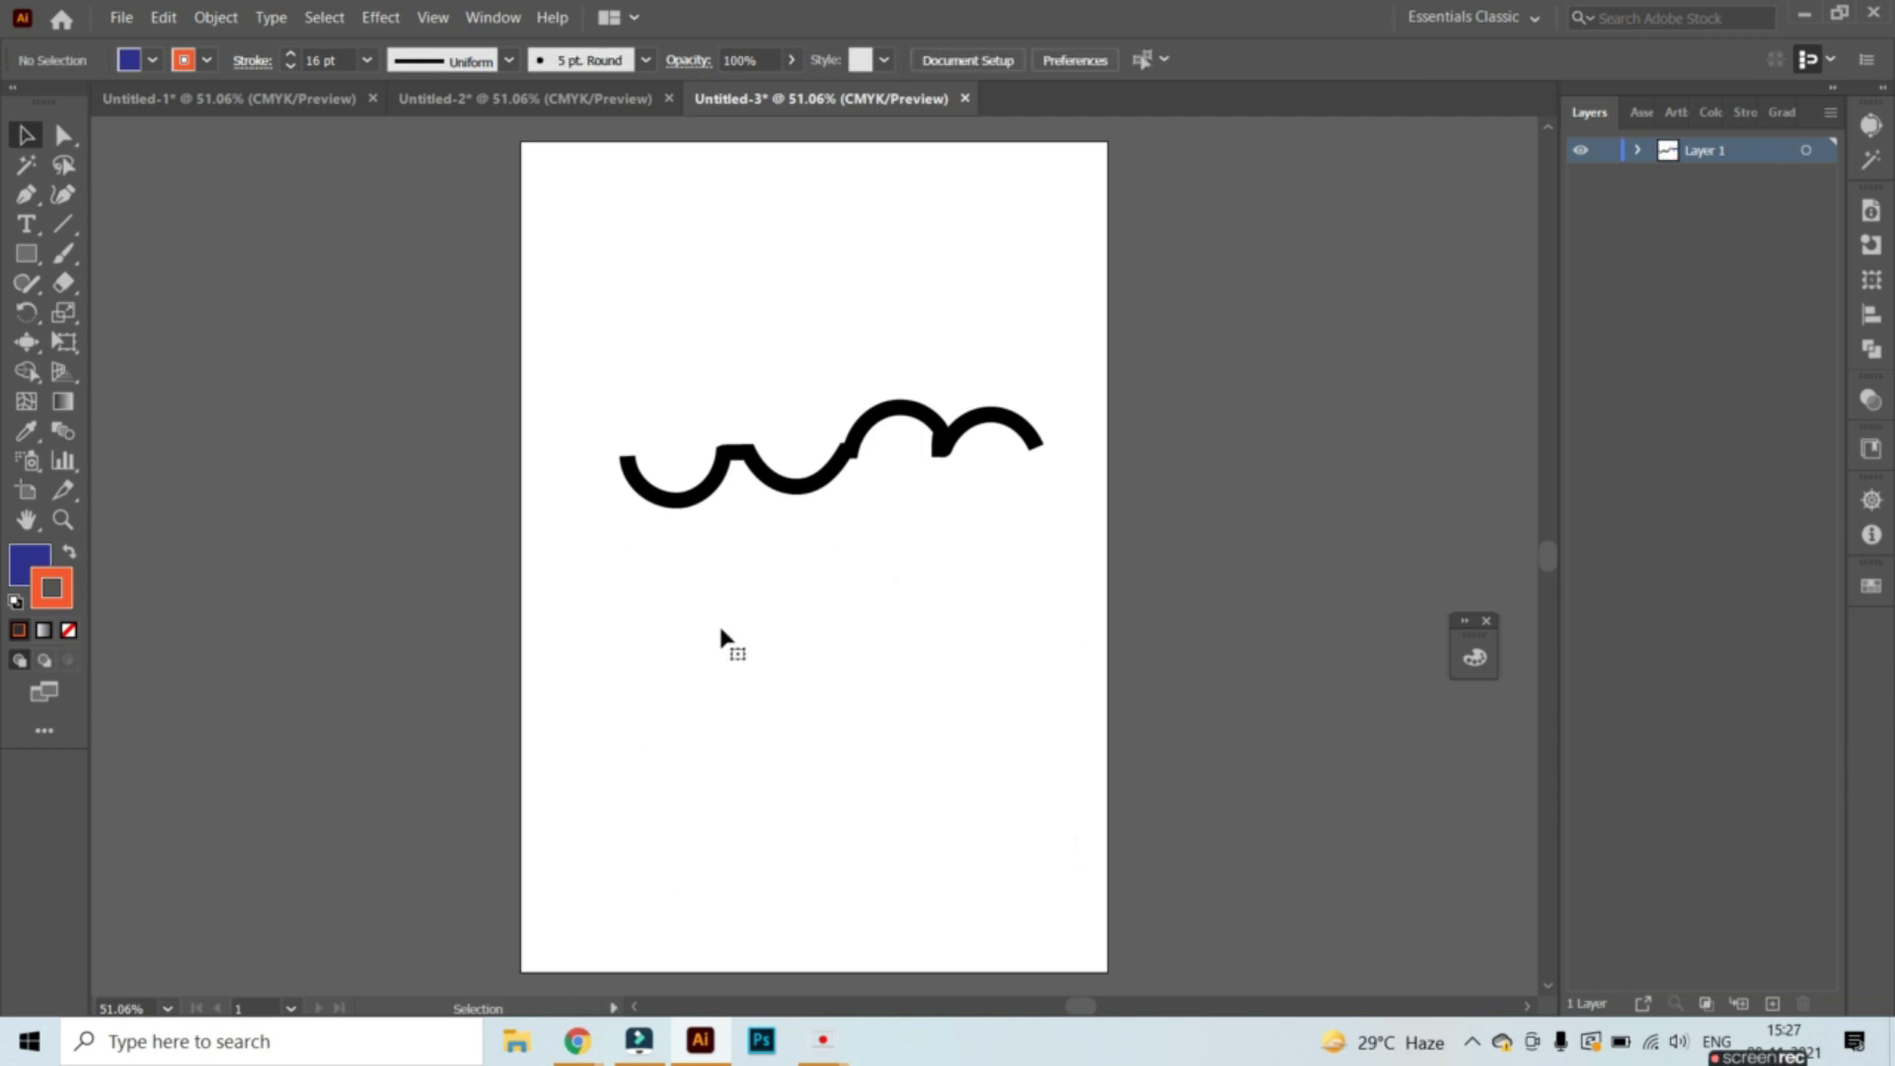
{"action": "left_click", "coordinate": [709, 491]}
{"action": "key", "text": "Delete"}
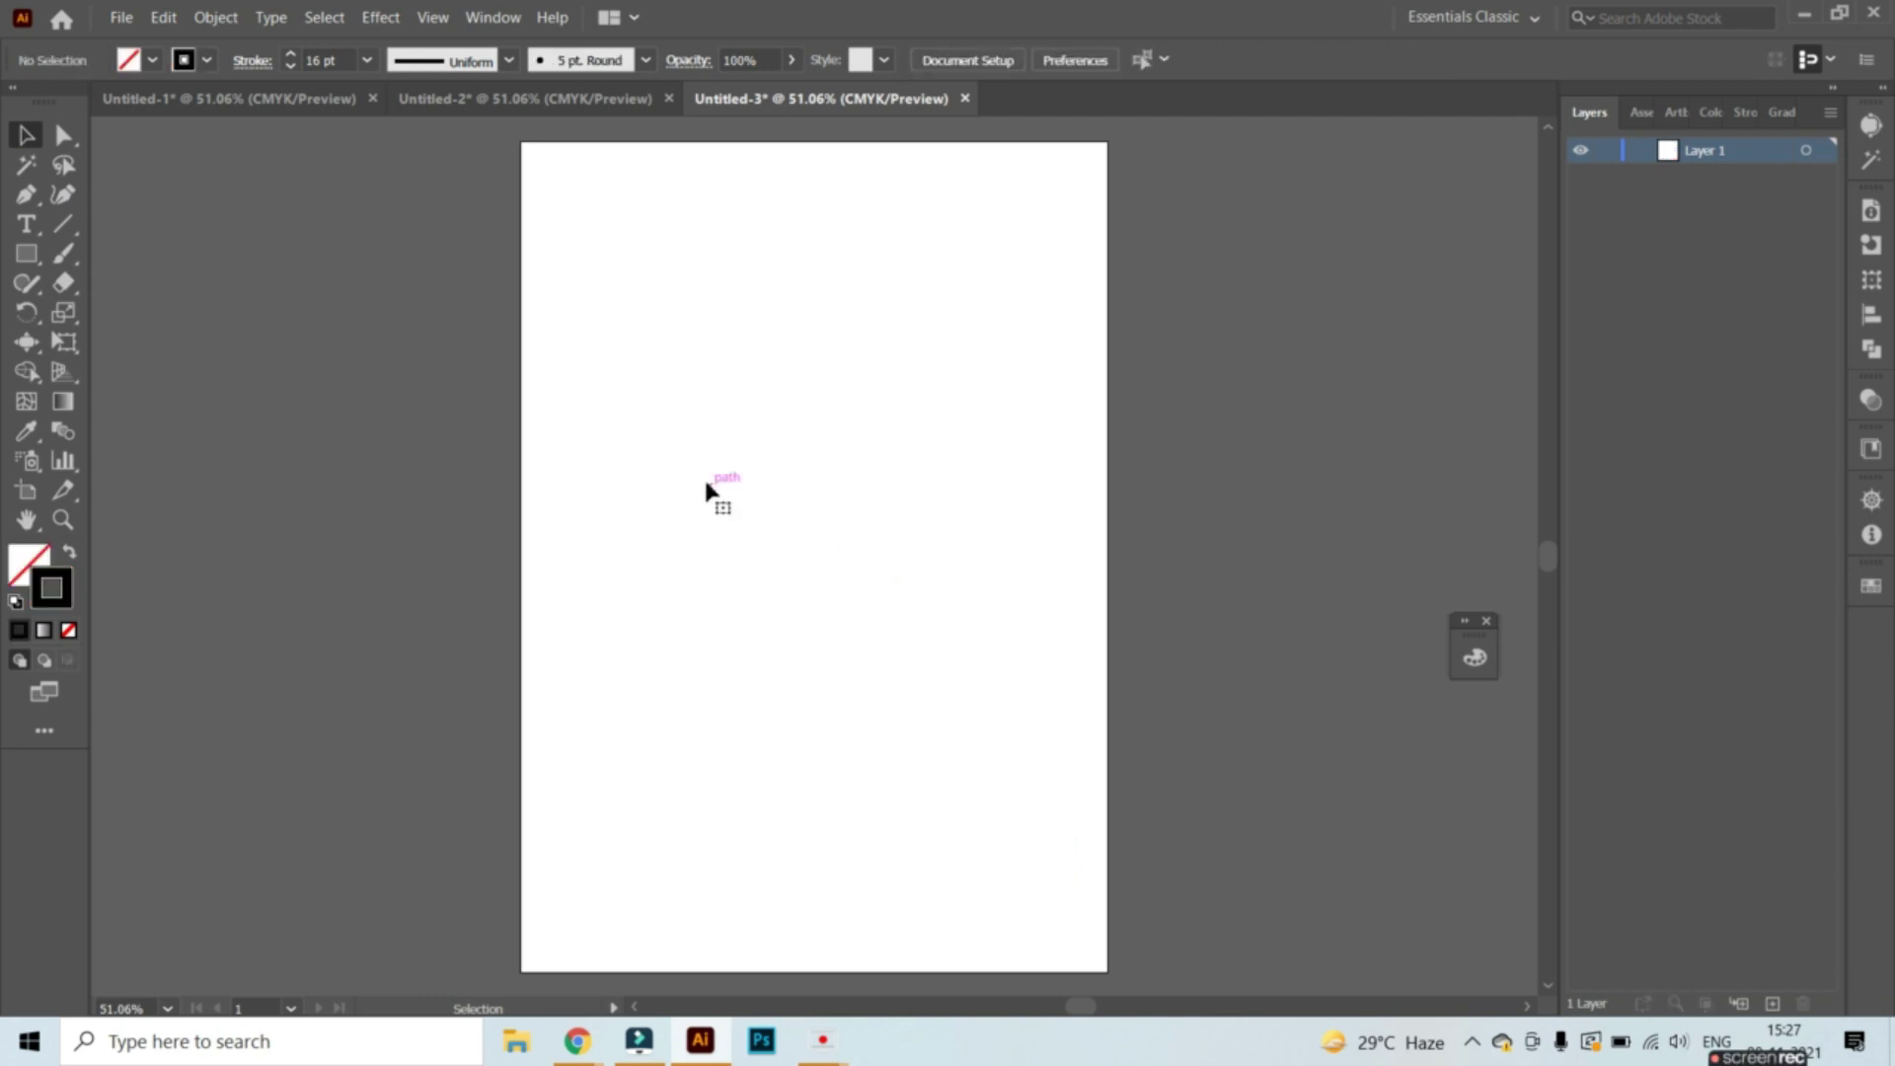
Draw a five-pointed star with the Star tool in the upper page
{"action": "left_click", "coordinate": [25, 259]}
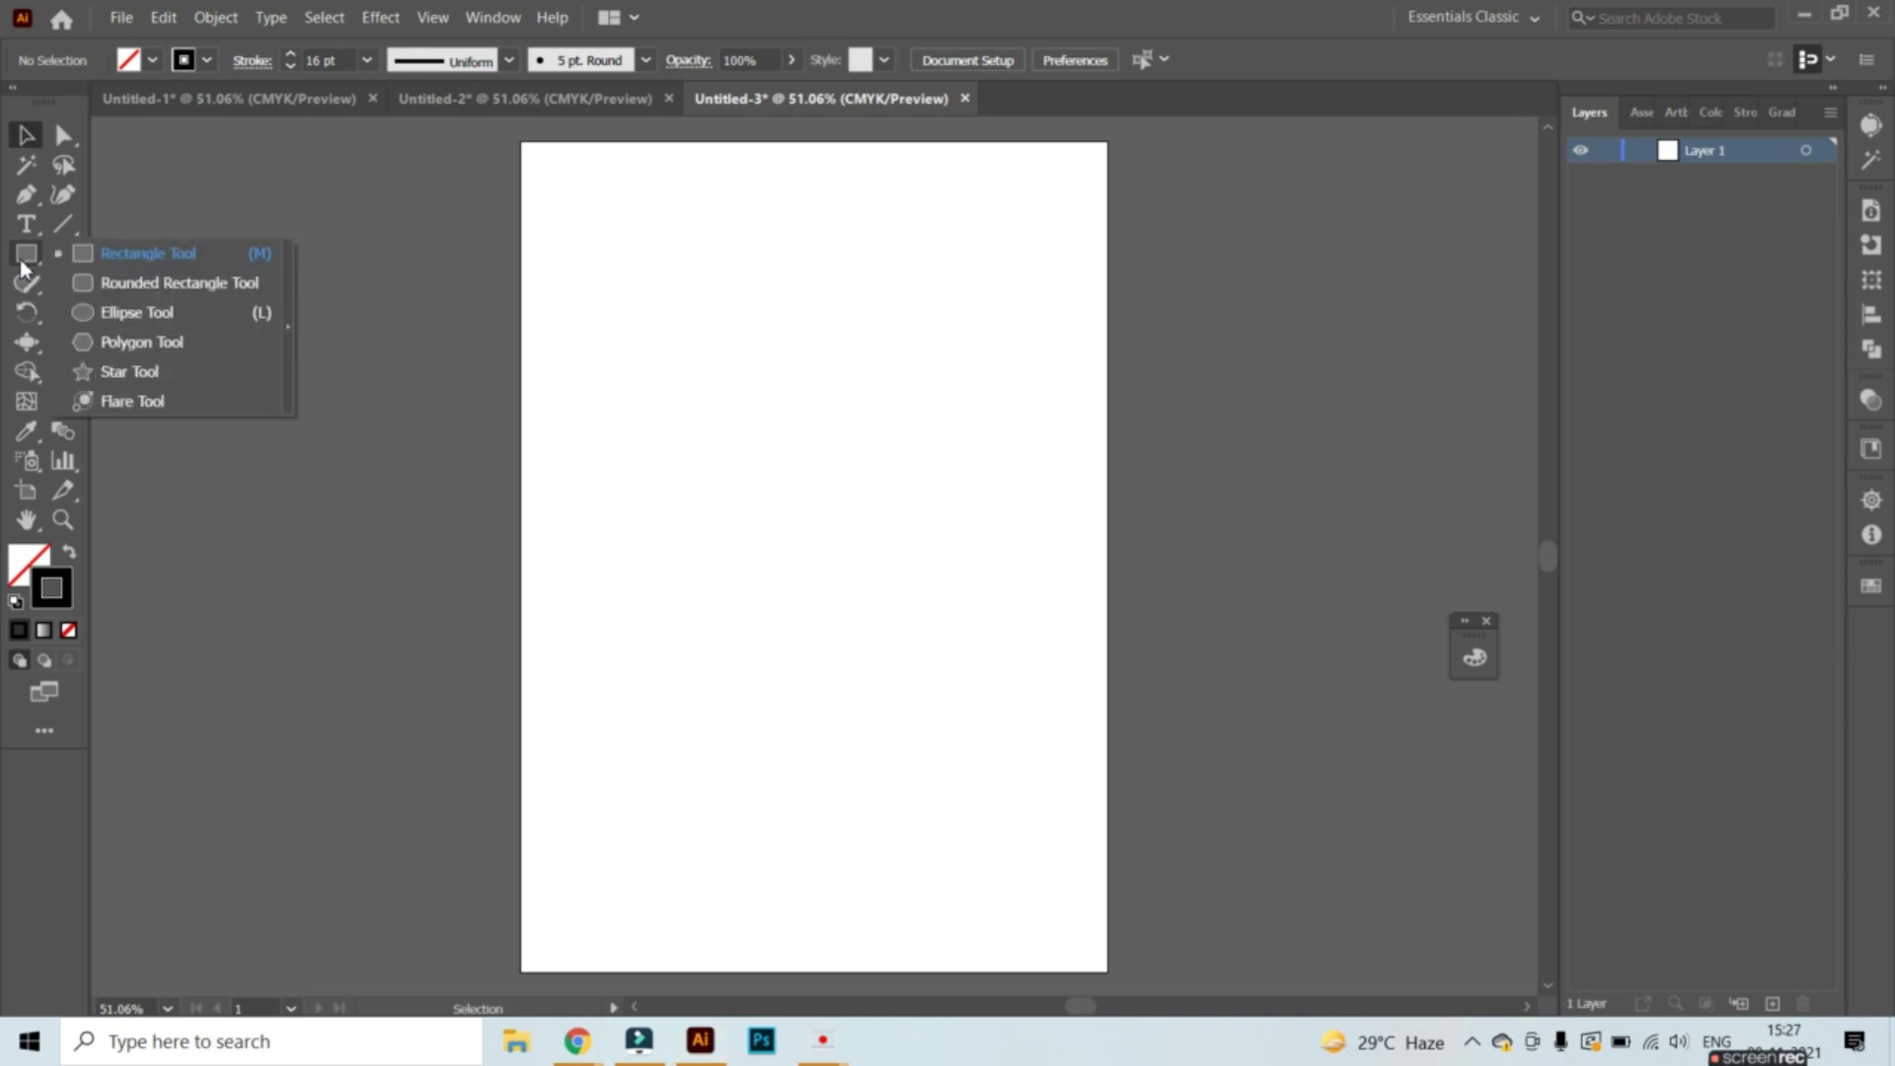
{"action": "left_click", "coordinate": [116, 373]}
{"action": "left_click_drag", "start_coordinate": [749, 428], "coordinate": [826, 515]}
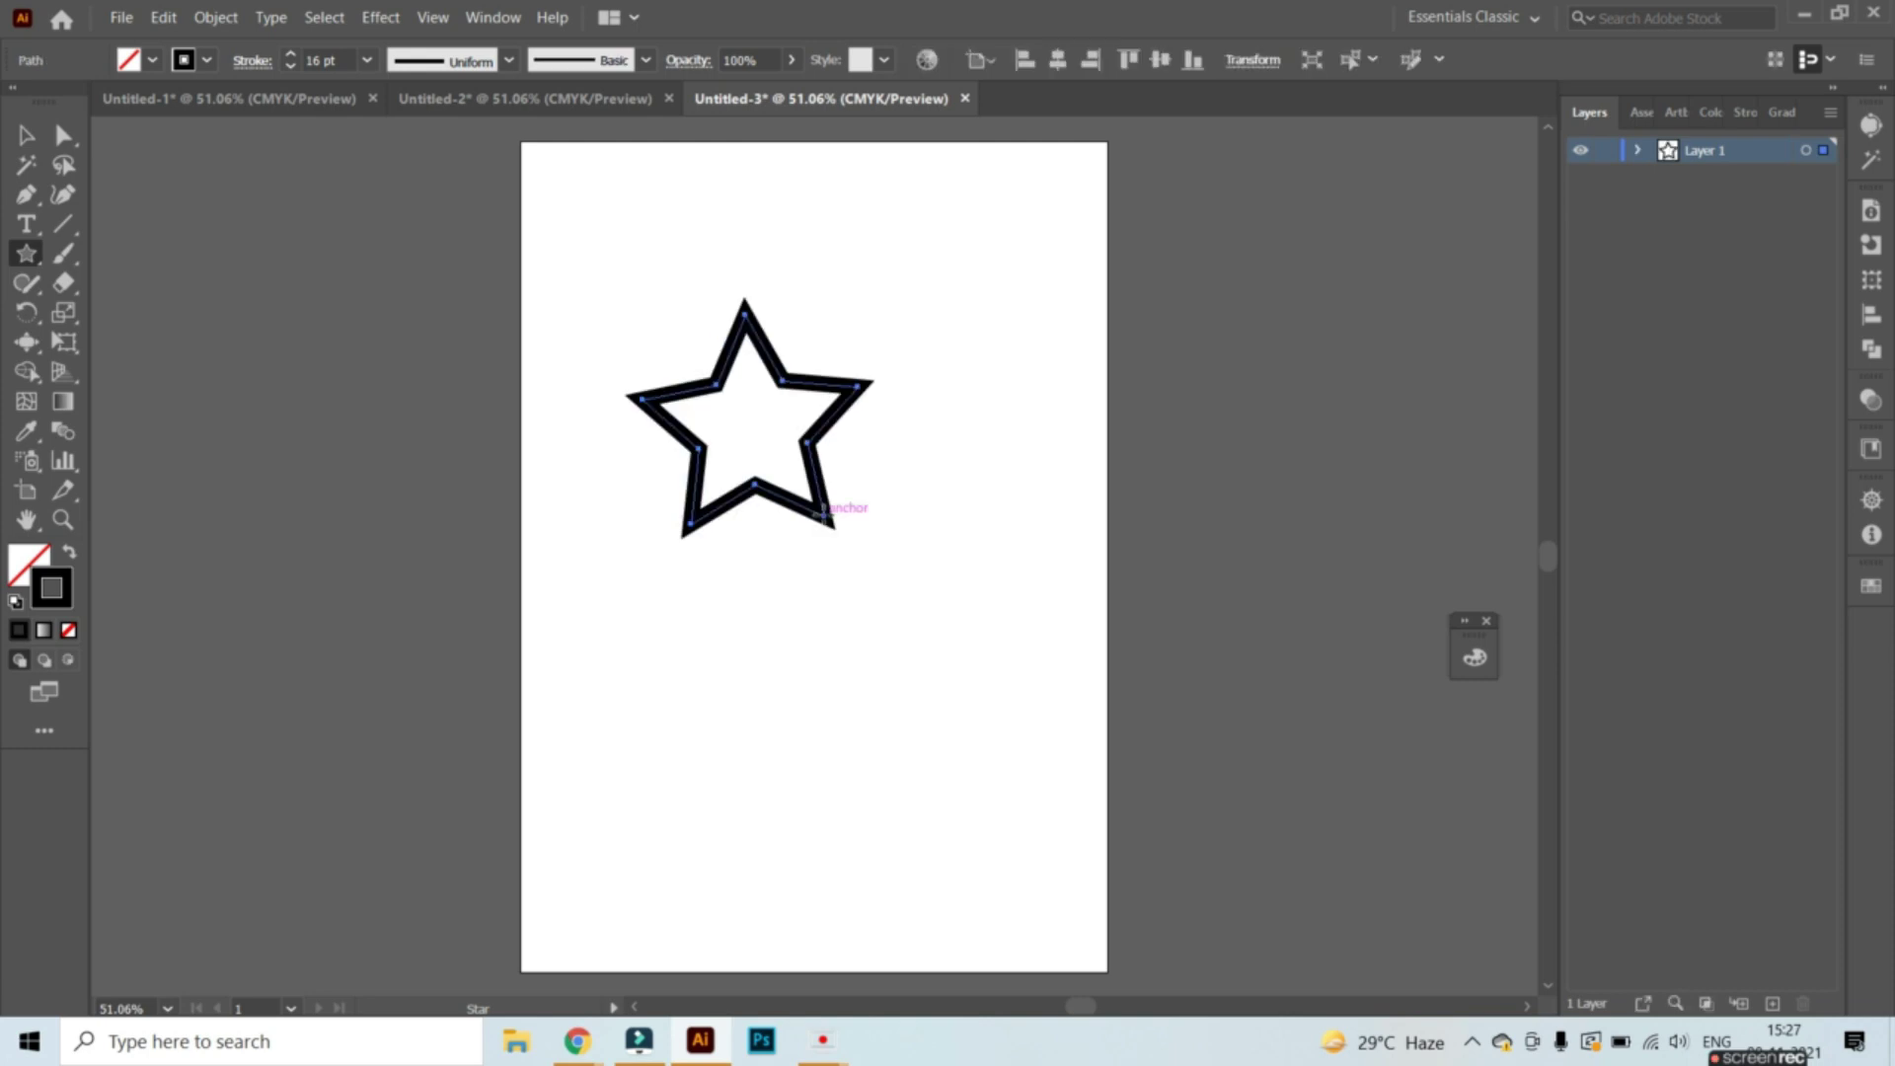
Fill the star with CMYK Blue, leaving the star settings unchanged
{"action": "left_click", "coordinate": [155, 61]}
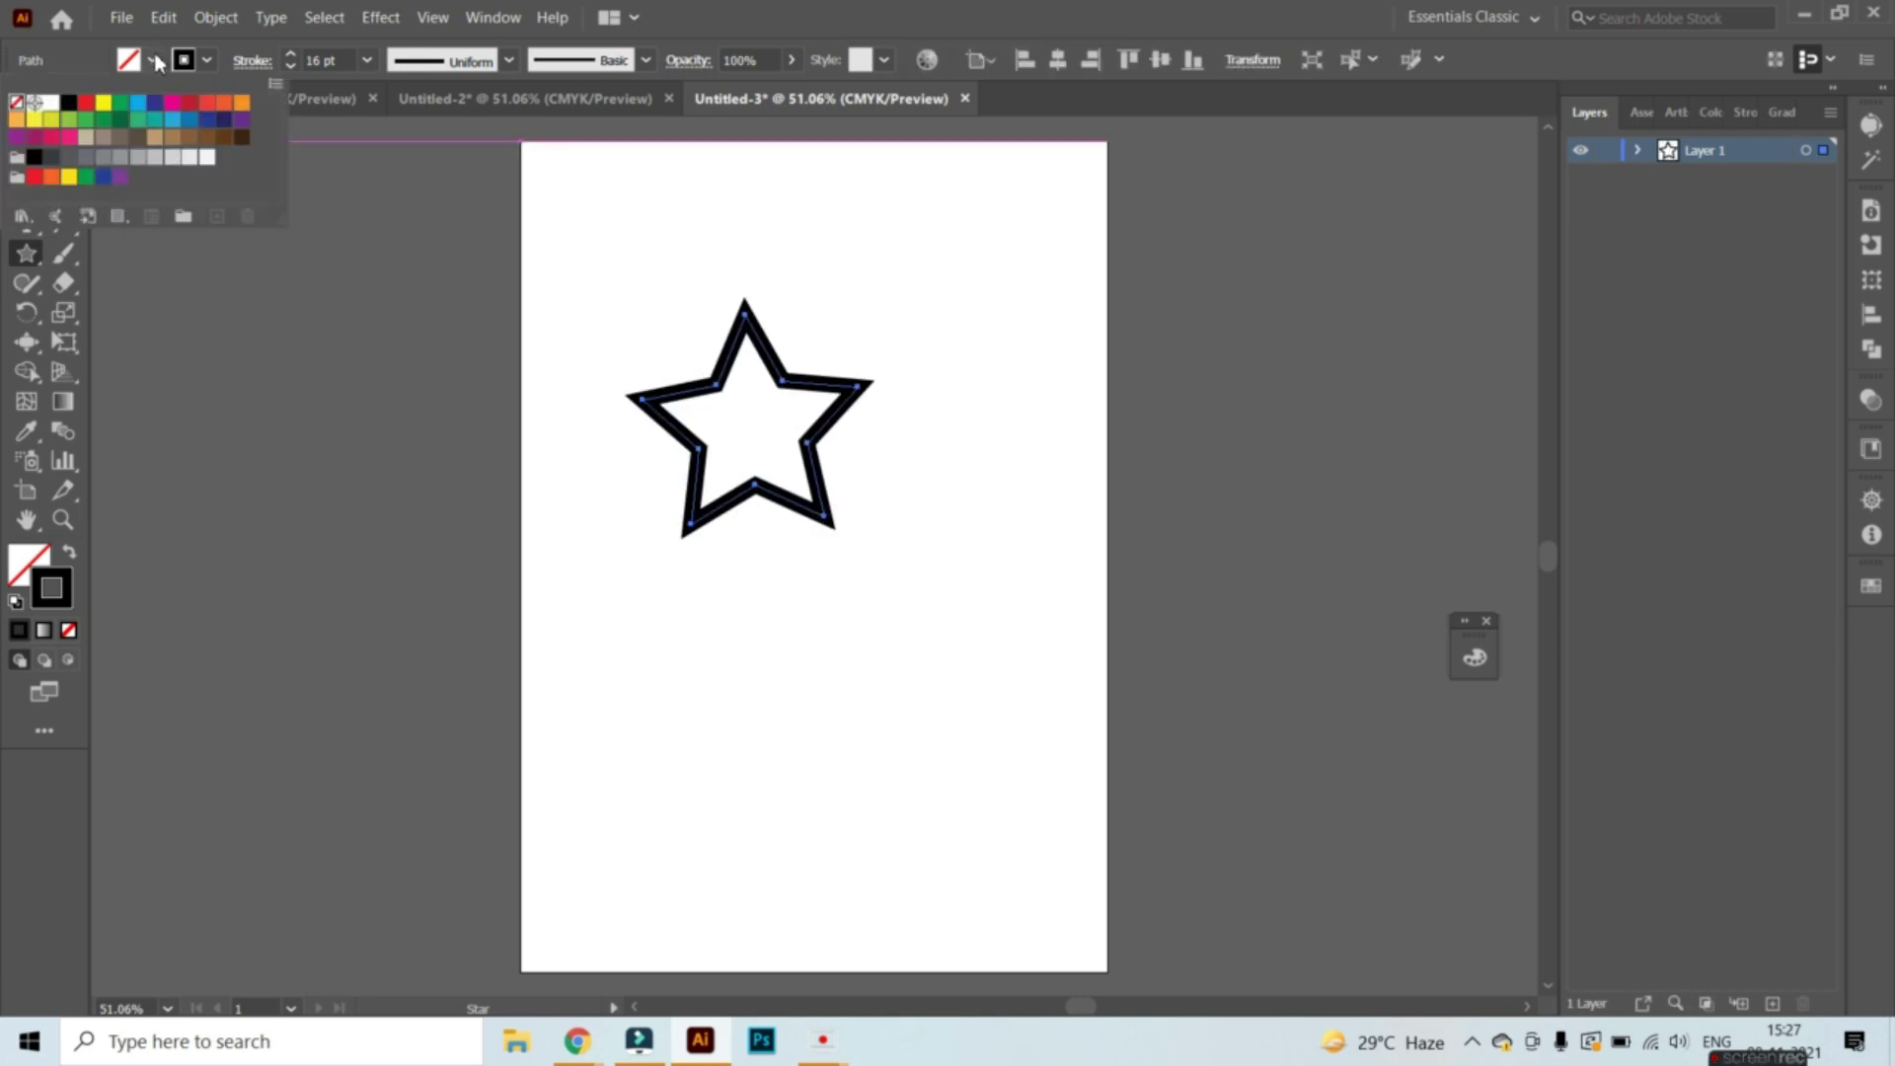
{"action": "left_click", "coordinate": [155, 102]}
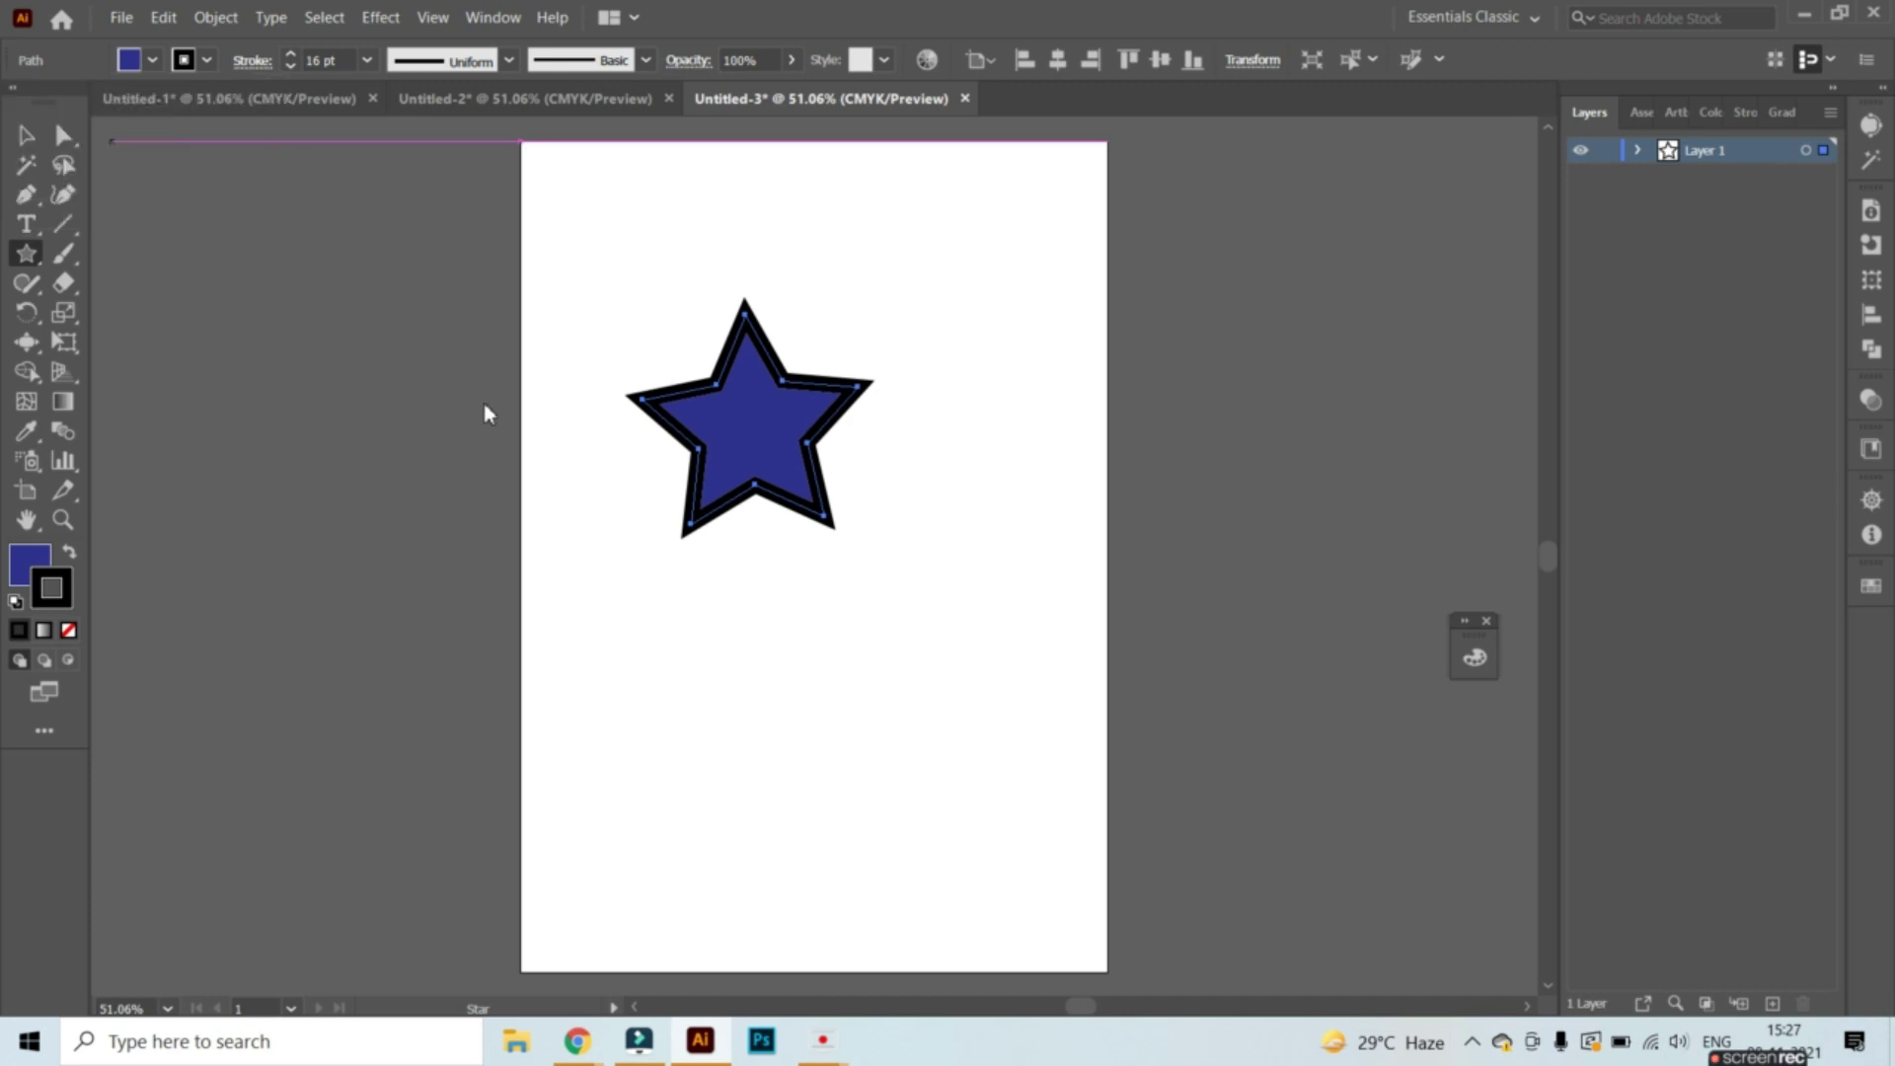
{"action": "left_click", "coordinate": [750, 427]}
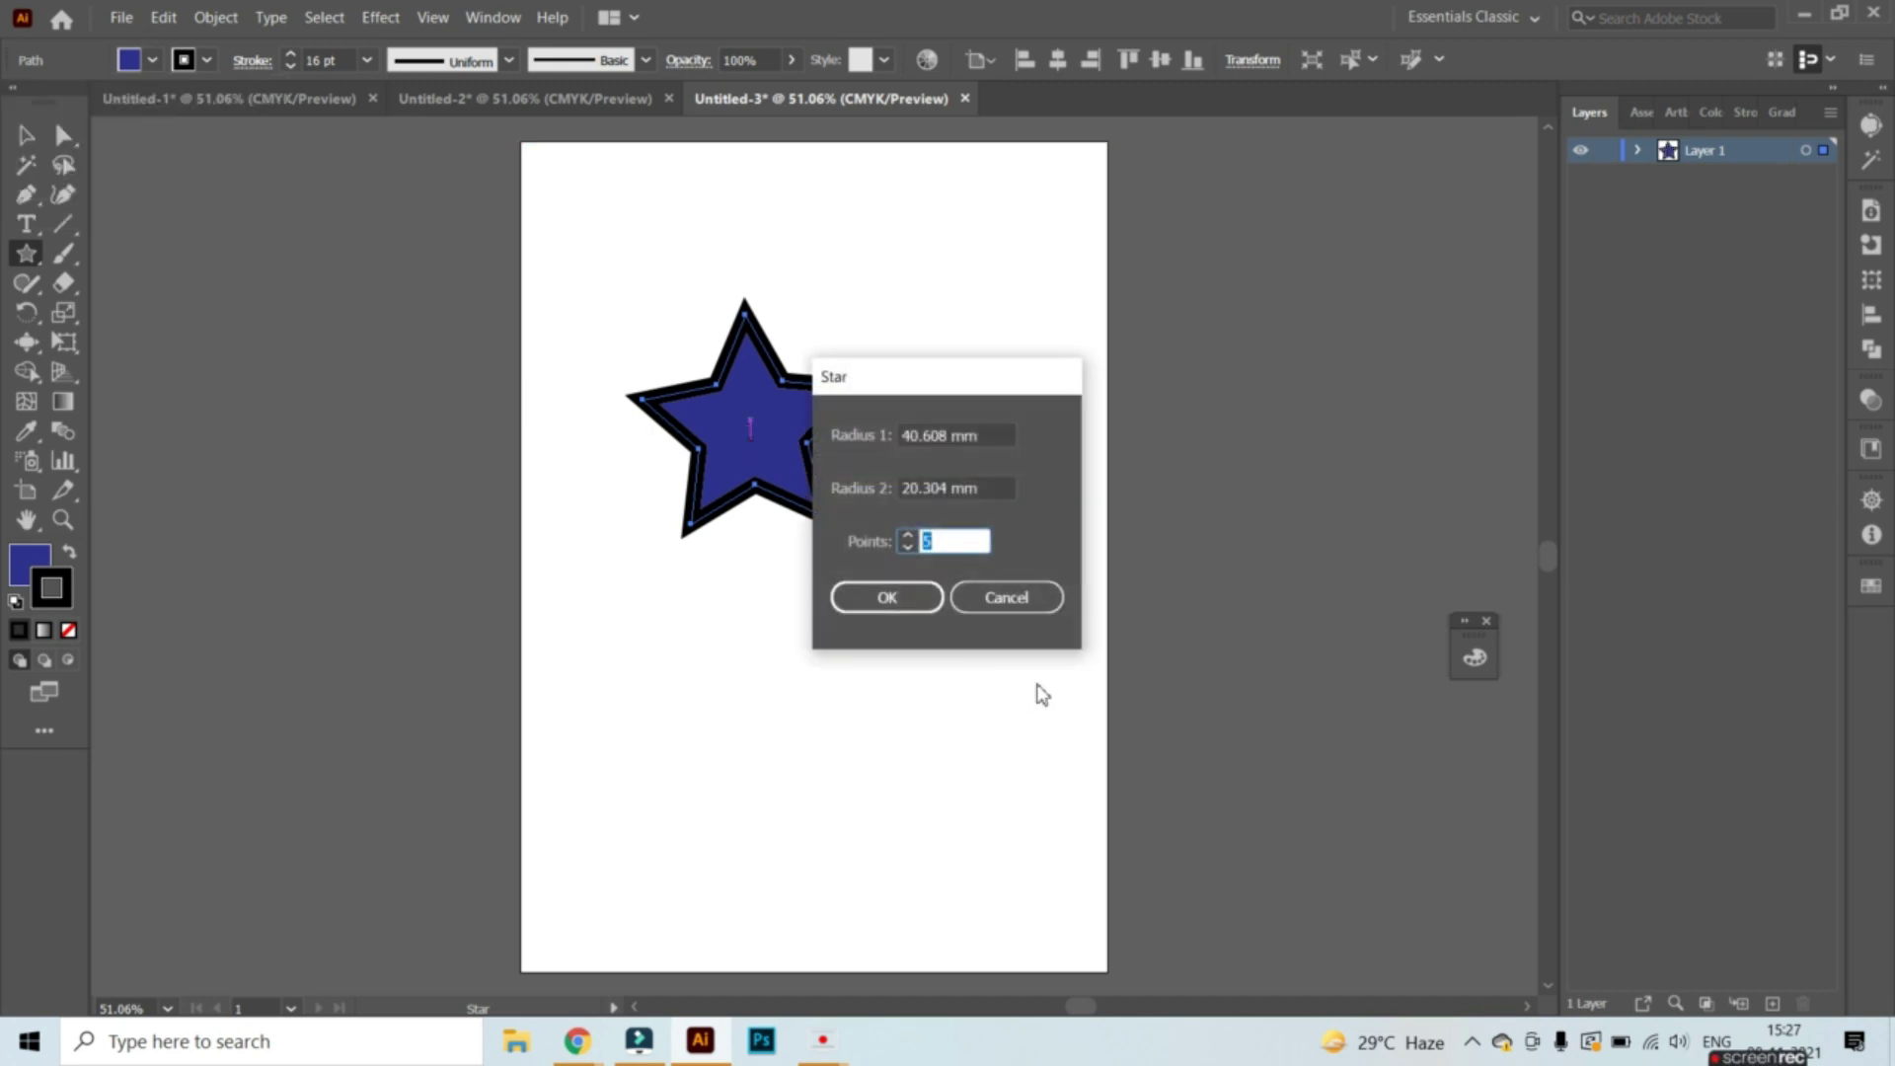
{"action": "left_click", "coordinate": [1015, 591]}
Move the star lower and to the right and give it a red outline
{"action": "left_click", "coordinate": [26, 136]}
{"action": "left_click_drag", "start_coordinate": [722, 420], "coordinate": [820, 536]}
{"action": "left_click", "coordinate": [207, 60]}
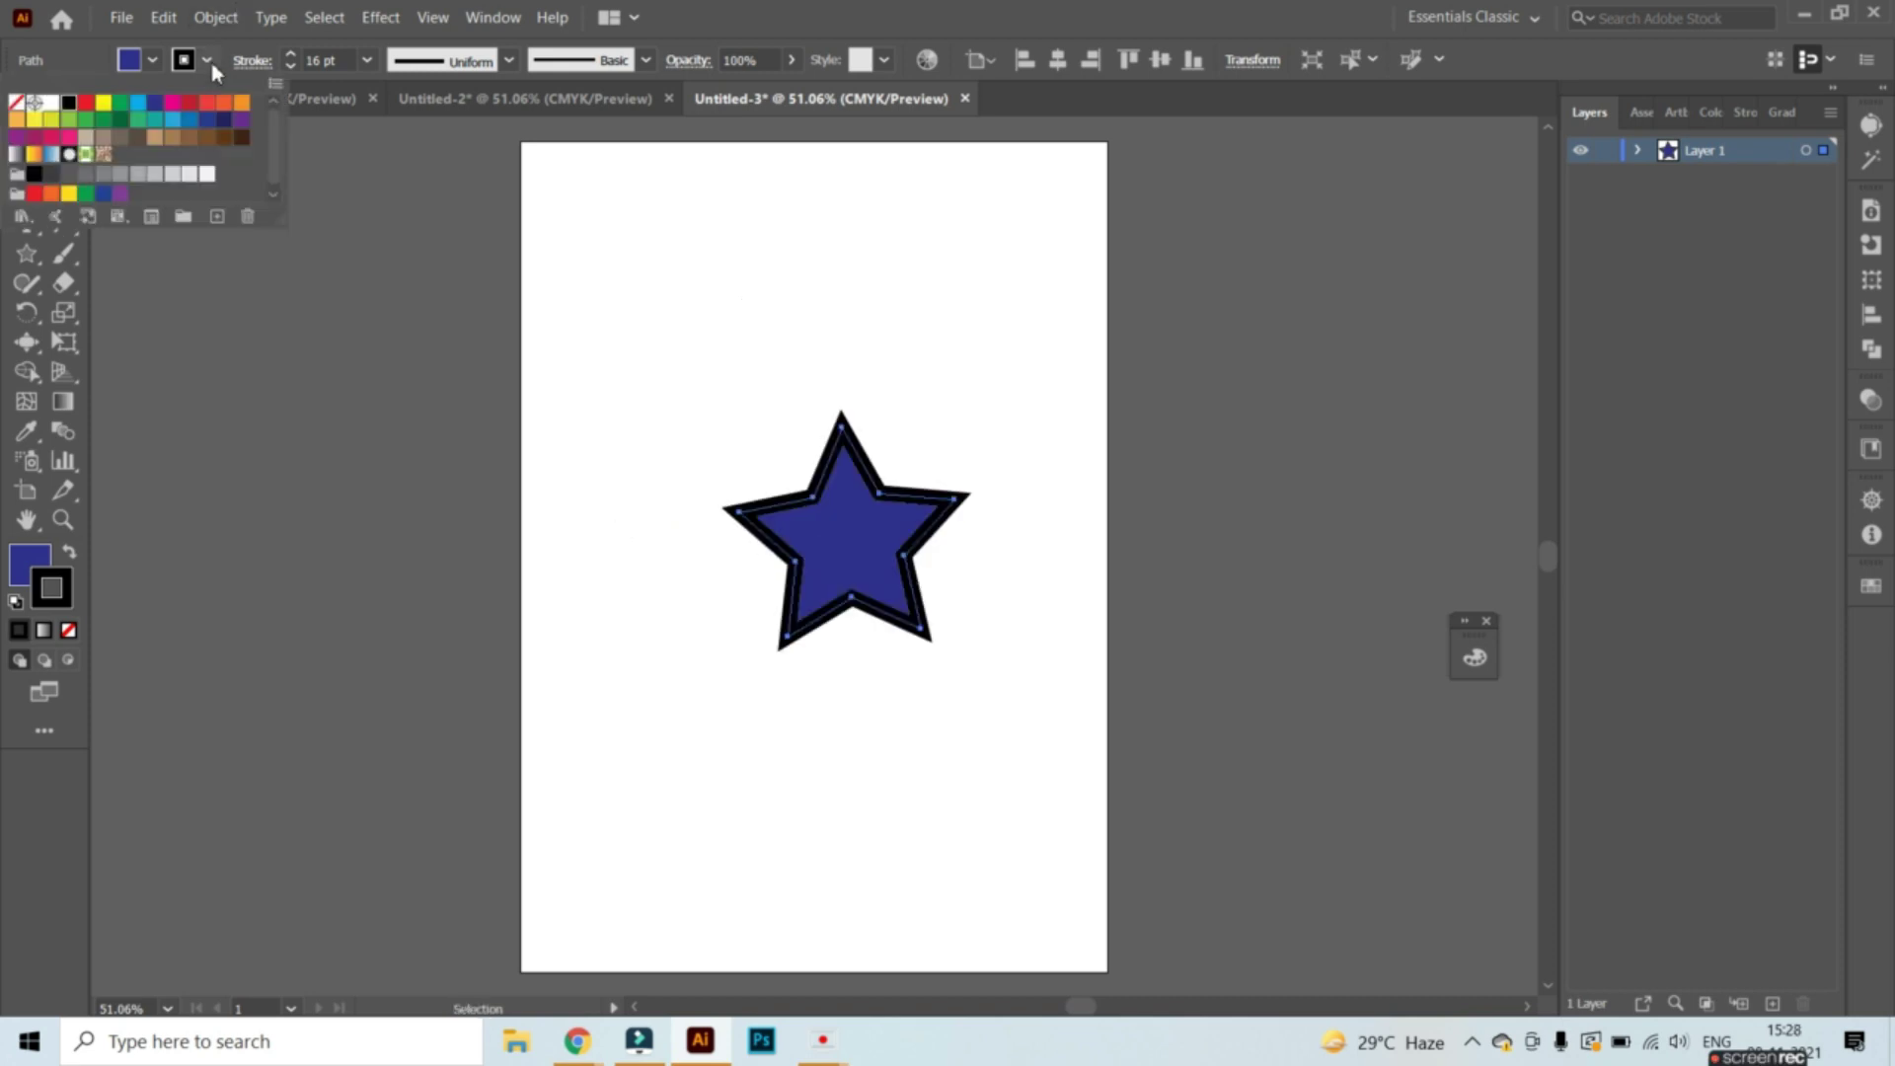
{"action": "left_click", "coordinate": [189, 102]}
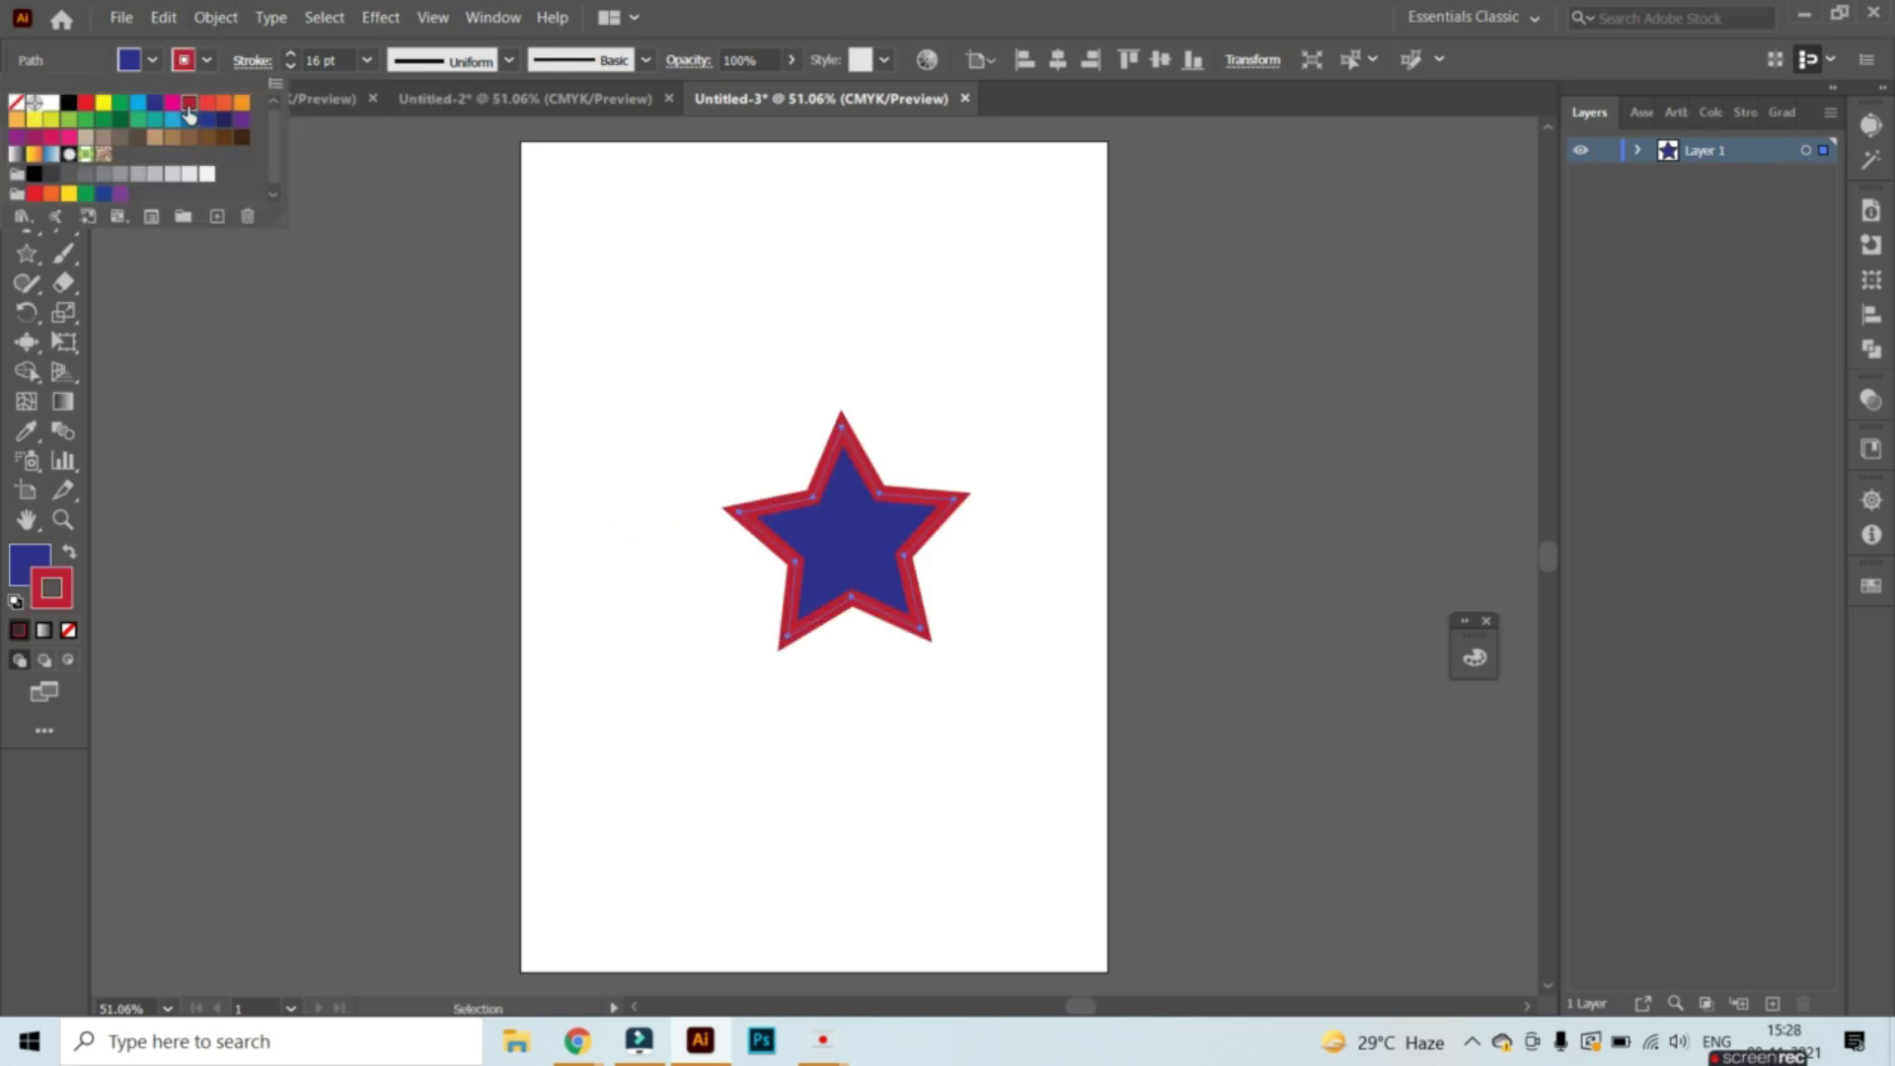
{"action": "left_click", "coordinate": [295, 353]}
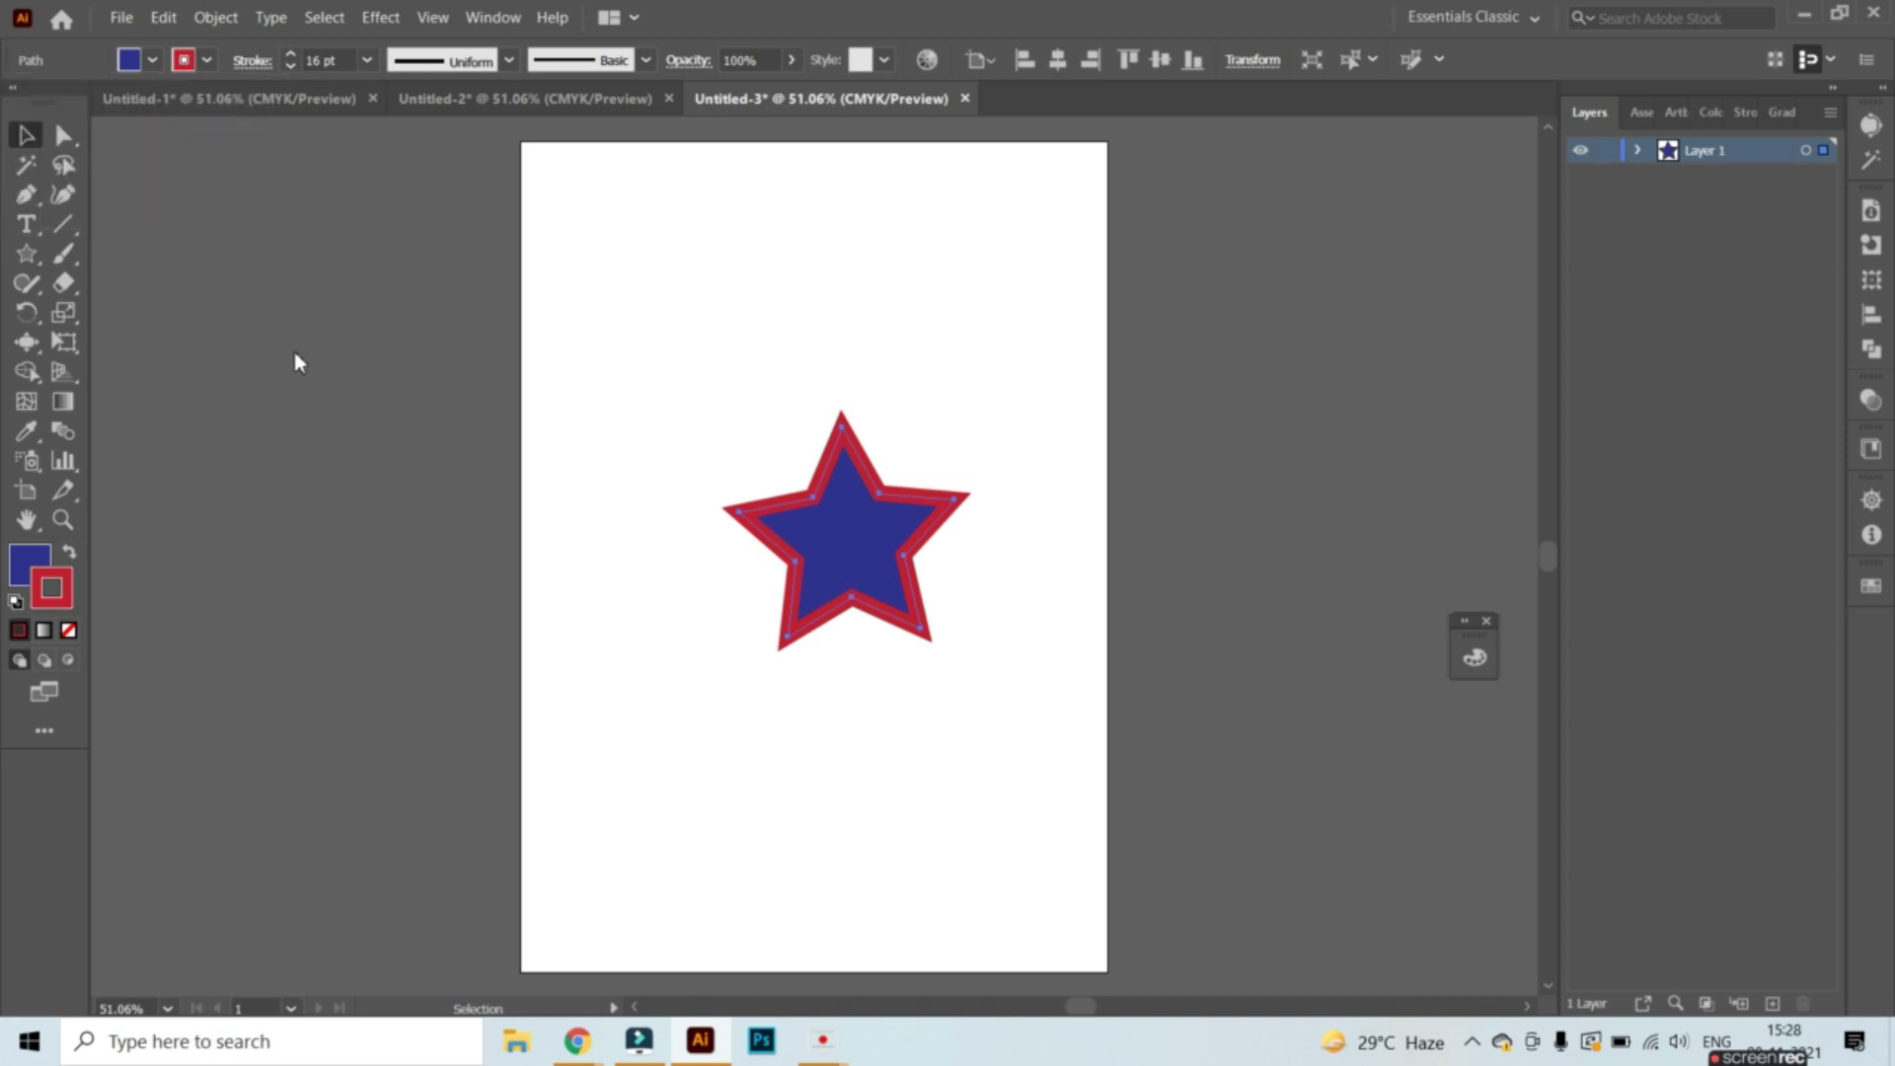
With the Bloat tool, swell the star's top point into a round lobe
{"action": "left_click", "coordinate": [27, 346]}
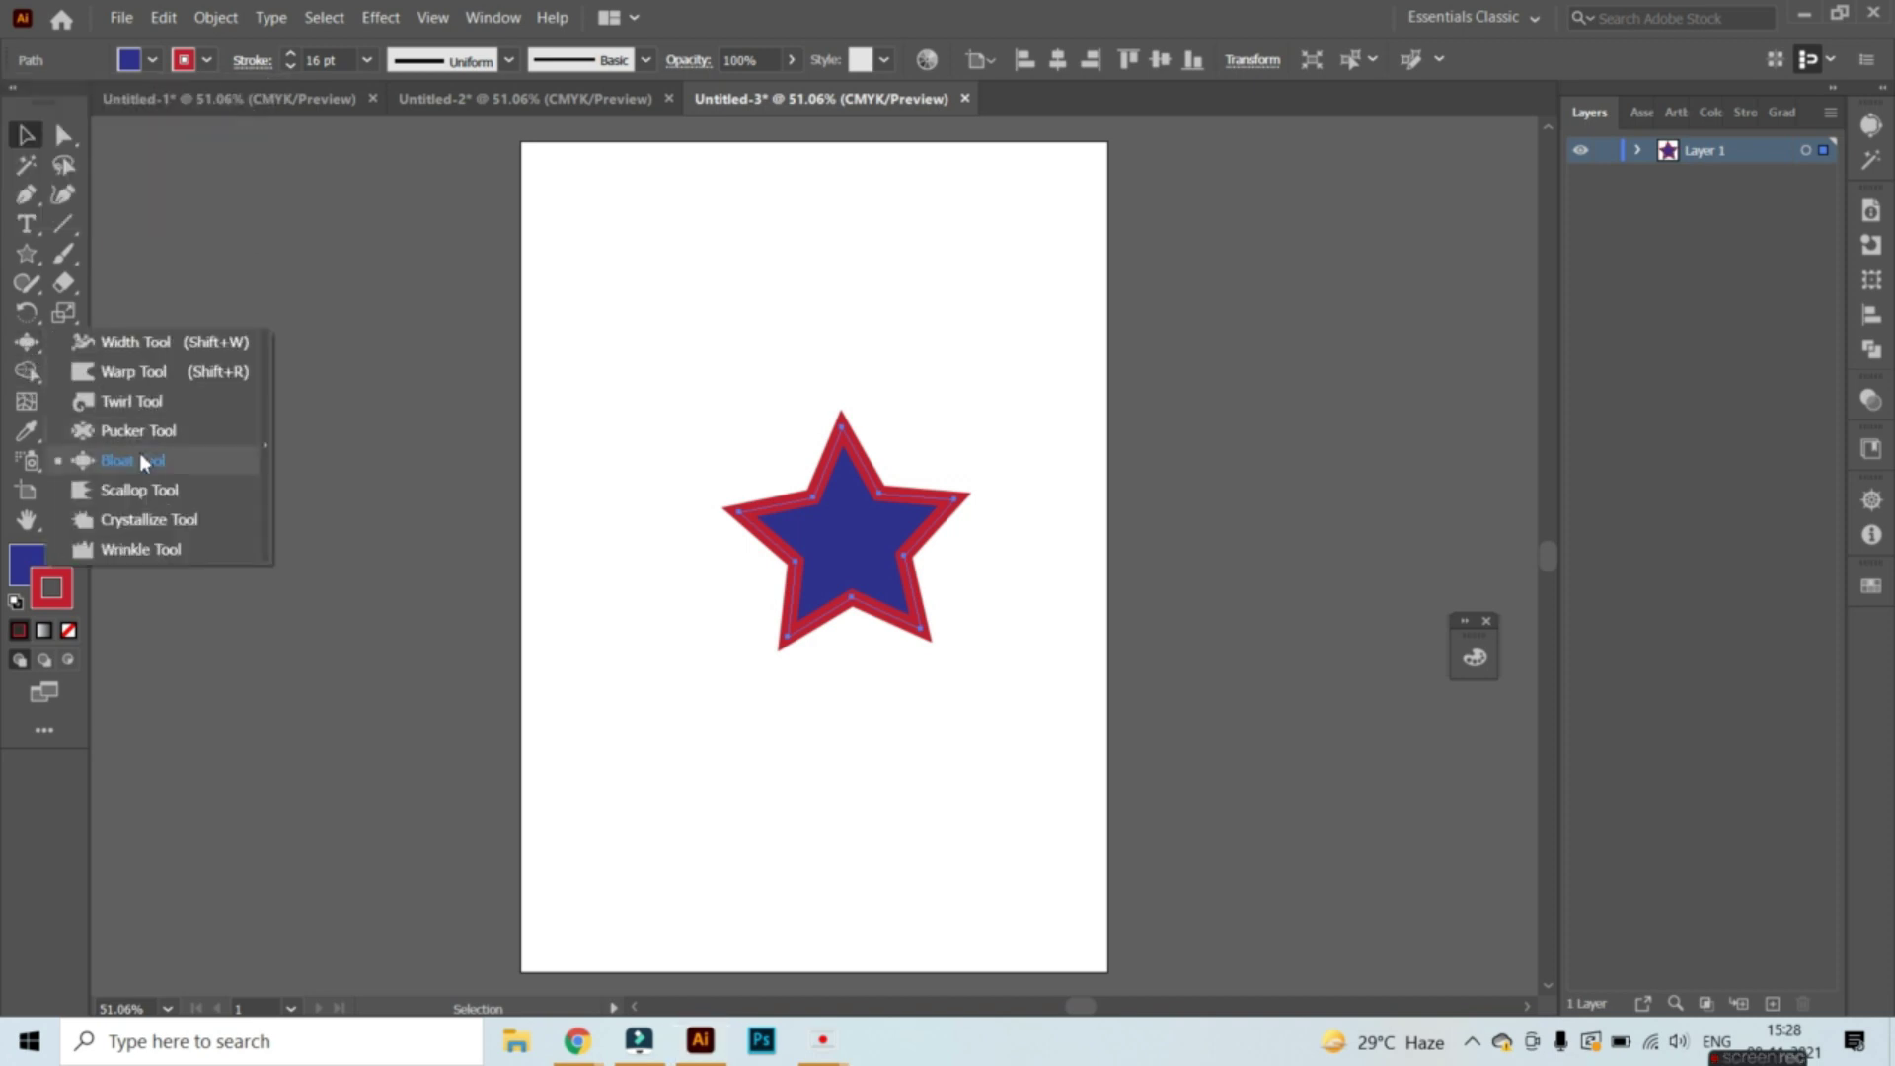
{"action": "left_click", "coordinate": [139, 456]}
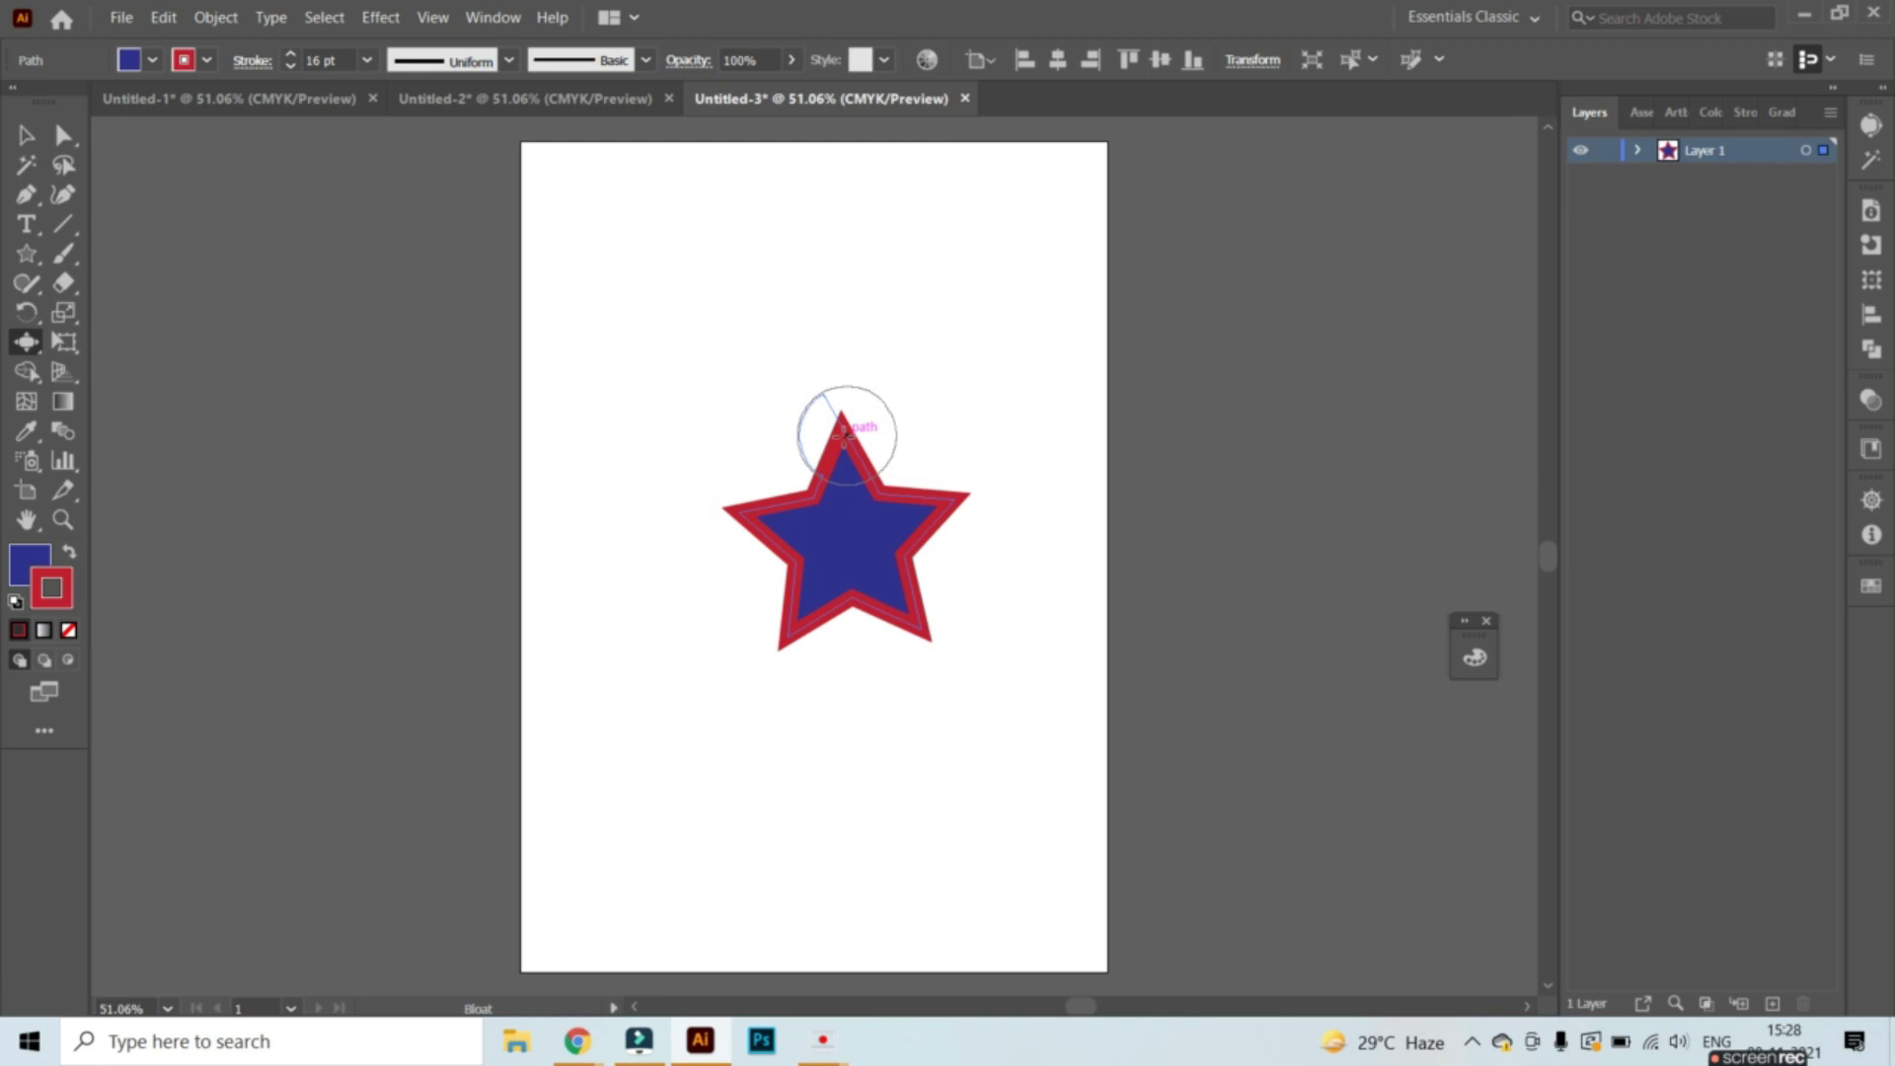
{"action": "left_click_drag", "start_coordinate": [862, 434], "coordinate": [837, 442]}
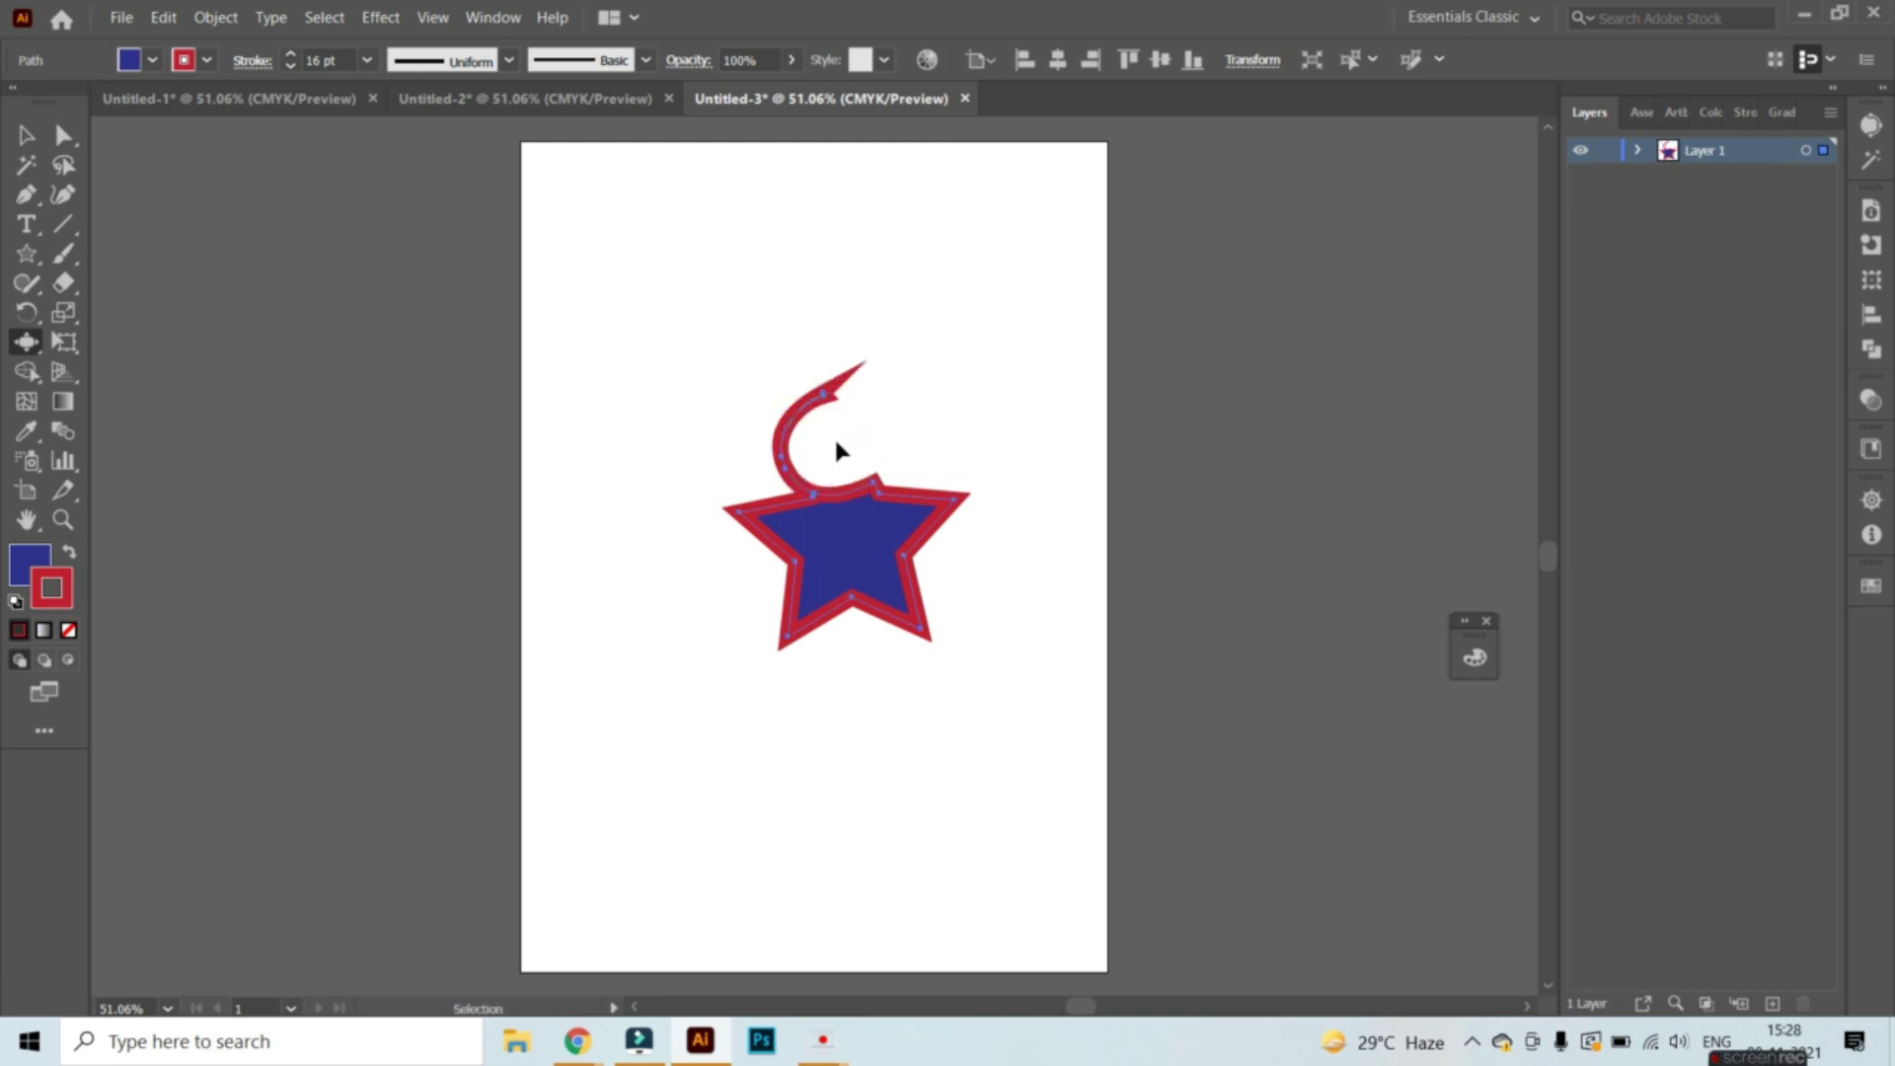
{"action": "key", "text": "ctrl+z"}
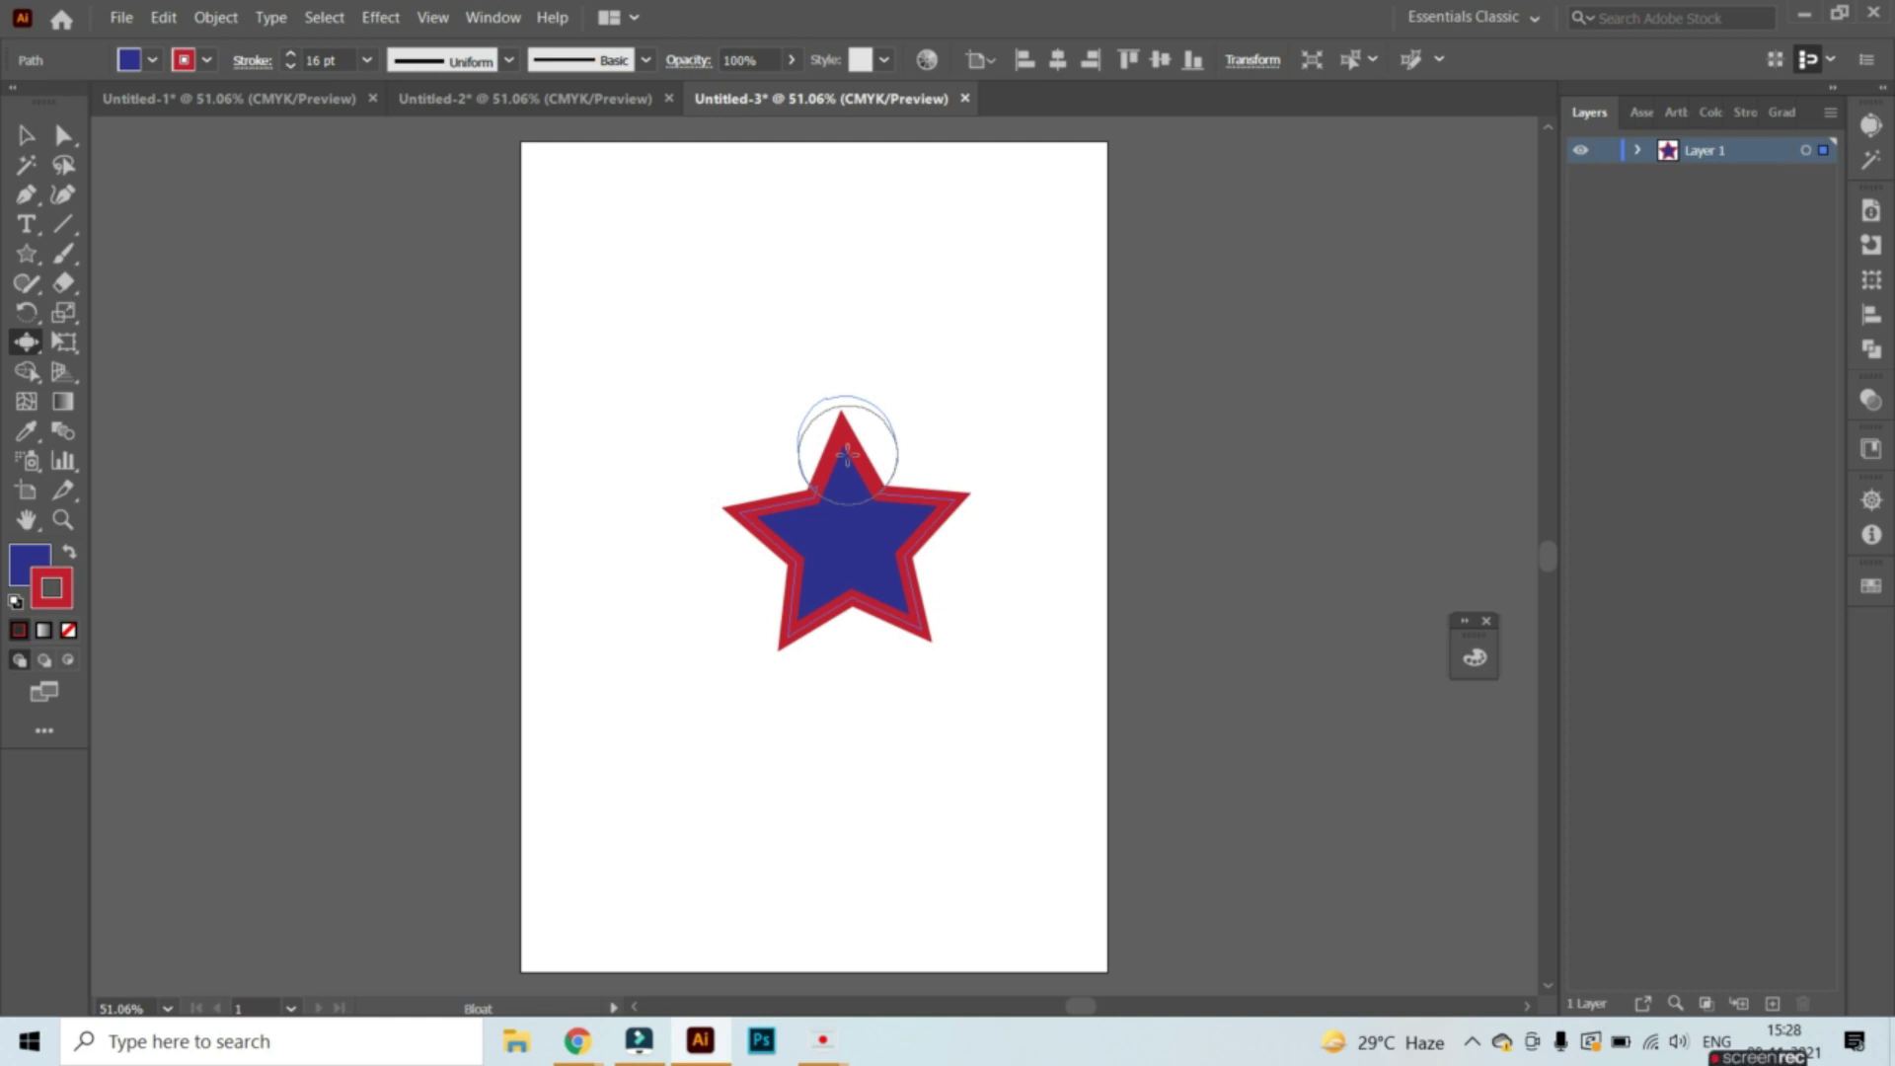
{"action": "left_click", "coordinate": [848, 459]}
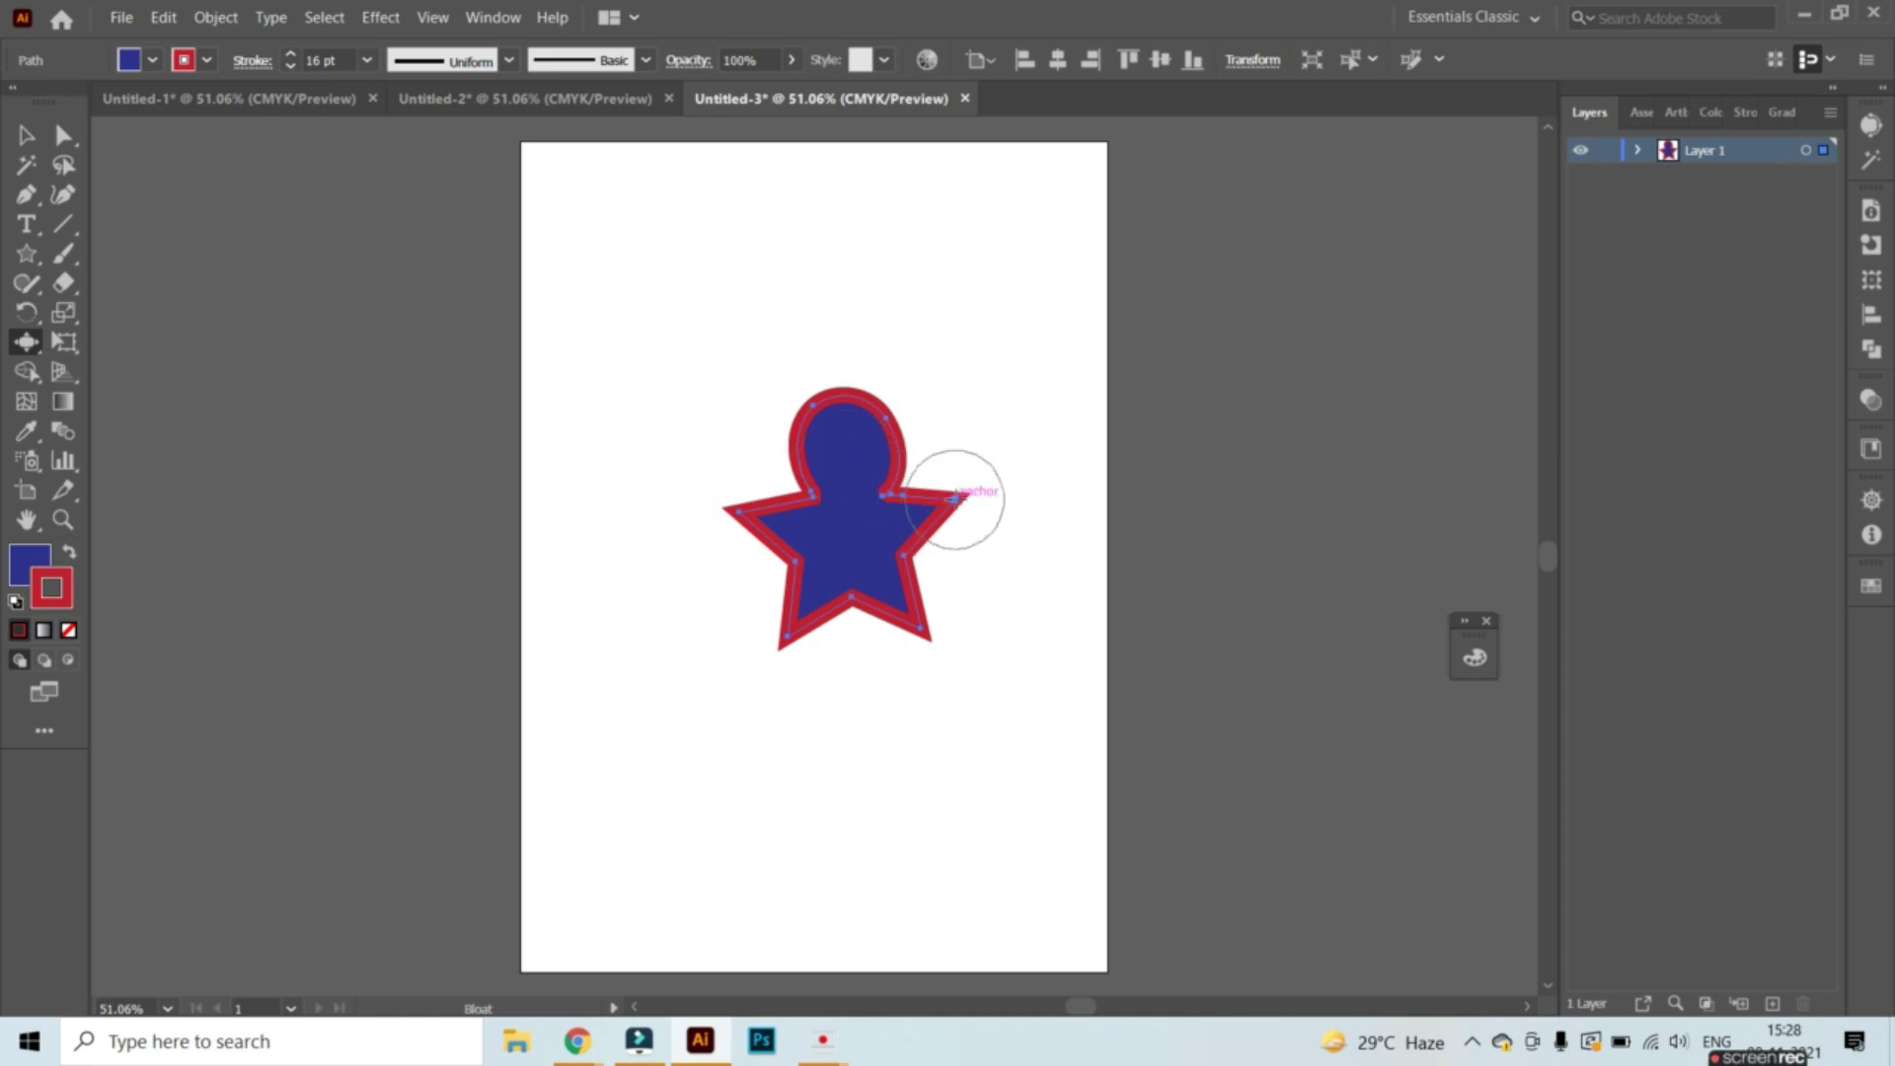
Bloat the right, lower-right, lower-left and left points into petals, then move the flower up-left
{"action": "left_click", "coordinate": [932, 507]}
{"action": "left_click_drag", "start_coordinate": [932, 507], "coordinate": [938, 501]}
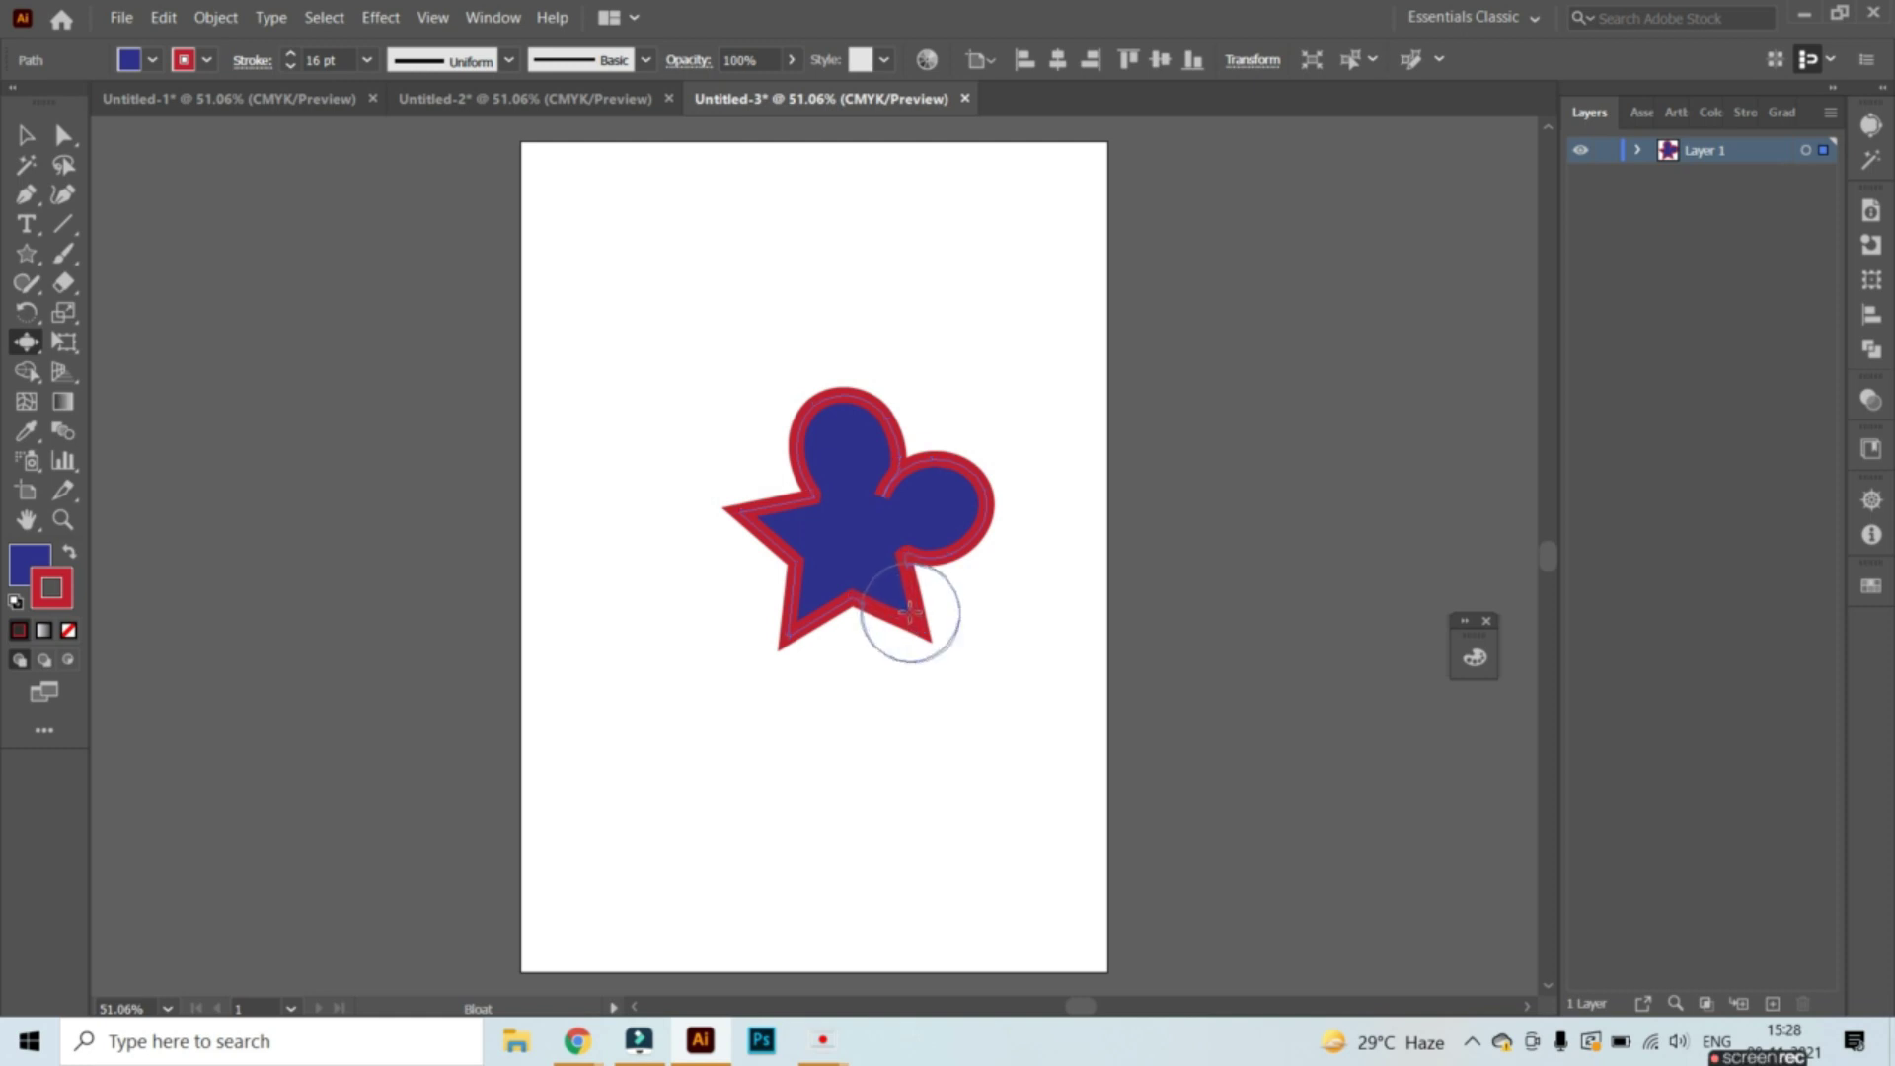
{"action": "left_click_drag", "start_coordinate": [908, 606], "coordinate": [902, 613]}
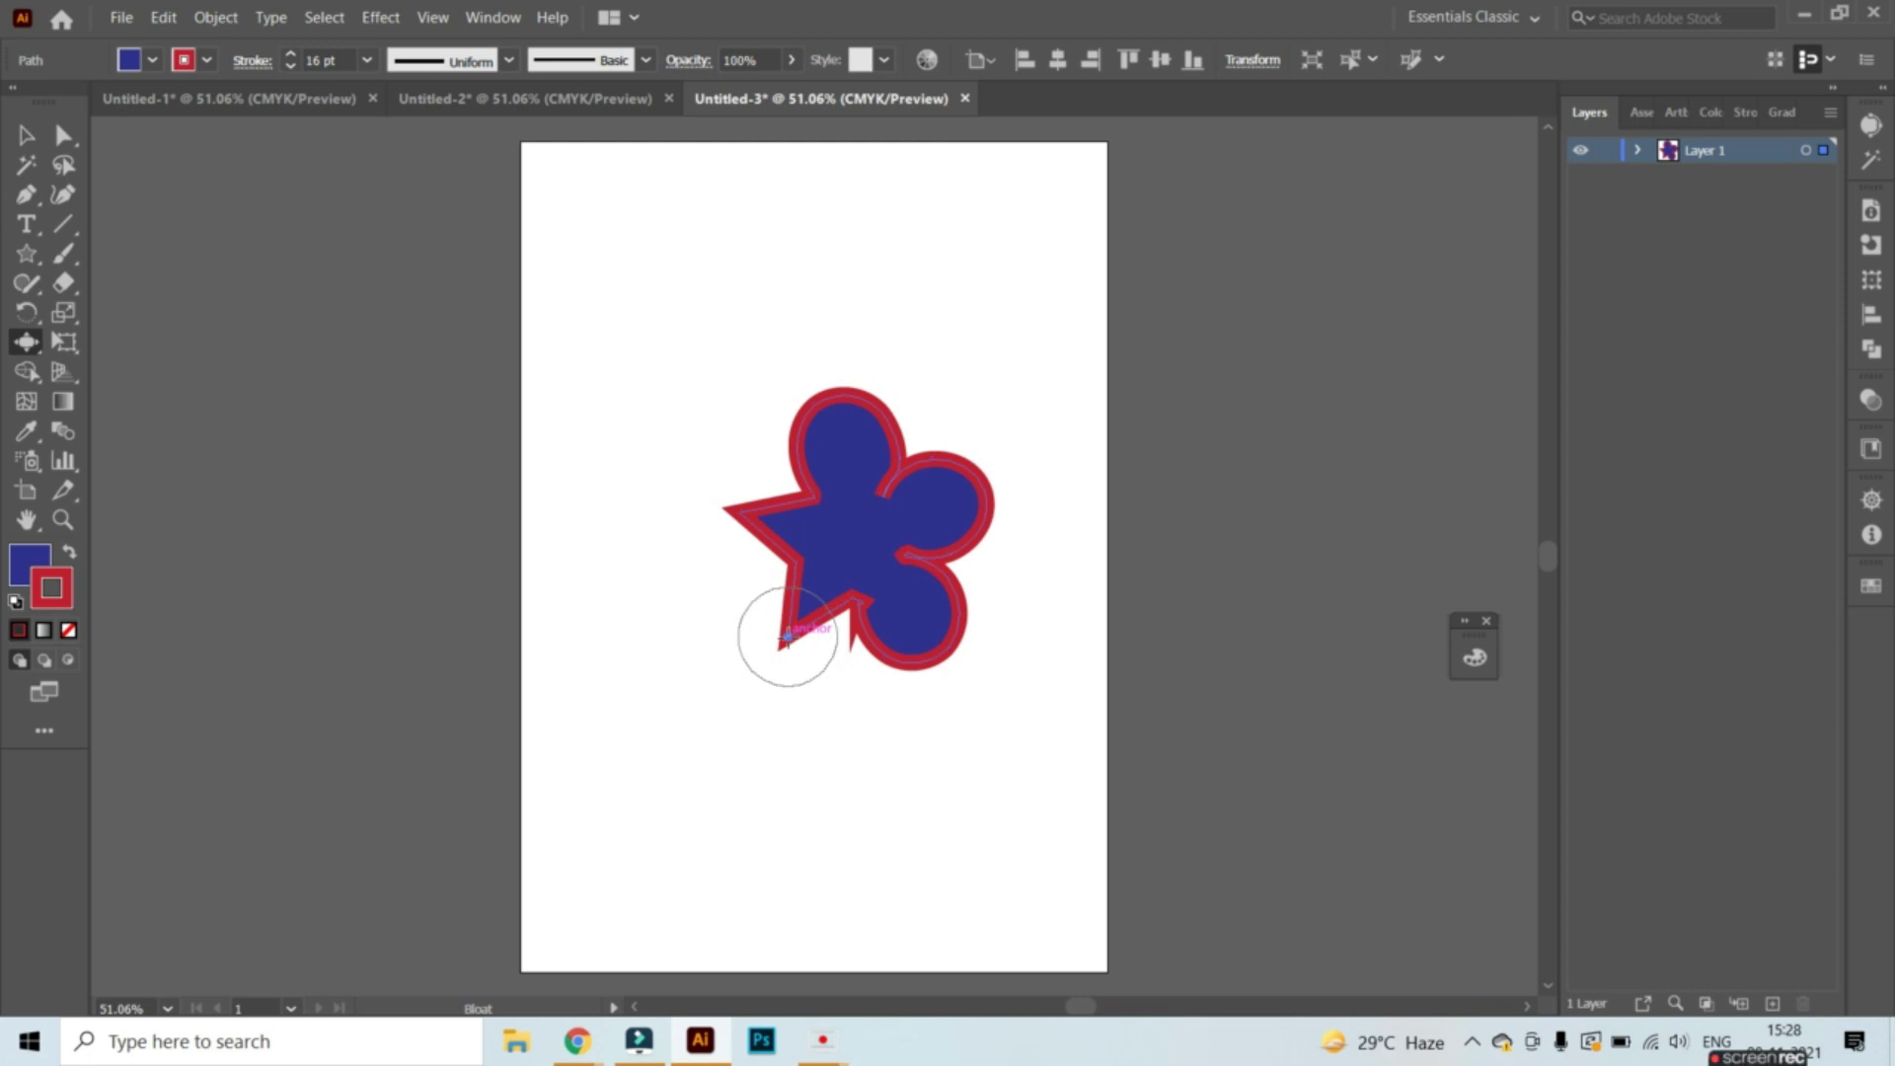
{"action": "mouse_move", "coordinate": [788, 636]}
{"action": "left_mouse_down"}
{"action": "mouse_move", "coordinate": [804, 616]}
{"action": "mouse_move", "coordinate": [788, 622]}
{"action": "left_mouse_up"}
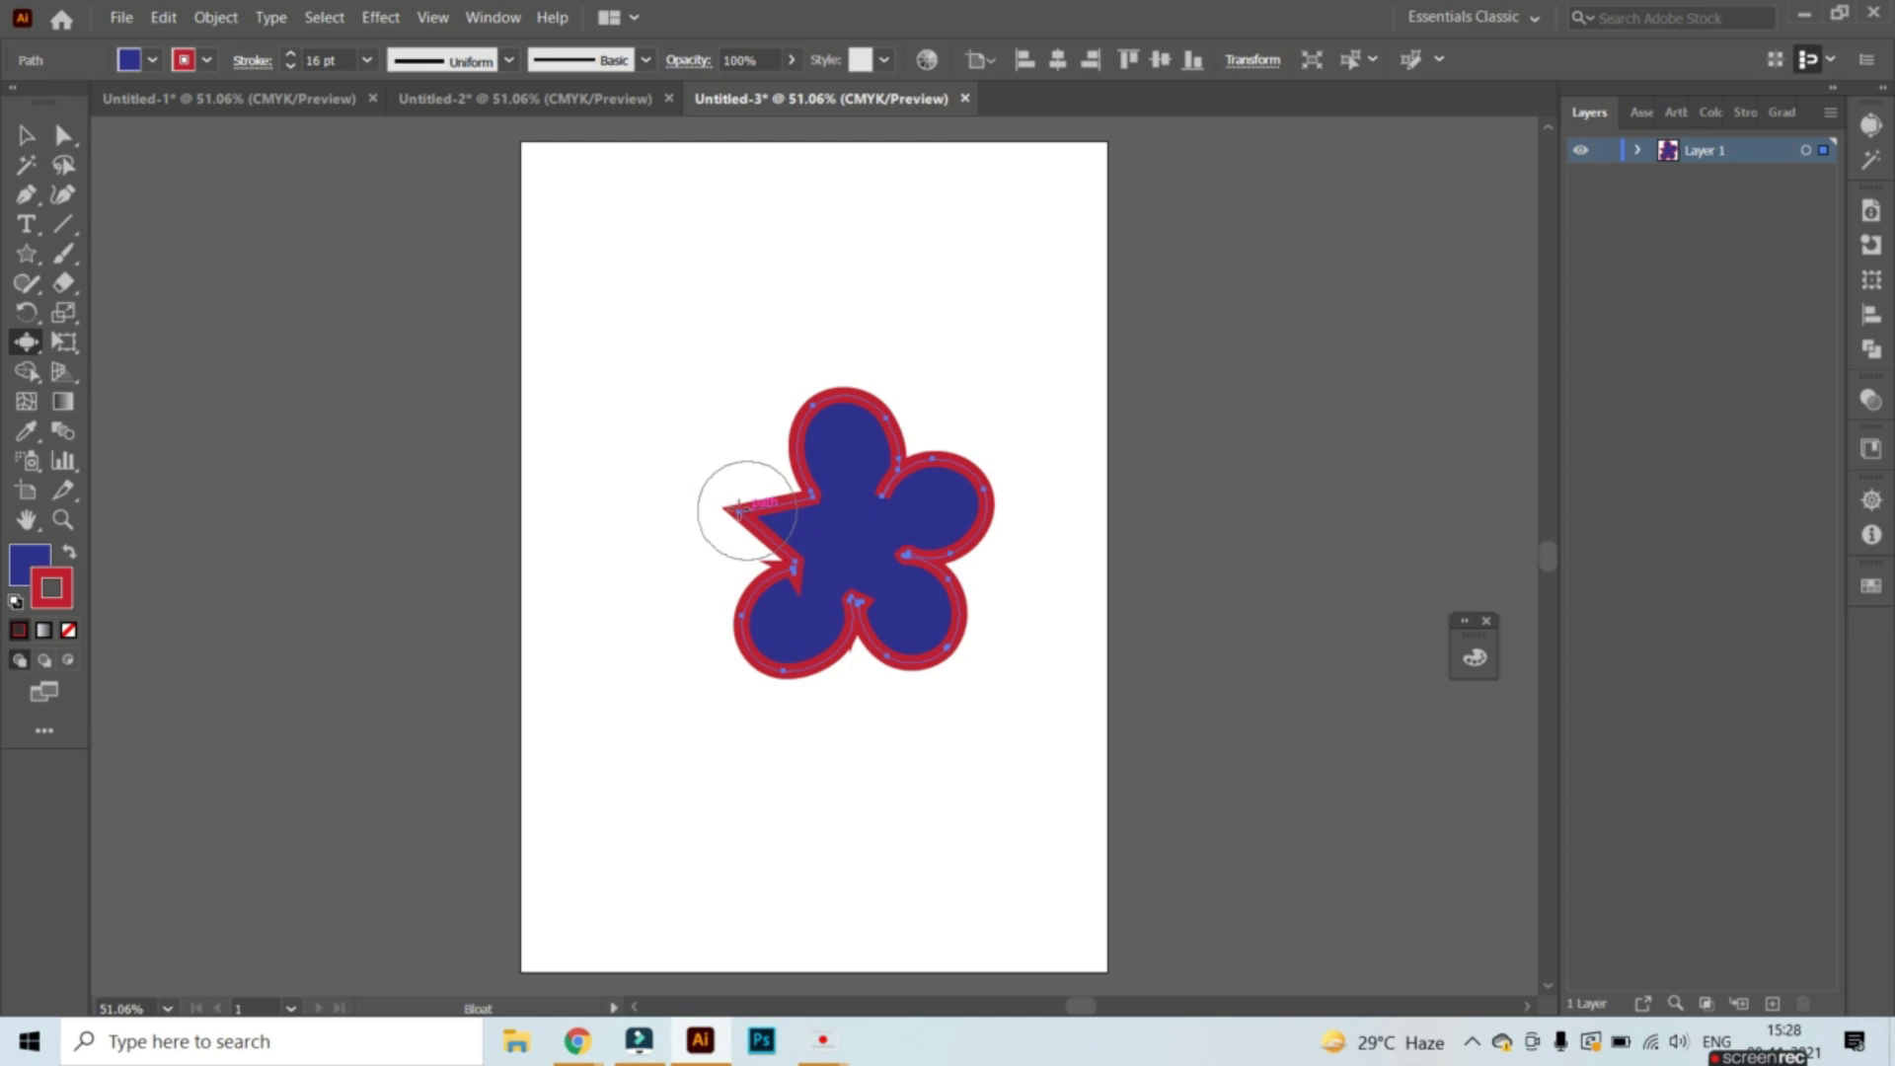
{"action": "left_click_drag", "start_coordinate": [739, 511], "coordinate": [770, 519]}
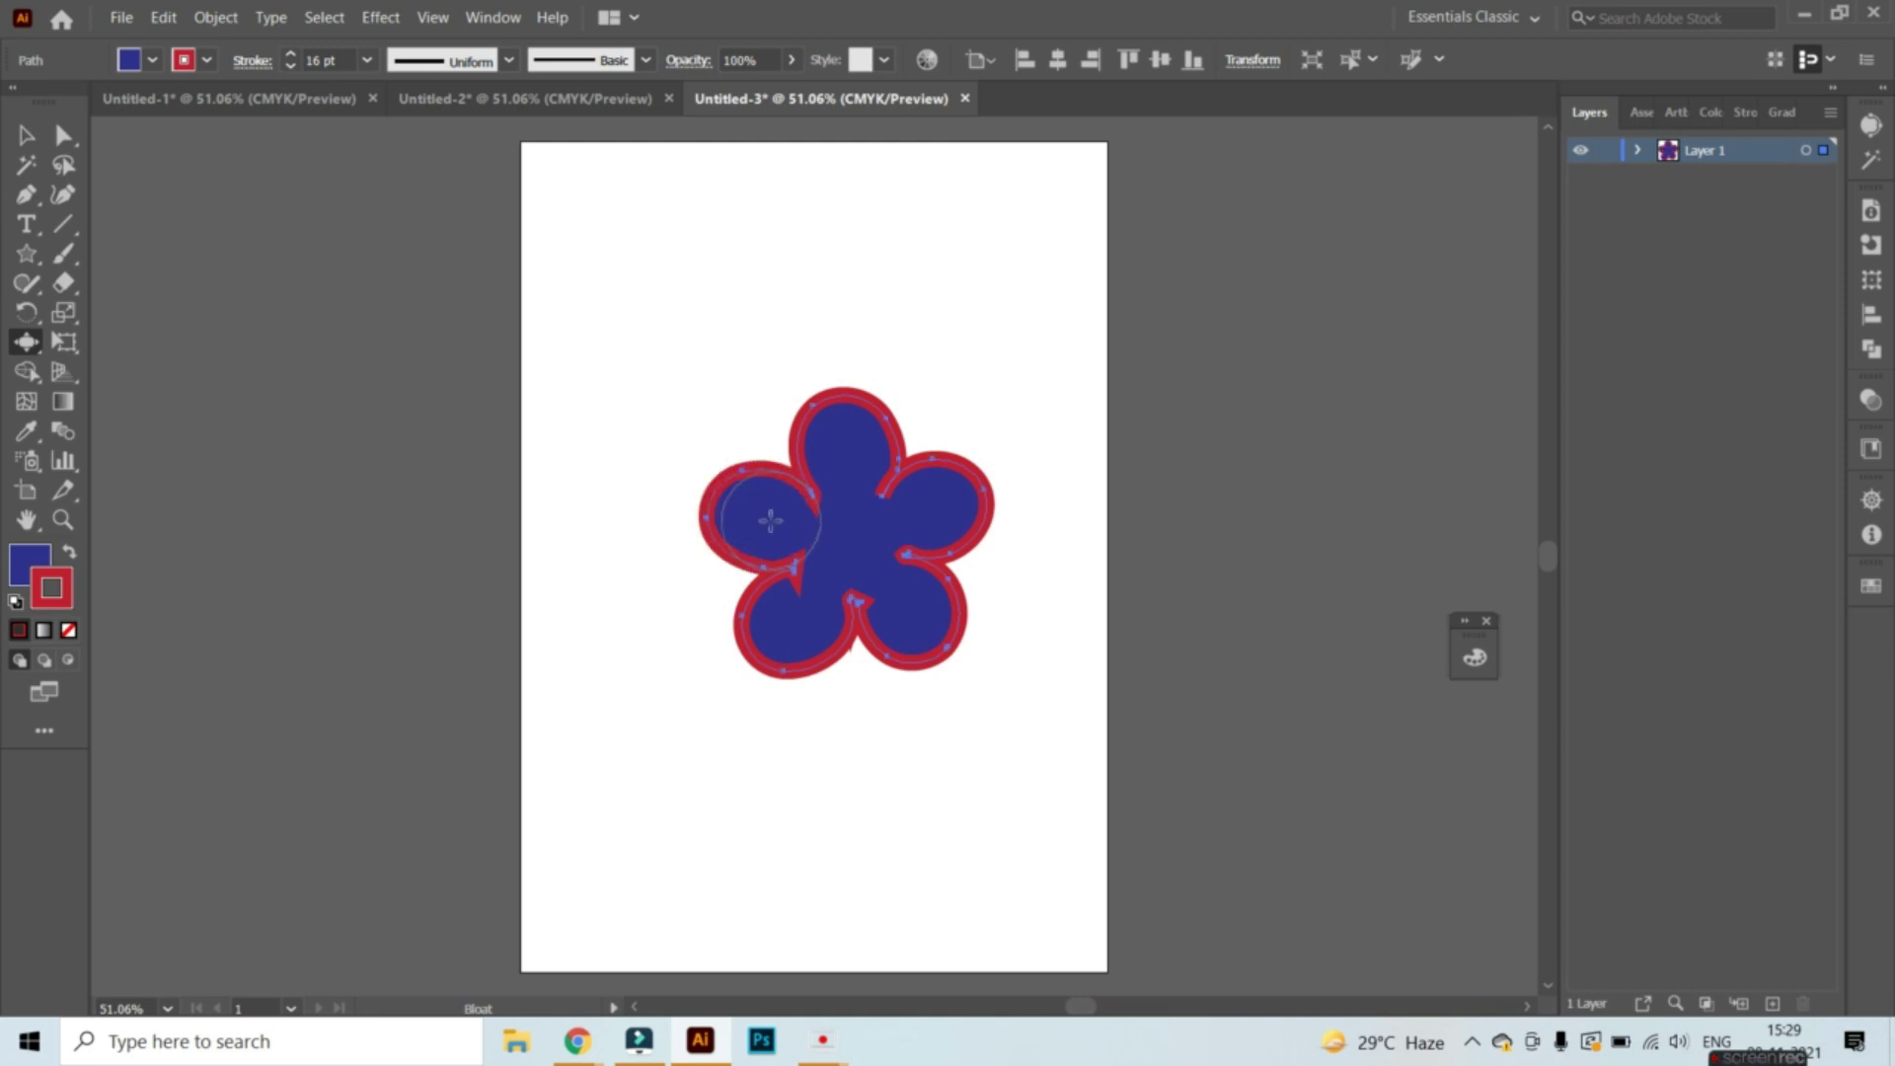
{"action": "left_click", "coordinate": [27, 136]}
{"action": "left_click_drag", "start_coordinate": [801, 466], "coordinate": [736, 329]}
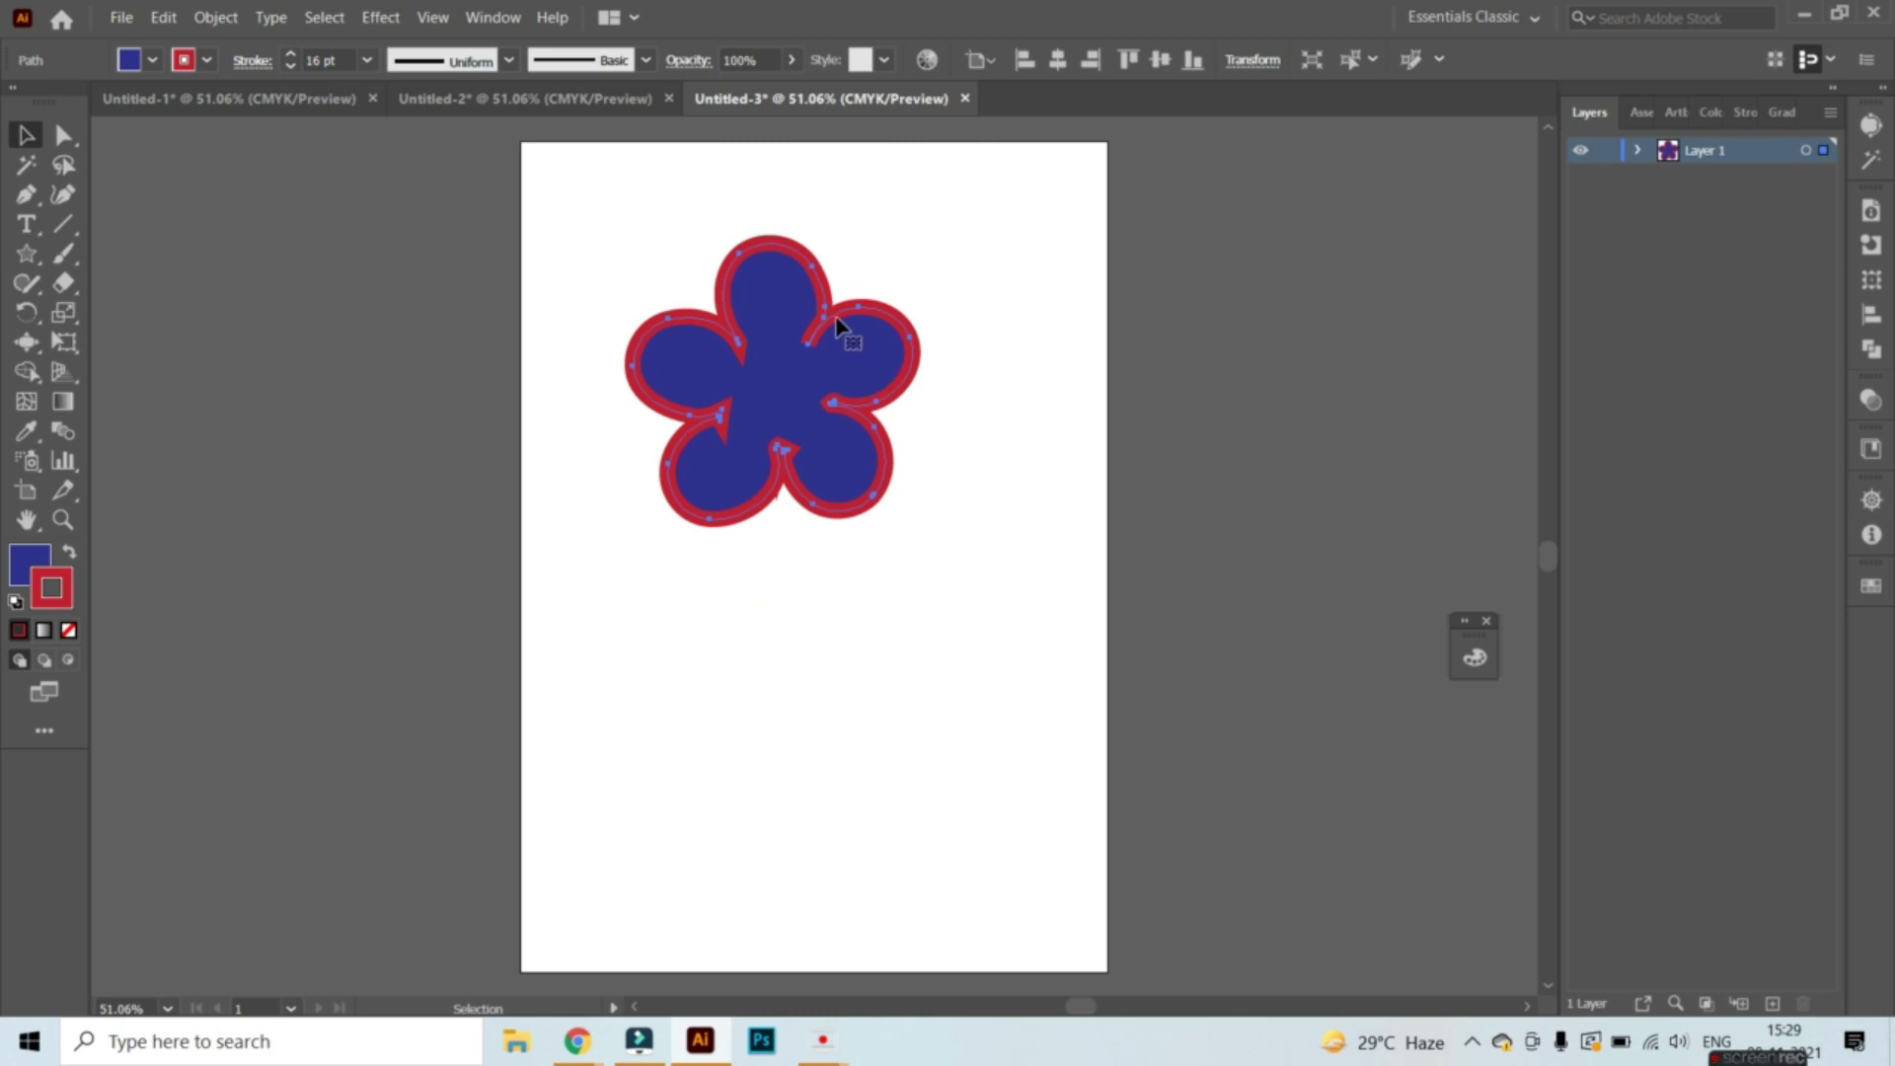
{"action": "left_click", "coordinate": [493, 18]}
{"action": "left_click", "coordinate": [492, 18]}
{"action": "left_click", "coordinate": [792, 59]}
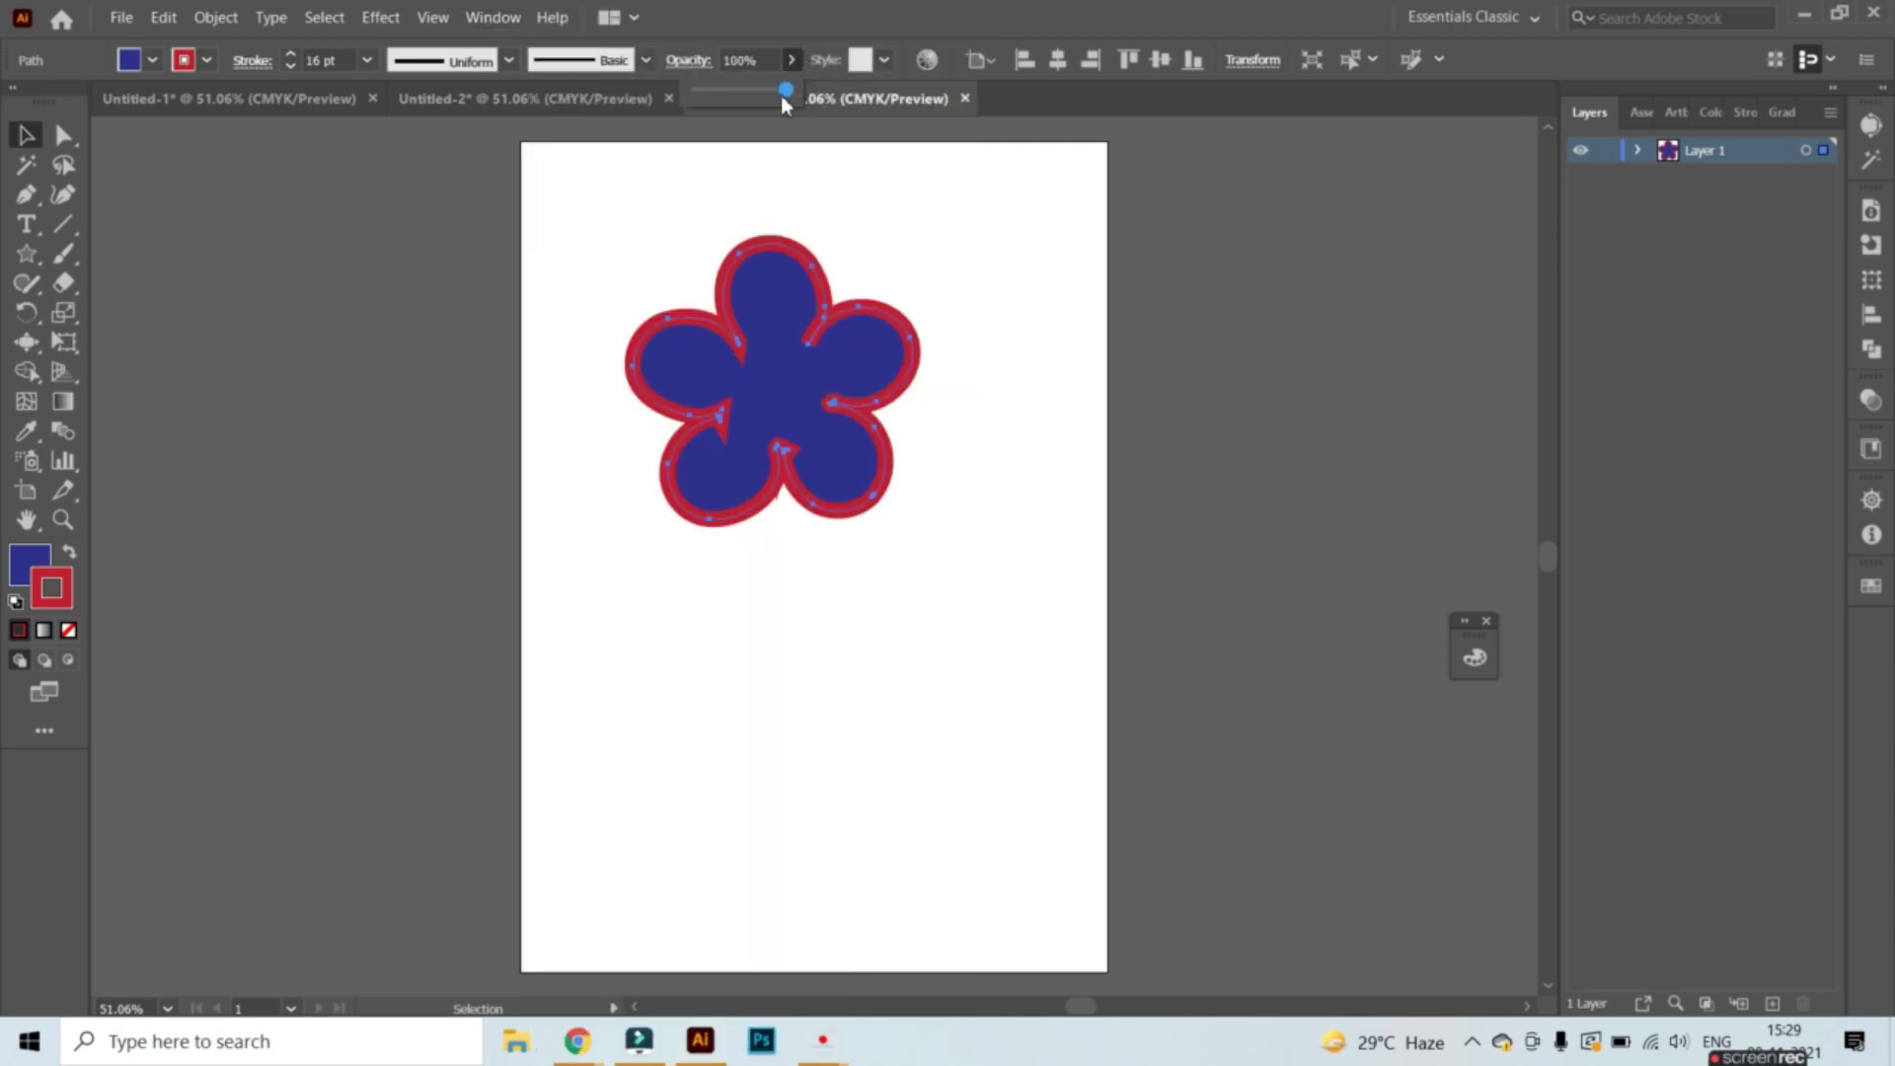
{"action": "left_click_drag", "start_coordinate": [743, 99], "coordinate": [754, 99]}
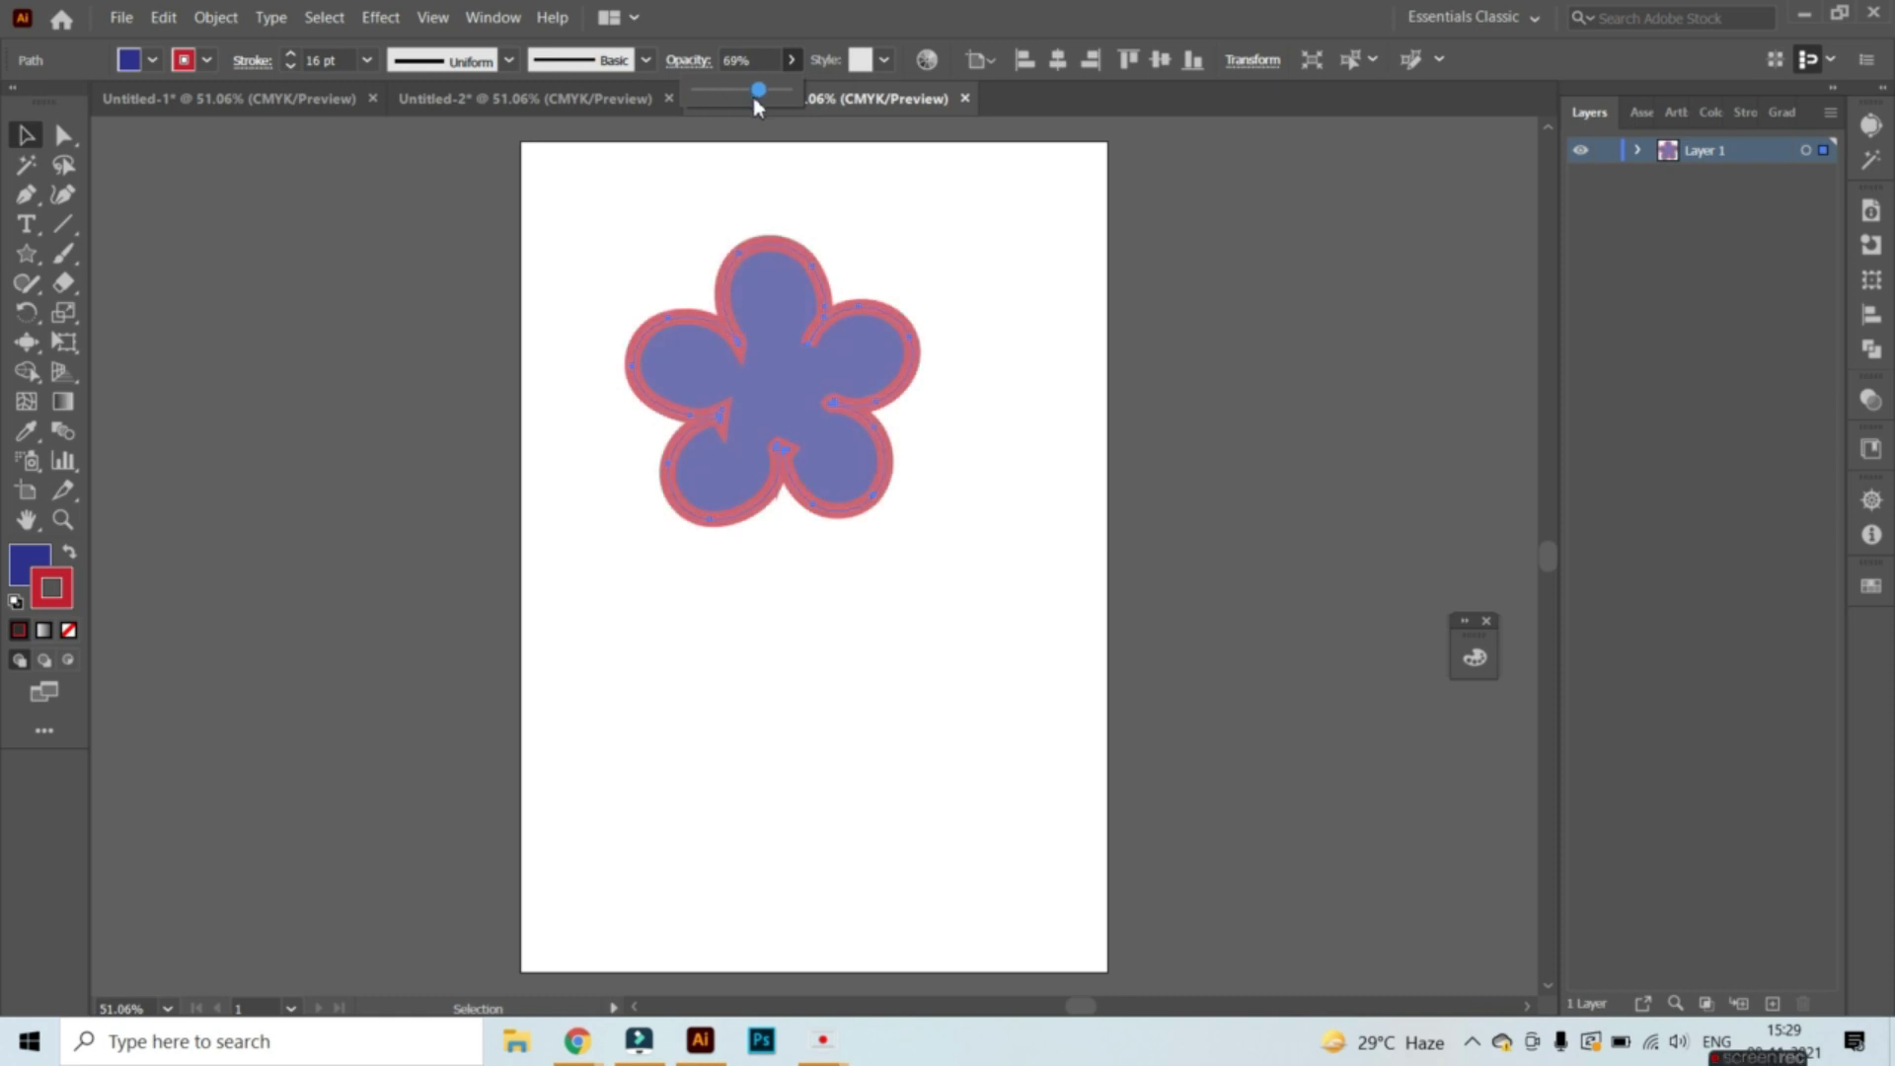
{"action": "left_click", "coordinate": [824, 140]}
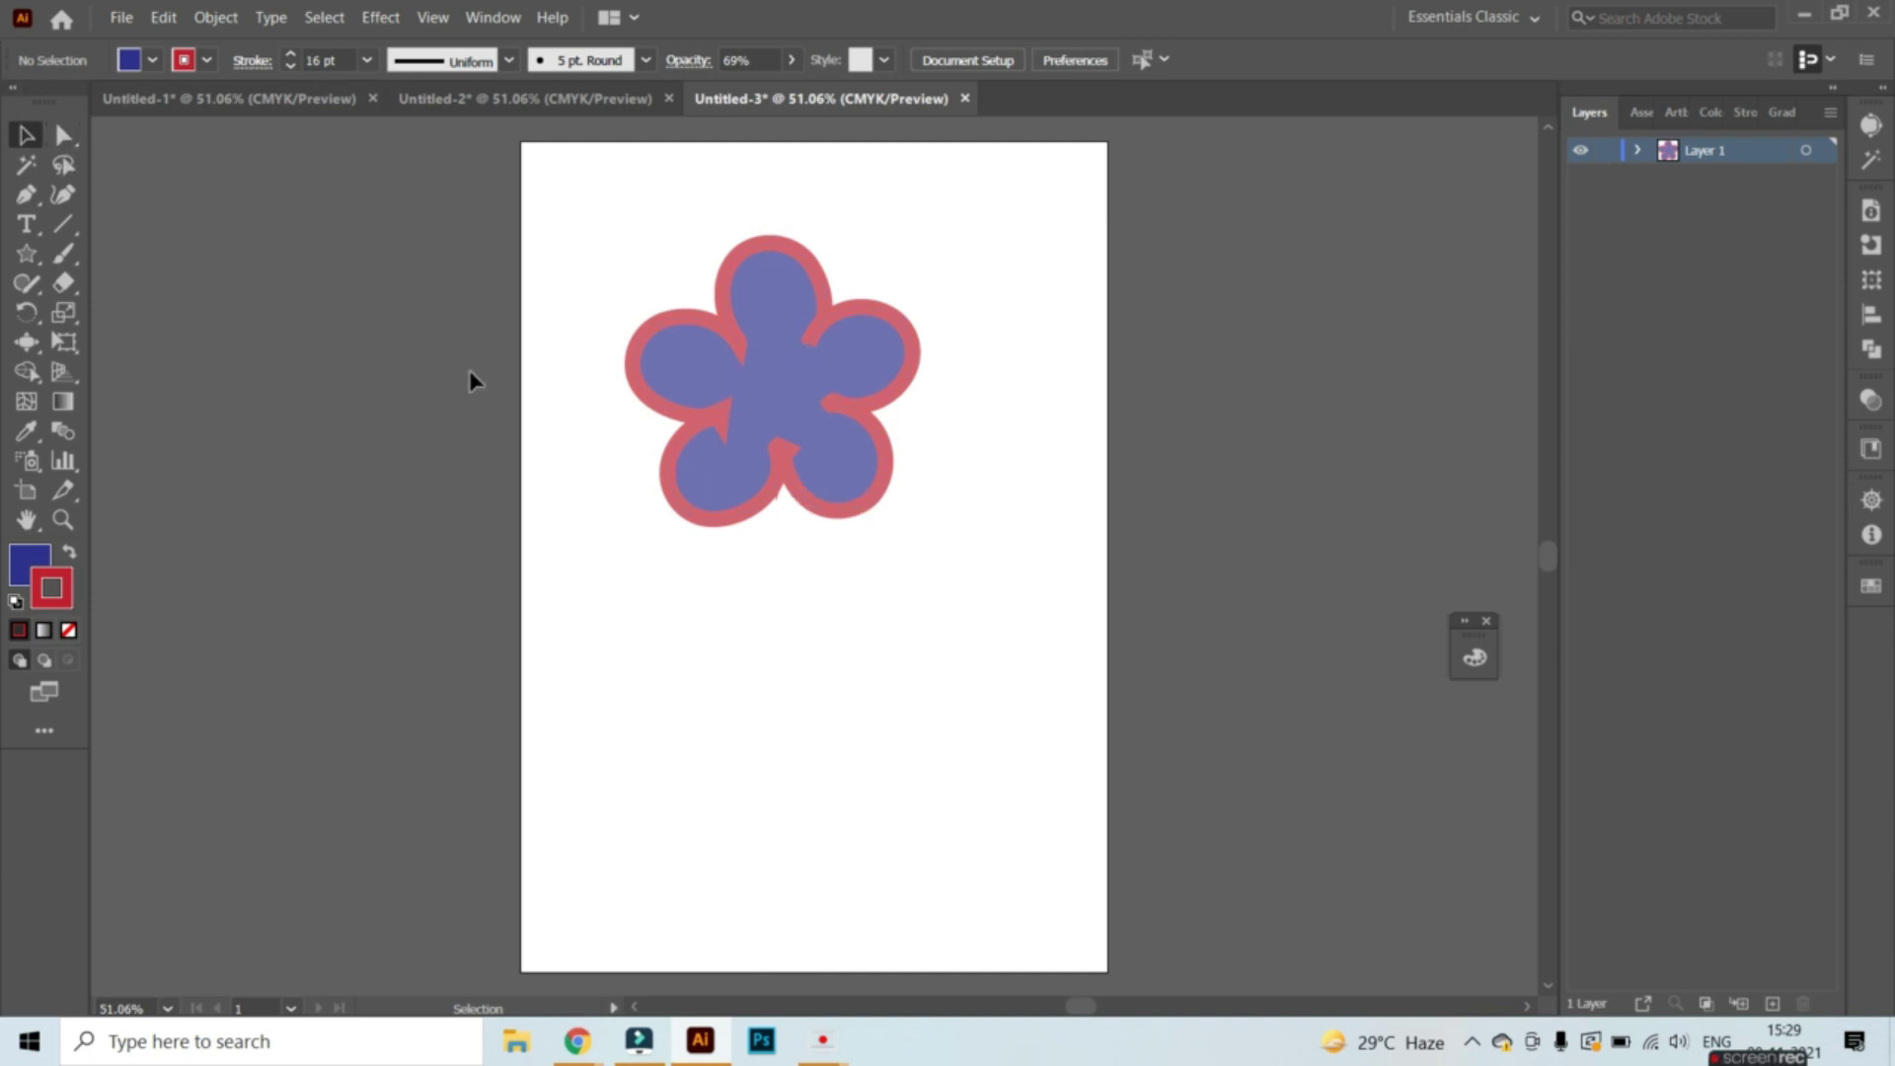
{"action": "left_click", "coordinate": [724, 360]}
{"action": "left_click", "coordinate": [793, 64]}
{"action": "left_click_drag", "start_coordinate": [760, 89], "coordinate": [790, 89]}
{"action": "left_click", "coordinate": [926, 302]}
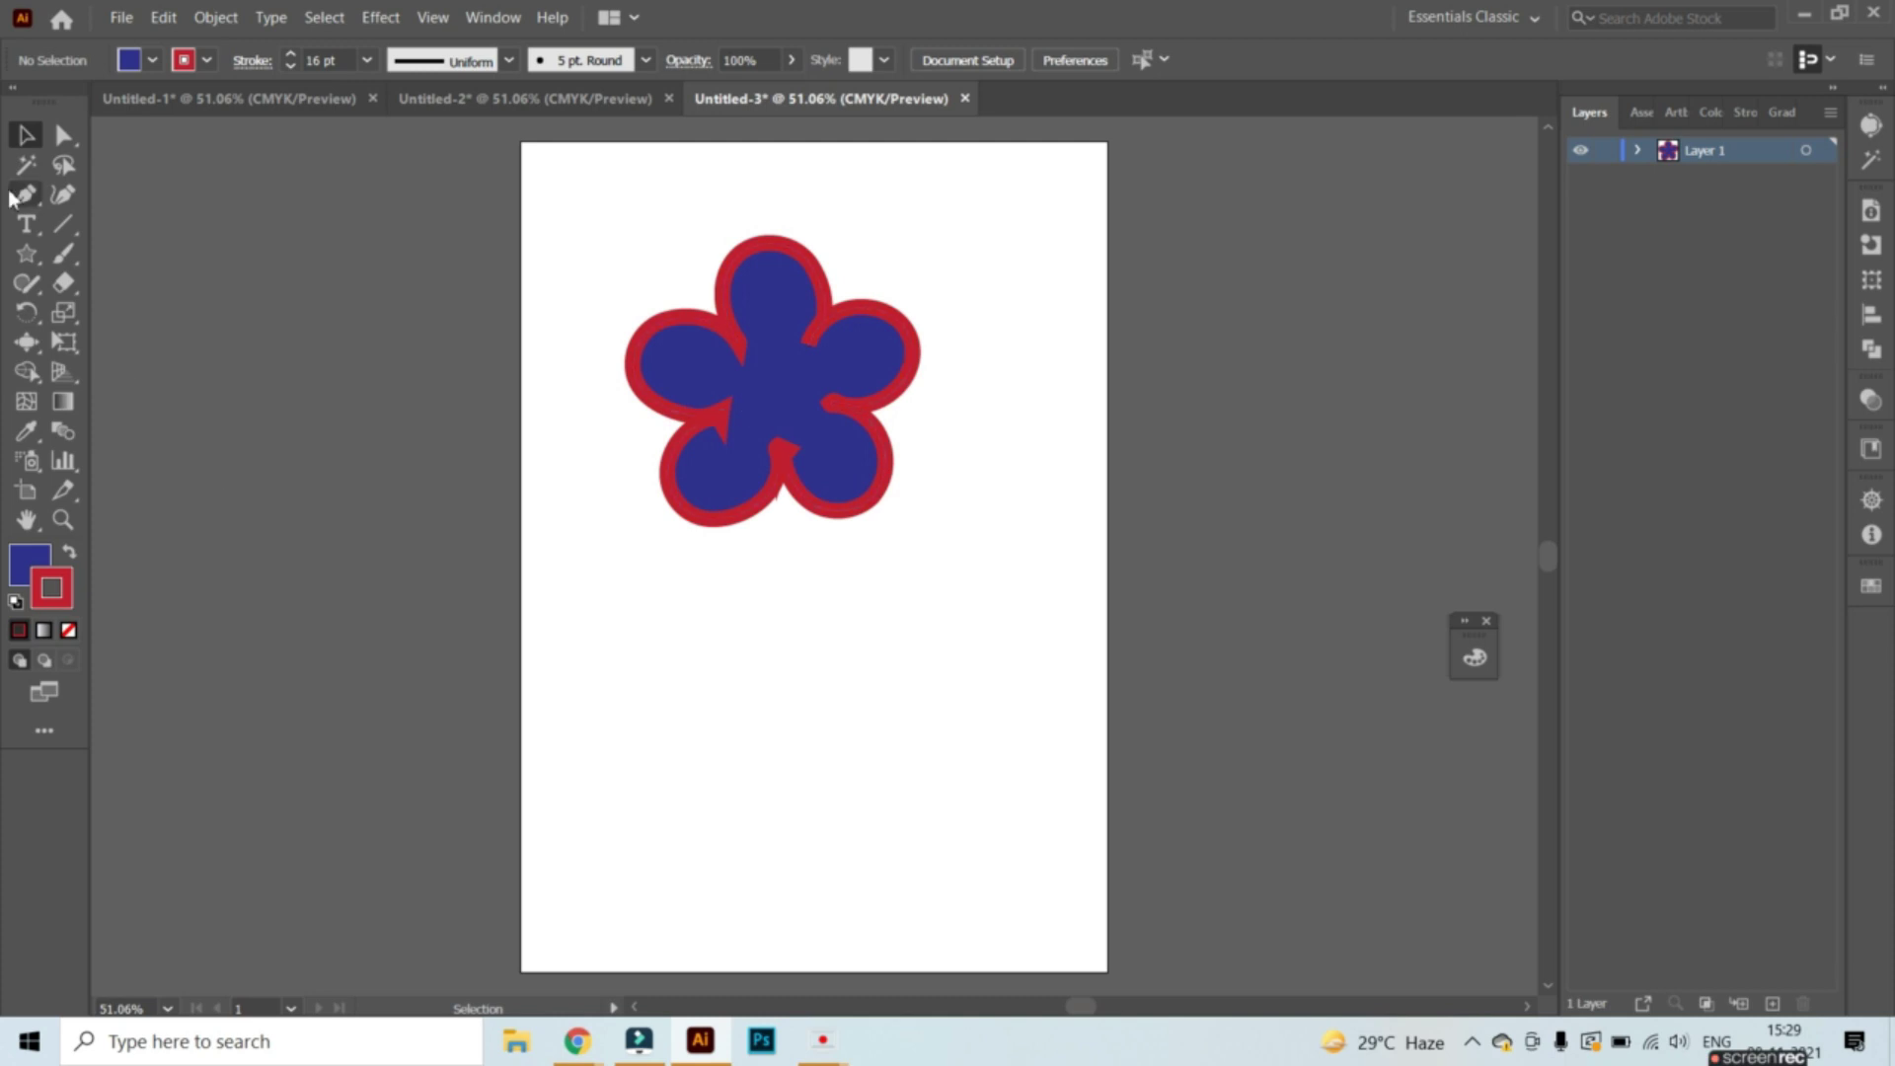
Choose the Scallop tool from the Width tool flyout, then open the Star tool flyout
{"action": "left_click", "coordinate": [18, 355]}
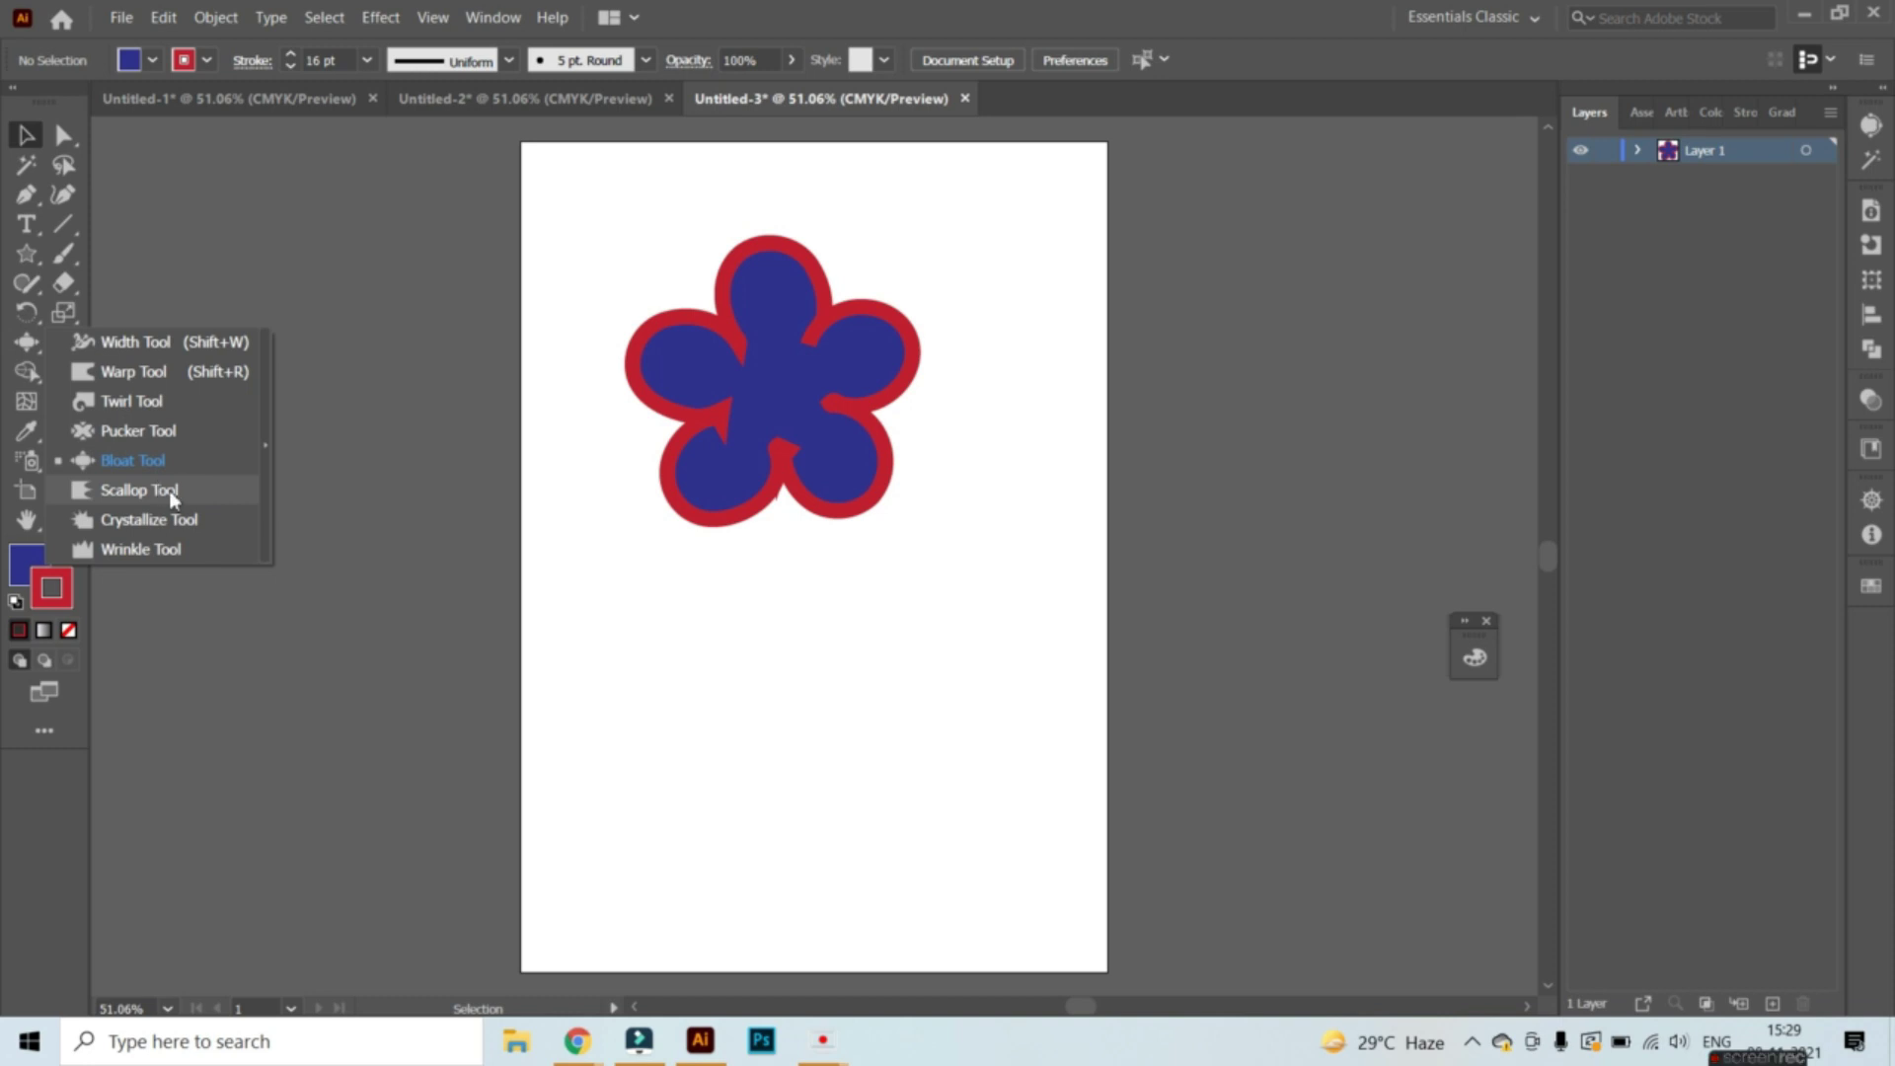
{"action": "left_click", "coordinate": [138, 490]}
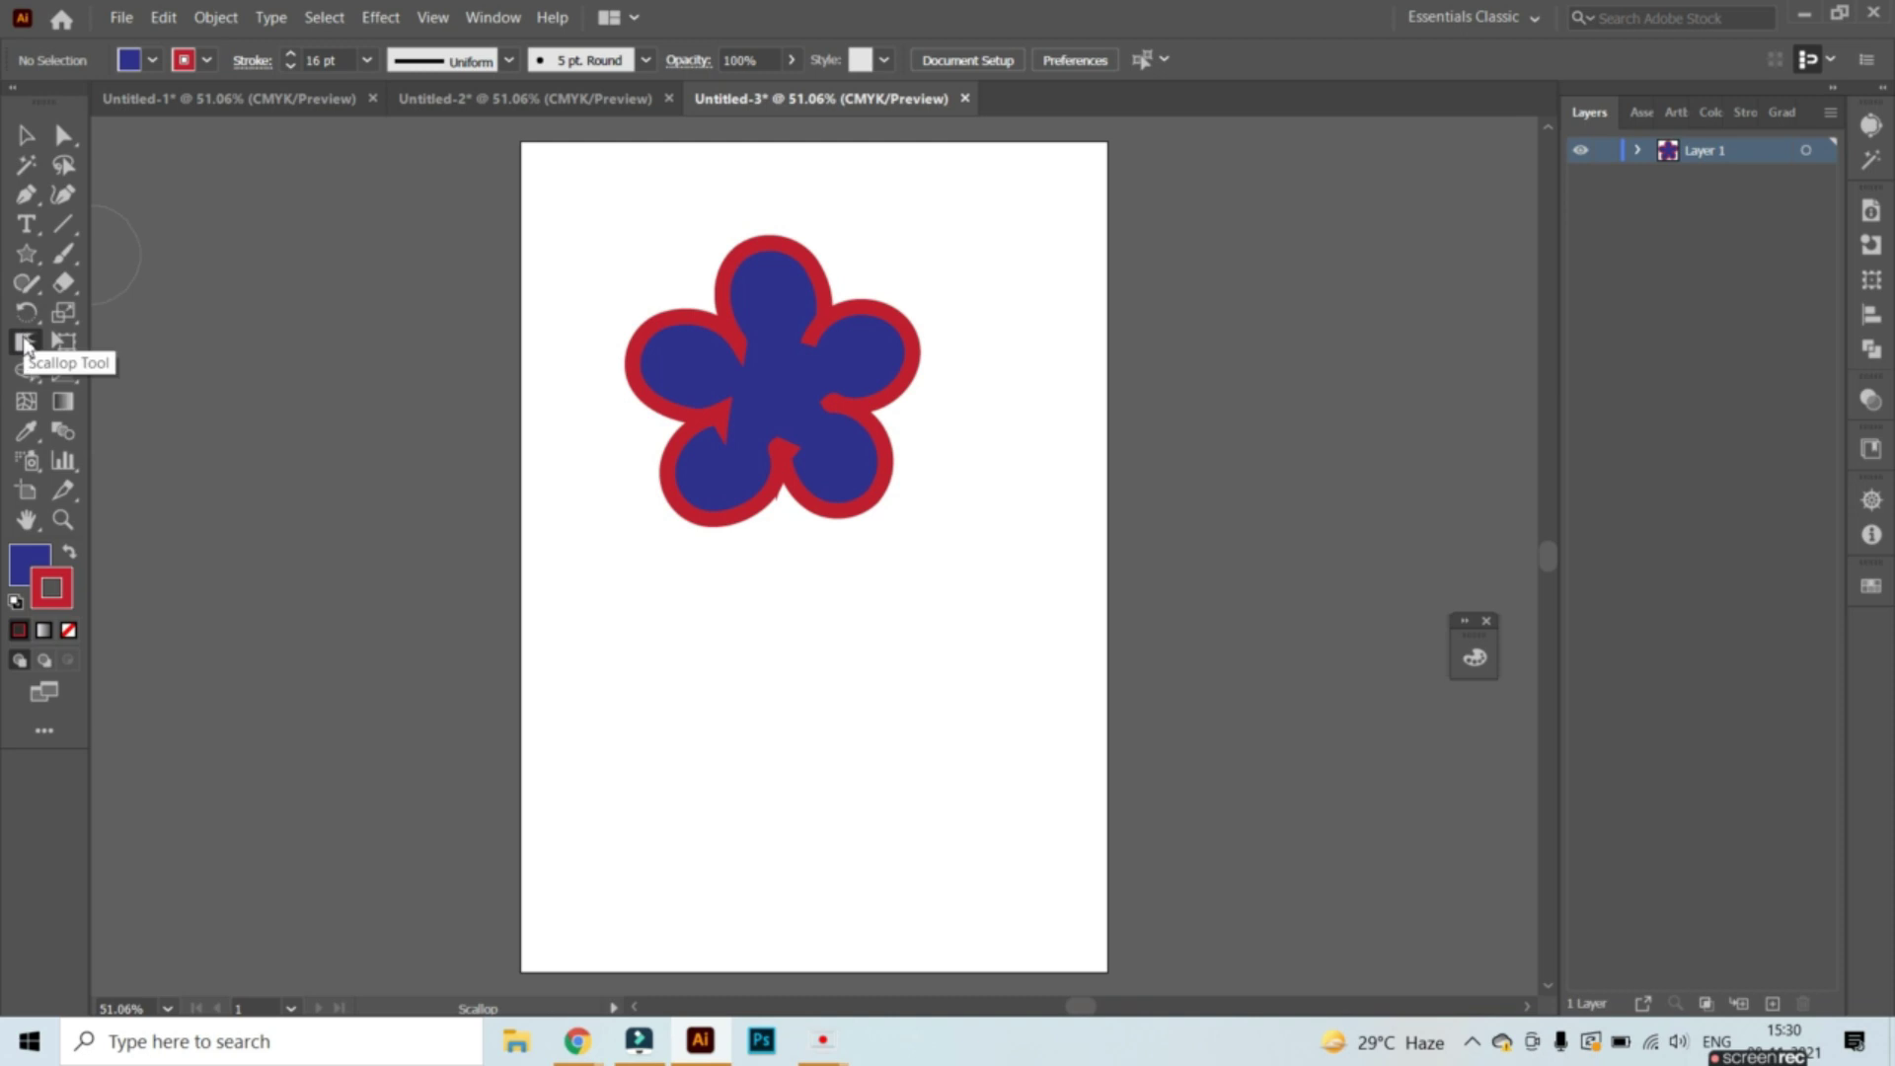
{"action": "left_click", "coordinate": [24, 259]}
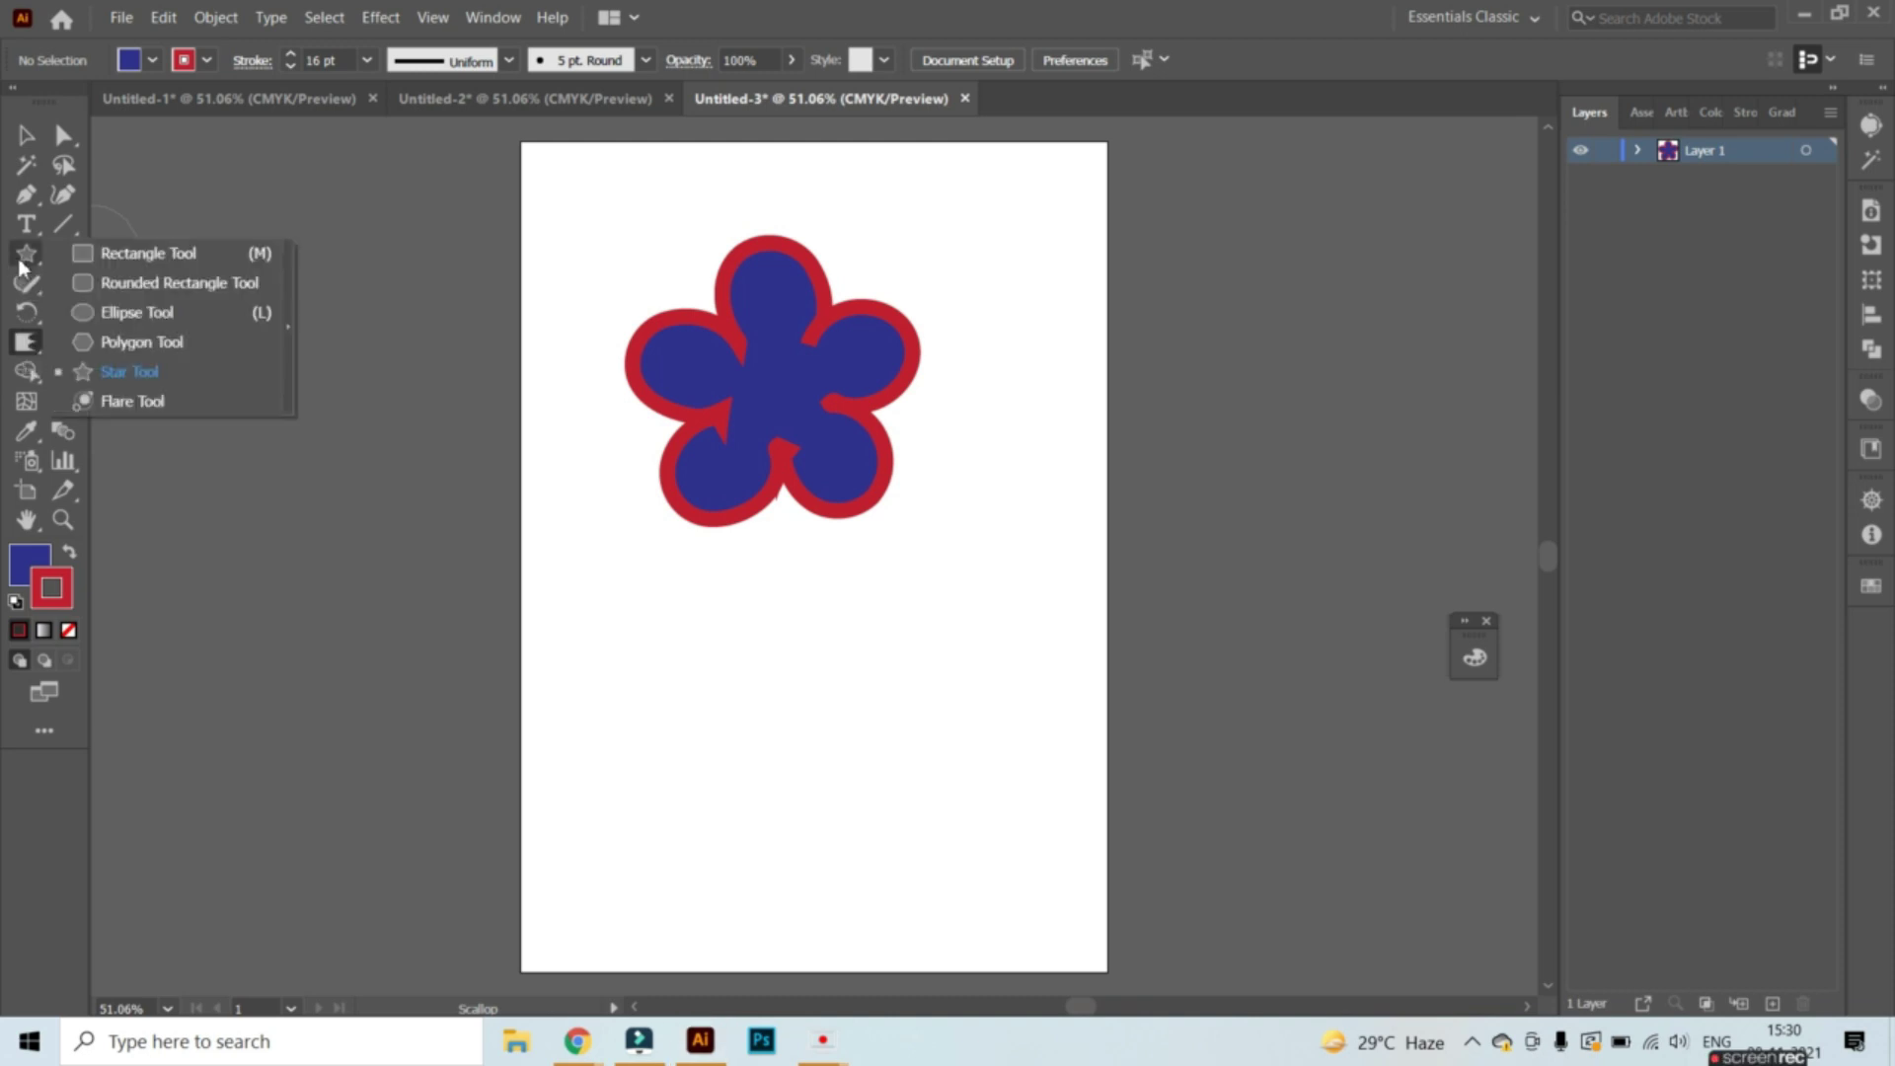
{"action": "left_click", "coordinate": [111, 254]}
{"action": "left_click_drag", "start_coordinate": [651, 580], "coordinate": [1018, 728]}
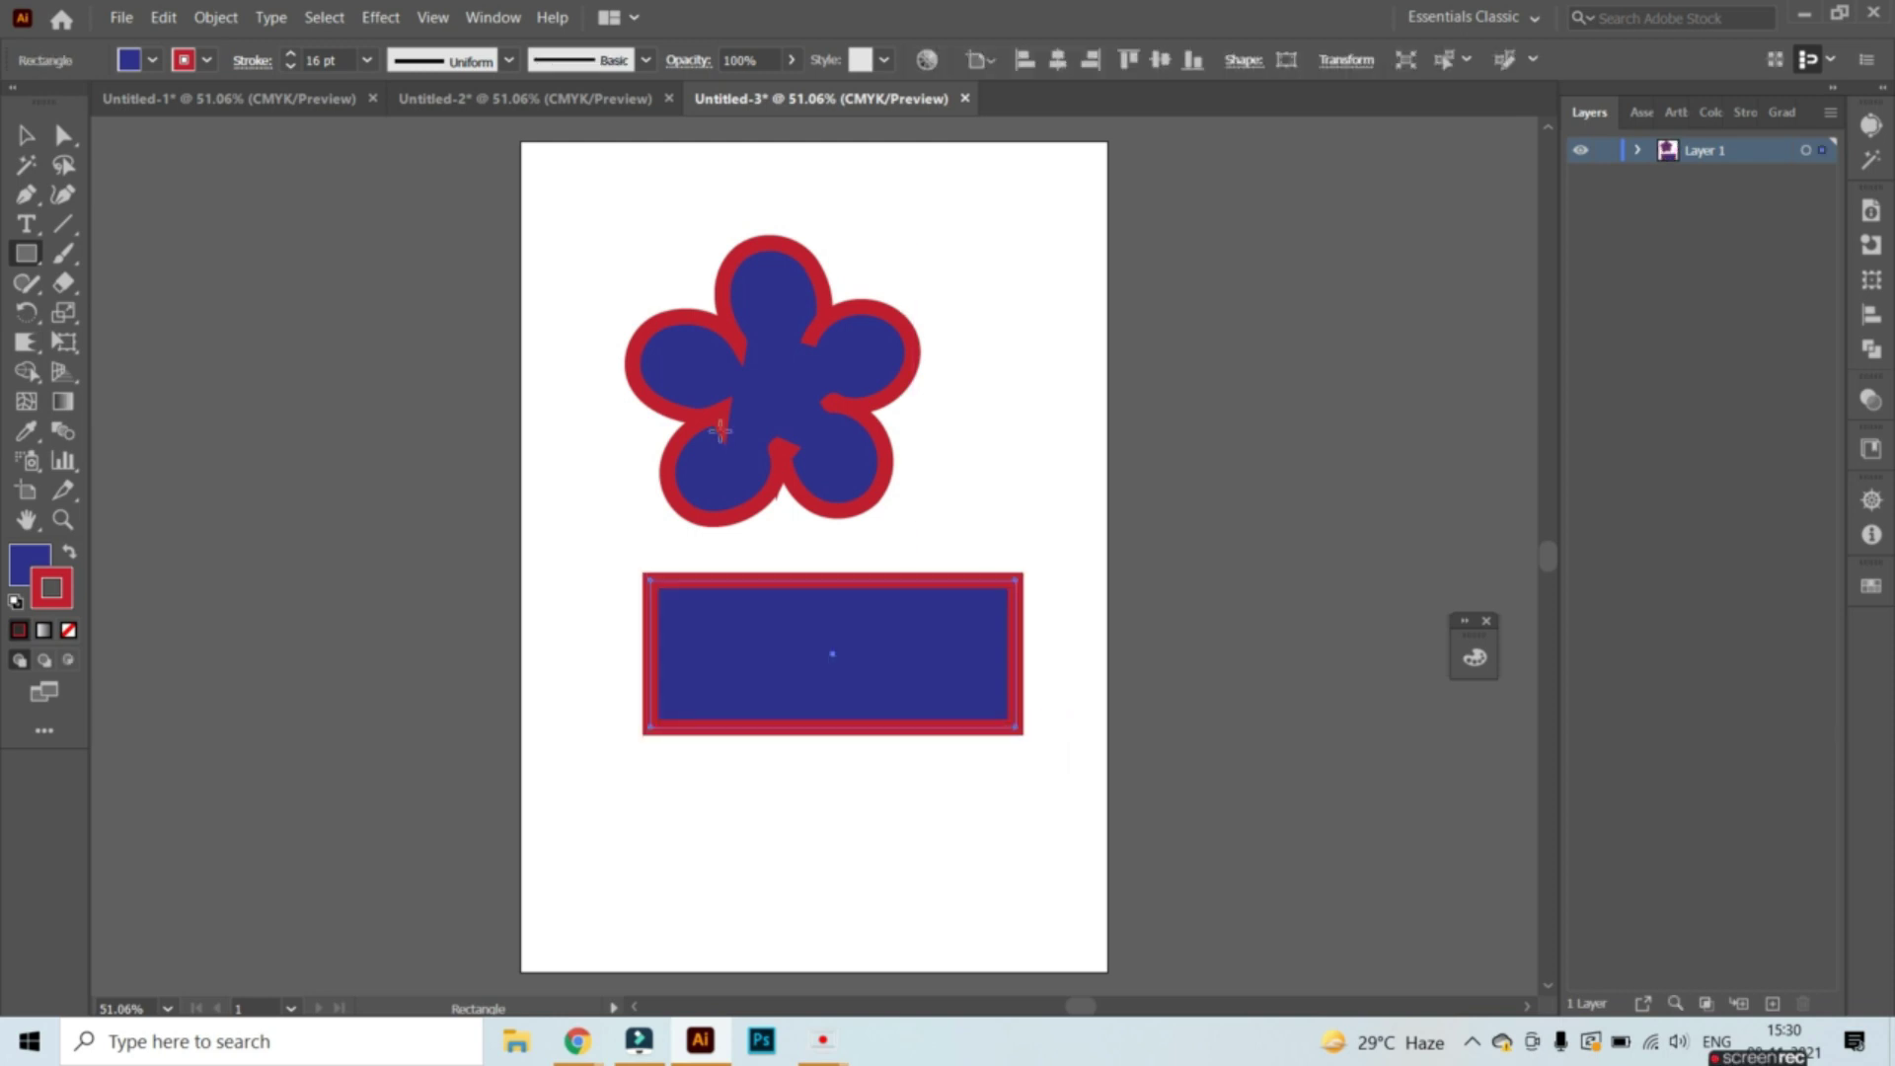
{"action": "left_click", "coordinate": [25, 341]}
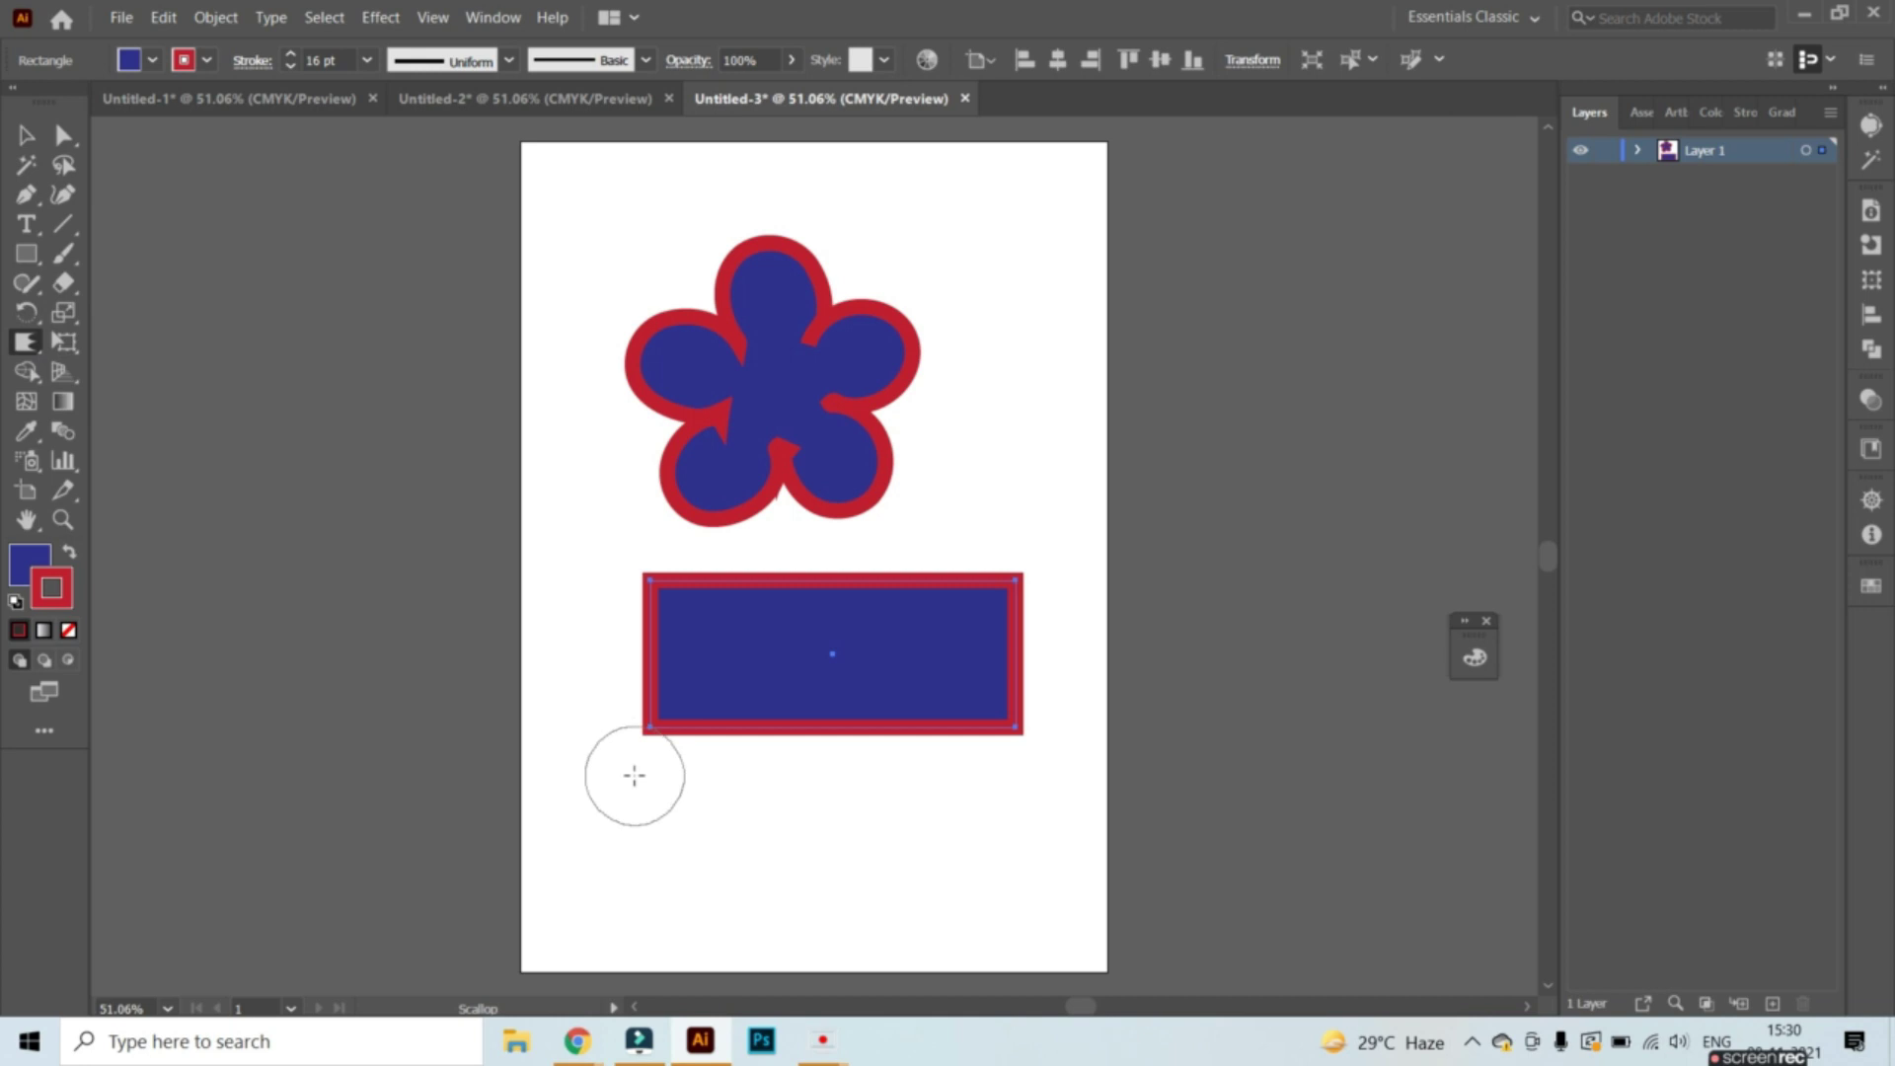
{"action": "mouse_move", "coordinate": [686, 728]}
{"action": "left_mouse_down"}
{"action": "mouse_move", "coordinate": [692, 710]}
{"action": "mouse_move", "coordinate": [787, 727]}
{"action": "mouse_move", "coordinate": [765, 671]}
{"action": "mouse_move", "coordinate": [879, 741]}
{"action": "mouse_move", "coordinate": [893, 677]}
{"action": "mouse_move", "coordinate": [945, 722]}
{"action": "mouse_move", "coordinate": [956, 681]}
{"action": "mouse_move", "coordinate": [964, 742]}
{"action": "mouse_move", "coordinate": [992, 689]}
{"action": "mouse_move", "coordinate": [707, 707]}
{"action": "mouse_move", "coordinate": [622, 666]}
{"action": "mouse_move", "coordinate": [673, 662]}
{"action": "mouse_move", "coordinate": [744, 563]}
{"action": "mouse_move", "coordinate": [753, 607]}
{"action": "mouse_move", "coordinate": [825, 572]}
{"action": "mouse_move", "coordinate": [838, 635]}
{"action": "mouse_move", "coordinate": [927, 576]}
{"action": "mouse_move", "coordinate": [929, 628]}
{"action": "mouse_move", "coordinate": [986, 580]}
{"action": "mouse_move", "coordinate": [983, 637]}
{"action": "left_mouse_up"}
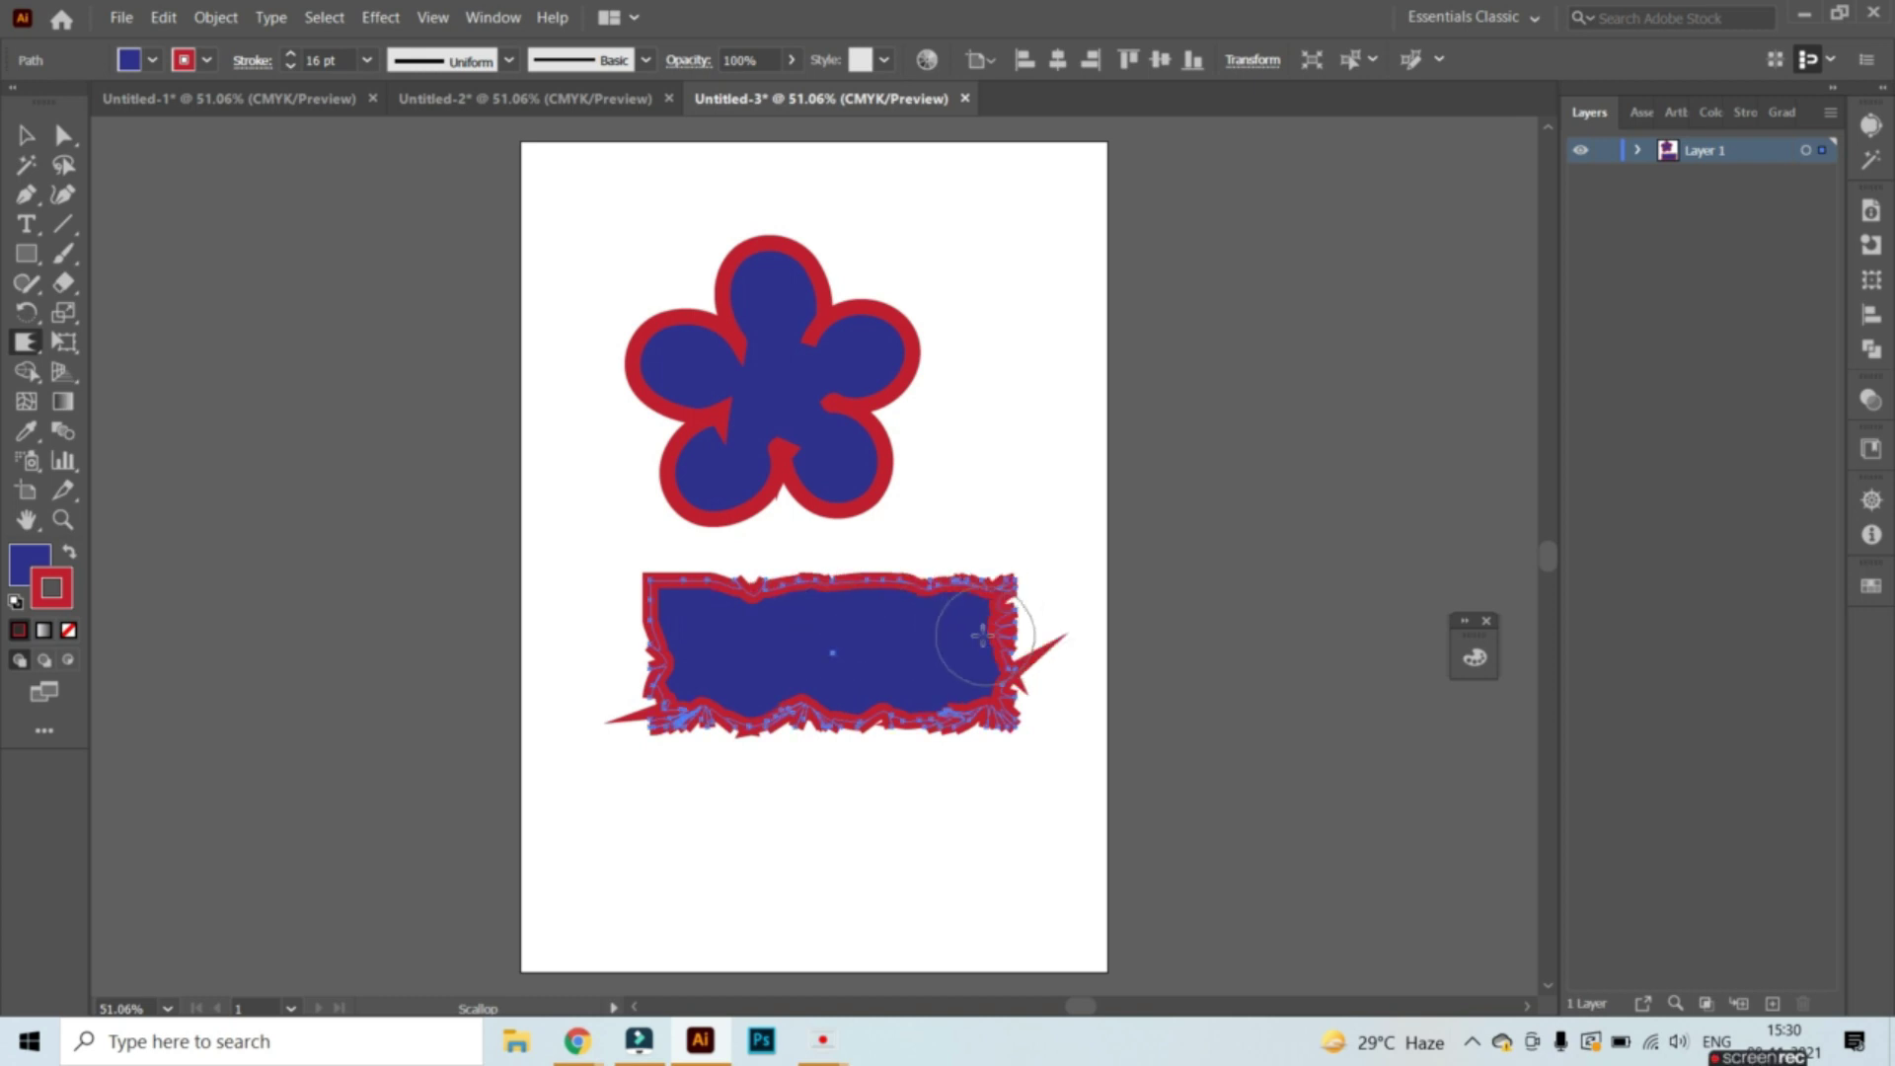
{"action": "key", "text": "ctrl+z"}
{"action": "key", "text": "ctrl+z"}
{"action": "key", "text": "ctrl+z"}
{"action": "key", "text": "ctrl+z"}
{"action": "key", "text": "ctrl+z"}
{"action": "key", "text": "ctrl+z"}
{"action": "key", "text": "ctrl+z"}
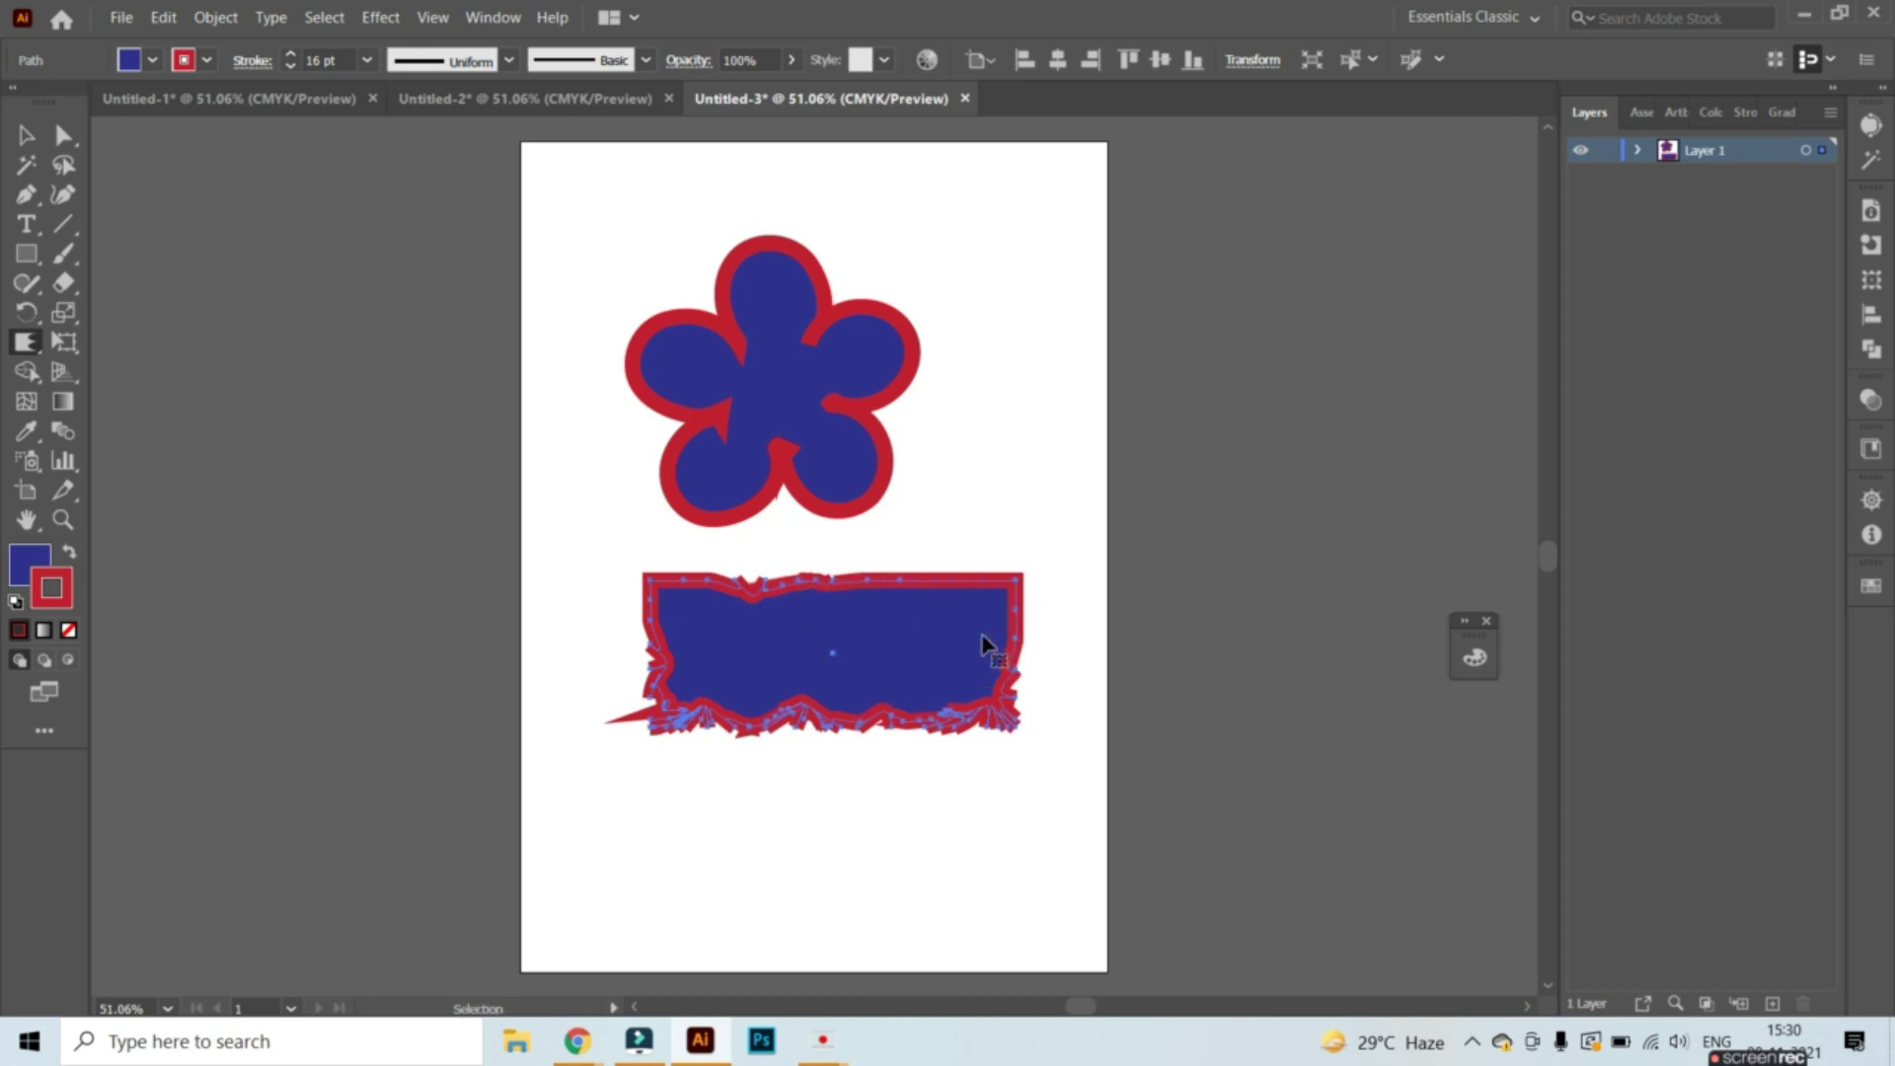
{"action": "key", "text": "ctrl+z"}
{"action": "key", "text": "ctrl+z"}
{"action": "key", "text": "ctrl+z"}
{"action": "key", "text": "ctrl+z"}
{"action": "key", "text": "ctrl+z"}
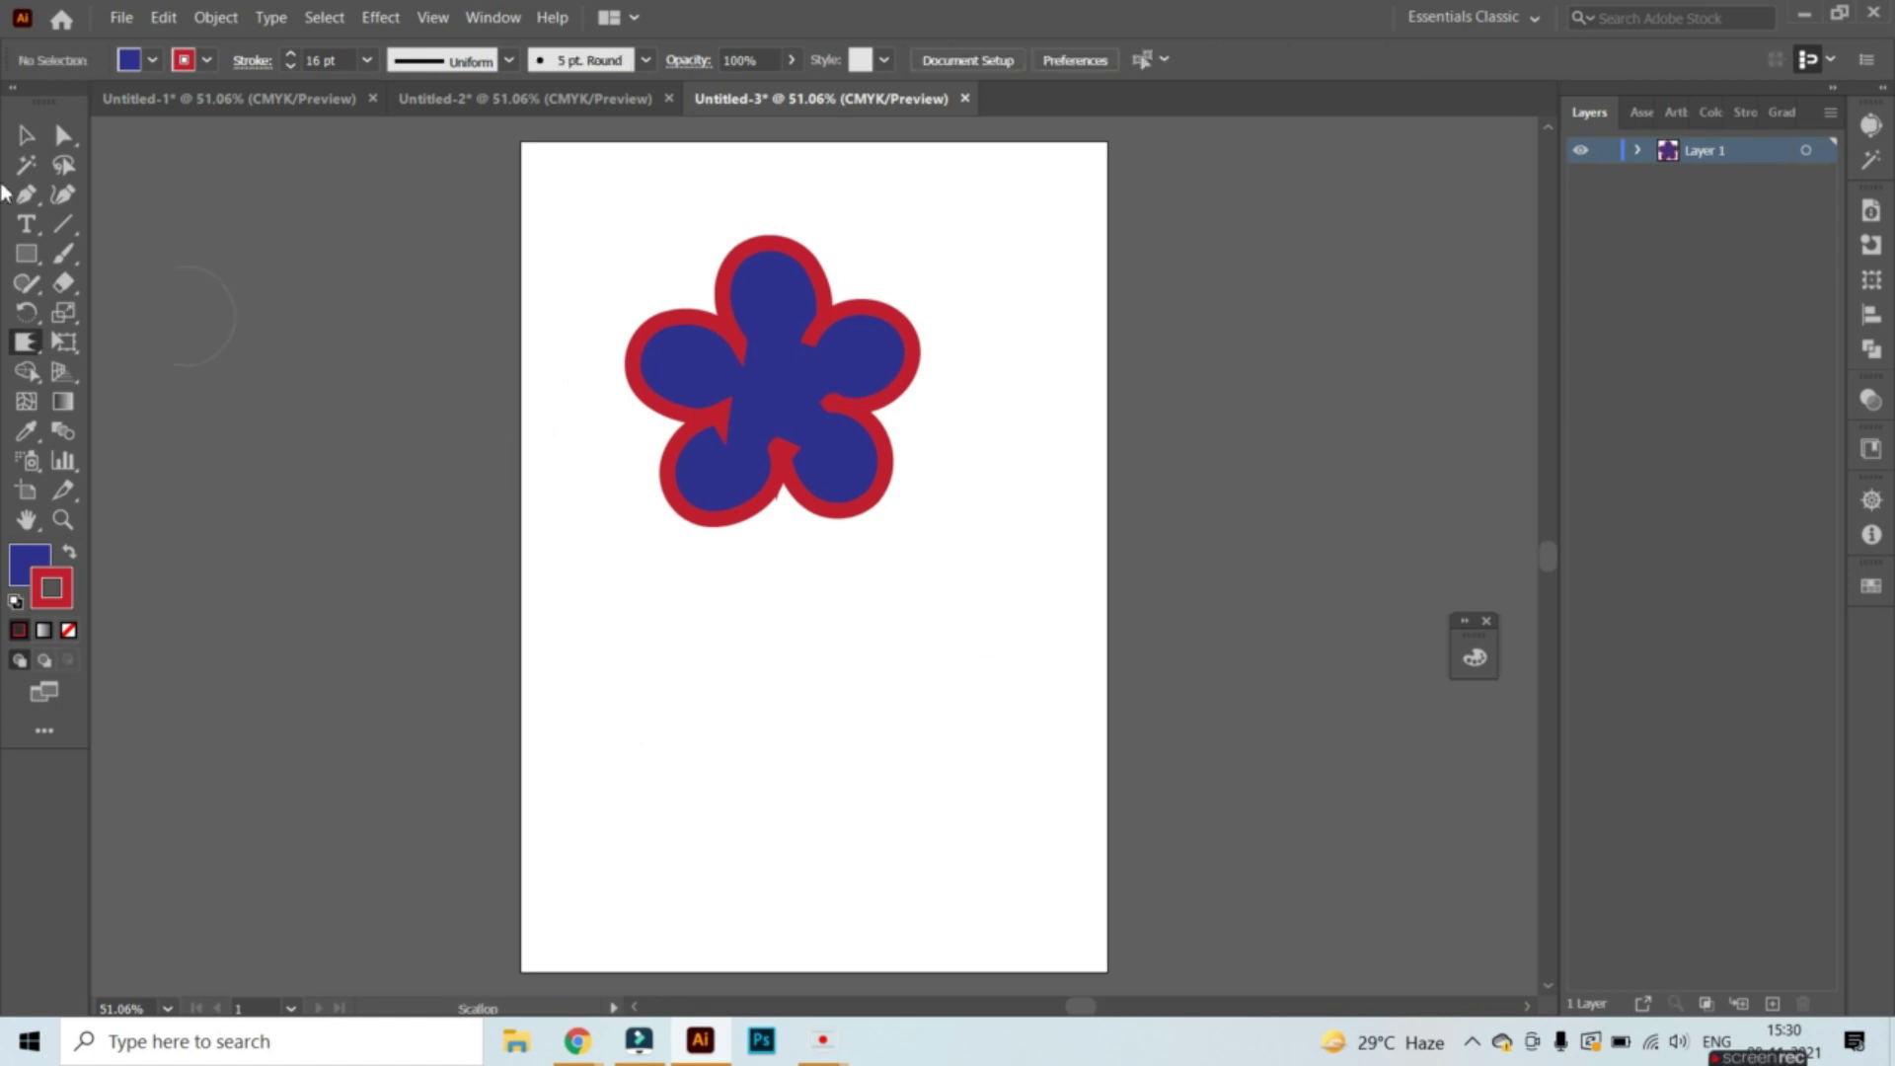
Draw a new rectangle and move it up just below the flower
{"action": "left_click", "coordinate": [26, 252]}
{"action": "mouse_move", "coordinate": [586, 646]}
{"action": "left_mouse_down"}
{"action": "mouse_move", "coordinate": [1092, 931]}
{"action": "mouse_move", "coordinate": [1068, 895]}
{"action": "left_mouse_up"}
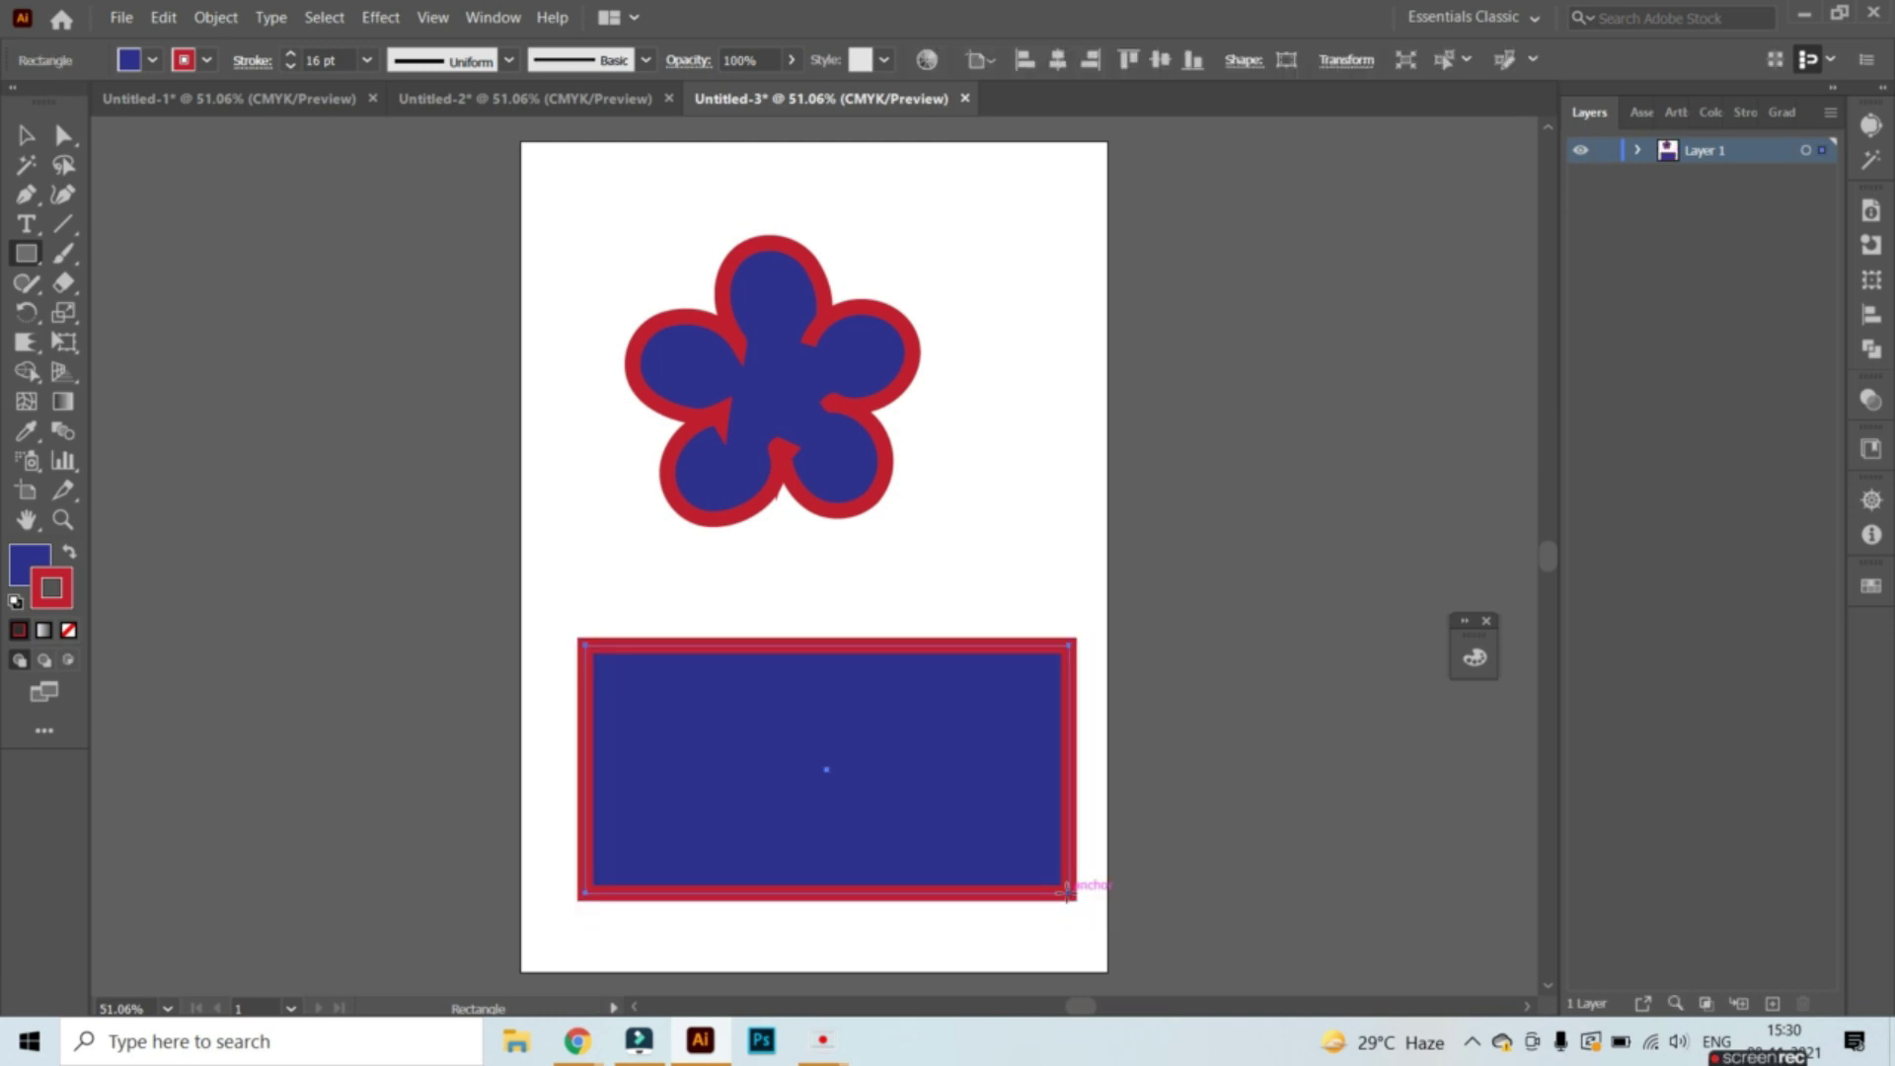
{"action": "left_click", "coordinate": [25, 139]}
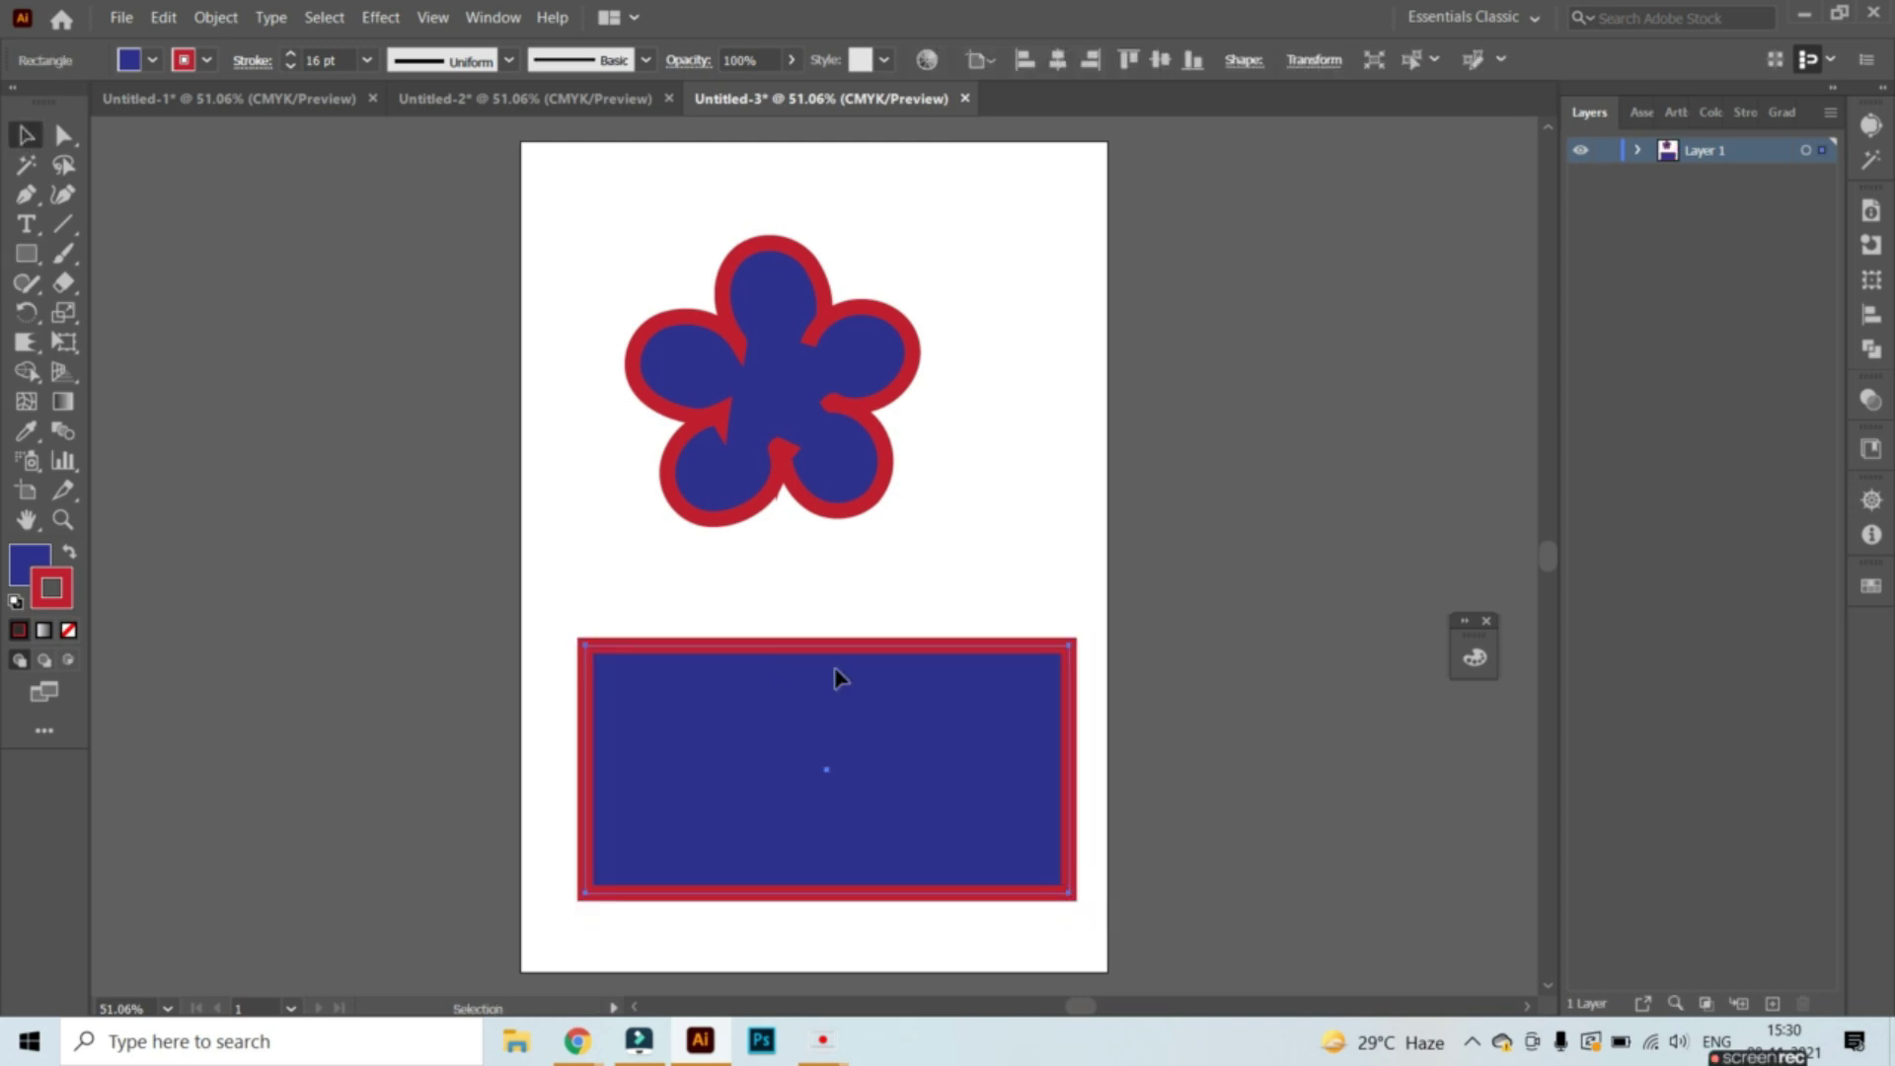
{"action": "left_click_drag", "start_coordinate": [847, 686], "coordinate": [839, 578]}
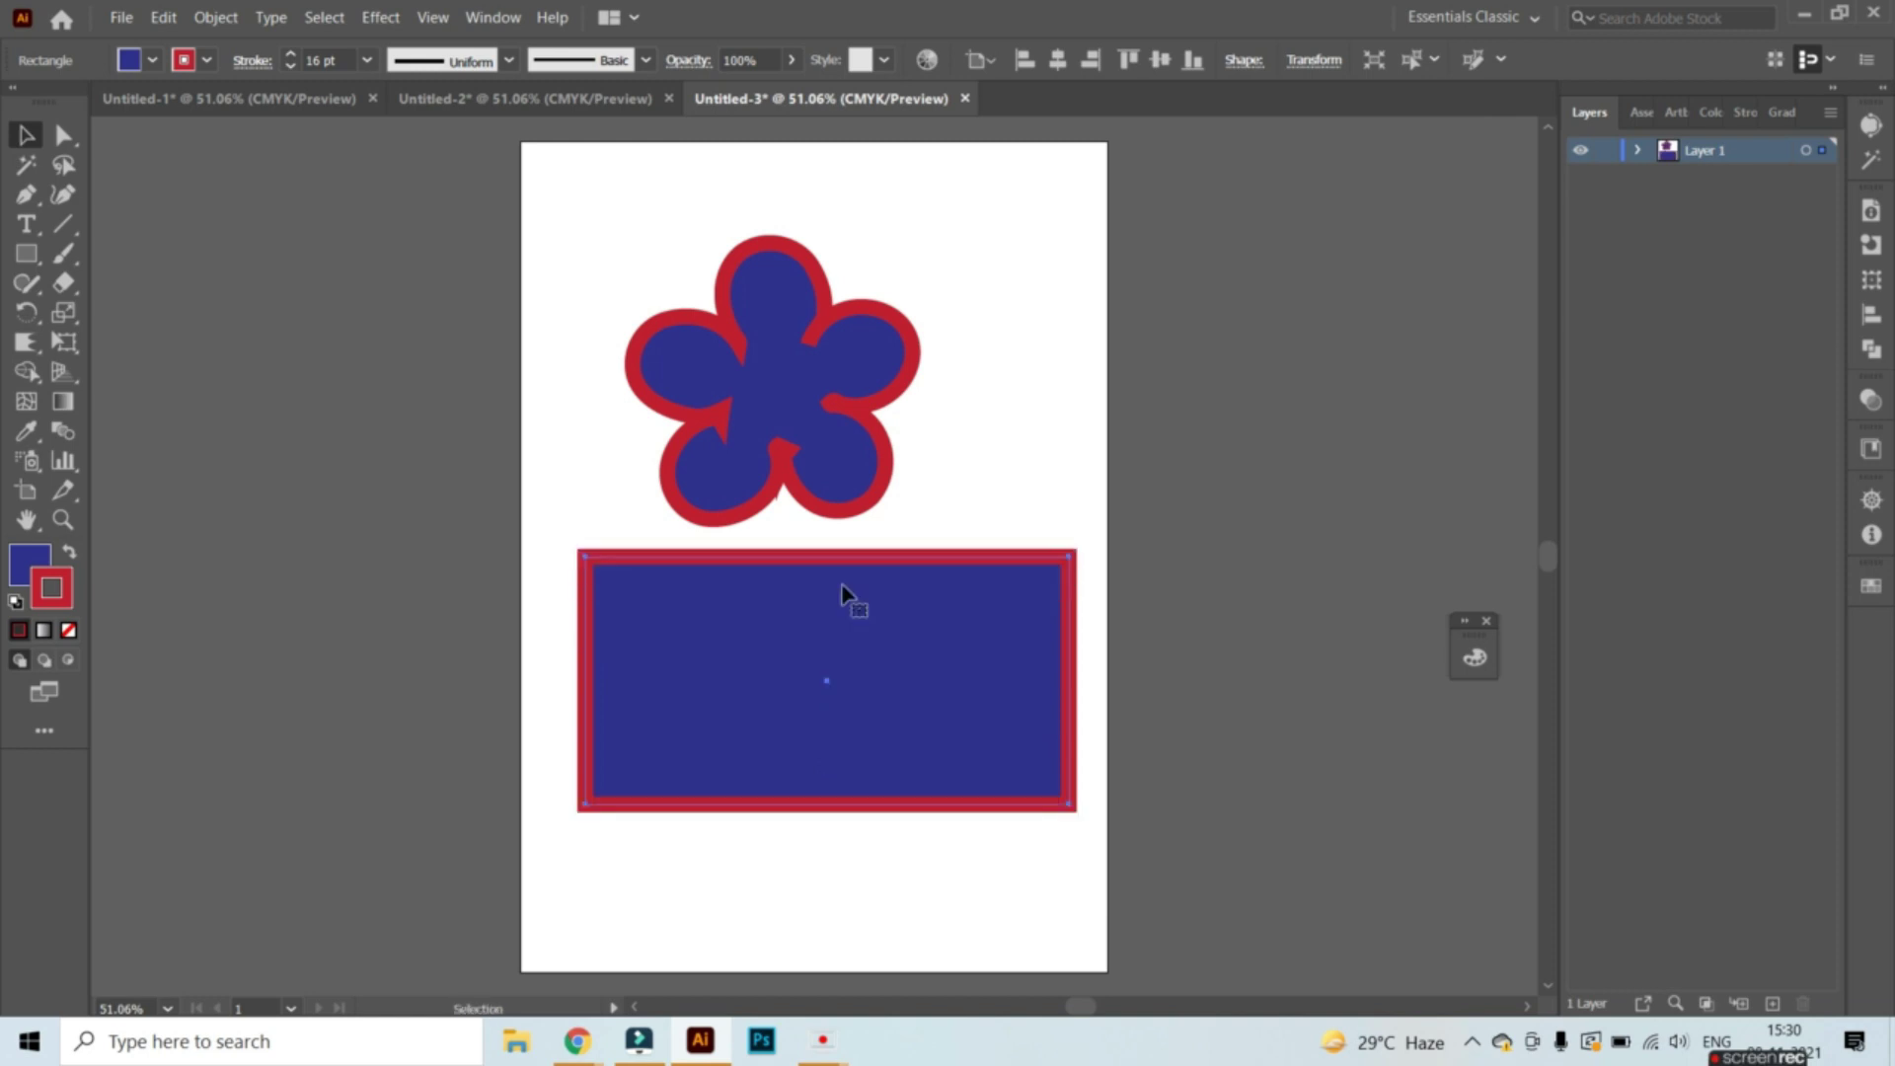
Set the rectangle's outline to 2 pt and select the Scallop tool
{"action": "left_click", "coordinate": [366, 60]}
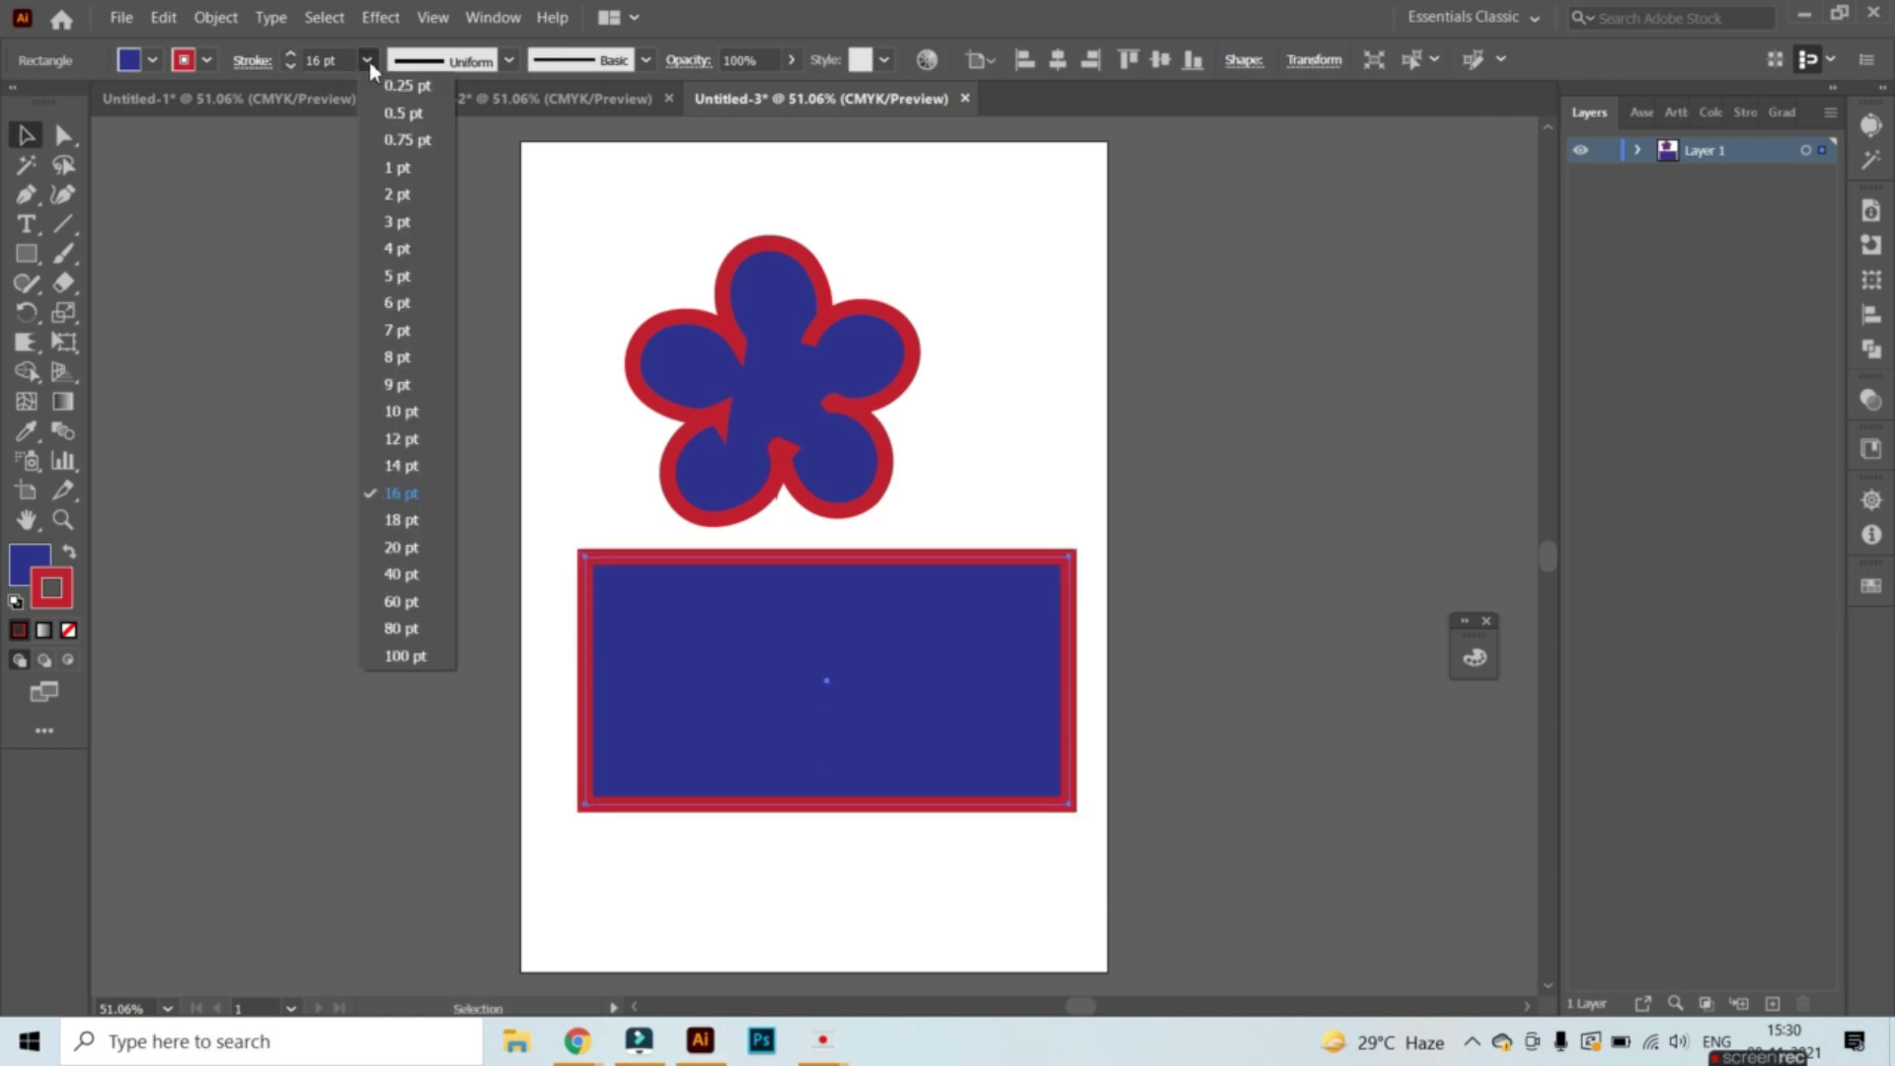
{"action": "left_click", "coordinate": [392, 197]}
{"action": "left_click", "coordinate": [368, 59]}
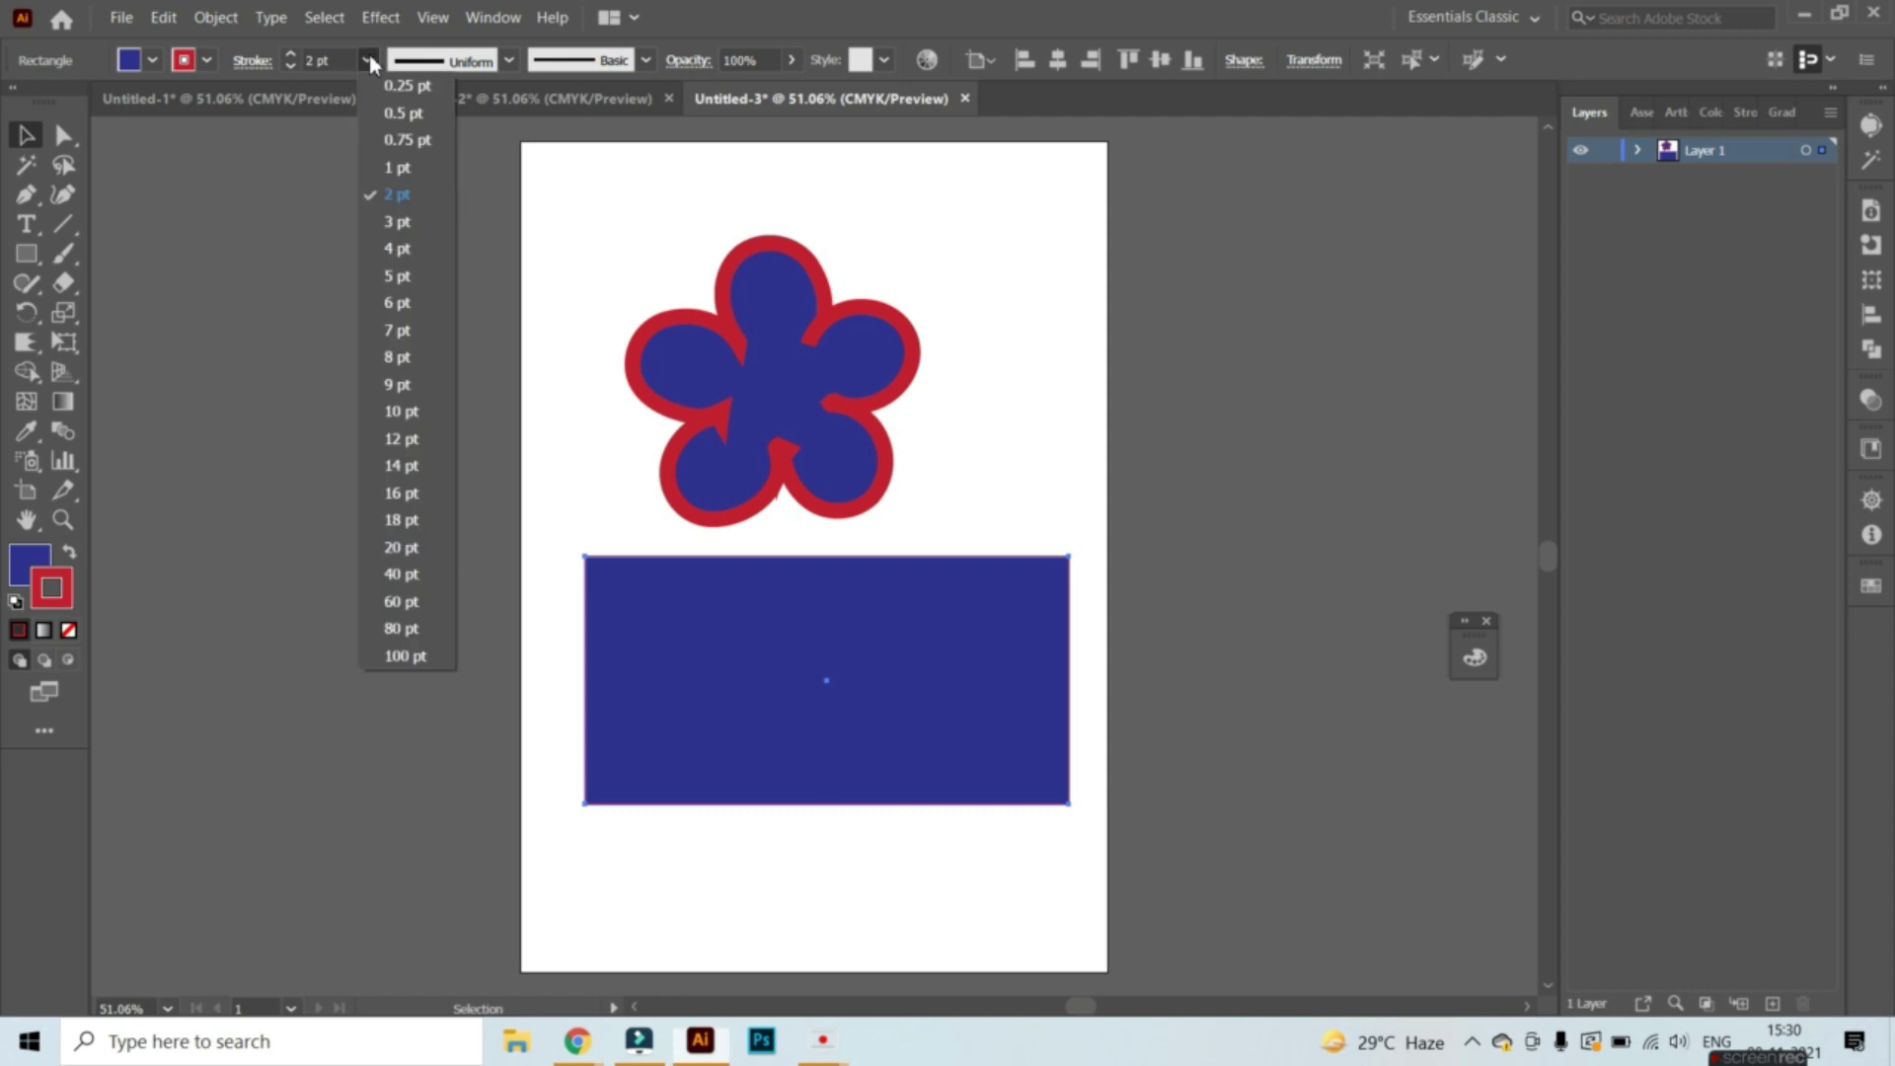
{"action": "left_click", "coordinate": [398, 196]}
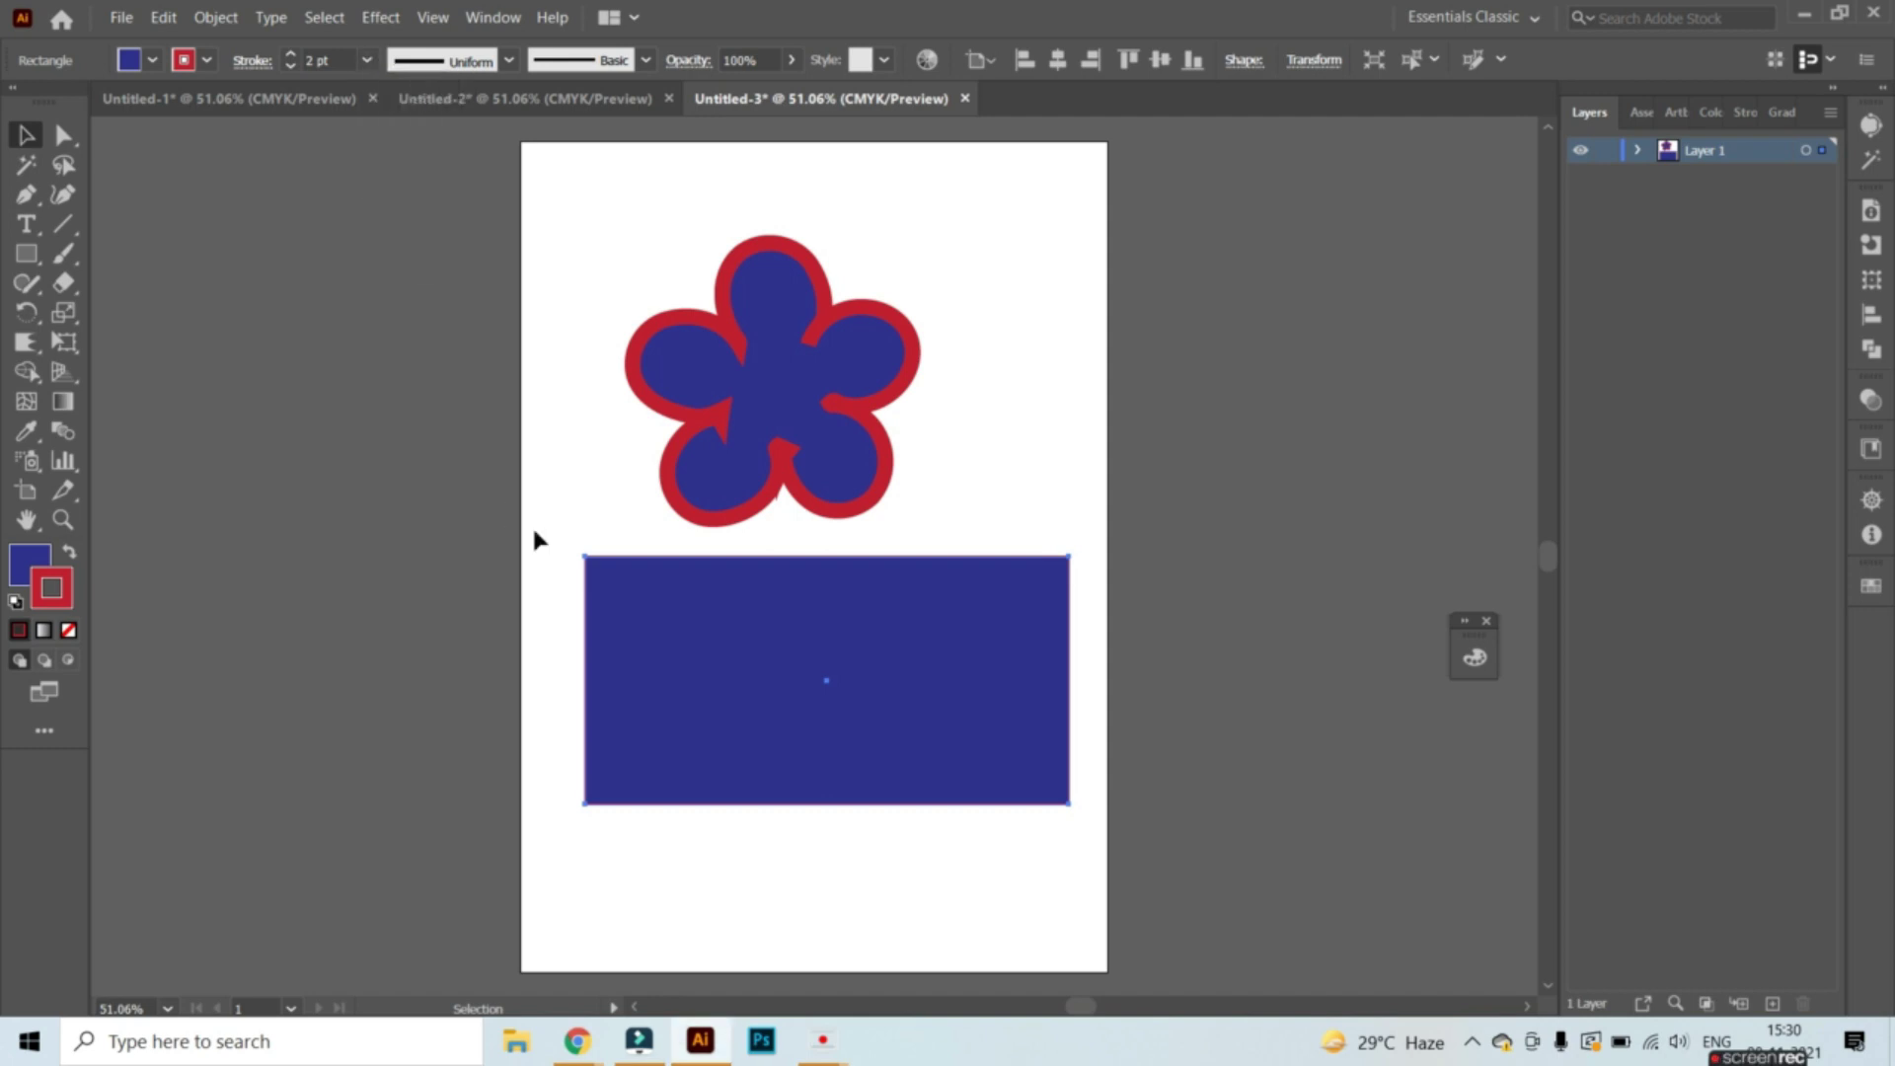
{"action": "left_click", "coordinate": [23, 347]}
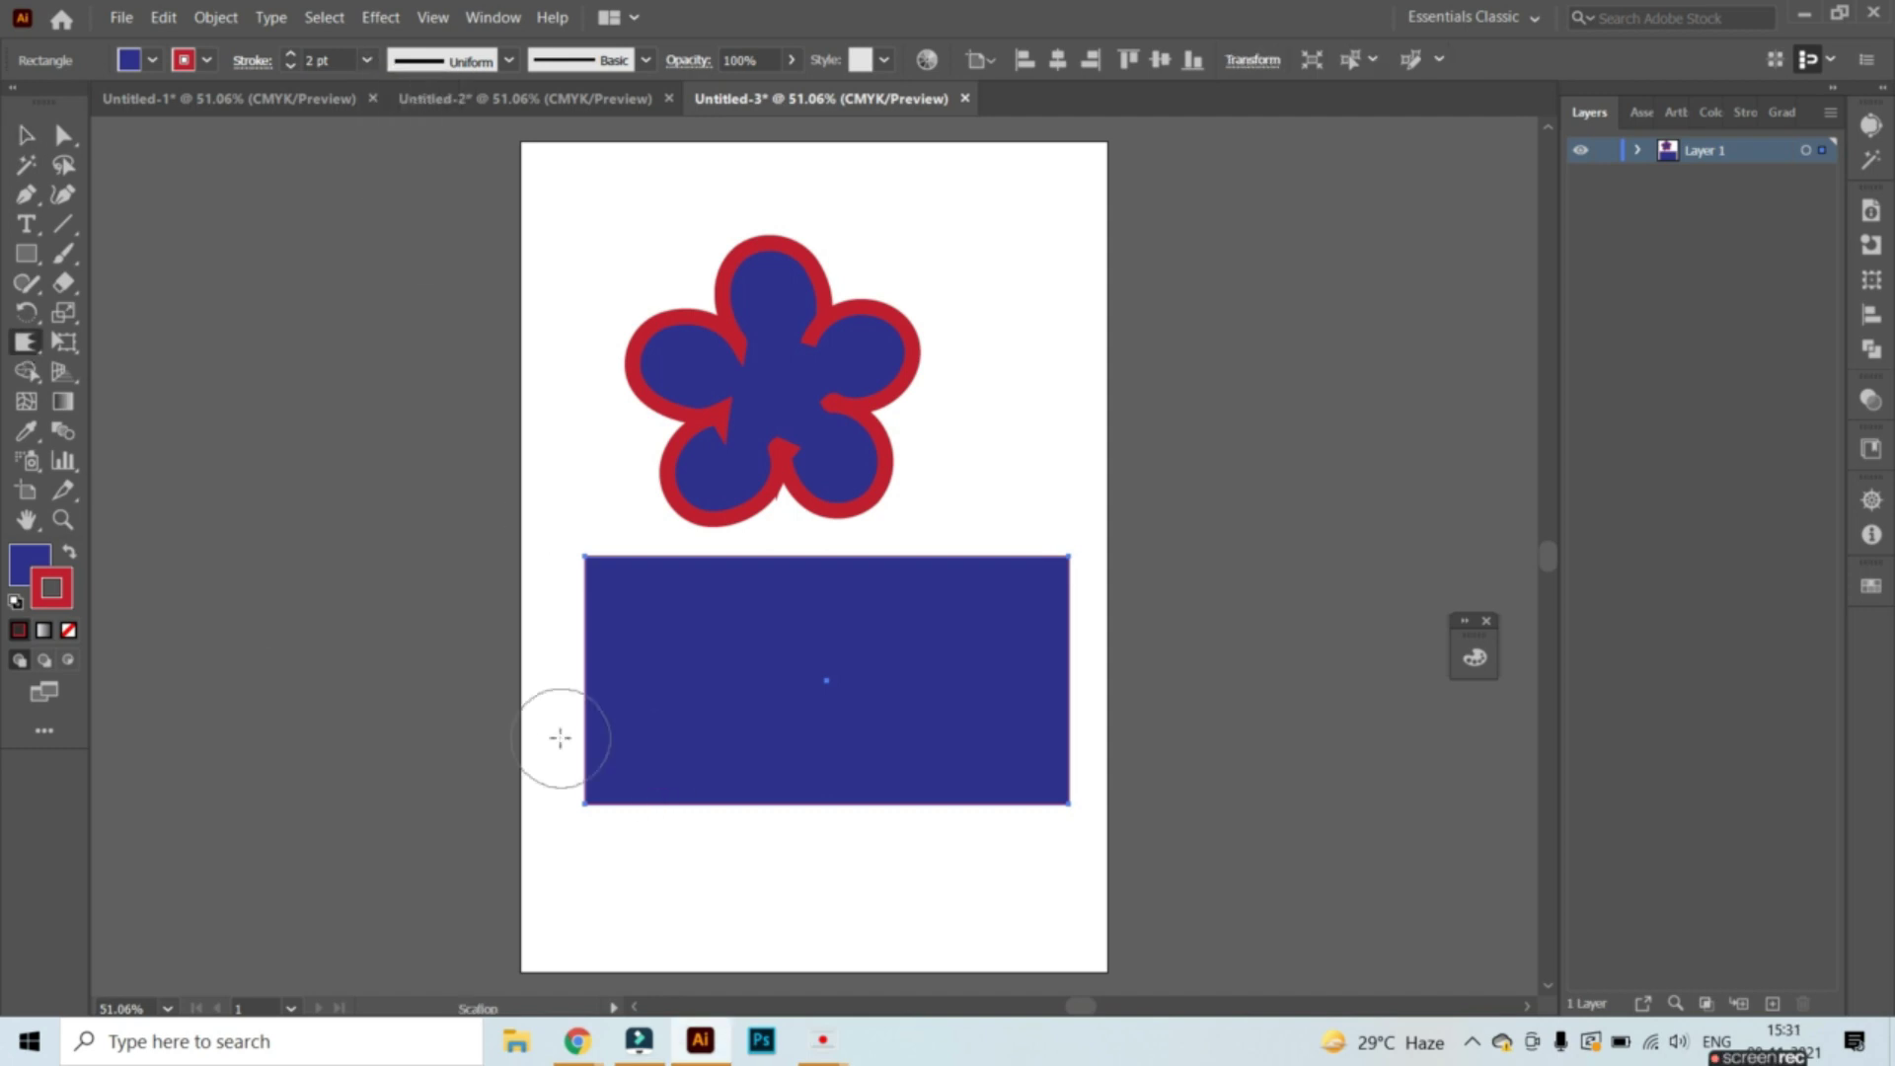